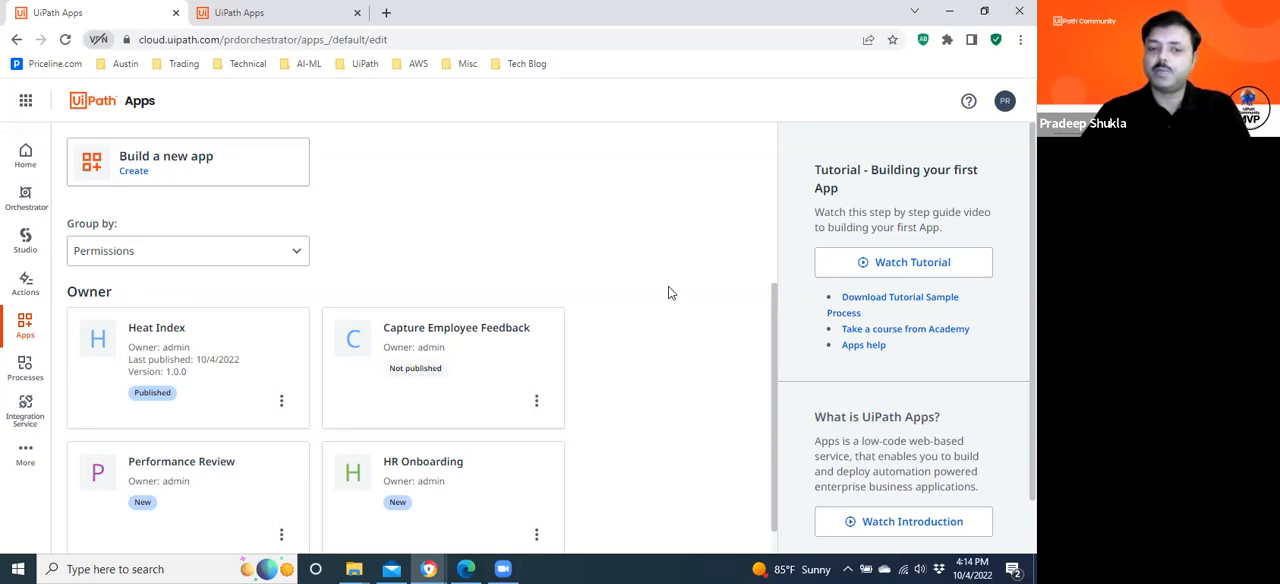
Open the Capture Employee Feedback app for editing, preview it and look over the policy addendum feedback form.
{"action": "mouse_move", "coordinate": [557, 414]}
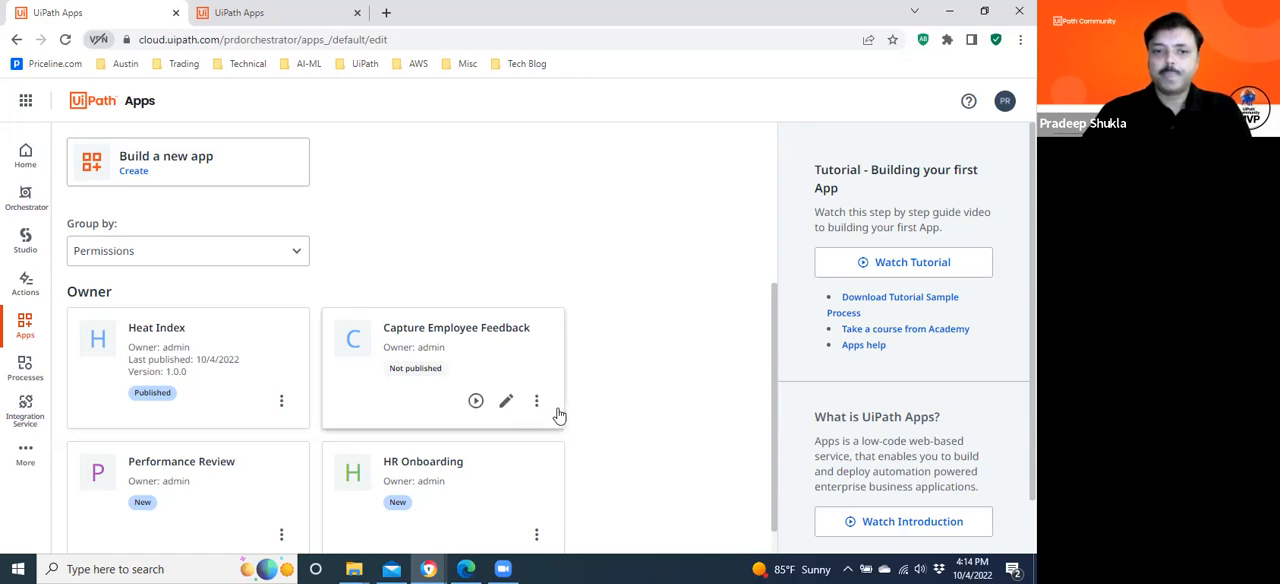
{"action": "left_click", "coordinate": [507, 402]}
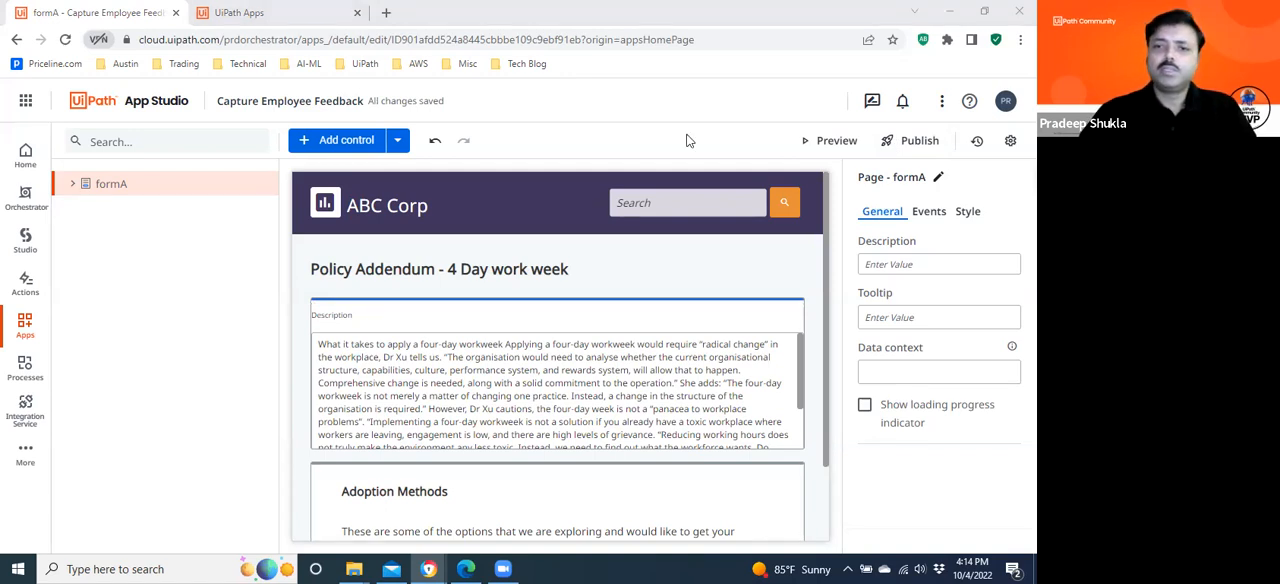
{"action": "left_click", "coordinate": [810, 140]}
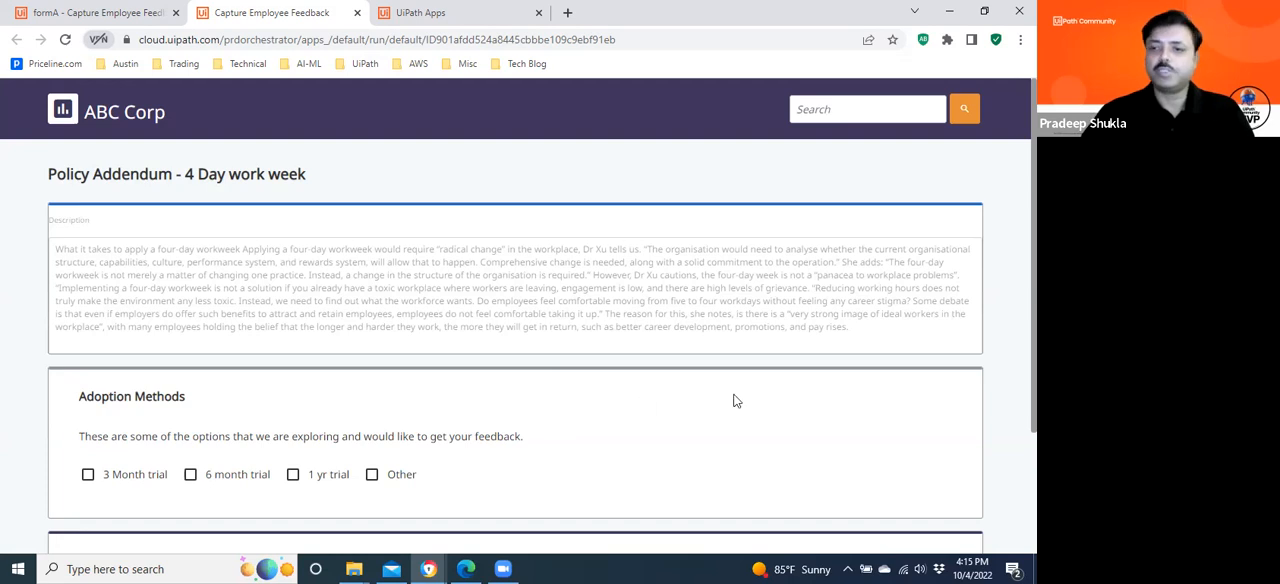
{"action": "scroll", "coordinate": [516, 330], "scroll_direction": "down", "scroll_amount": 3}
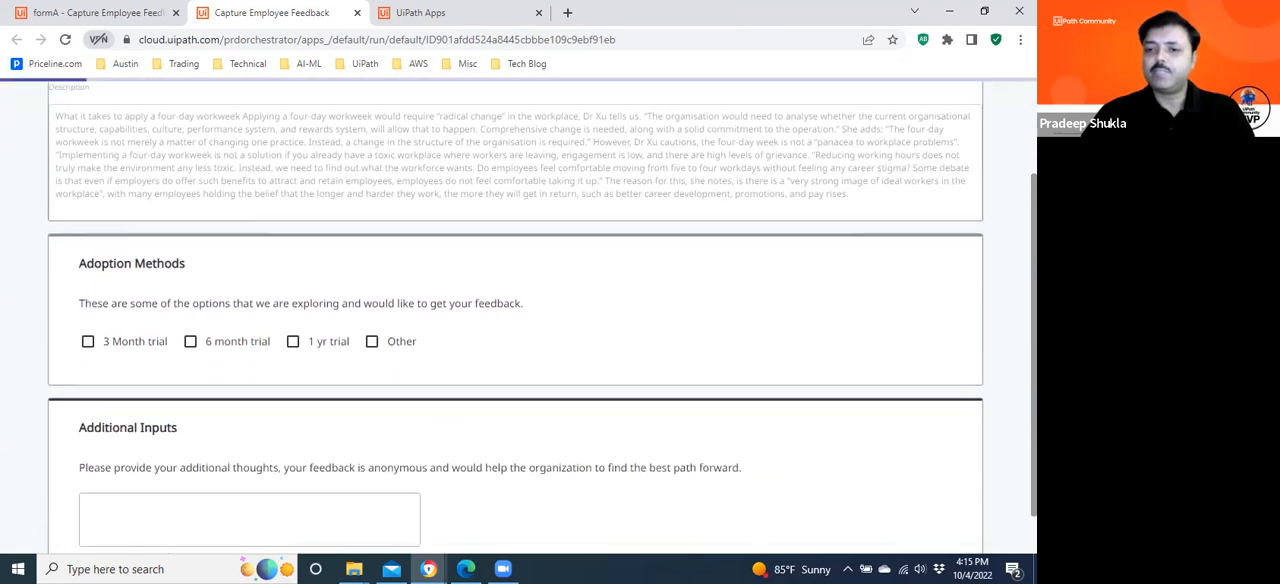
{"action": "scroll", "coordinate": [516, 330], "scroll_direction": "up", "scroll_amount": 2}
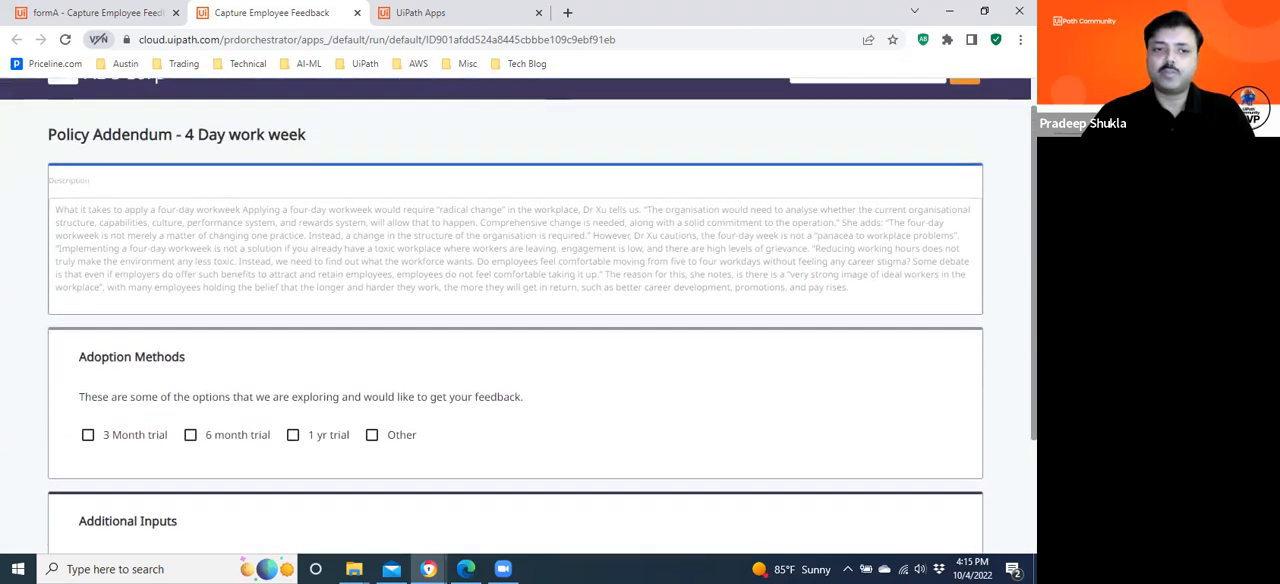
{"action": "scroll", "coordinate": [516, 315], "scroll_direction": "down", "scroll_amount": 1}
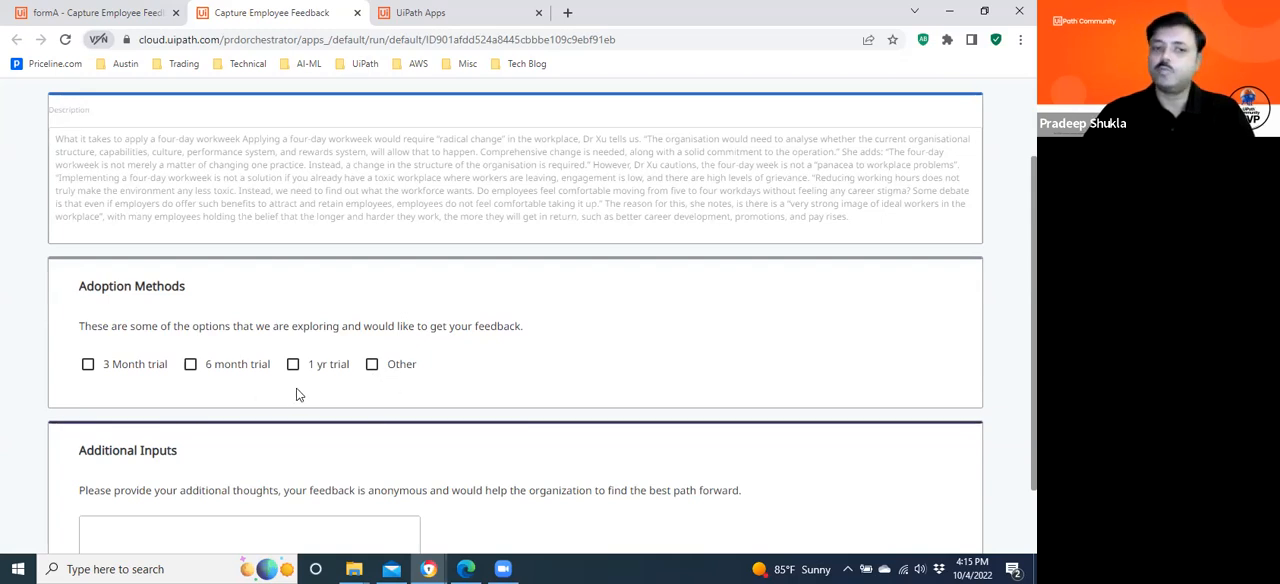
Choose the 6 month trial adoption method, enter "fully onboard" as additional input and submit the feedback form.
{"action": "left_click", "coordinate": [190, 365]}
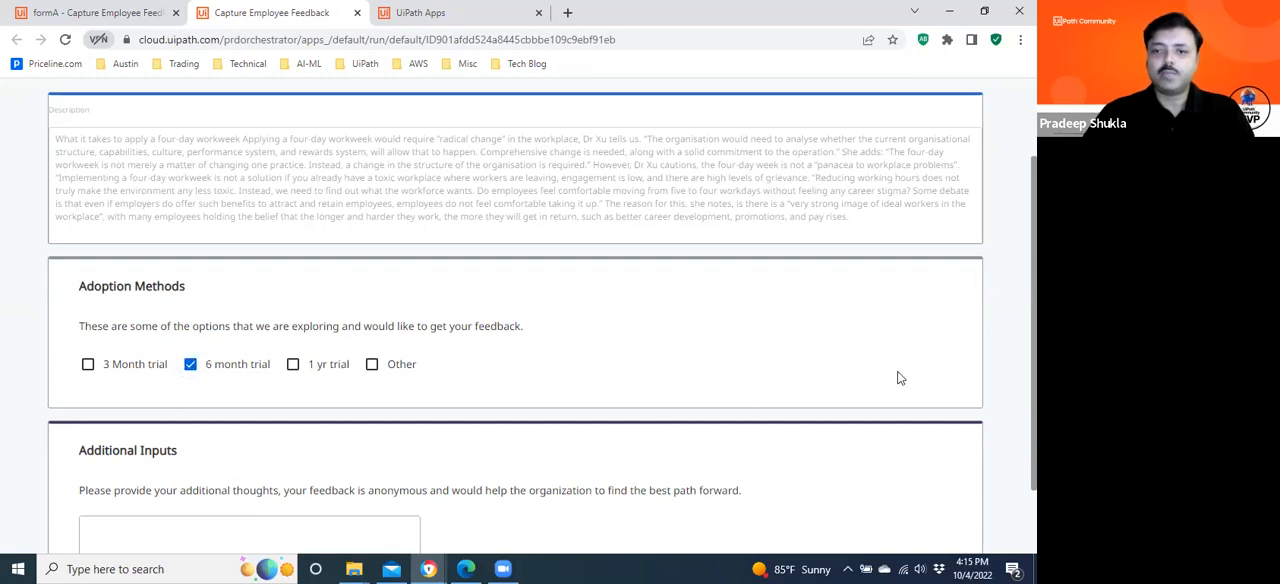
{"action": "scroll", "coordinate": [586, 414], "scroll_direction": "down", "scroll_amount": 1}
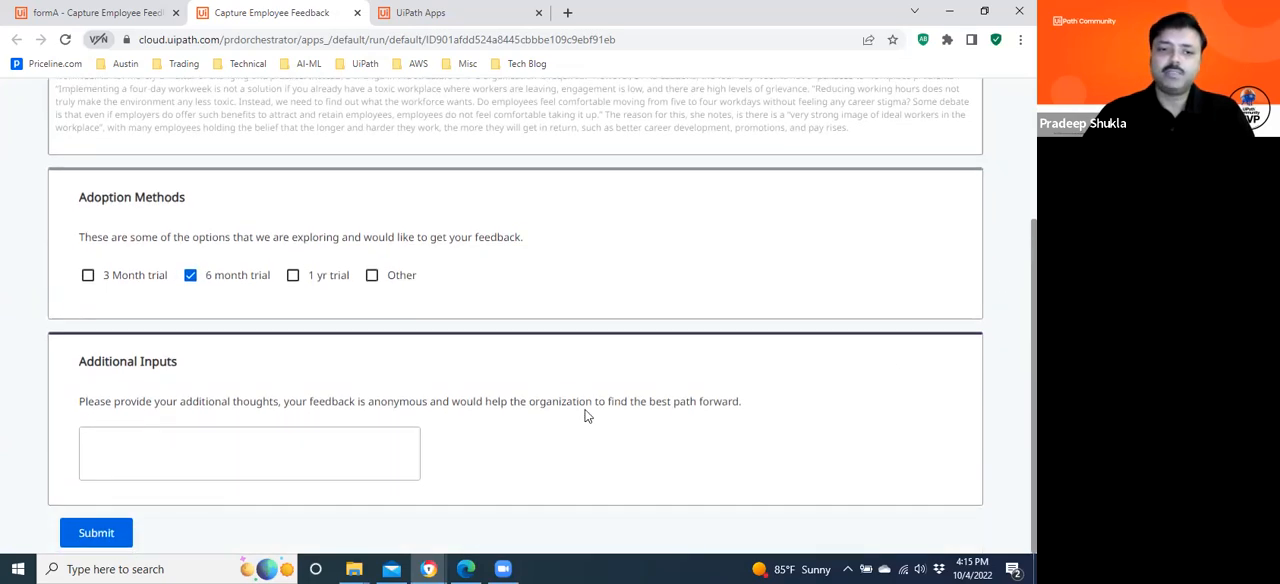
{"action": "left_click", "coordinate": [367, 441]}
{"action": "type", "text": "fully"}
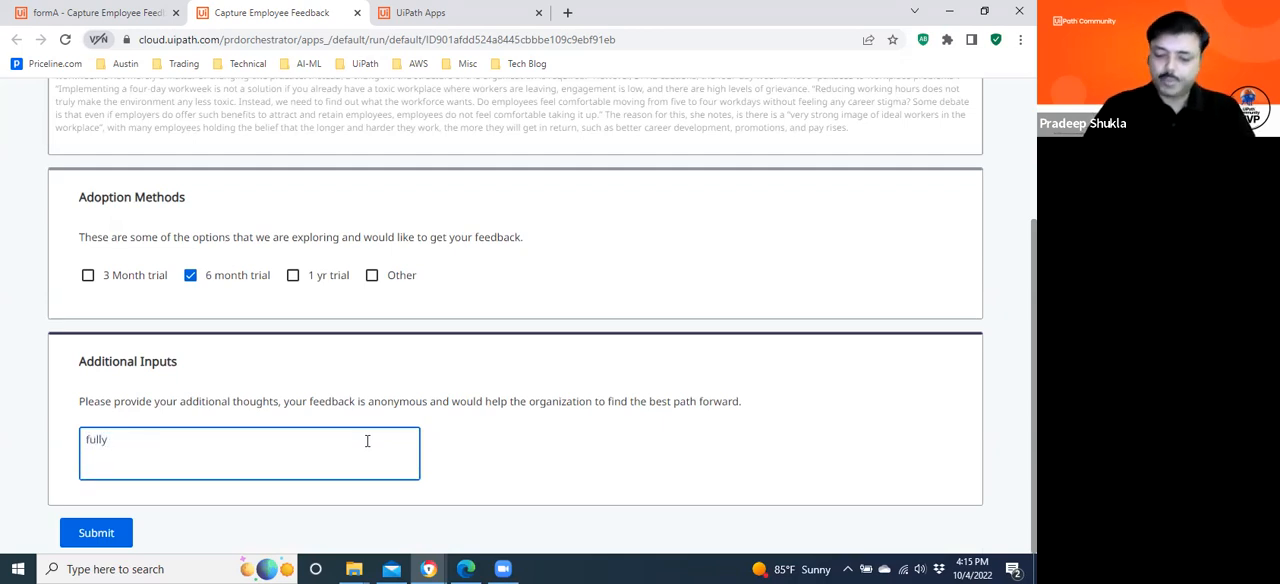
{"action": "type", "text": " onboard"}
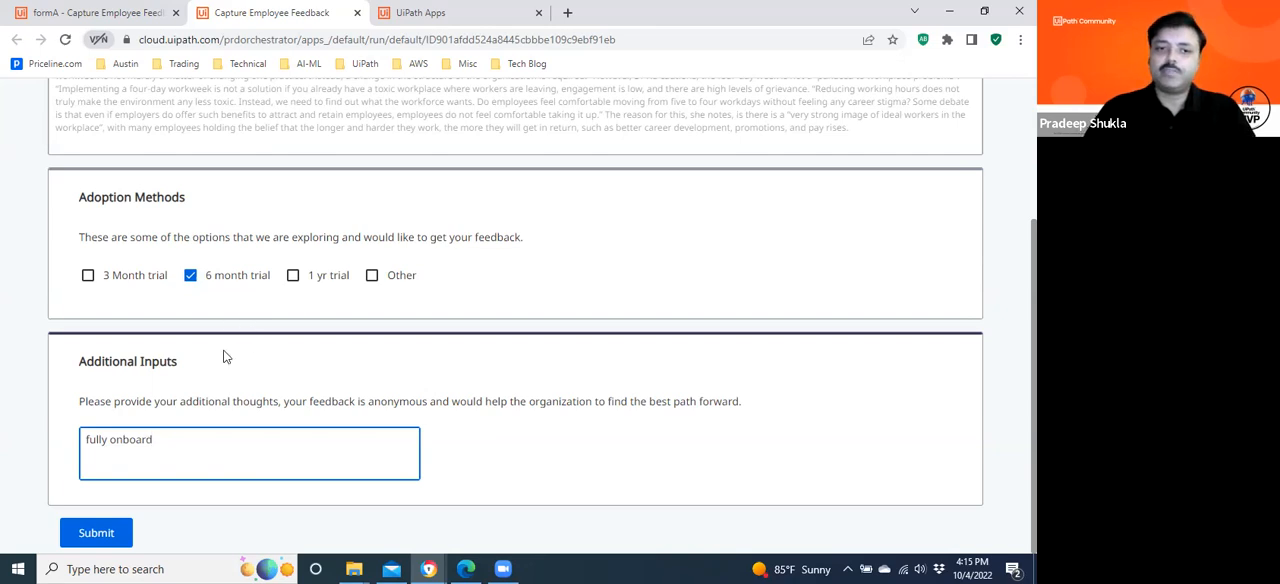
{"action": "left_click", "coordinate": [96, 533]}
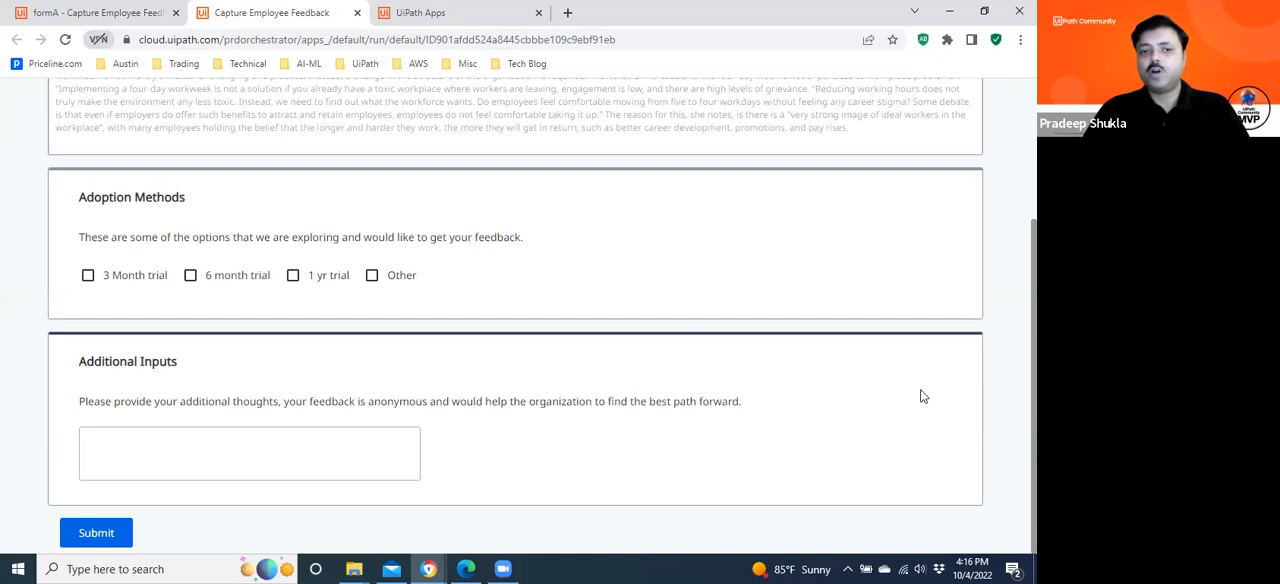
Leave the form preview and return to the overview of all apps.
{"action": "scroll", "coordinate": [515, 300], "scroll_direction": "up", "scroll_amount": 2}
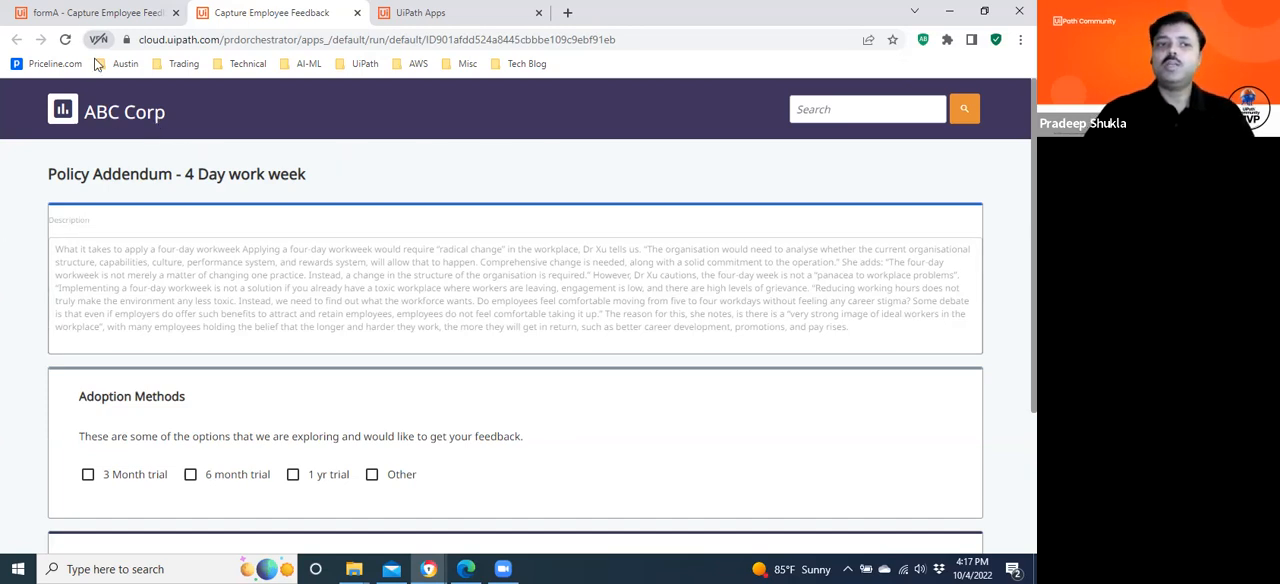
{"action": "left_click", "coordinate": [88, 15]}
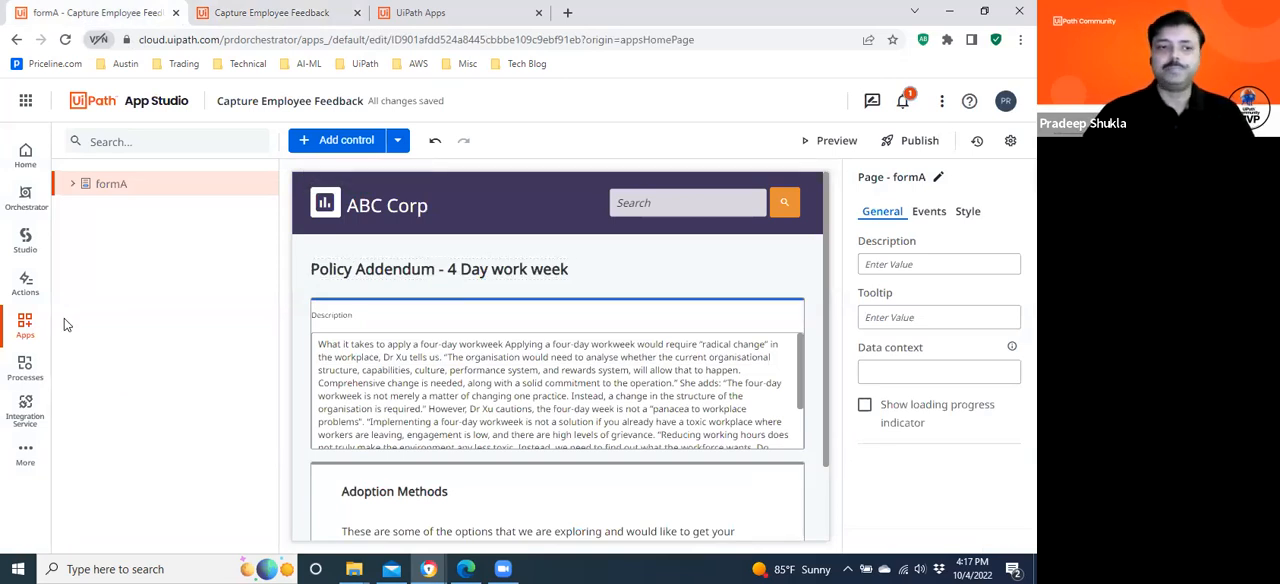
{"action": "left_click", "coordinate": [25, 325]}
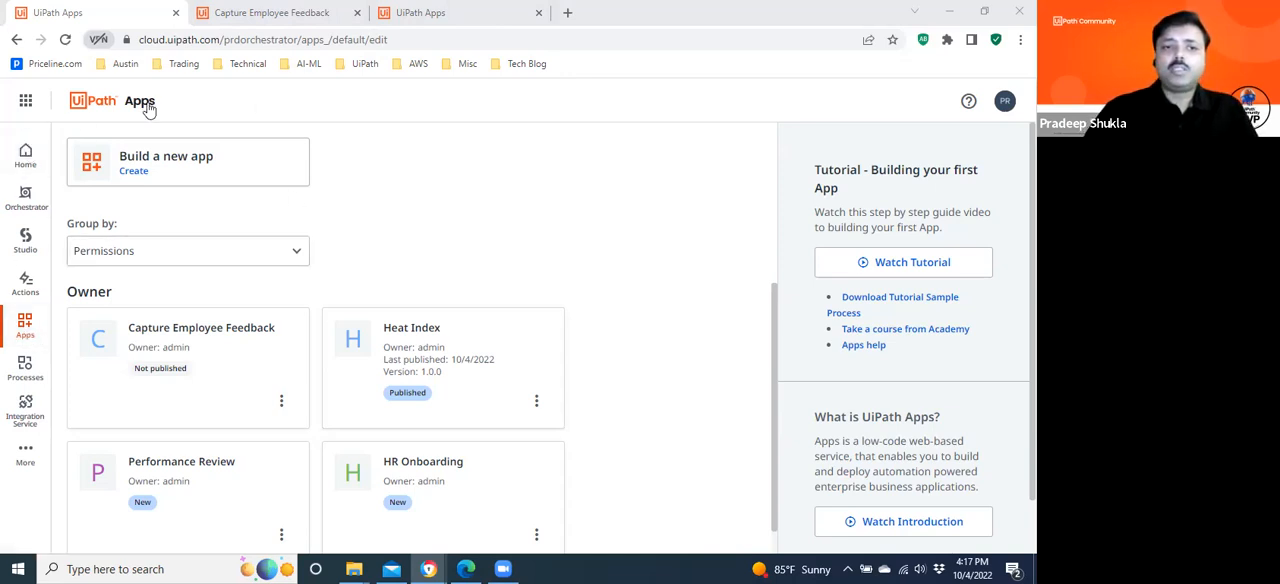
{"action": "left_click", "coordinate": [26, 168]}
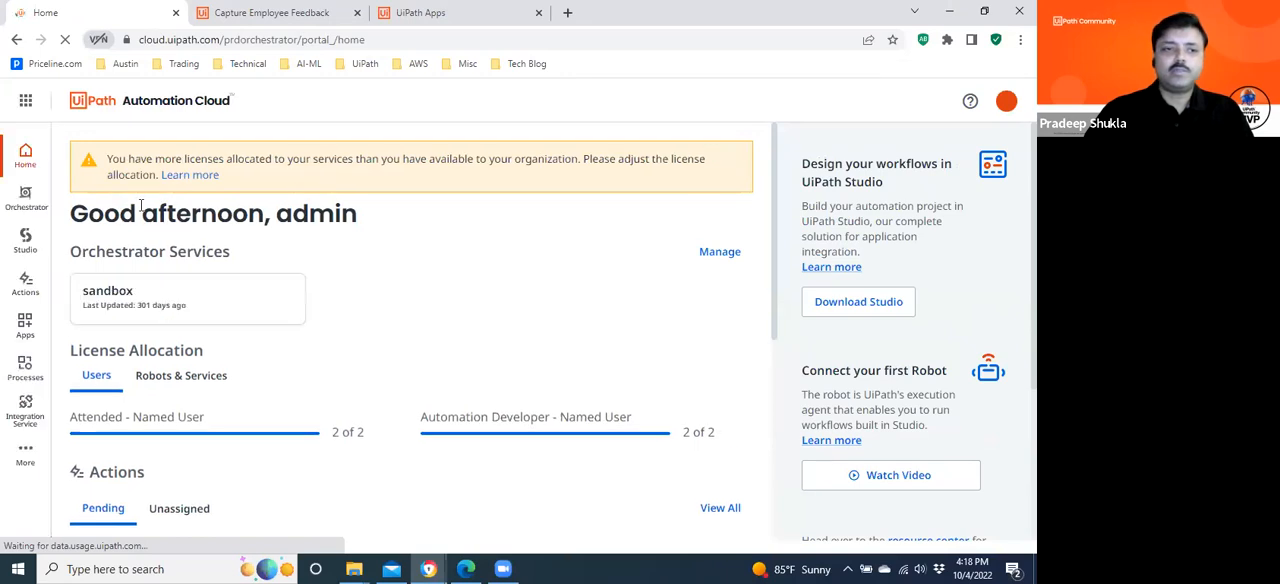
{"action": "left_click", "coordinate": [25, 328]}
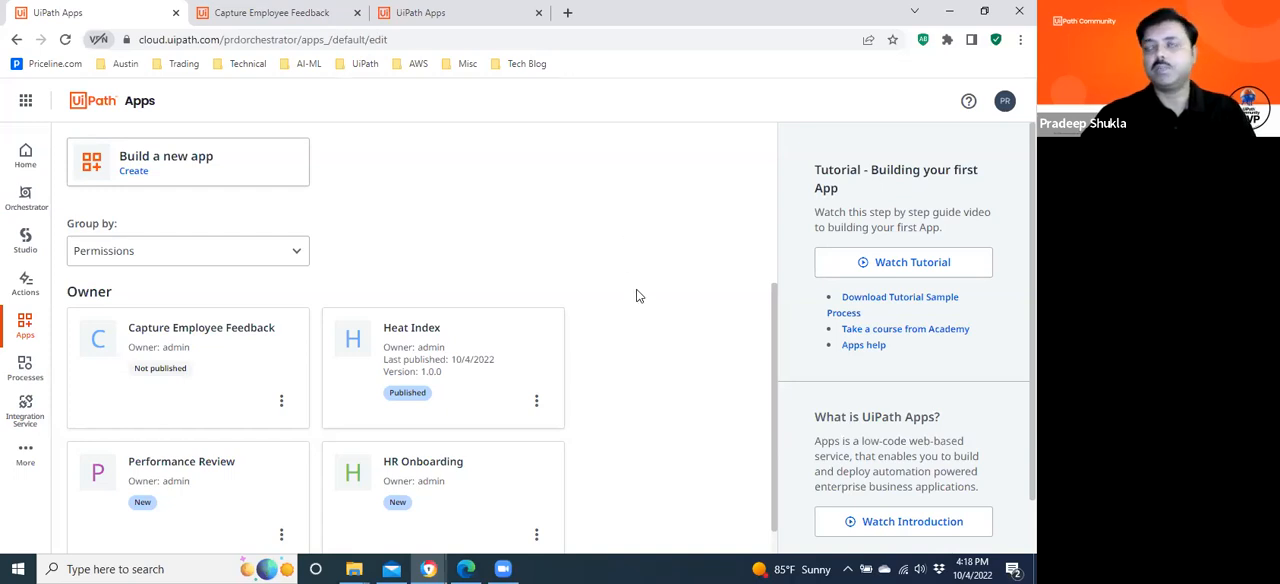
Create a new app named DevSeriesApp.
{"action": "left_click", "coordinate": [157, 175]}
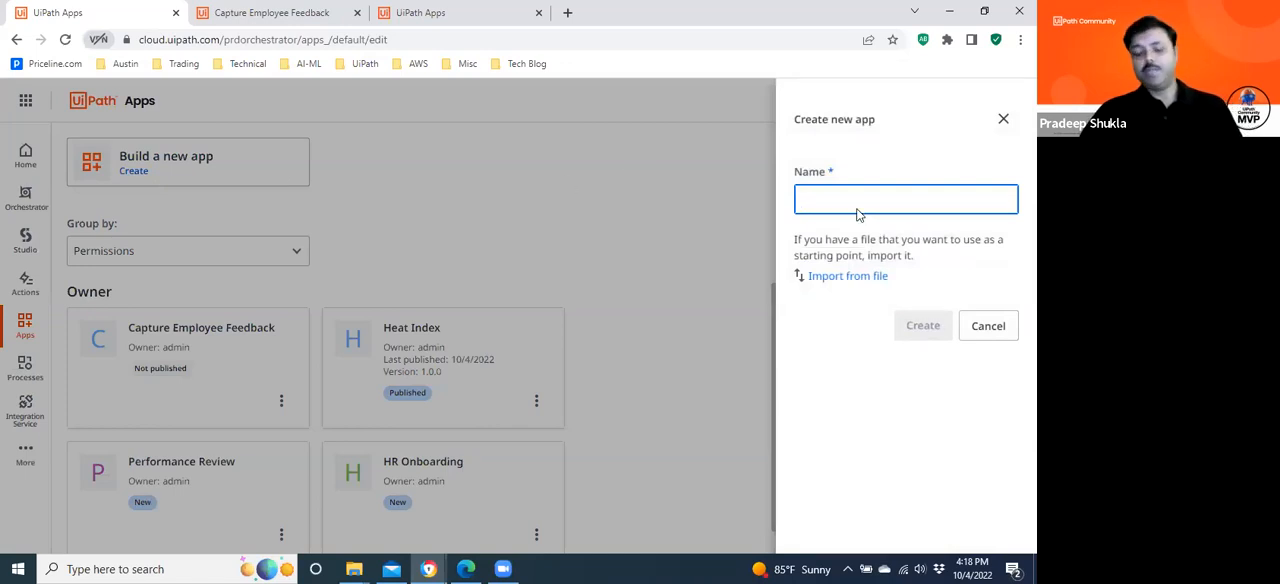
{"action": "type", "text": "My Test"}
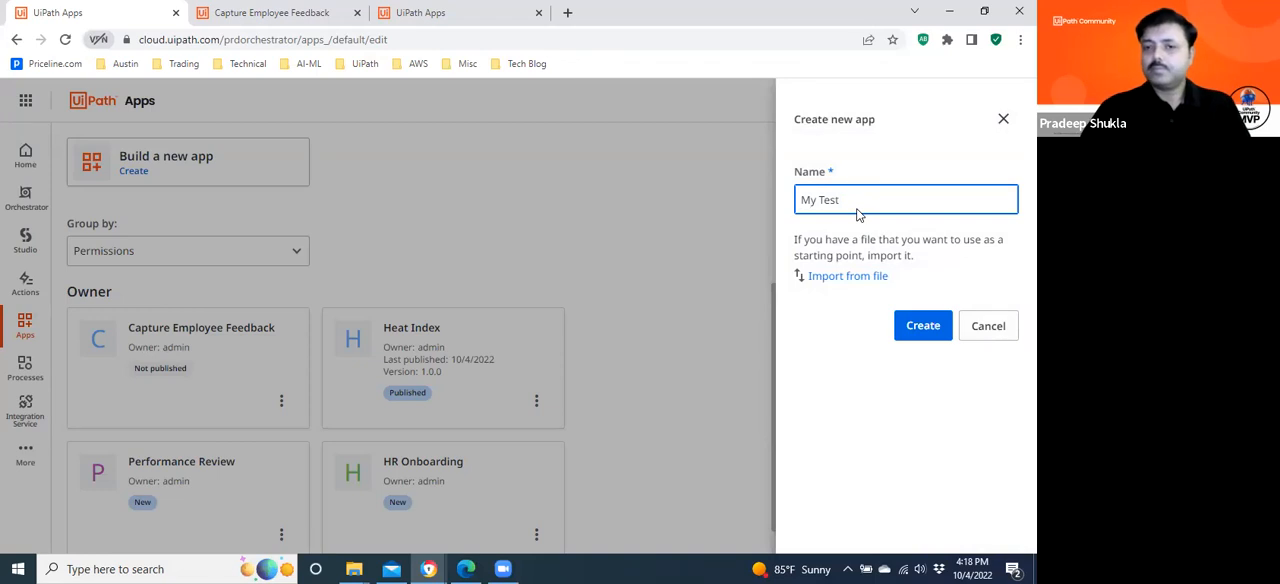
{"action": "type", "text": " App"}
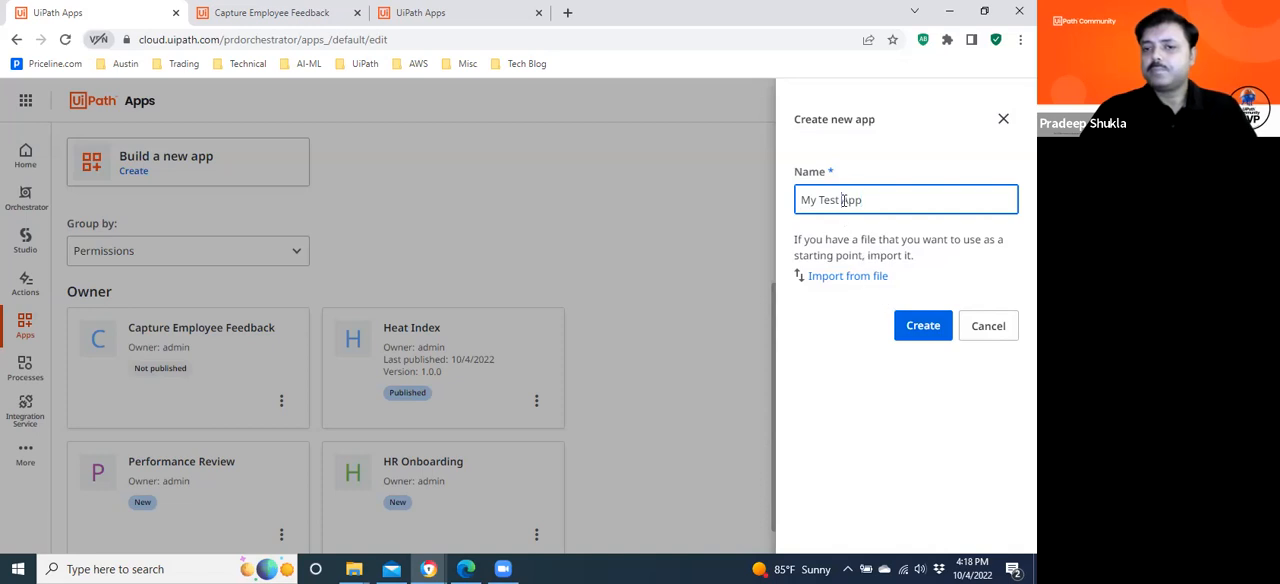
{"action": "left_click_drag", "start_coordinate": [842, 200], "coordinate": [768, 205]}
{"action": "type", "text": "DevSerie"}
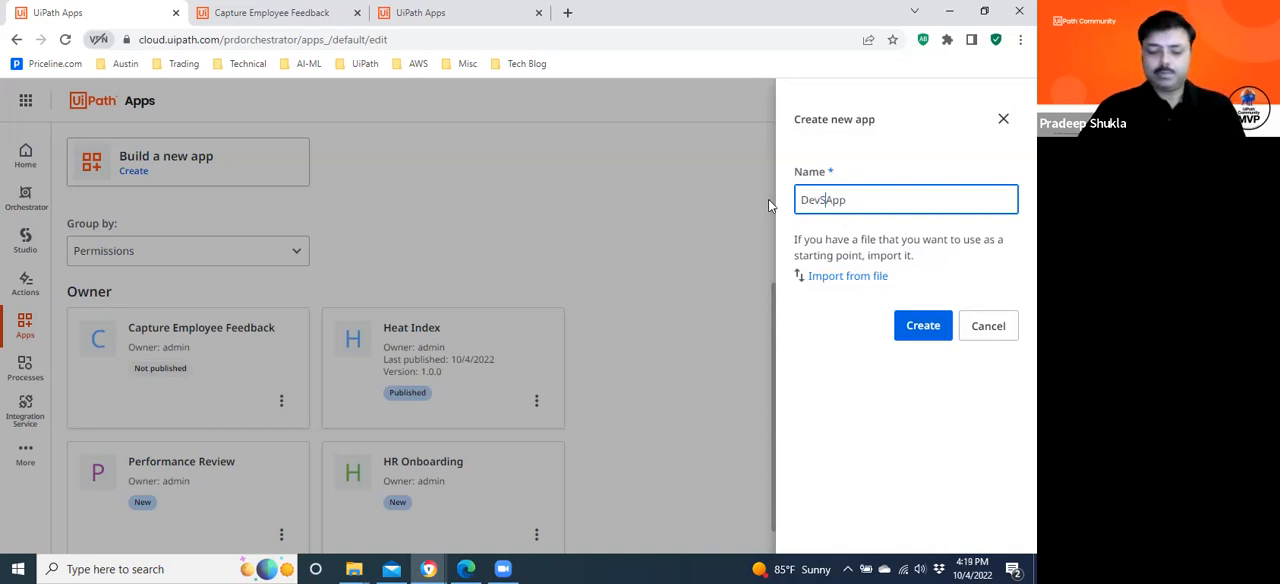
{"action": "type", "text": "s"}
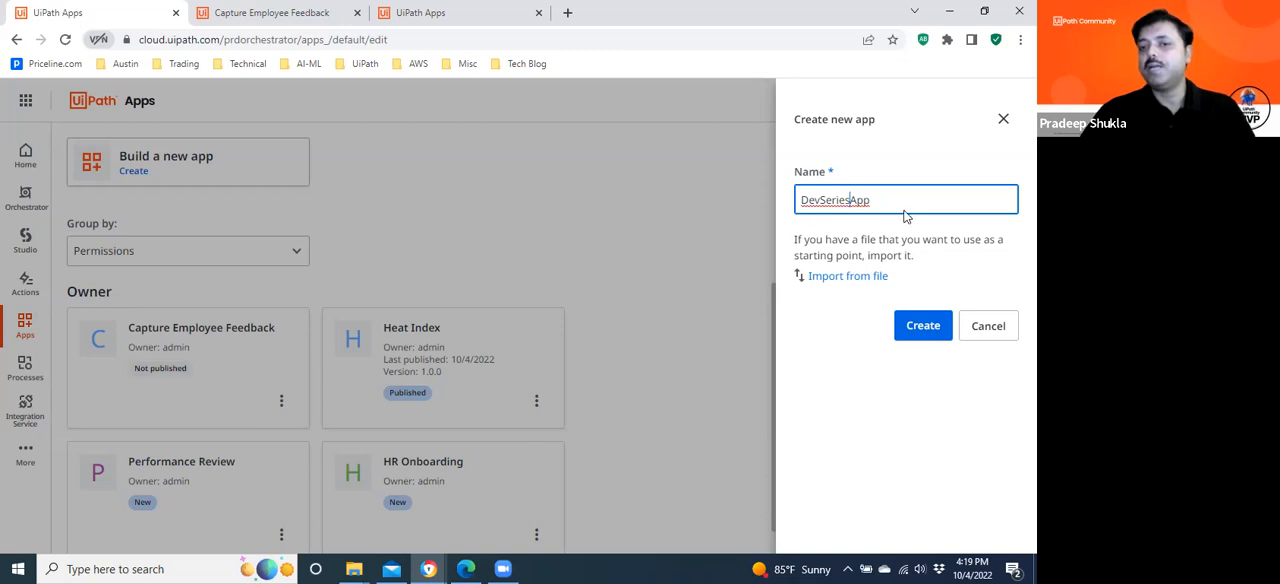
{"action": "left_click", "coordinate": [922, 333]}
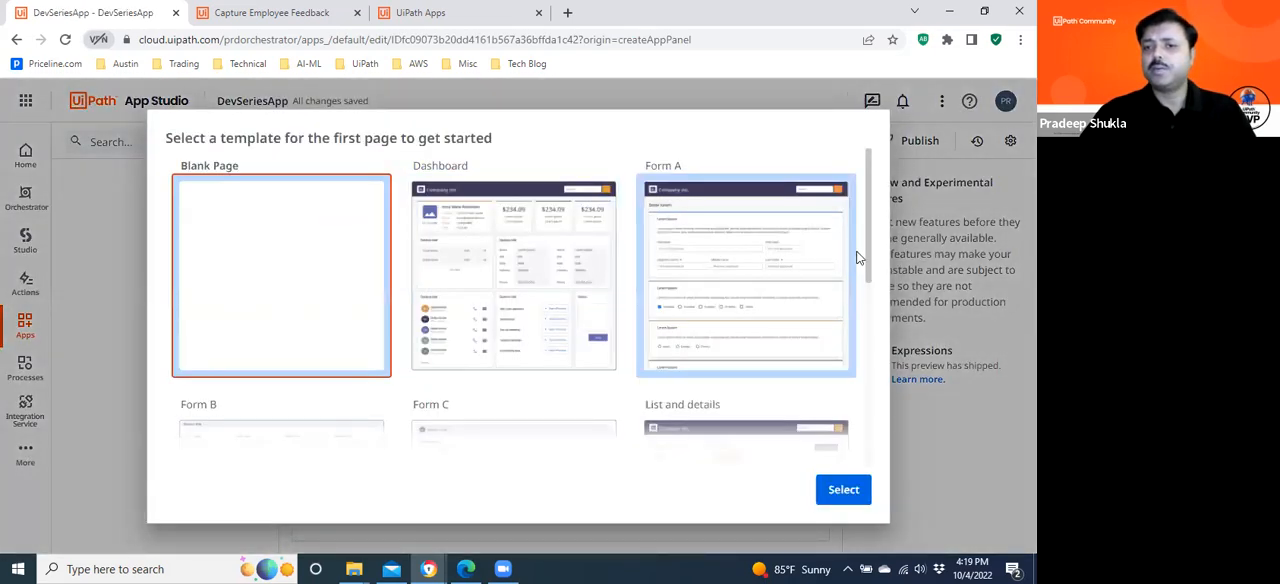
Look through the available page templates and start the app's first page from the Blank Page template.
{"action": "mouse_move", "coordinate": [869, 188]}
{"action": "left_mouse_down"}
{"action": "mouse_move", "coordinate": [868, 208]}
{"action": "mouse_move", "coordinate": [867, 181]}
{"action": "left_mouse_up"}
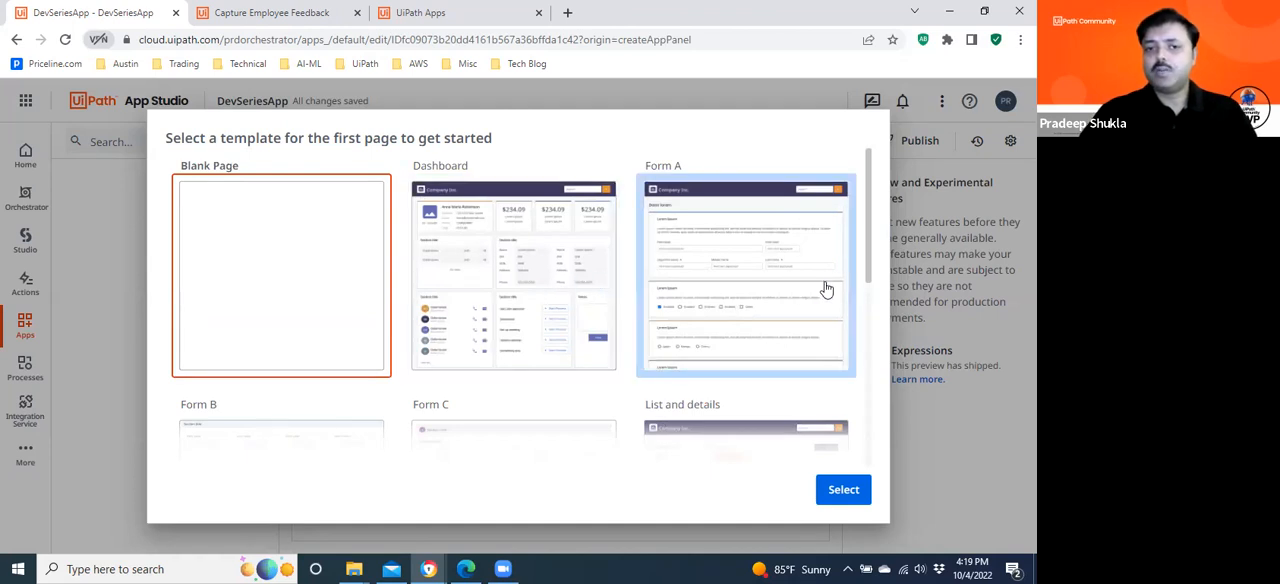
{"action": "left_click_drag", "start_coordinate": [871, 257], "coordinate": [868, 217]}
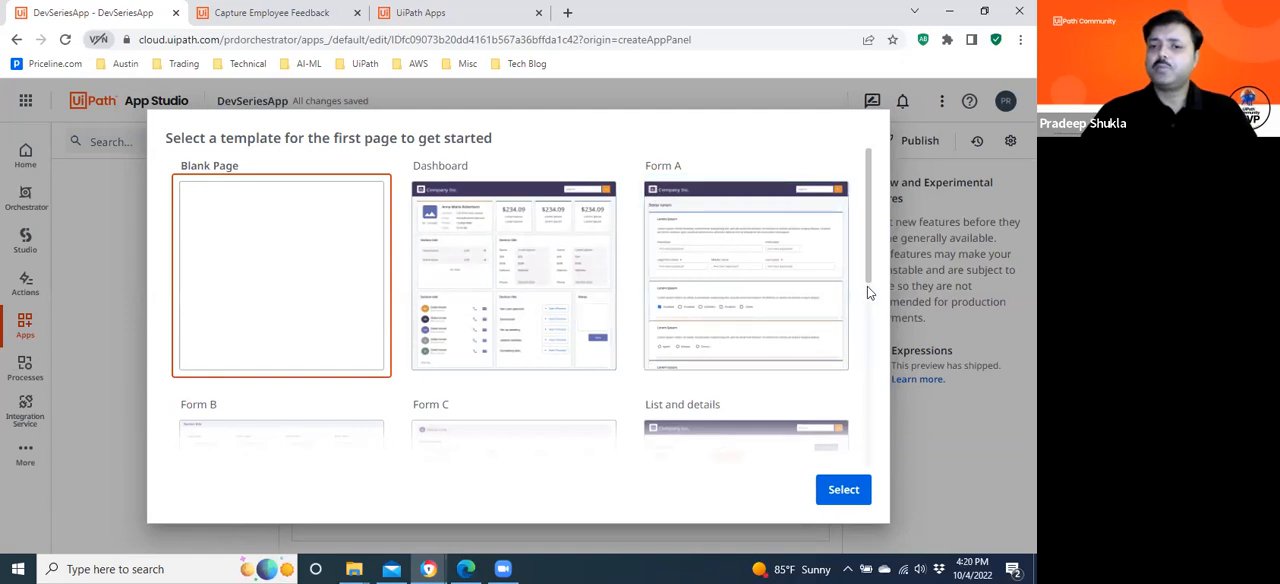
{"action": "left_click_drag", "start_coordinate": [867, 240], "coordinate": [851, 318]}
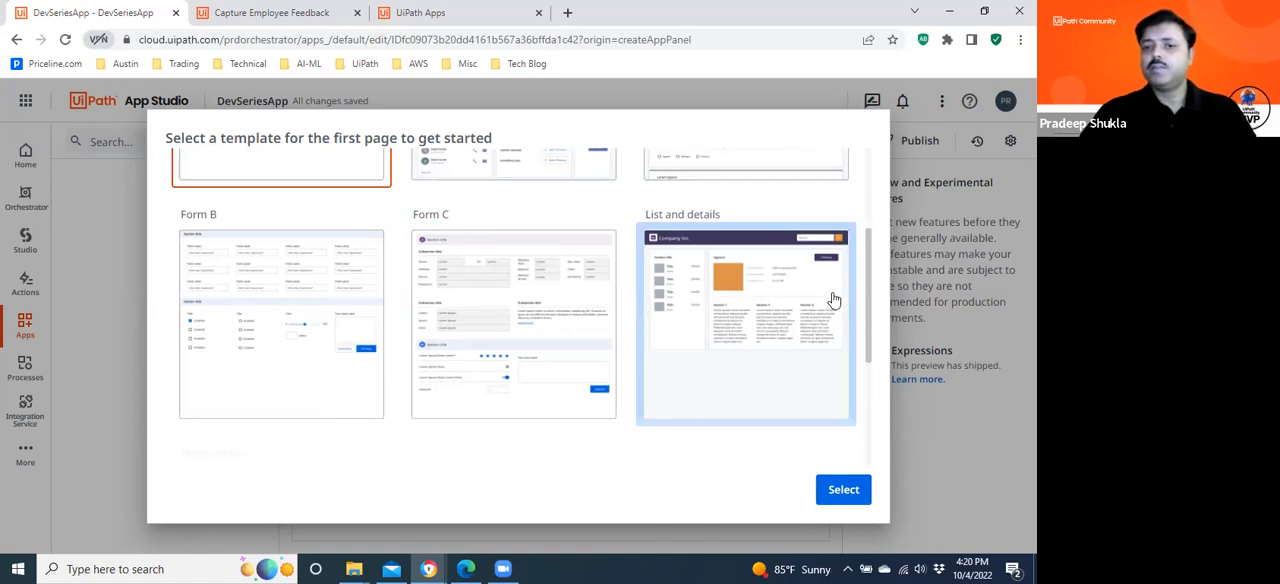
{"action": "left_click_drag", "start_coordinate": [871, 278], "coordinate": [868, 386]}
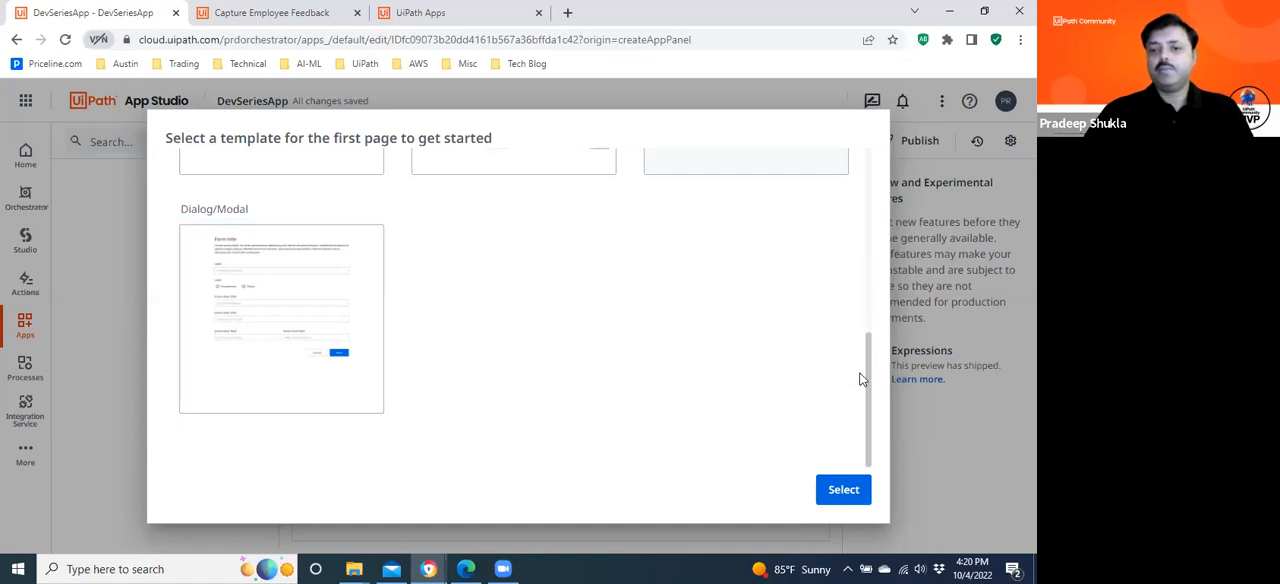
{"action": "left_click_drag", "start_coordinate": [872, 386], "coordinate": [875, 204]}
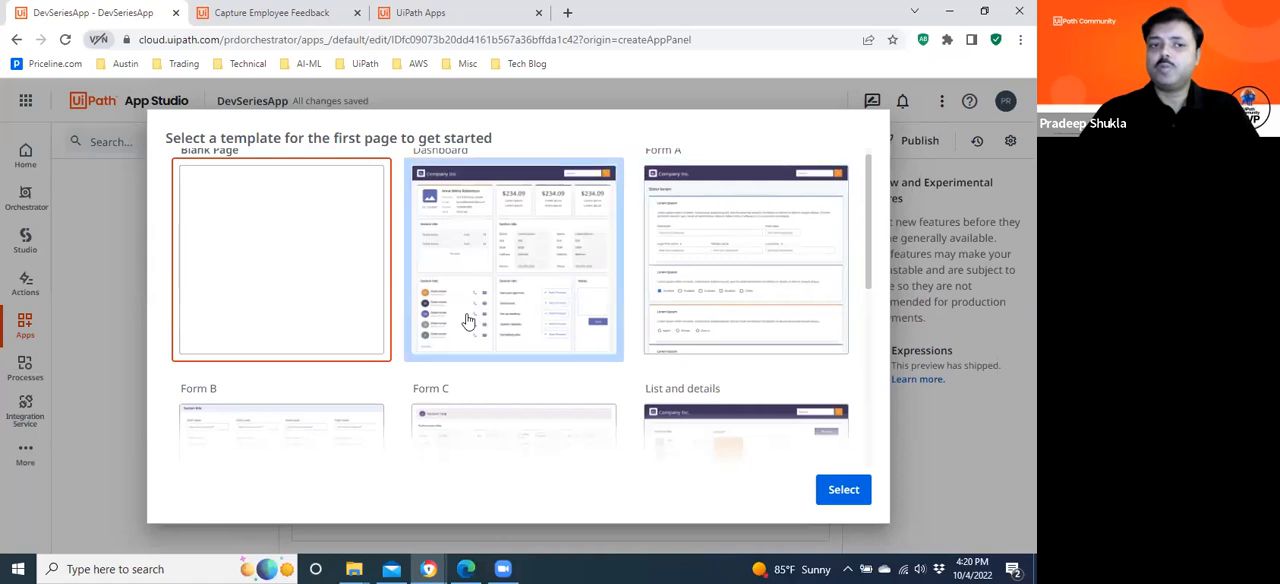
{"action": "left_click_drag", "start_coordinate": [870, 254], "coordinate": [869, 220]}
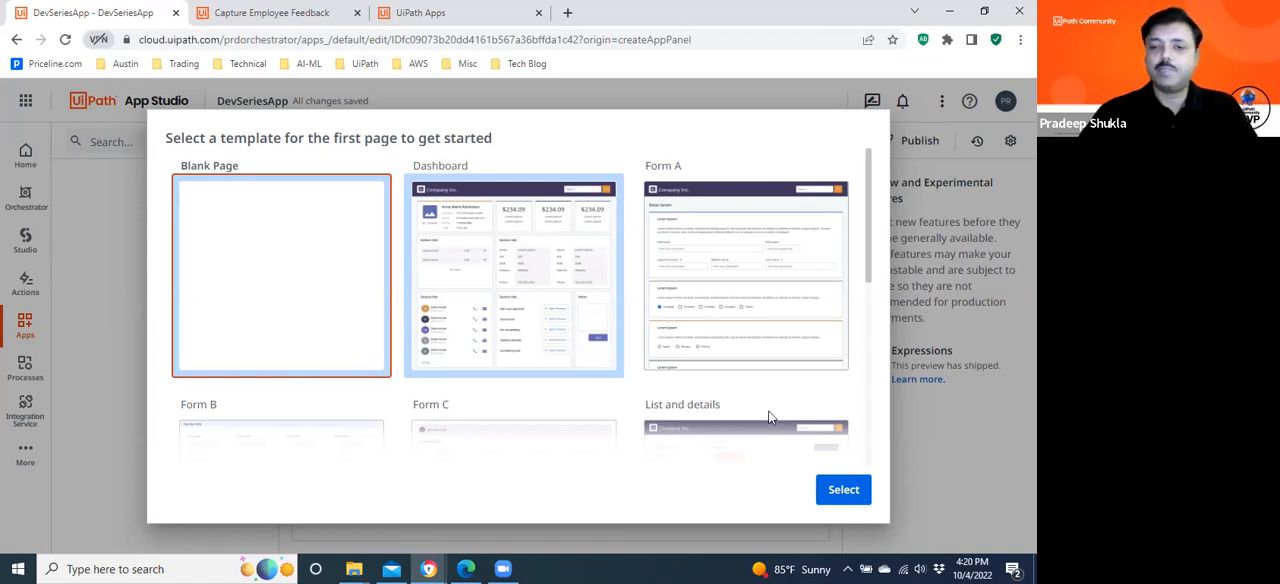
{"action": "left_click", "coordinate": [816, 481]}
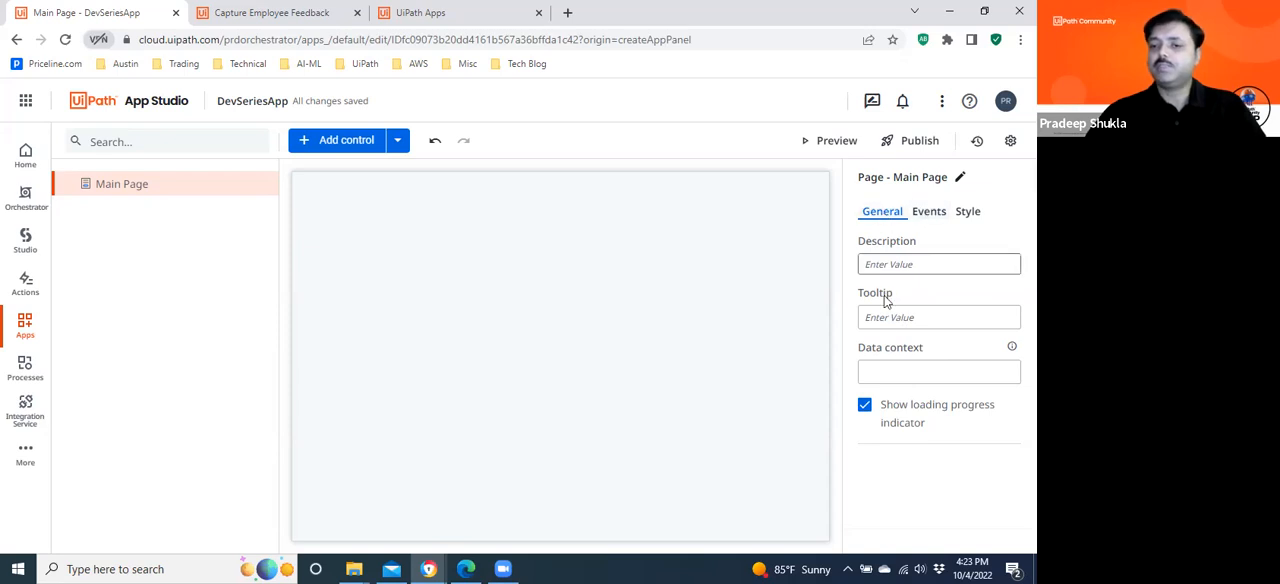
Examine the Main Page's event and style properties, including the layout, background colour, font and border settings.
{"action": "left_click", "coordinate": [929, 215]}
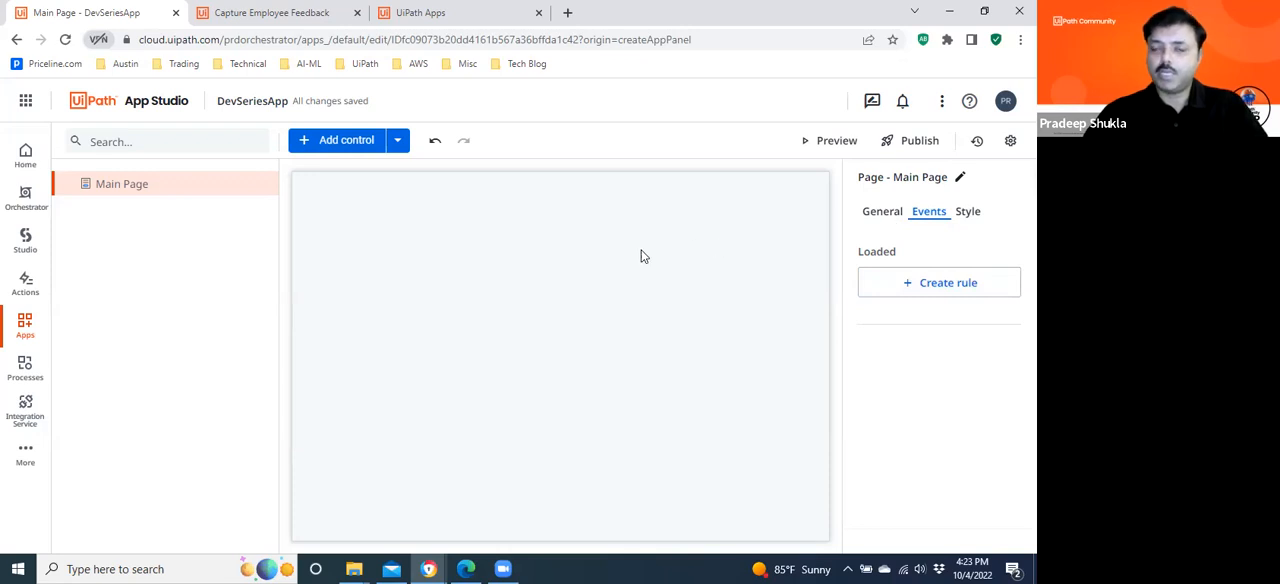
{"action": "left_click", "coordinate": [976, 213]}
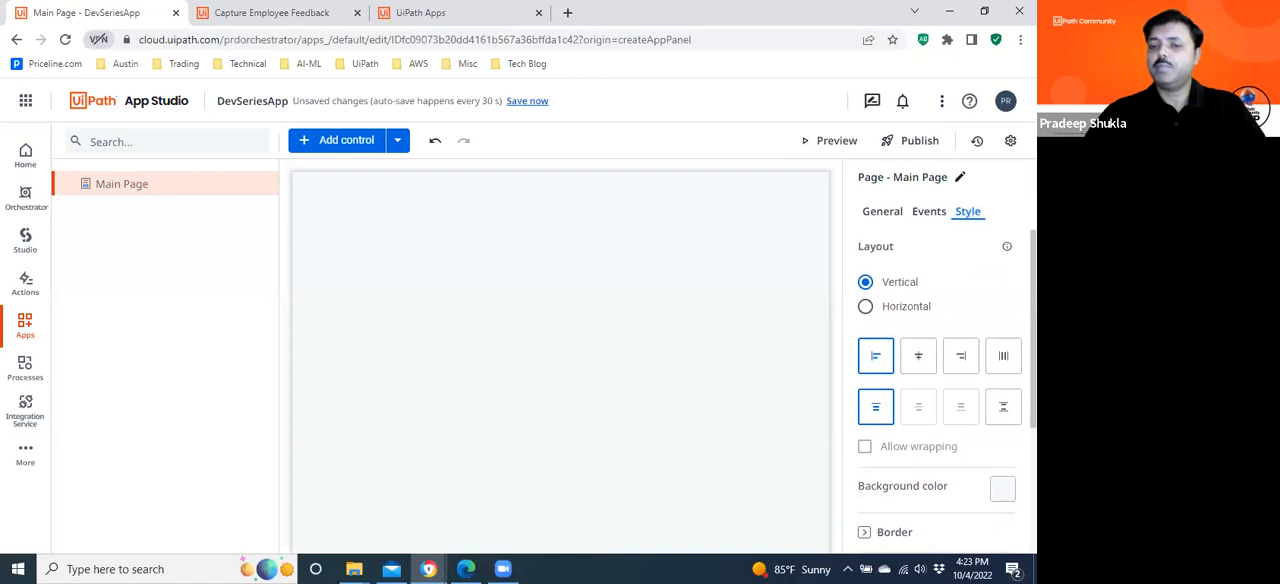
{"action": "scroll", "coordinate": [940, 390], "scroll_direction": "down", "scroll_amount": 1}
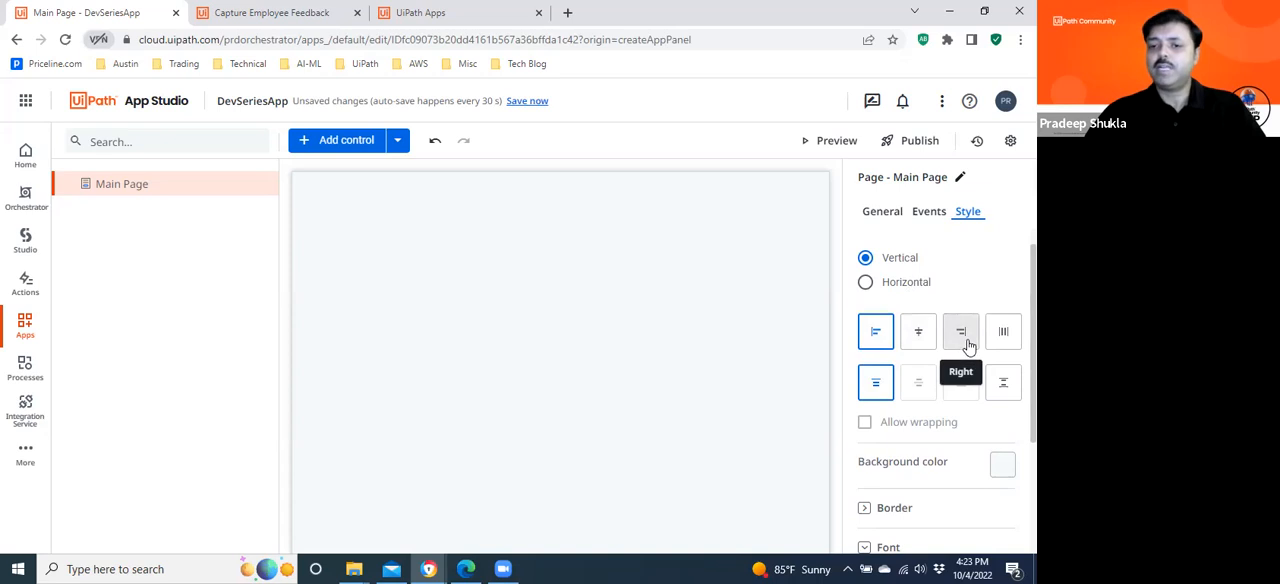
{"action": "scroll", "coordinate": [940, 390], "scroll_direction": "down", "scroll_amount": 1}
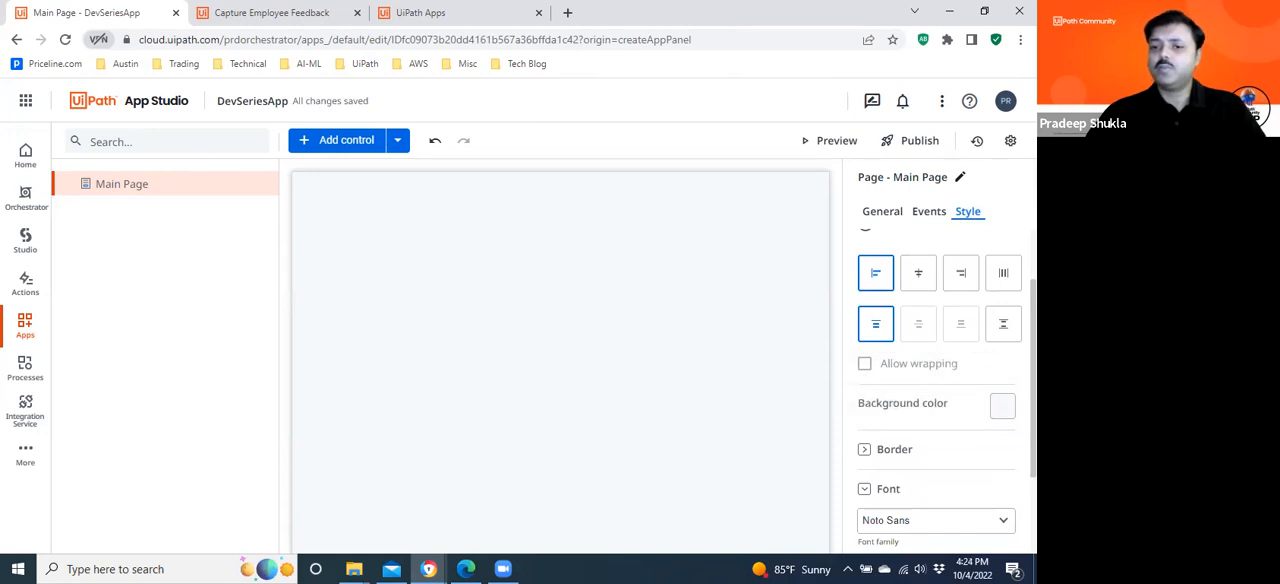
{"action": "scroll", "coordinate": [940, 390], "scroll_direction": "down", "scroll_amount": 1}
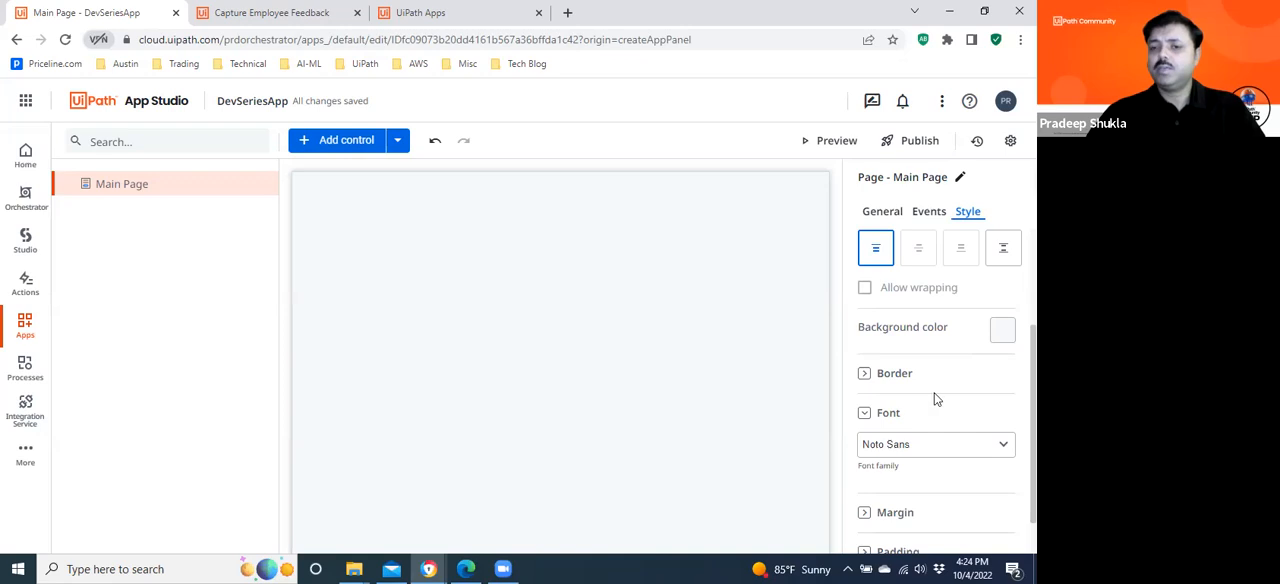
{"action": "left_click", "coordinate": [865, 374]}
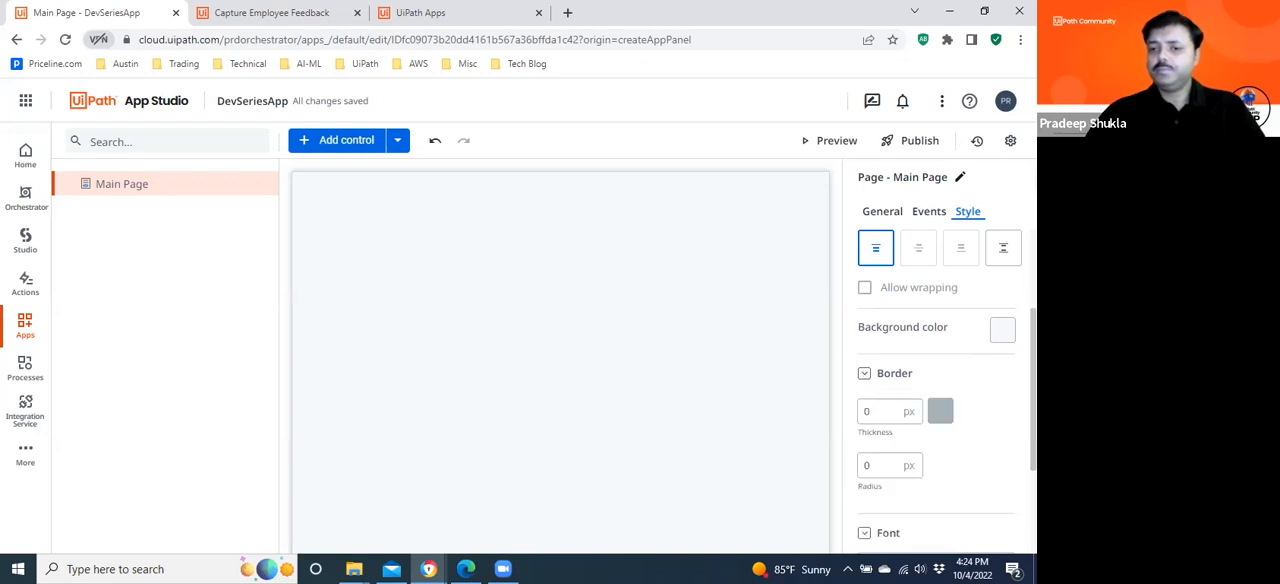
Examine the Main Page's remaining style properties, including the font family and margin, and review the layout options again.
{"action": "scroll", "coordinate": [884, 411], "scroll_direction": "down", "scroll_amount": 4}
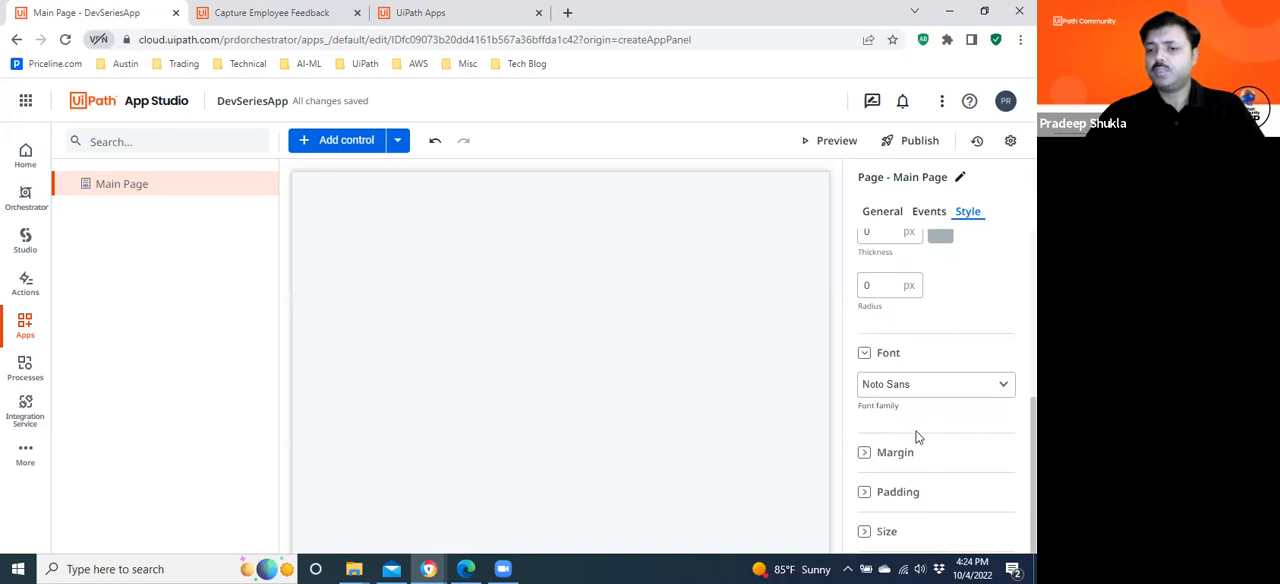
{"action": "left_click", "coordinate": [865, 453]}
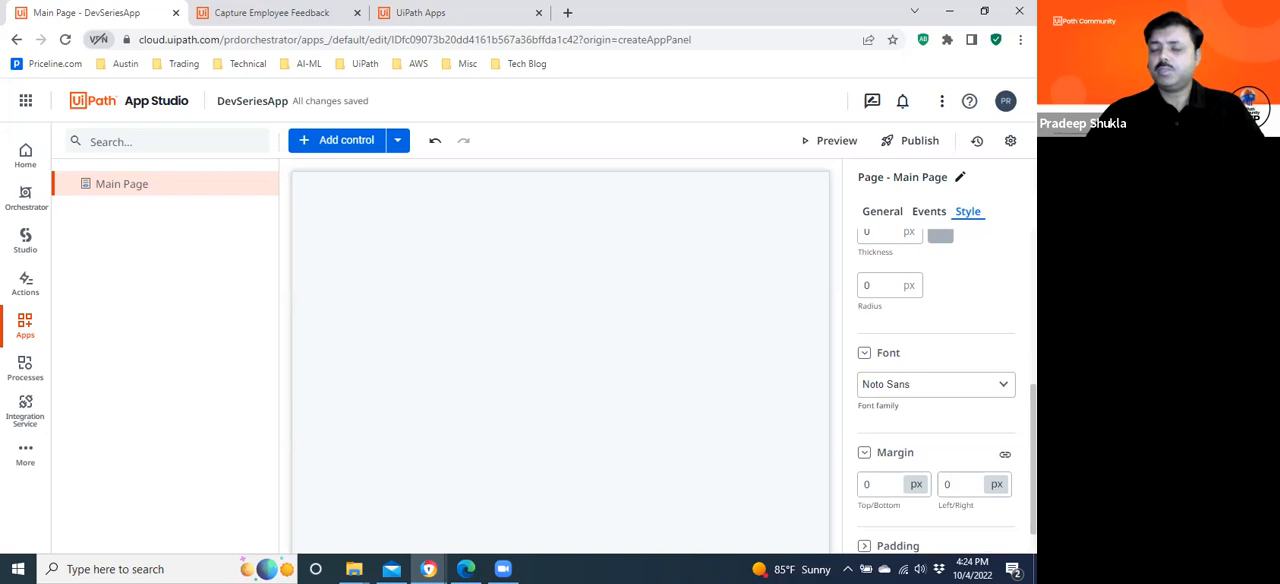
{"action": "left_click", "coordinate": [866, 455]}
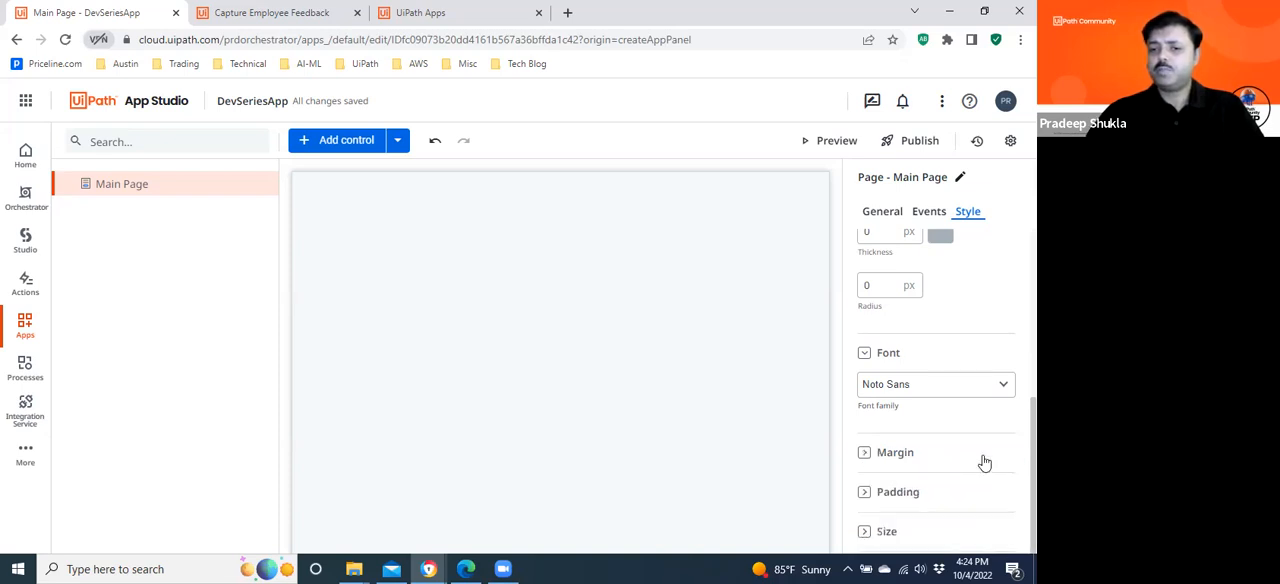
{"action": "scroll", "coordinate": [945, 390], "scroll_direction": "up", "scroll_amount": 5}
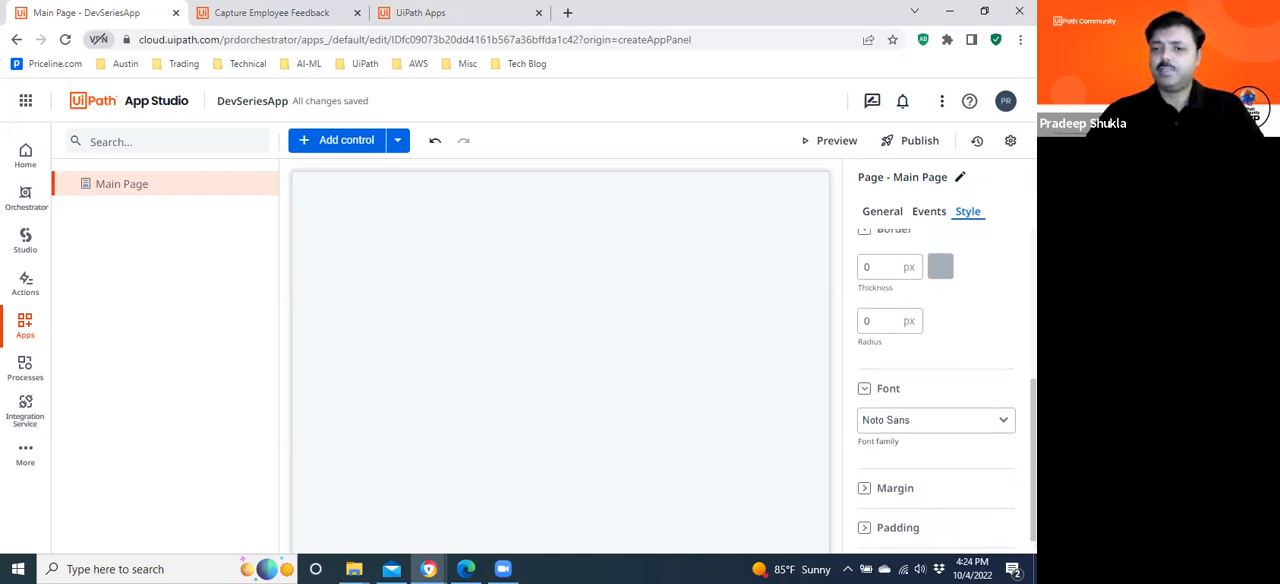
{"action": "scroll", "coordinate": [945, 390], "scroll_direction": "up", "scroll_amount": 1}
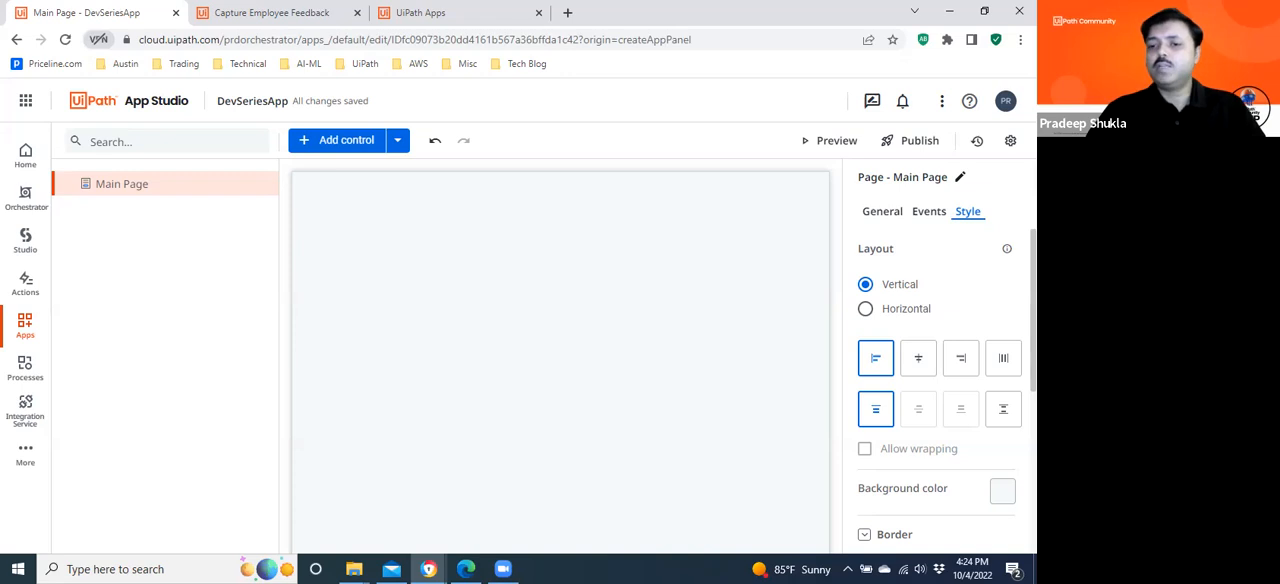
{"action": "scroll", "coordinate": [940, 390], "scroll_direction": "down", "scroll_amount": 3}
{"action": "scroll", "coordinate": [940, 390], "scroll_direction": "up", "scroll_amount": 3}
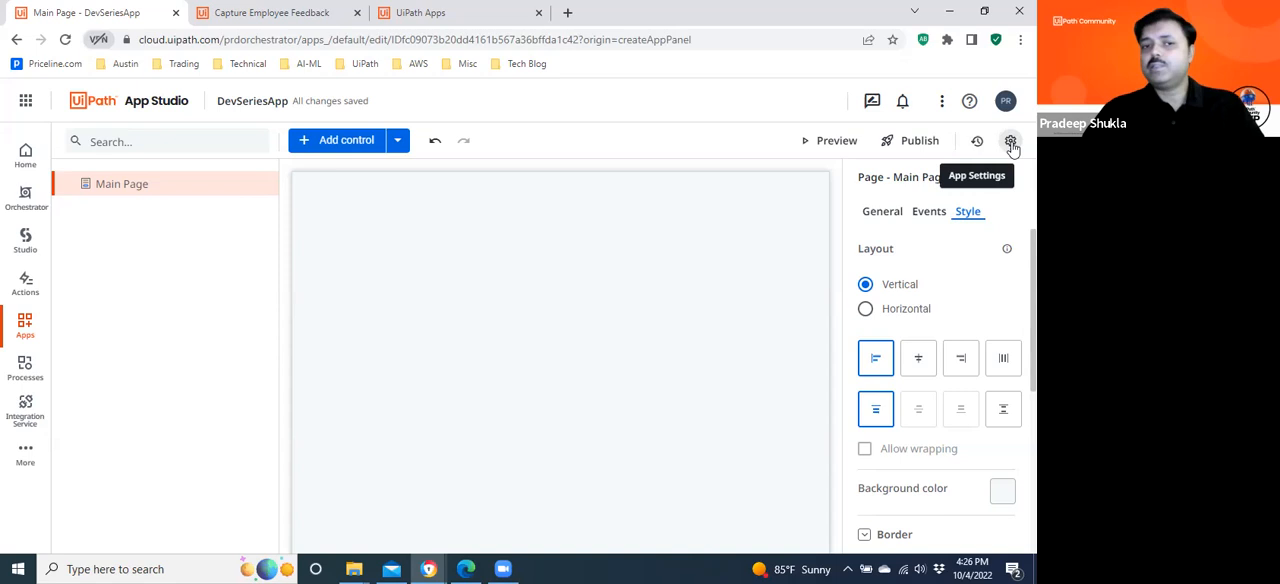
Review the app's general settings and access management options, and return to the Main Page.
{"action": "left_click", "coordinate": [1011, 143]}
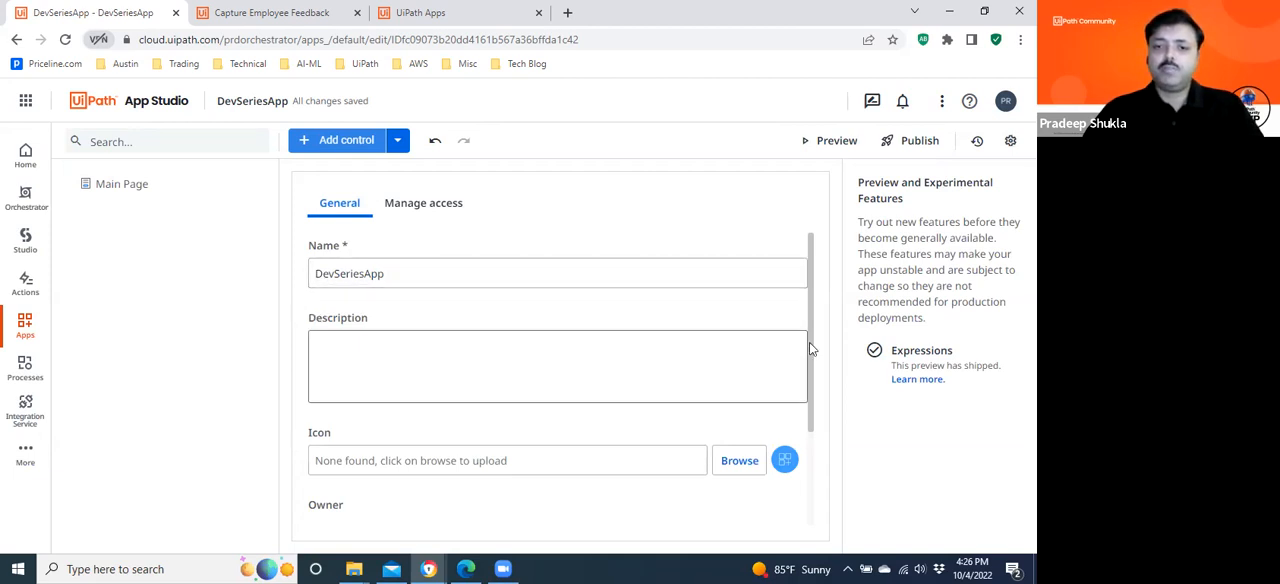
{"action": "left_click_drag", "start_coordinate": [813, 322], "coordinate": [806, 424]}
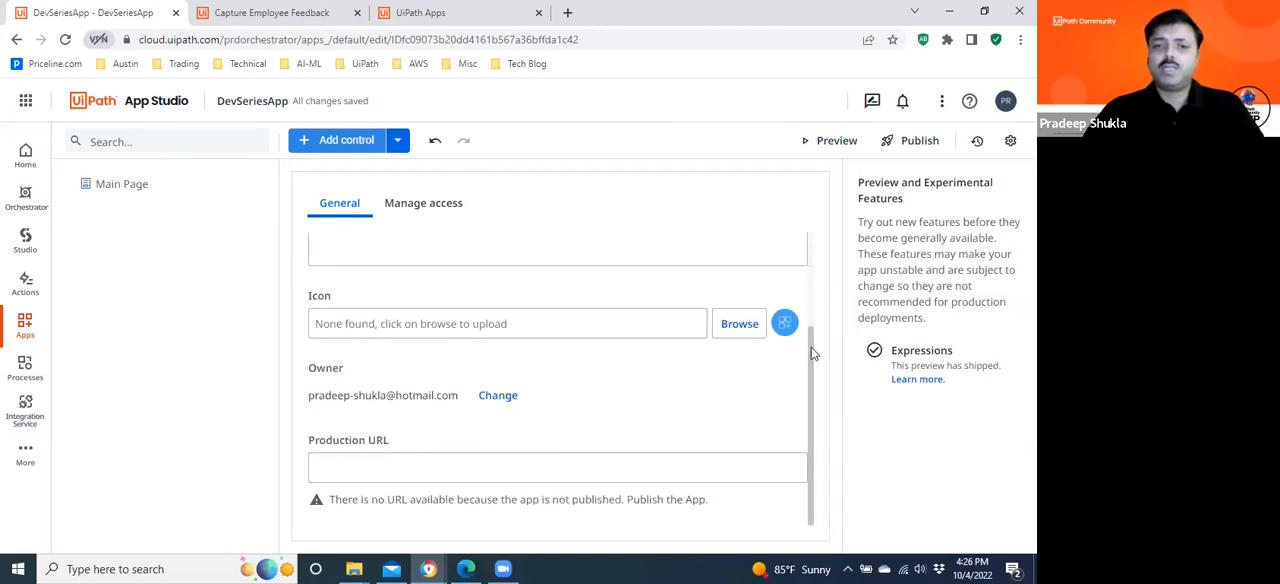
{"action": "left_click_drag", "start_coordinate": [815, 350], "coordinate": [814, 264]}
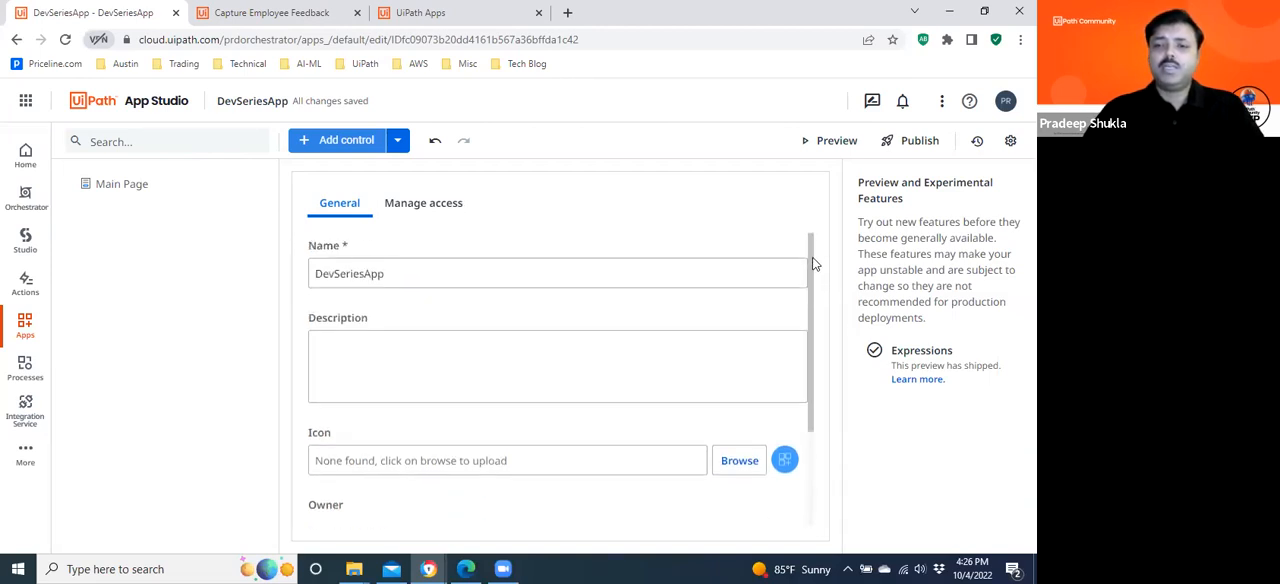
{"action": "left_click", "coordinate": [437, 212]}
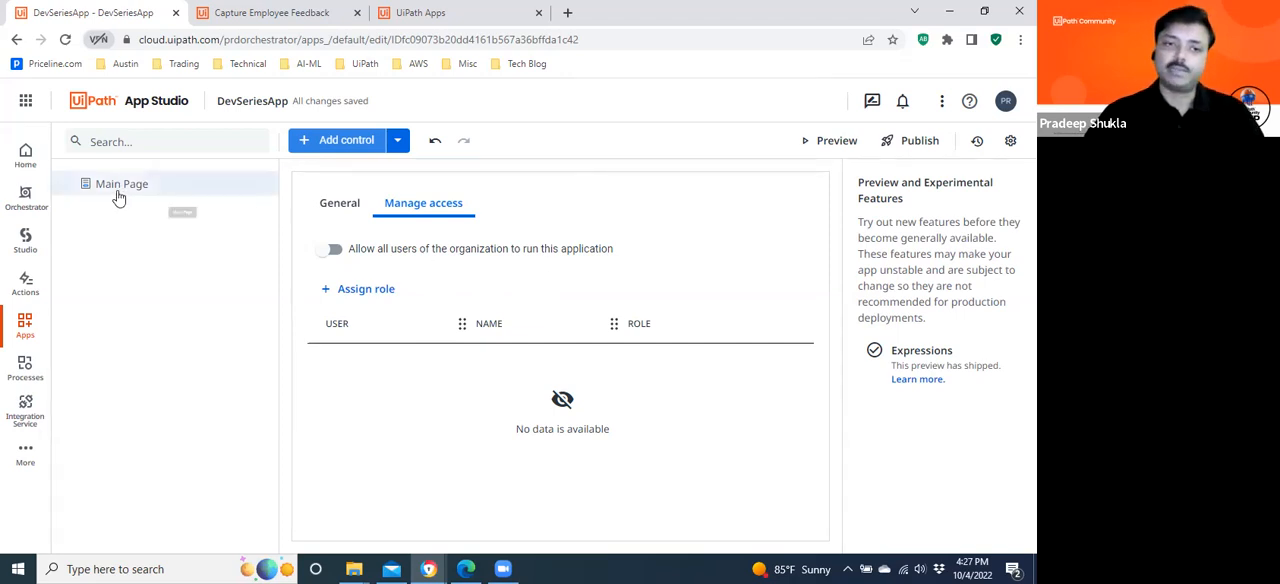
{"action": "left_click", "coordinate": [338, 210]}
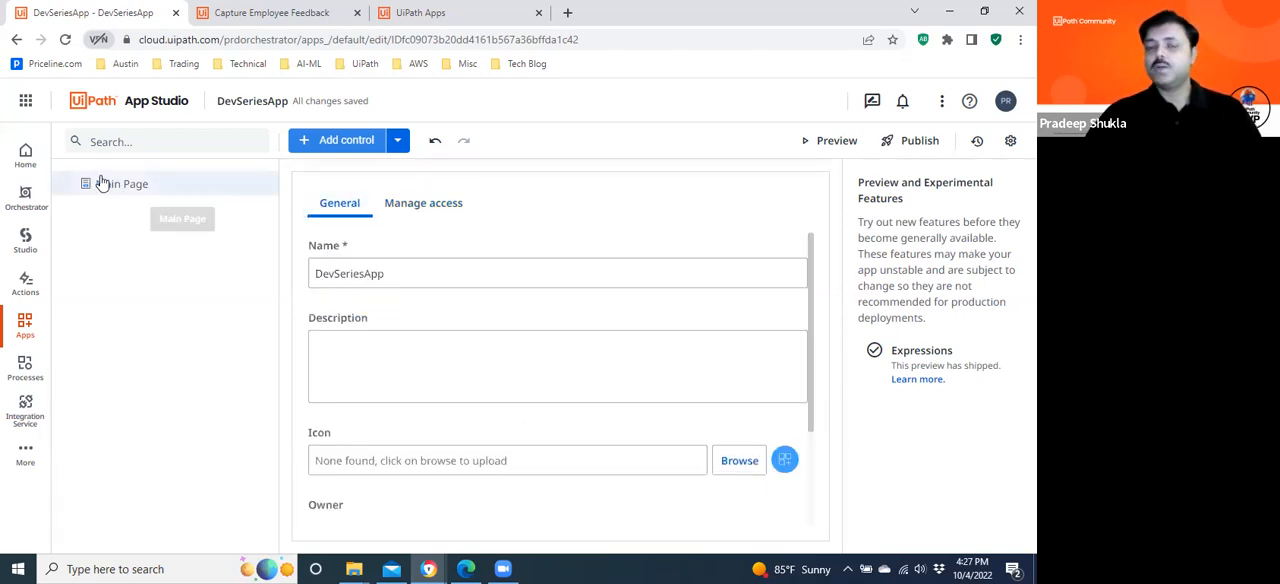
{"action": "left_click", "coordinate": [132, 184]}
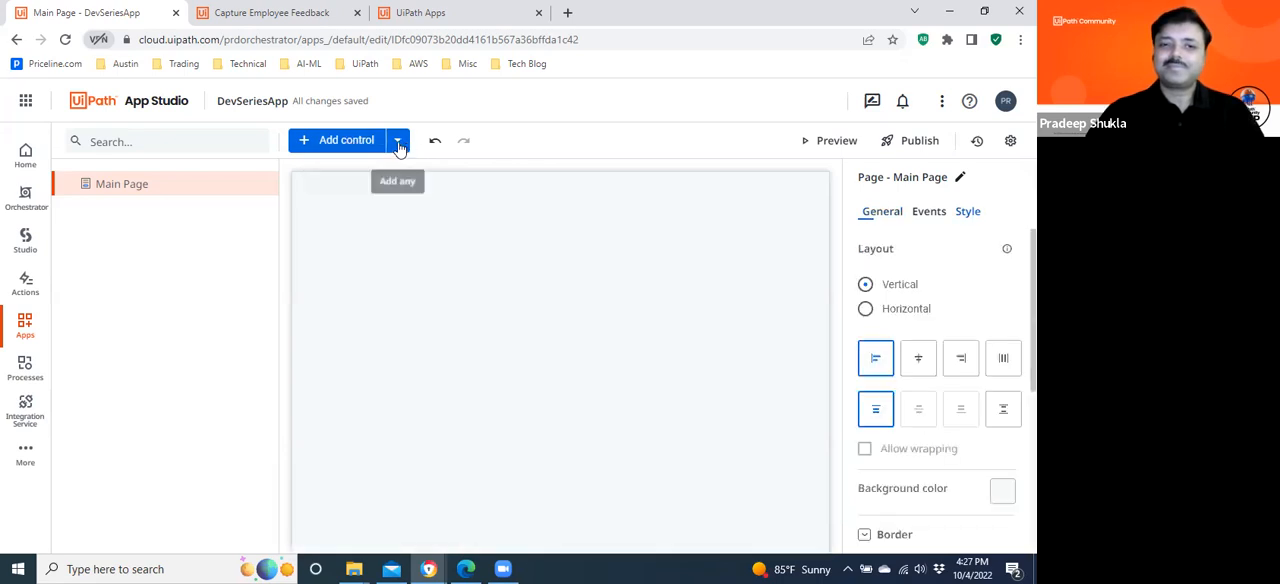
Look through the Input and Display controls that can be added to the page.
{"action": "left_click", "coordinate": [345, 145]}
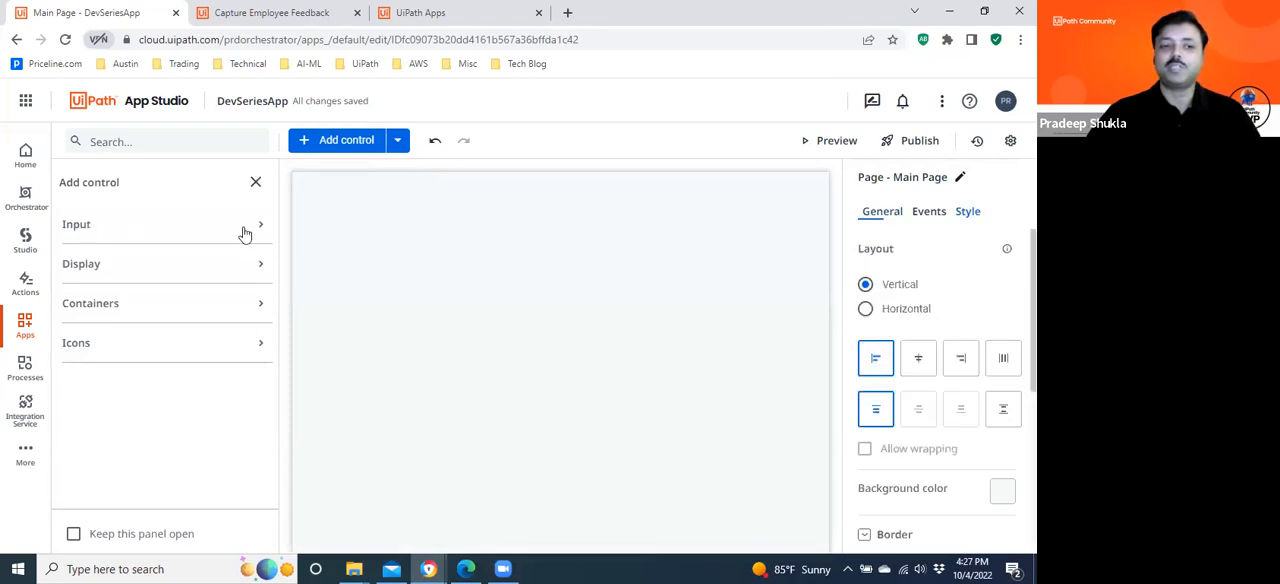
{"action": "left_click", "coordinate": [262, 229]}
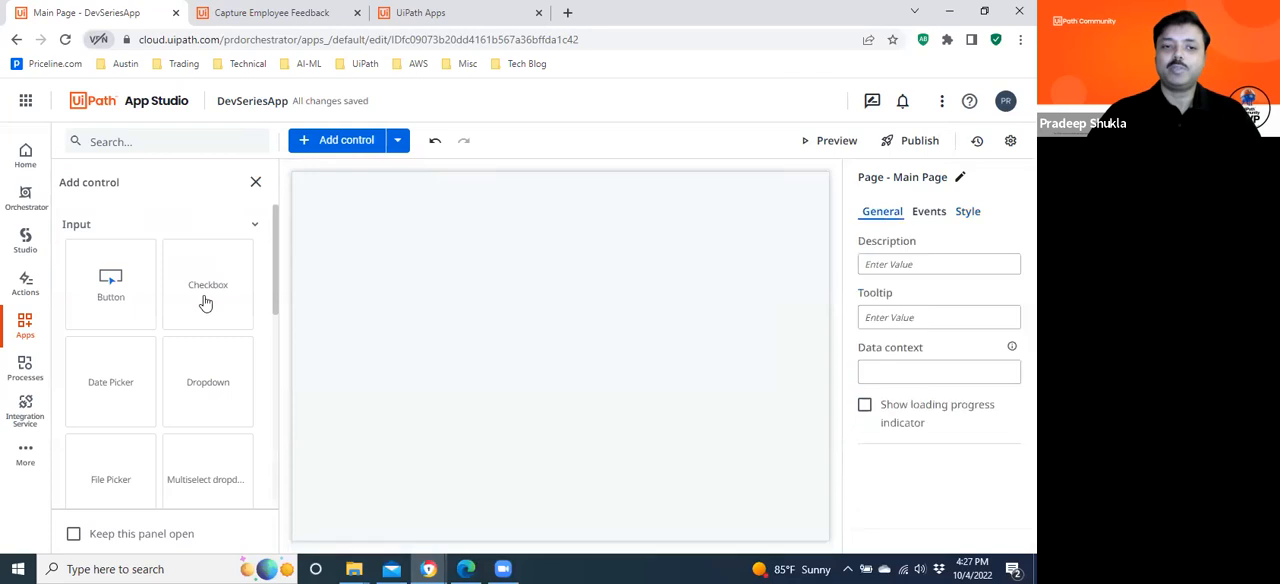
{"action": "left_click_drag", "start_coordinate": [275, 252], "coordinate": [271, 217]}
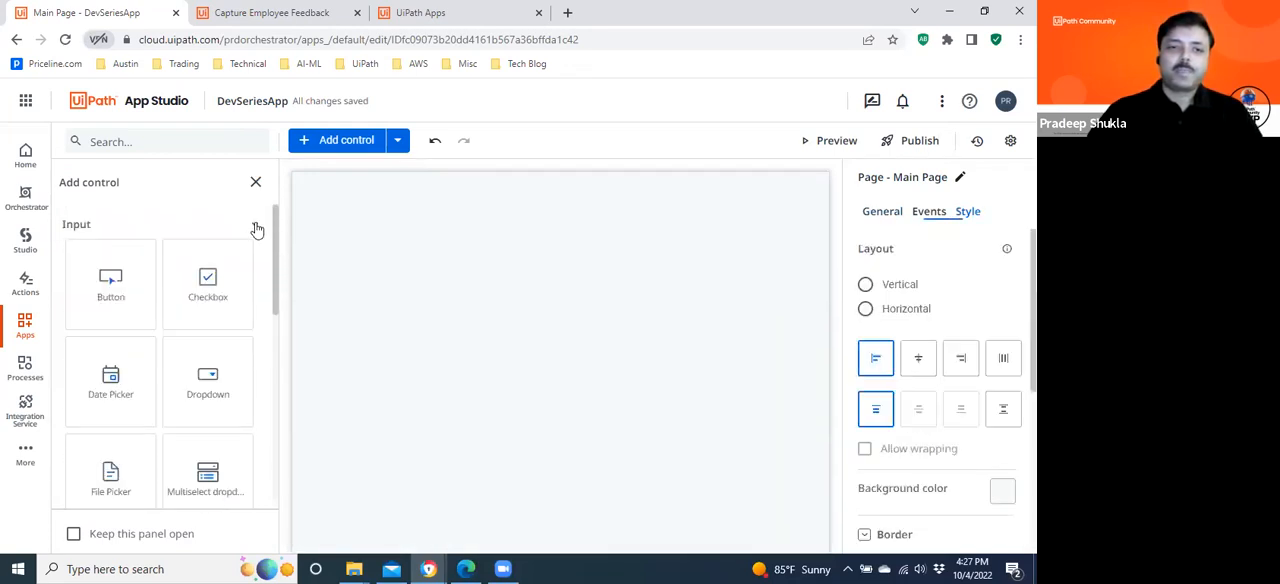
{"action": "left_click", "coordinate": [257, 230]}
{"action": "left_click", "coordinate": [263, 270]}
{"action": "left_click_drag", "start_coordinate": [277, 272], "coordinate": [272, 285]}
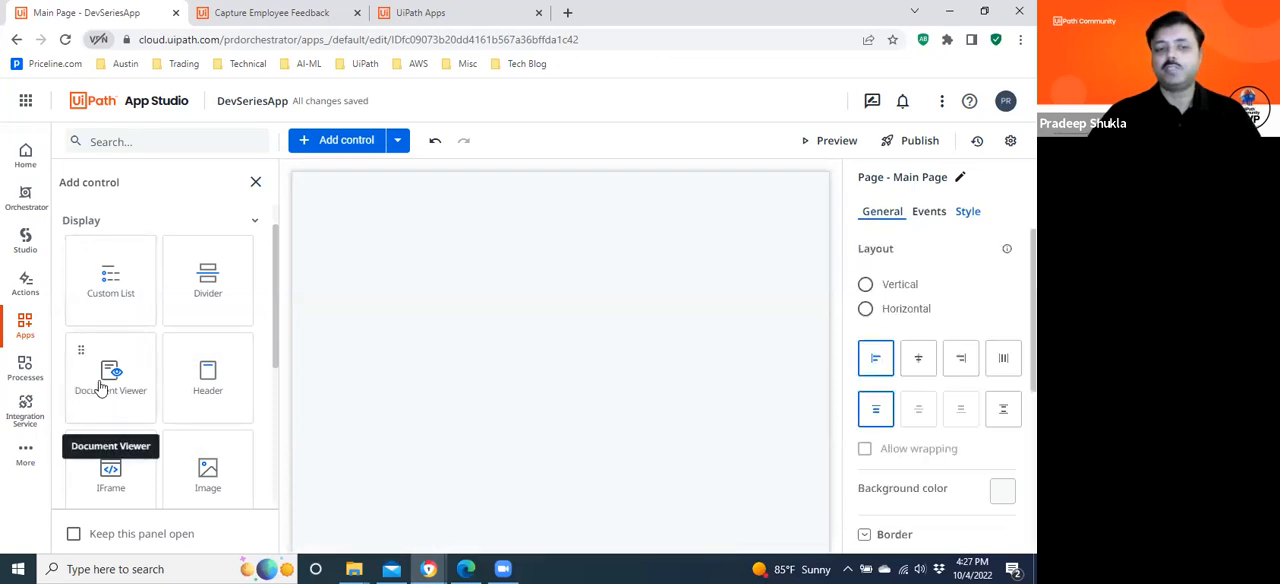
{"action": "left_click_drag", "start_coordinate": [277, 320], "coordinate": [279, 372]}
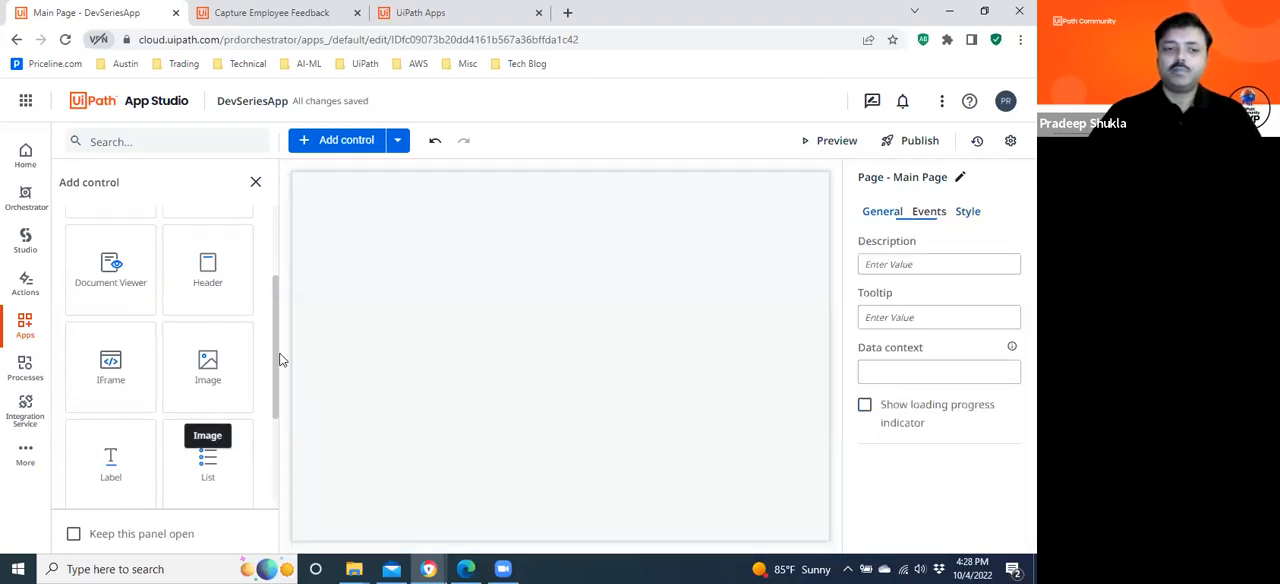
{"action": "left_click_drag", "start_coordinate": [277, 351], "coordinate": [275, 403]}
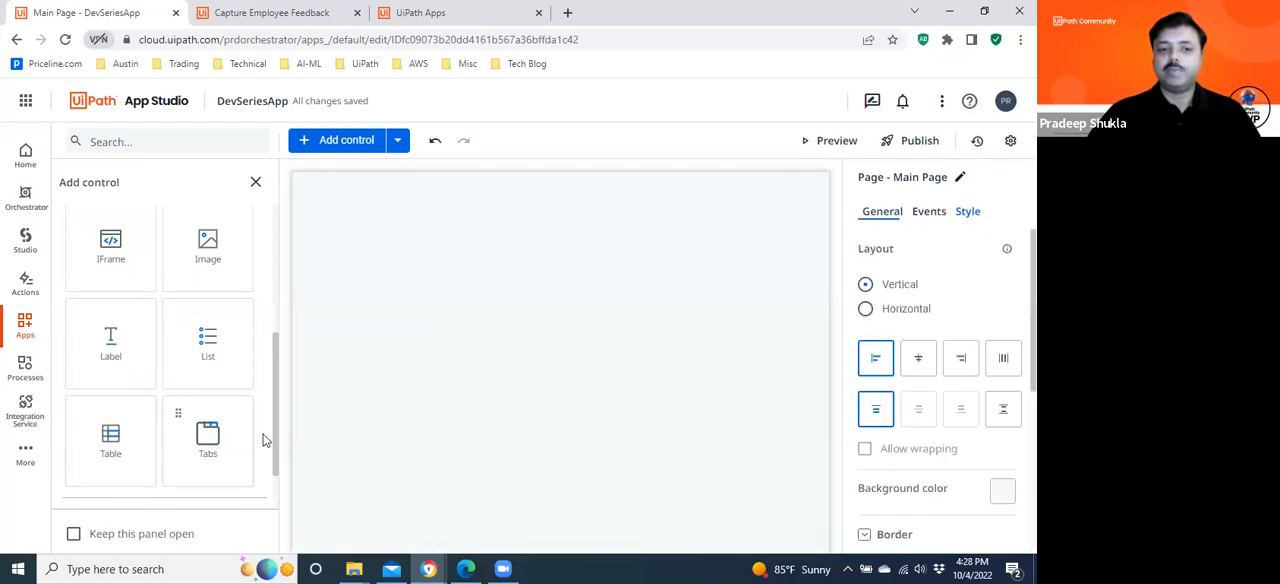
{"action": "scroll", "coordinate": [272, 342], "scroll_direction": "up", "scroll_amount": 5}
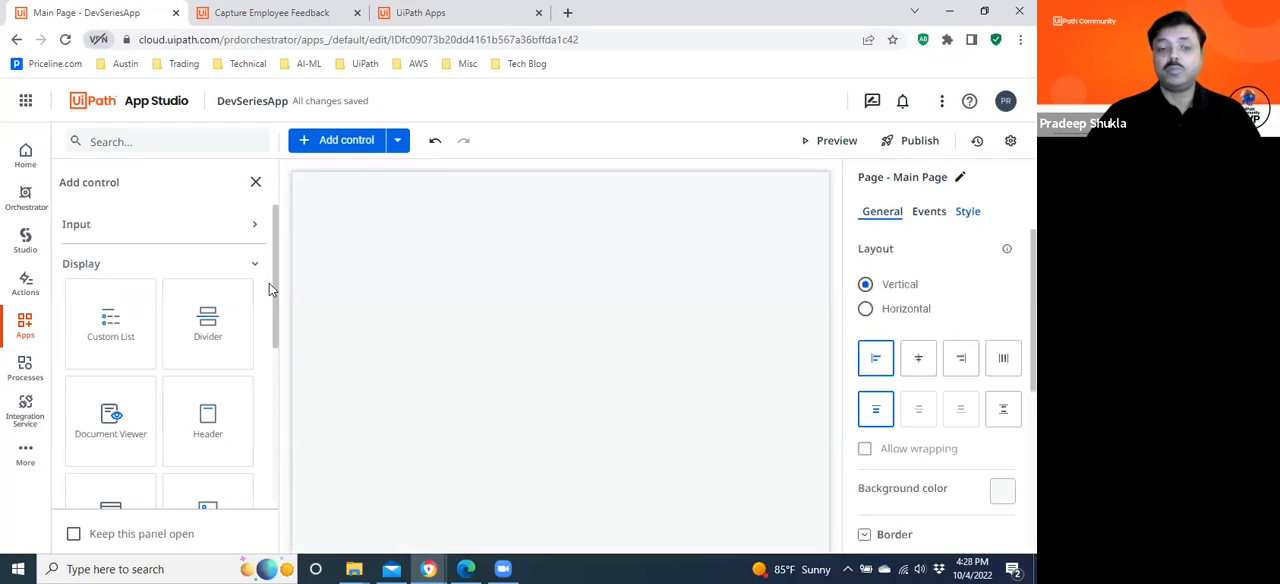
{"action": "left_click", "coordinate": [254, 266]}
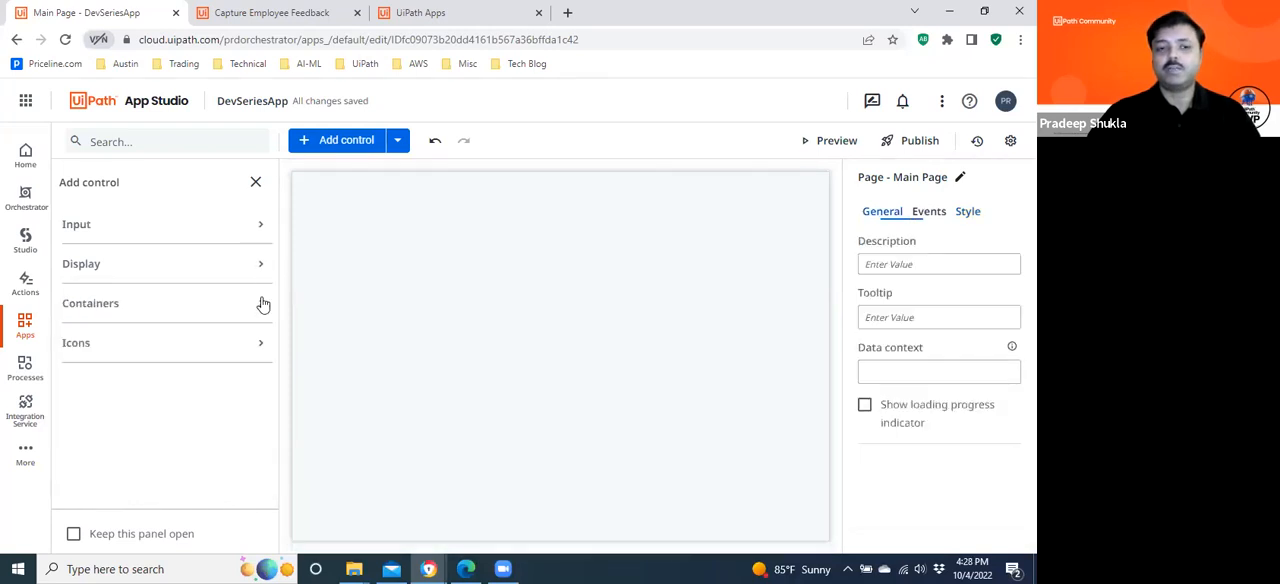
Add a Page Container from the Containers controls to the Main Page.
{"action": "left_click", "coordinate": [262, 305]}
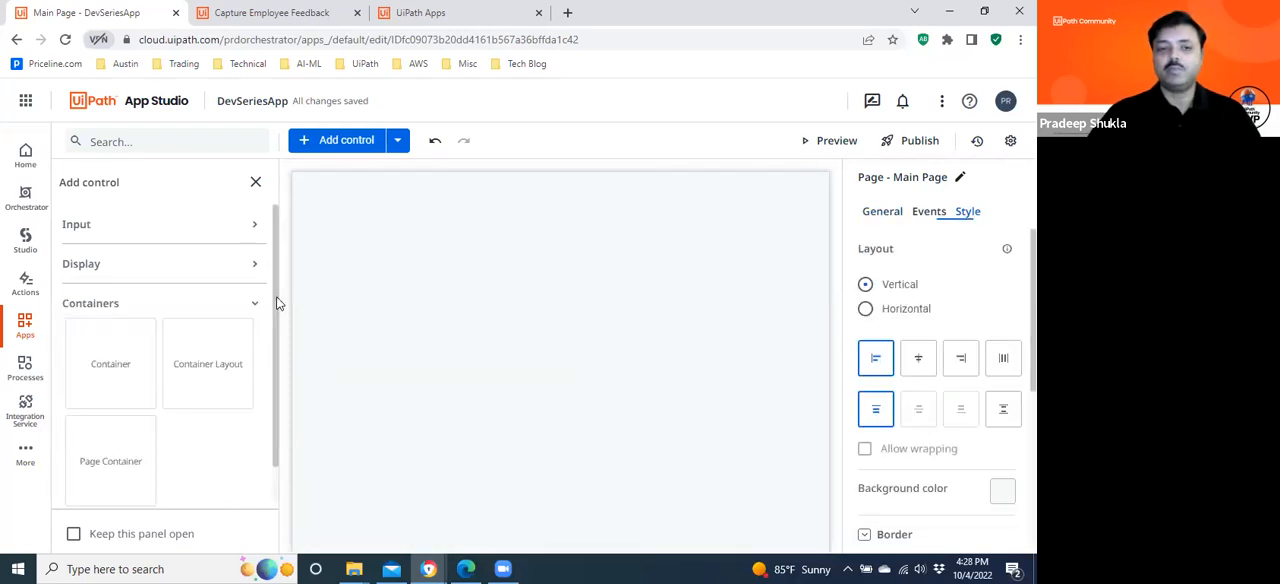
{"action": "scroll", "coordinate": [269, 340], "scroll_direction": "down", "scroll_amount": 1}
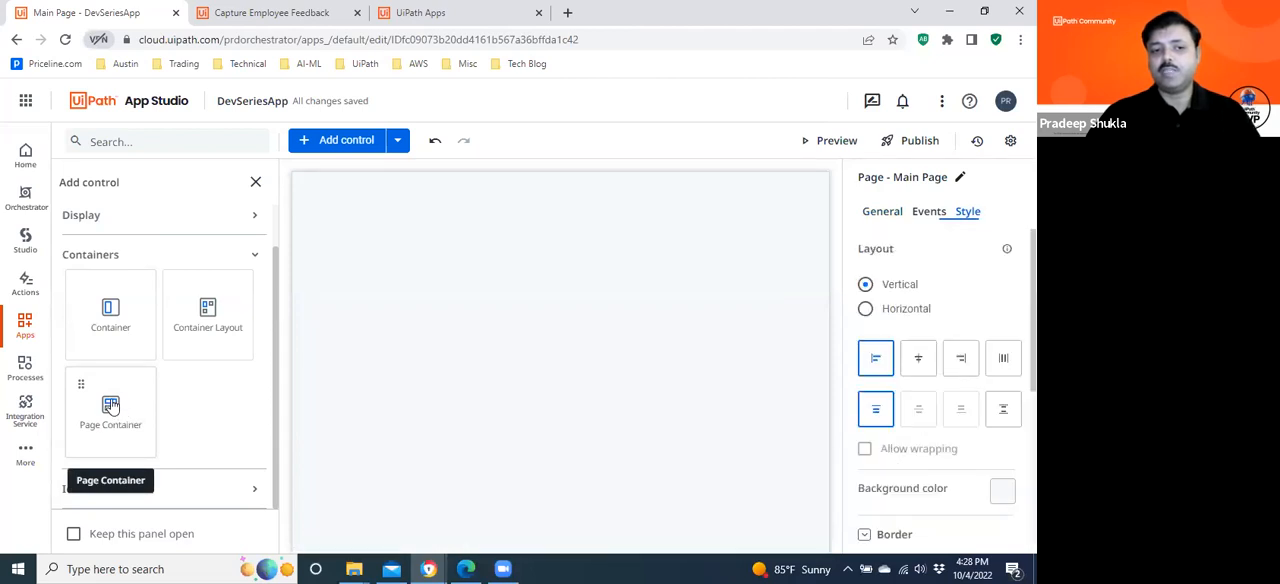
{"action": "left_click_drag", "start_coordinate": [110, 408], "coordinate": [431, 314]}
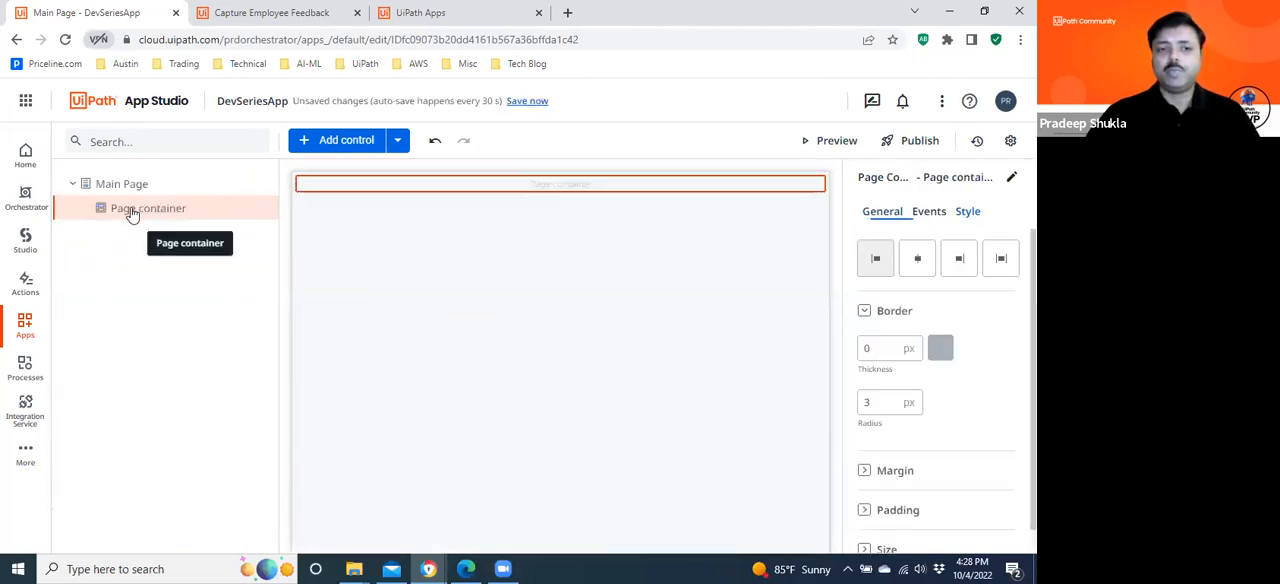
{"action": "left_click", "coordinate": [352, 184]}
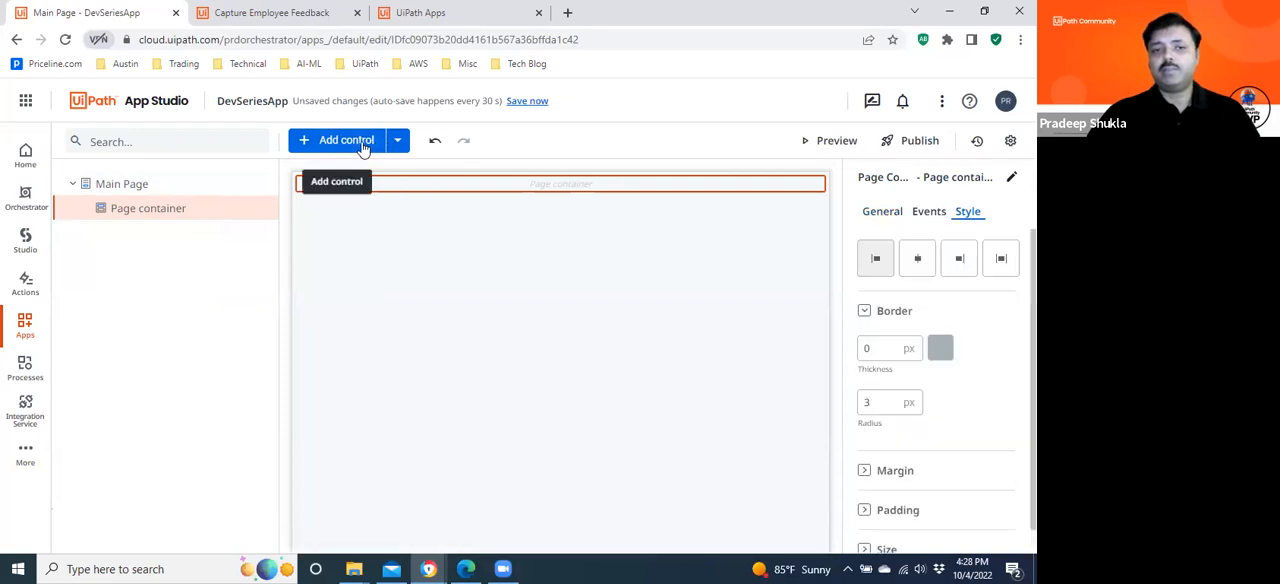
Compare the properties of the Main Page with those of its page container.
{"action": "left_click", "coordinate": [122, 185]}
{"action": "left_click", "coordinate": [128, 208]}
{"action": "left_click", "coordinate": [146, 214]}
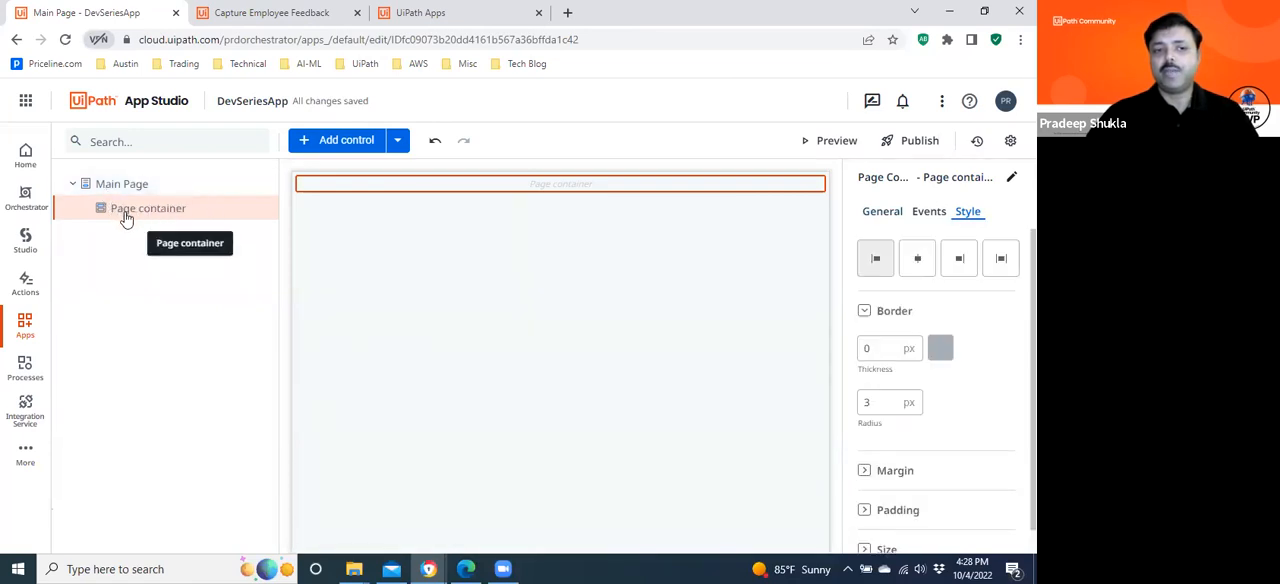
{"action": "left_click", "coordinate": [97, 190]}
{"action": "left_click", "coordinate": [117, 218]}
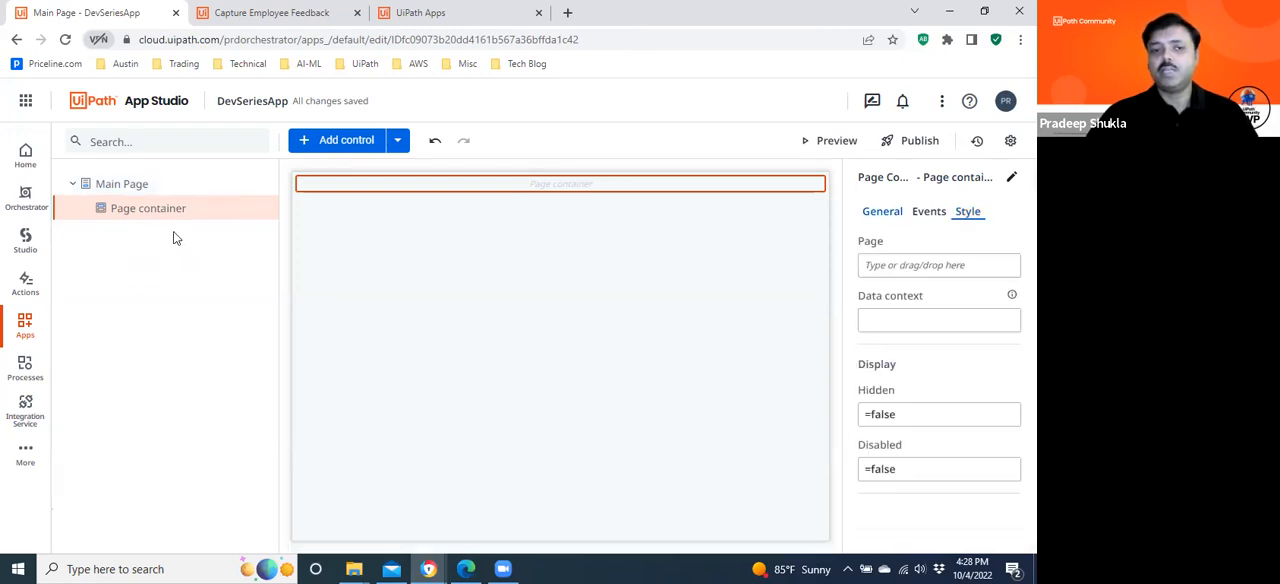
{"action": "left_click", "coordinate": [112, 190]}
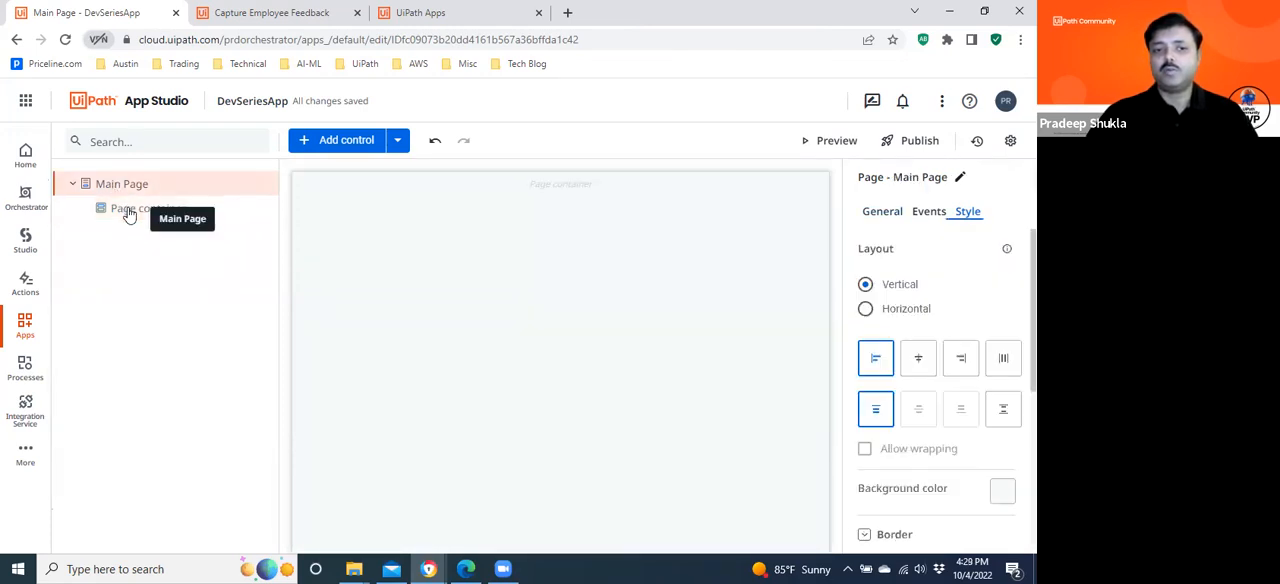
{"action": "left_click", "coordinate": [130, 210]}
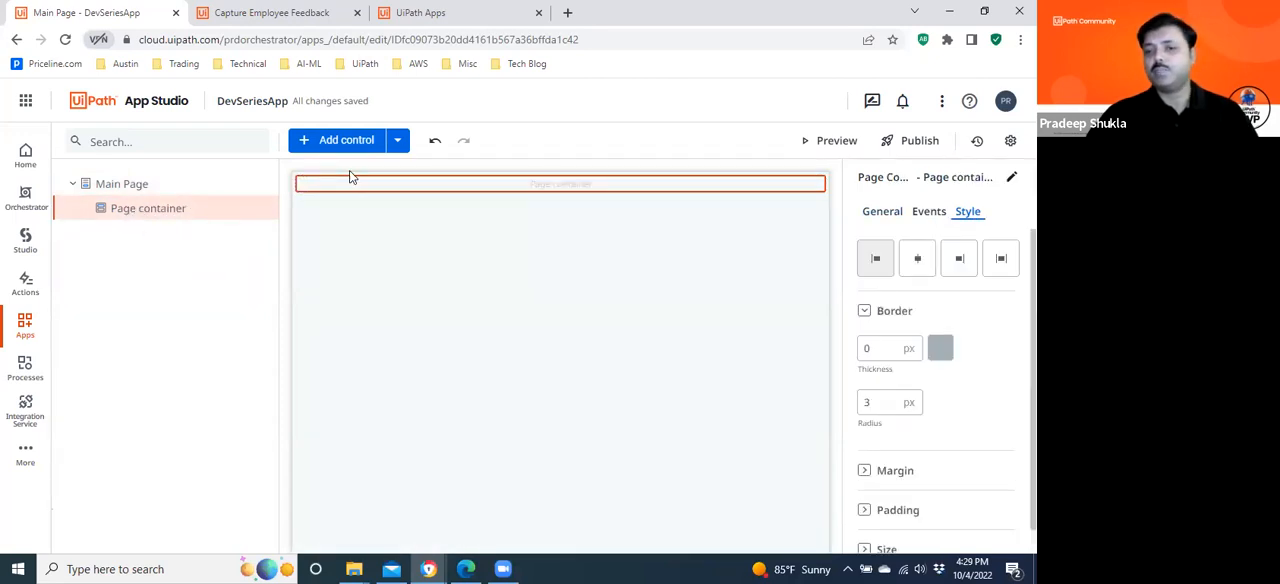
{"action": "left_click", "coordinate": [886, 215]}
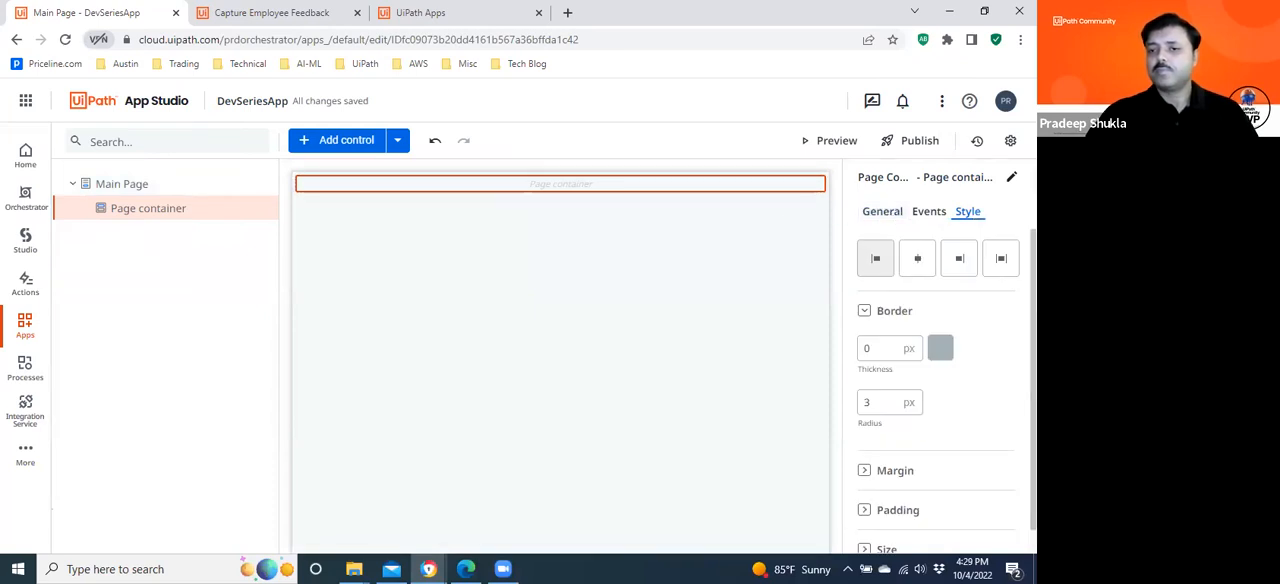
Add a Textbox from the Input controls to the Main Page, directly below the page container.
{"action": "left_click", "coordinate": [346, 141]}
{"action": "left_click", "coordinate": [179, 226]}
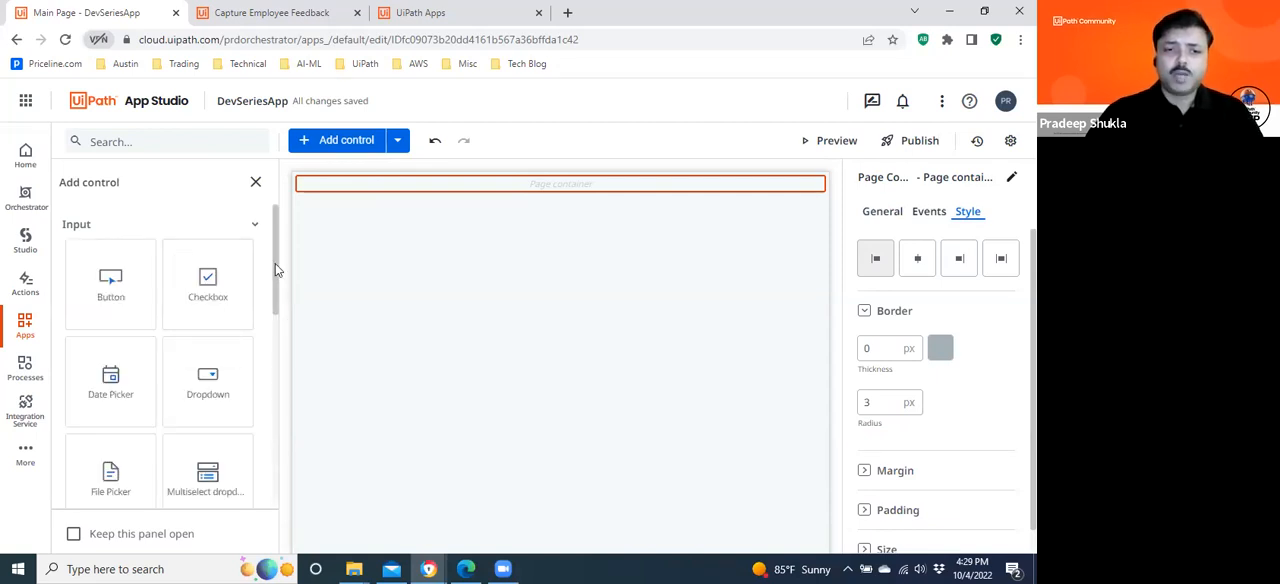
{"action": "scroll", "coordinate": [269, 333], "scroll_direction": "down", "scroll_amount": 2}
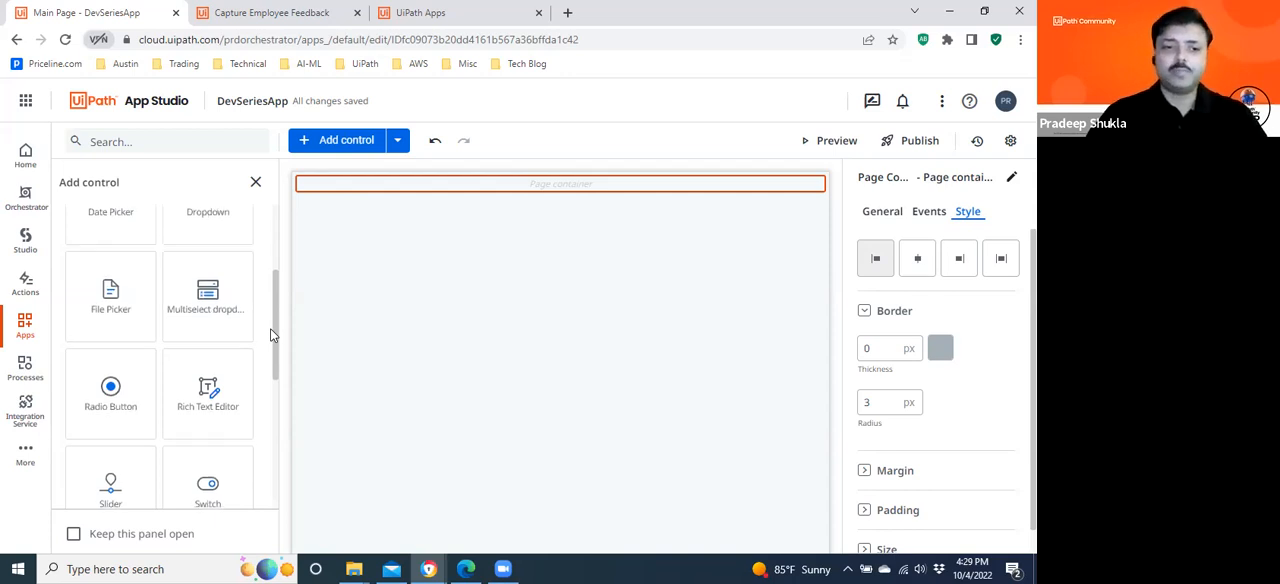
{"action": "left_click_drag", "start_coordinate": [270, 329], "coordinate": [272, 337]}
{"action": "scroll", "coordinate": [272, 342], "scroll_direction": "down", "scroll_amount": 1}
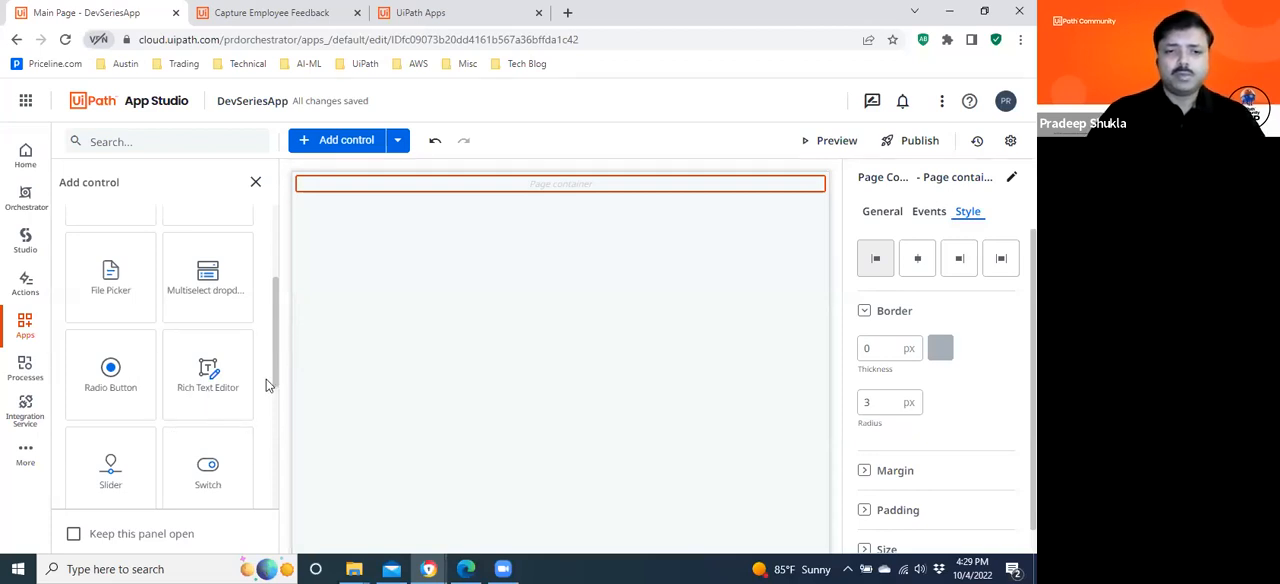
{"action": "scroll", "coordinate": [279, 365], "scroll_direction": "down", "scroll_amount": 3}
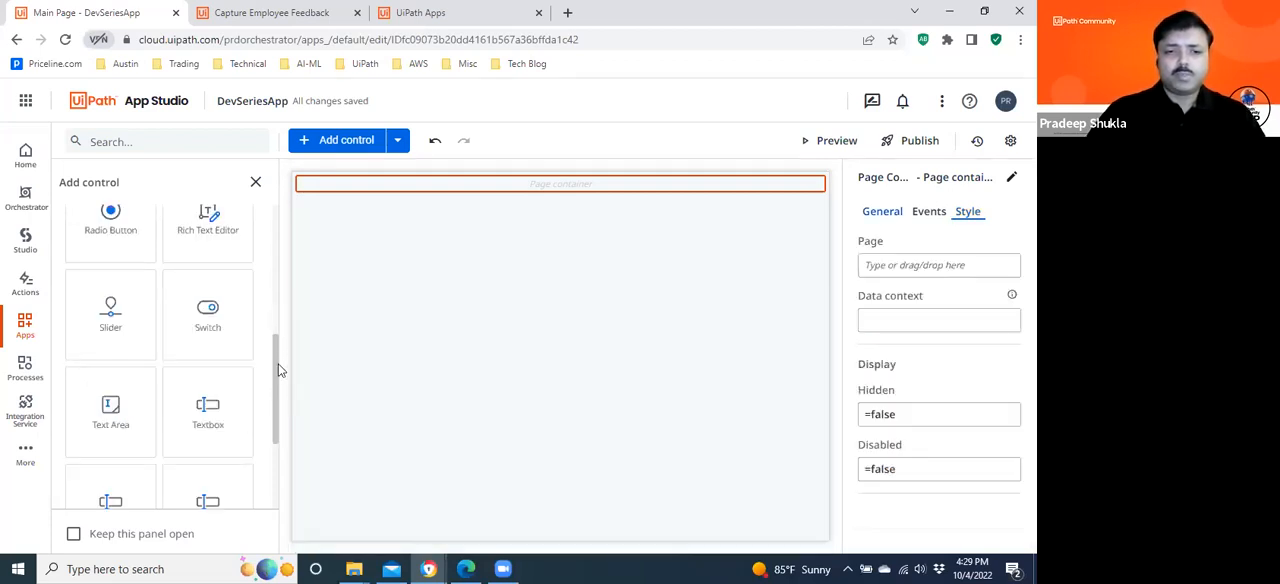
{"action": "left_click_drag", "start_coordinate": [240, 377], "coordinate": [358, 192]}
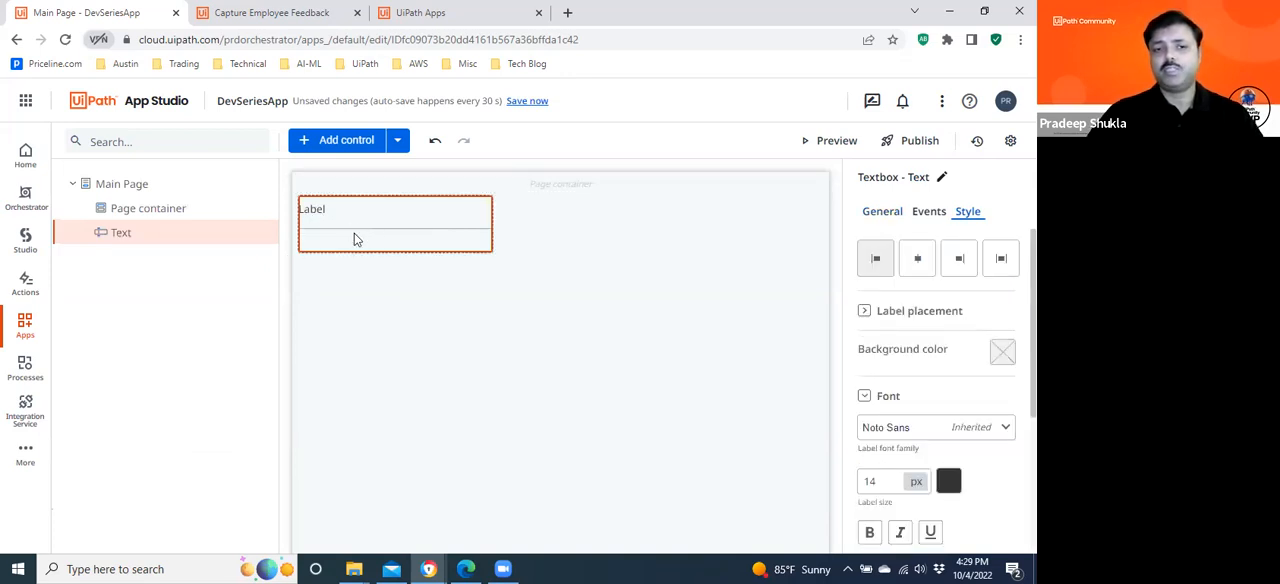
{"action": "left_click", "coordinate": [307, 215]}
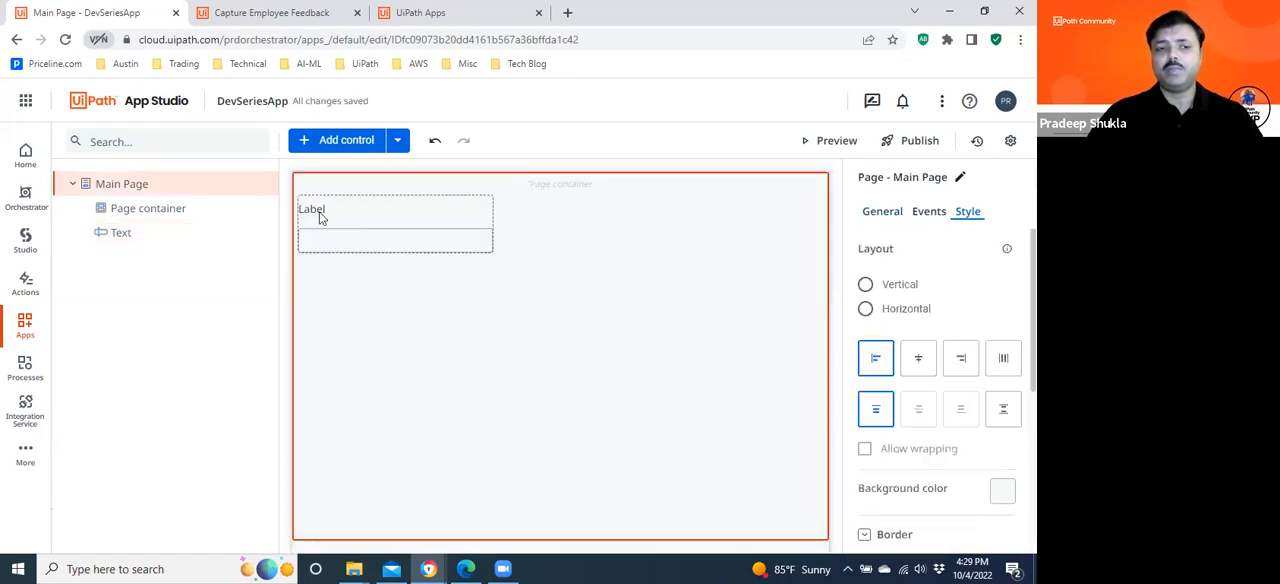
Examine the General and Style properties of the textbox on the Main Page.
{"action": "mouse_move", "coordinate": [151, 230]}
{"action": "left_mouse_down"}
{"action": "mouse_move", "coordinate": [169, 203]}
{"action": "mouse_move", "coordinate": [170, 222]}
{"action": "left_mouse_up"}
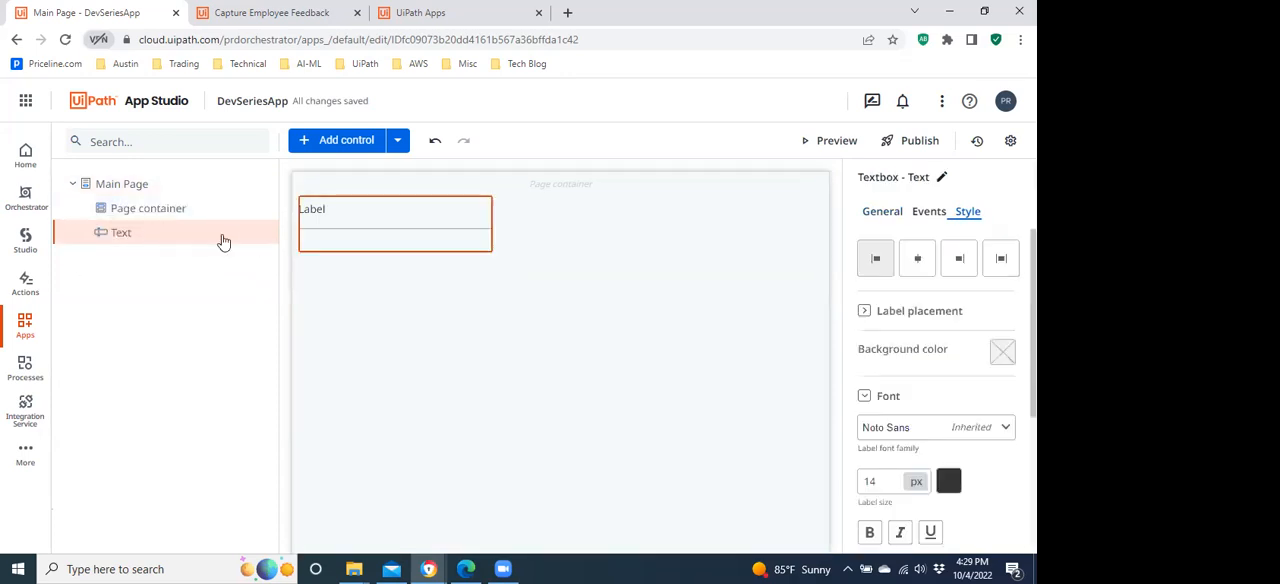
{"action": "left_click", "coordinate": [328, 213]}
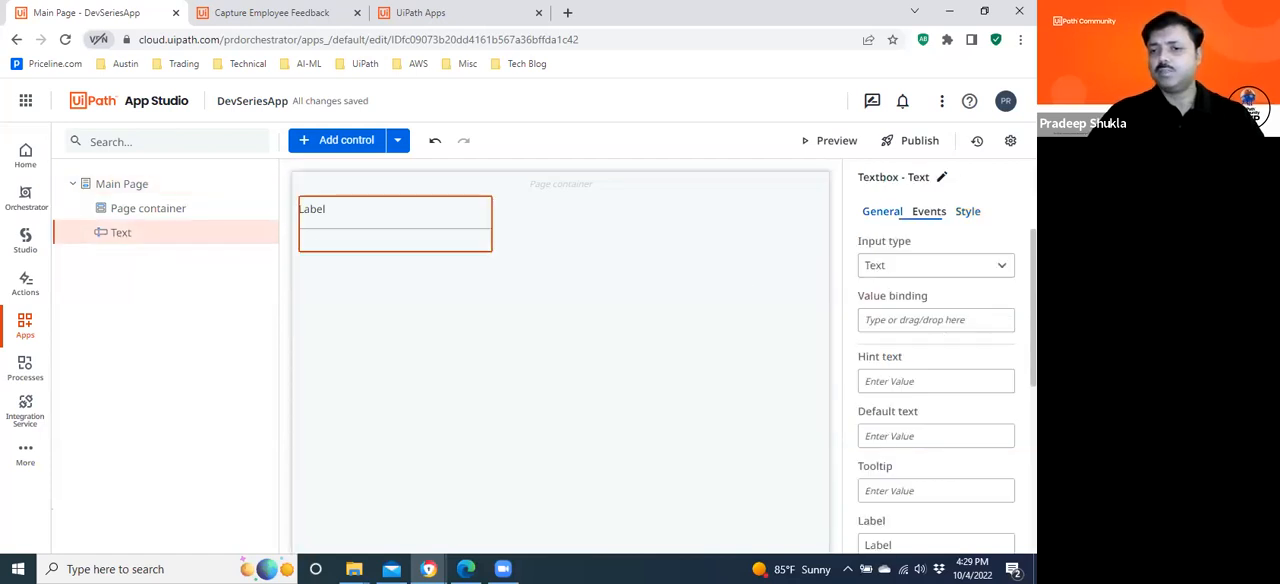
{"action": "left_click", "coordinate": [884, 214]}
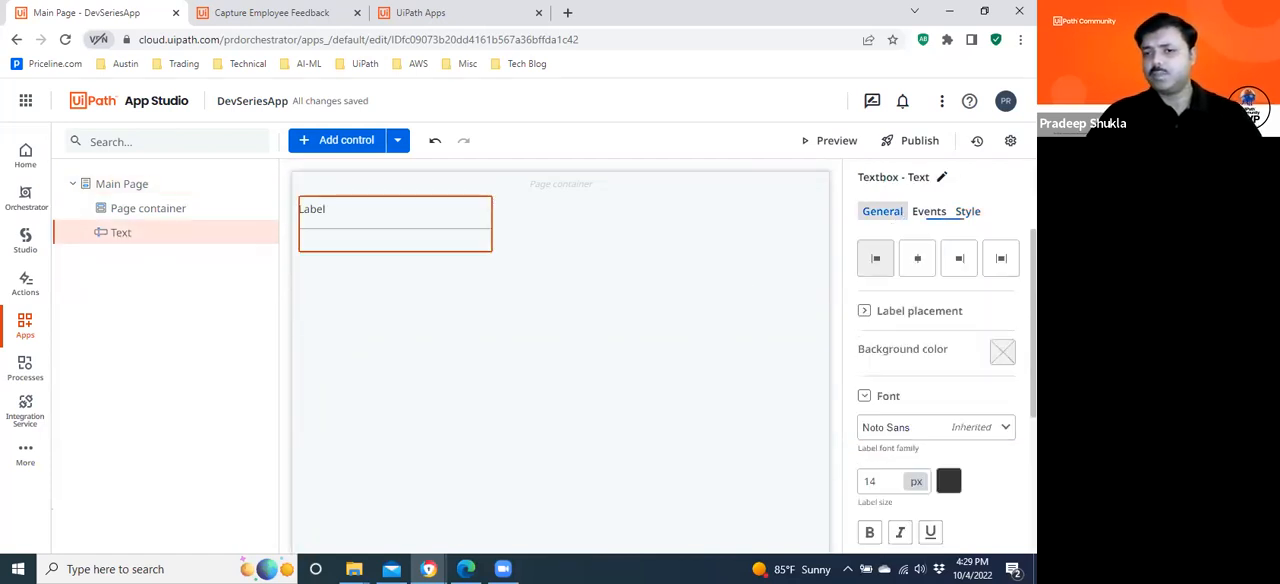
{"action": "scroll", "coordinate": [936, 400], "scroll_direction": "down", "scroll_amount": 5}
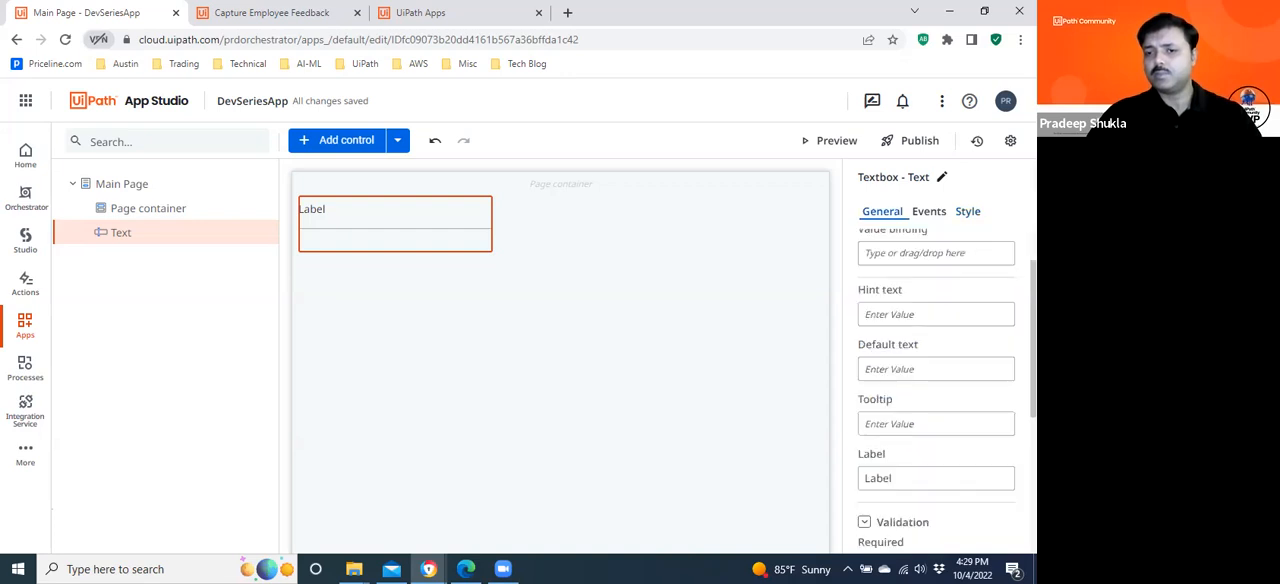
{"action": "scroll", "coordinate": [936, 390], "scroll_direction": "down", "scroll_amount": 1}
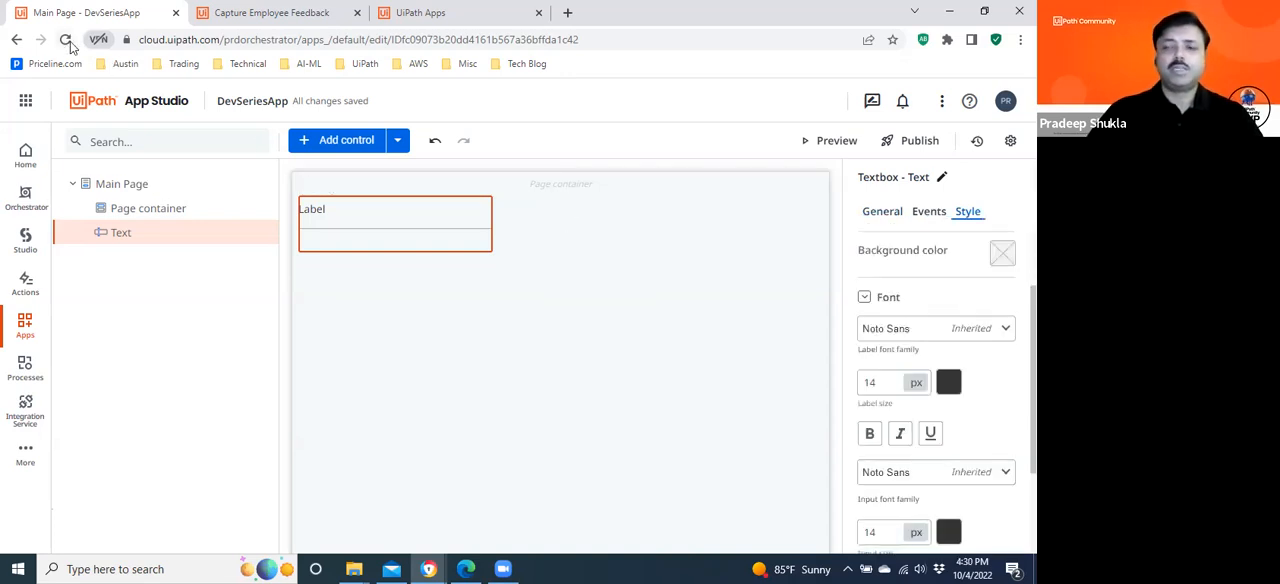
{"action": "left_click", "coordinate": [881, 214]}
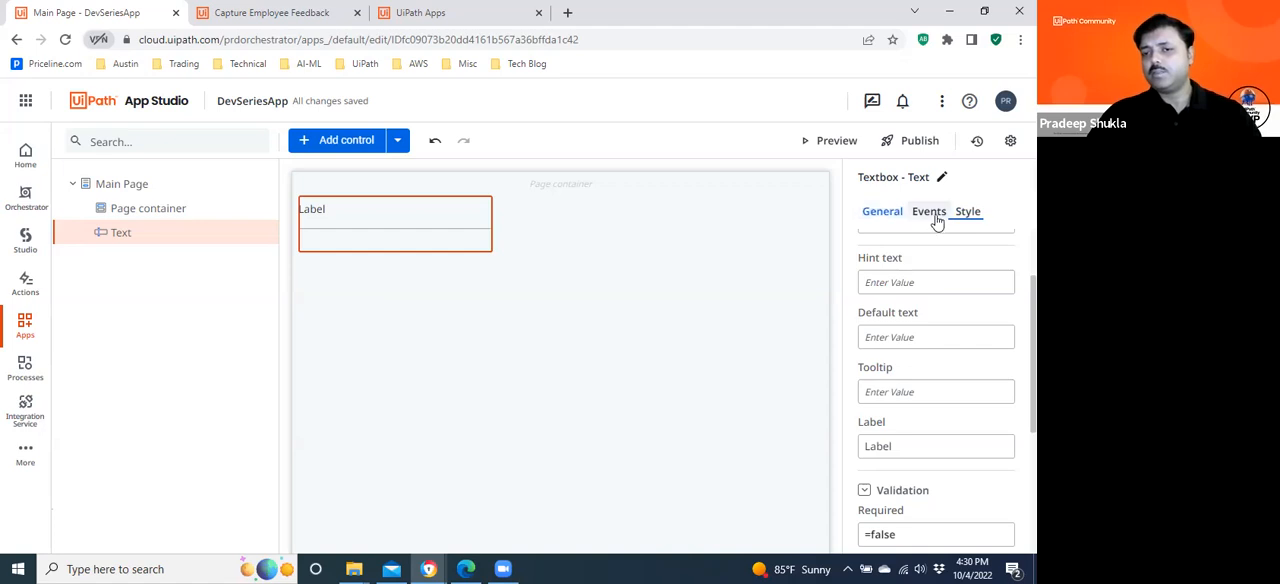
{"action": "left_click", "coordinate": [884, 214]}
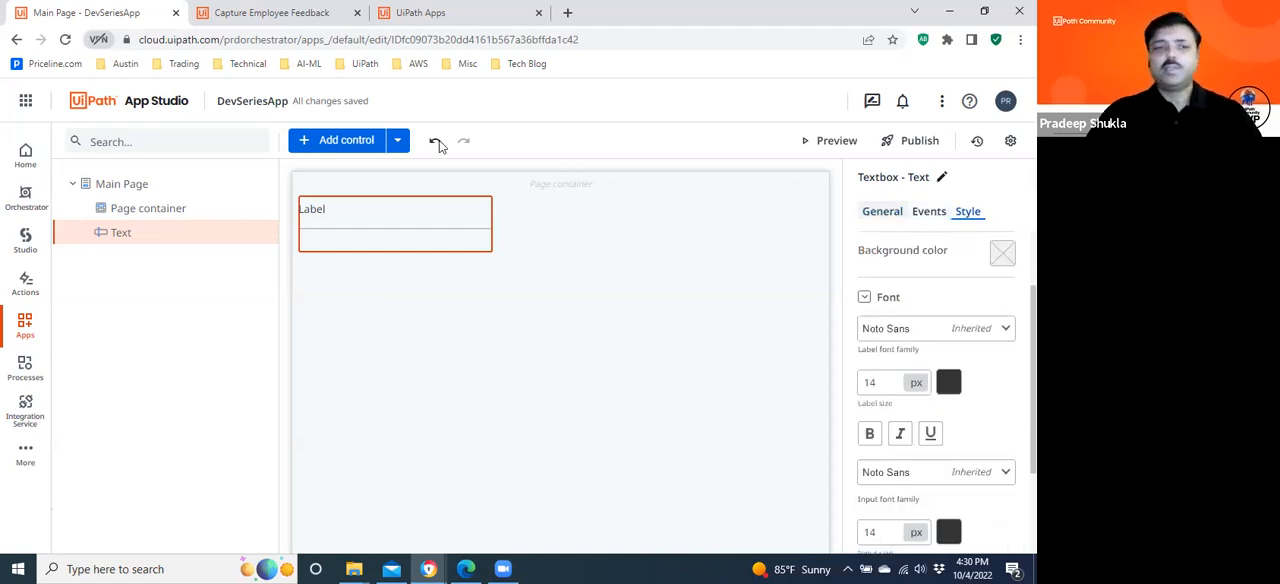
Reload the app editor, expand the Main Page's control tree and reselect the textbox to show its General properties.
{"action": "left_click", "coordinate": [65, 41]}
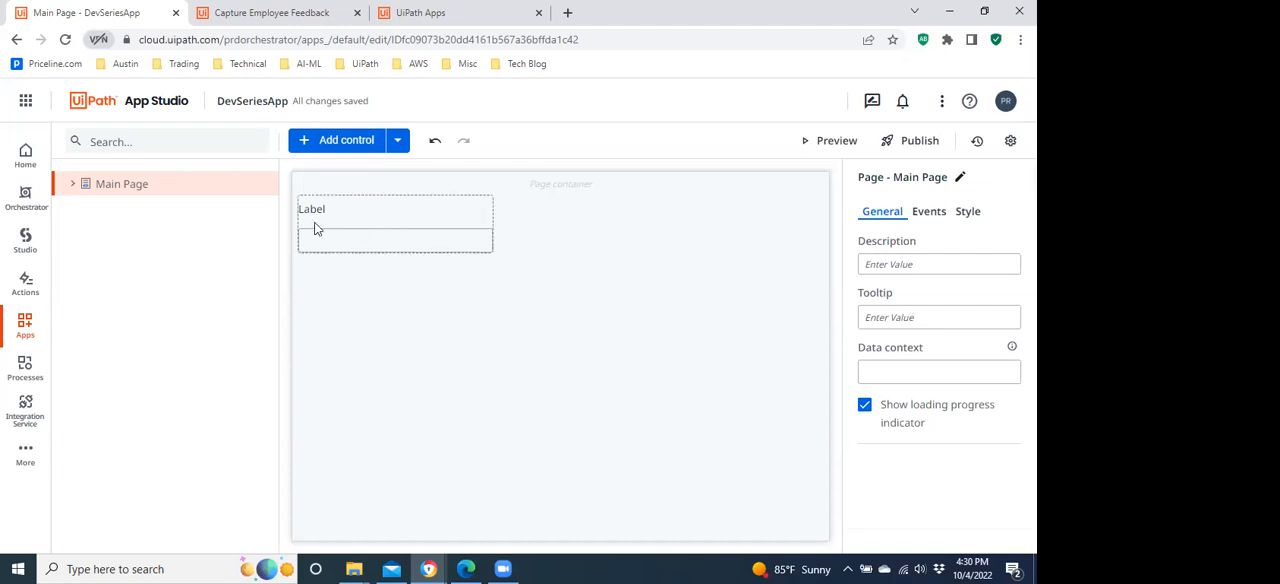
{"action": "left_click", "coordinate": [72, 183]}
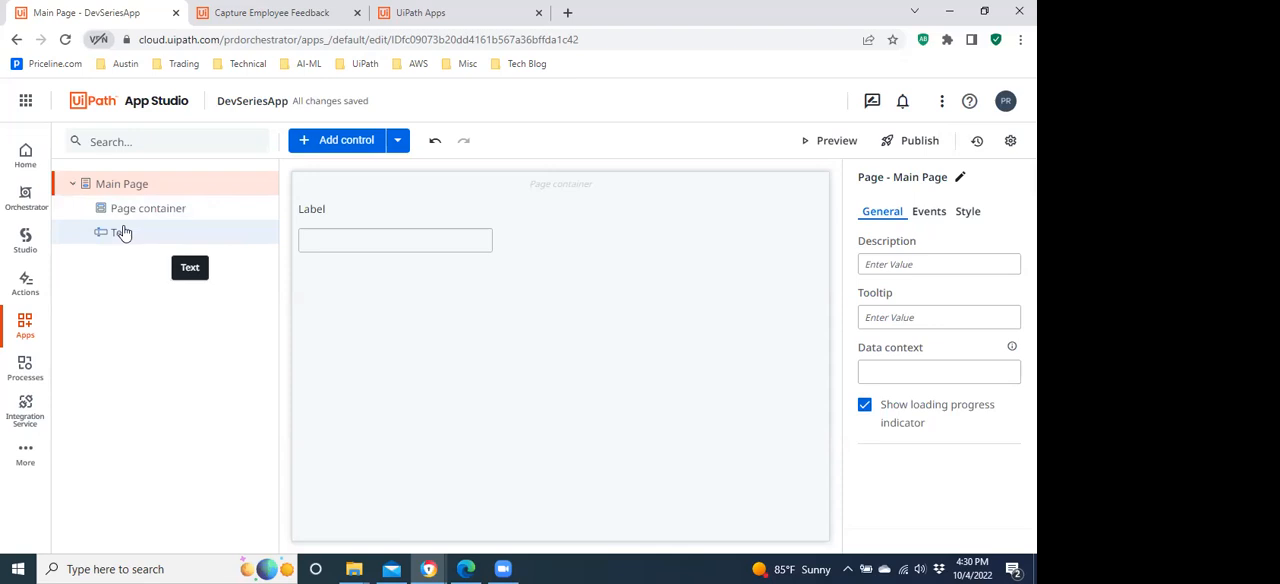
{"action": "left_click", "coordinate": [121, 232]}
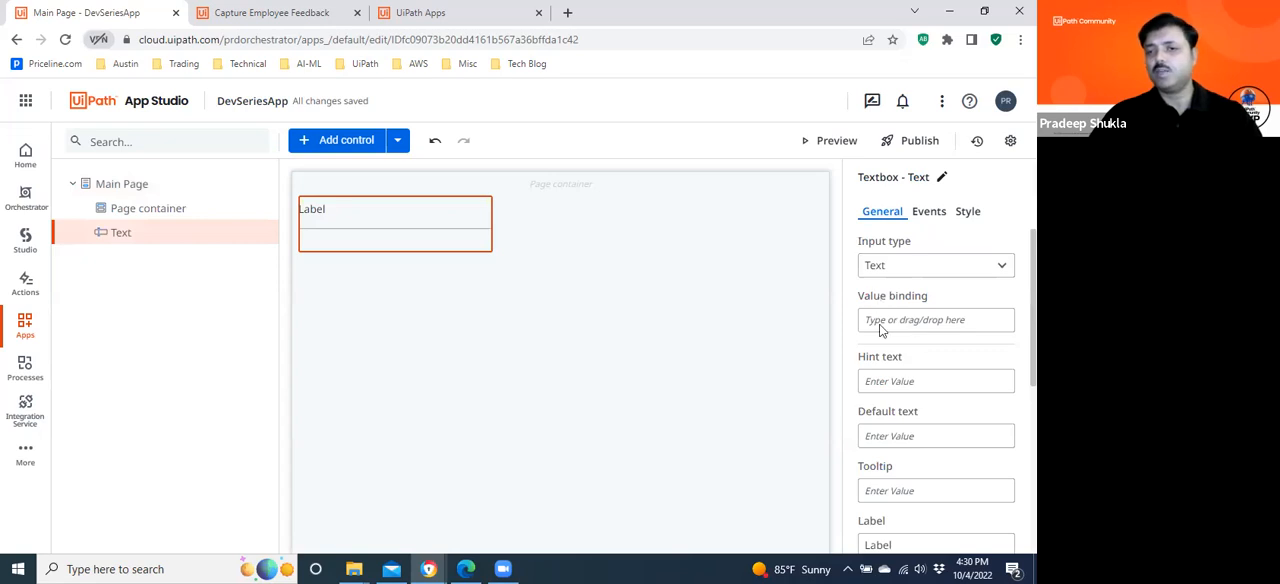
{"action": "left_click", "coordinate": [317, 218]}
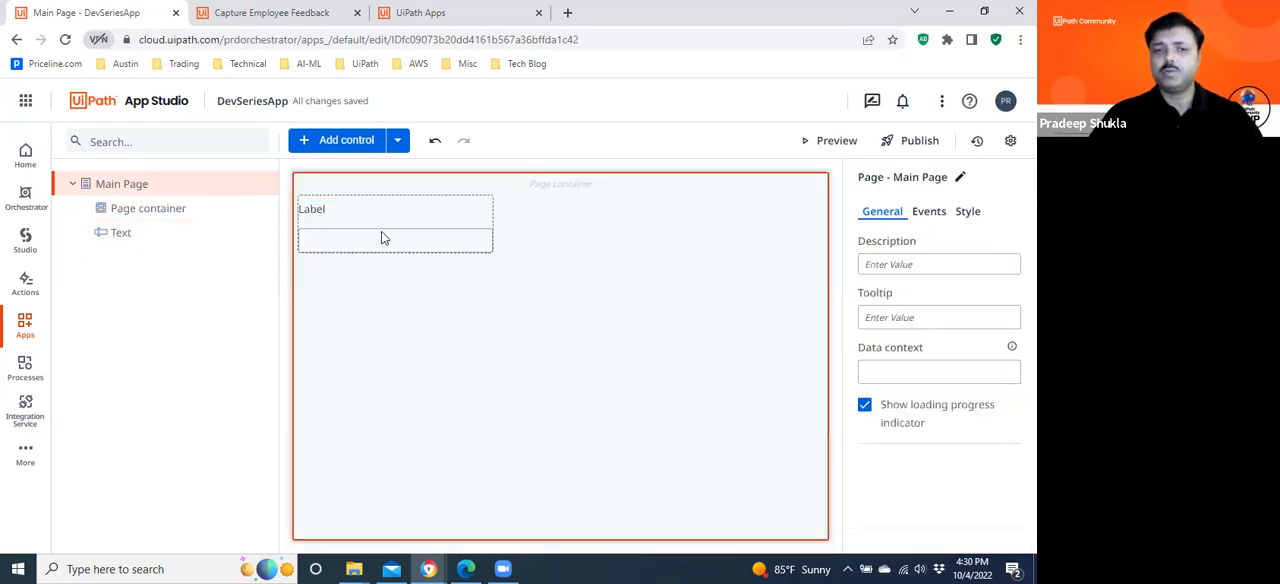
{"action": "left_click", "coordinate": [140, 233]}
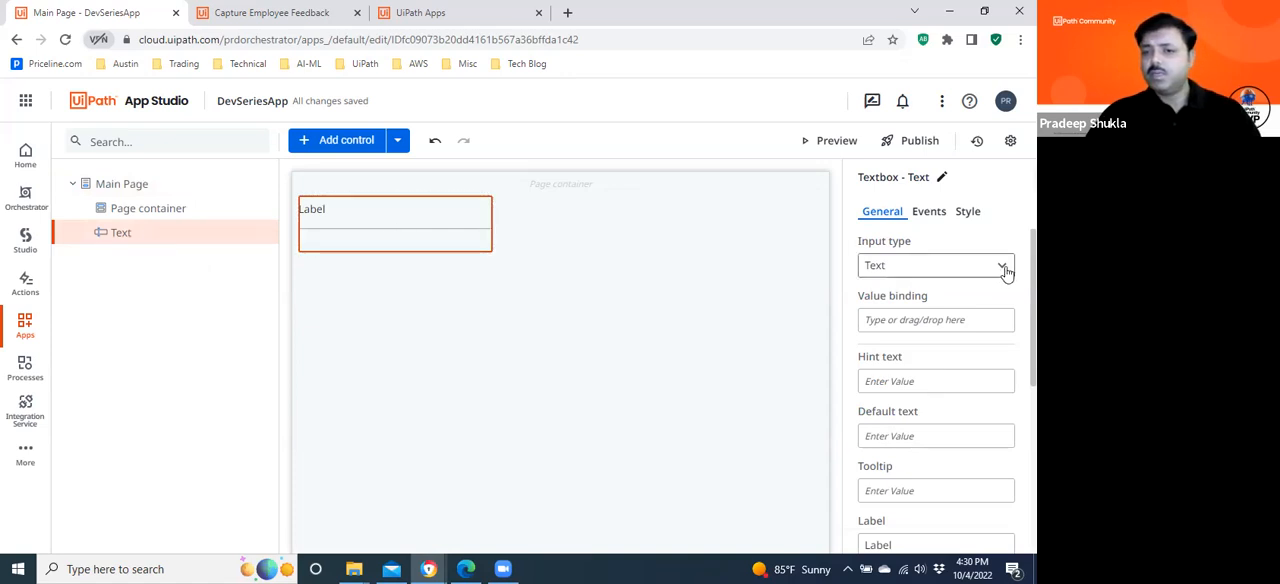
Set the textbox's label to "Member Name".
{"action": "scroll", "coordinate": [1006, 272], "scroll_direction": "down", "scroll_amount": 4}
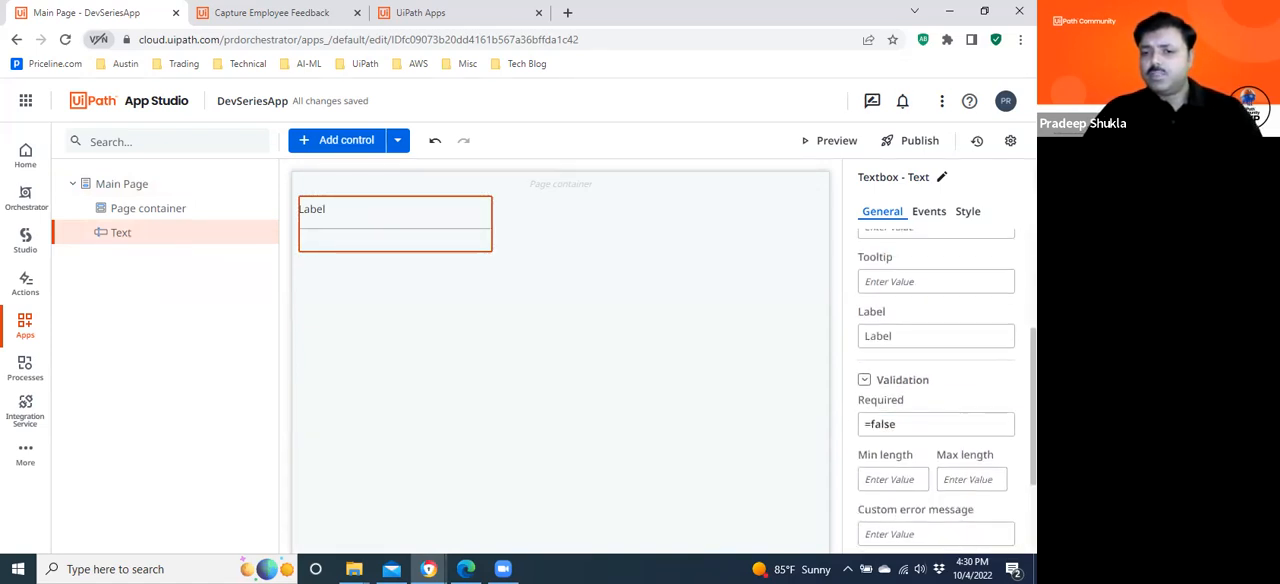
{"action": "scroll", "coordinate": [936, 390], "scroll_direction": "down", "scroll_amount": 1}
{"action": "left_click", "coordinate": [902, 322]}
{"action": "key", "text": "ctrl+a"}
{"action": "type", "text": "C"}
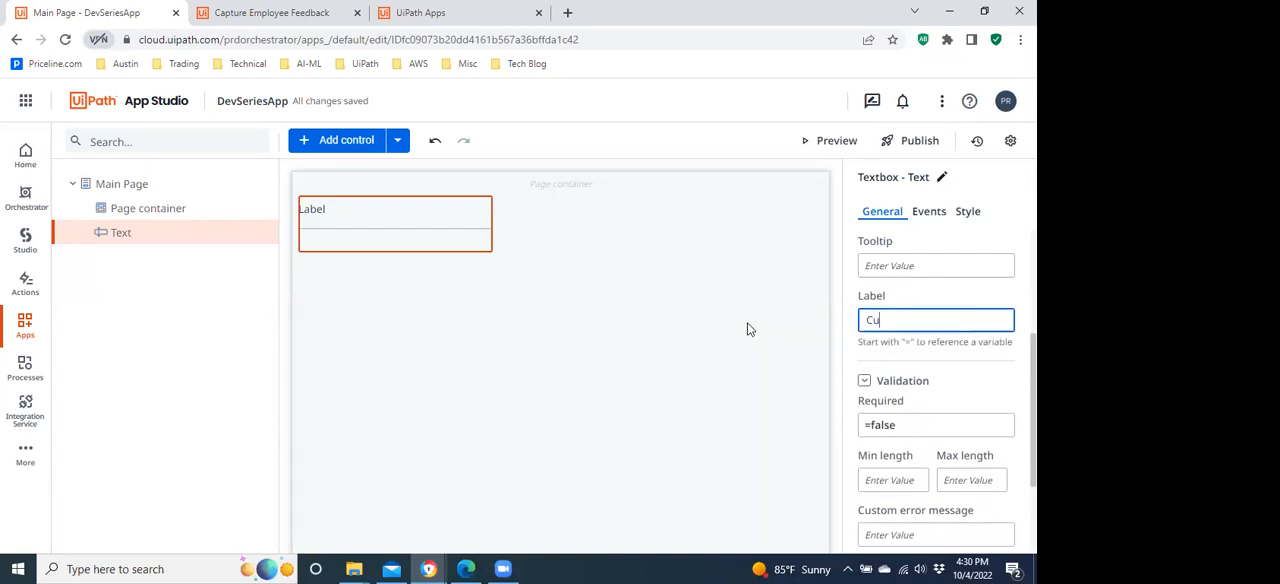
{"action": "key", "text": "BackSpace"}
{"action": "key", "text": "BackSpace"}
{"action": "type", "text": "Member NAme"}
{"action": "key", "text": "BackSpace"}
{"action": "key", "text": "BackSpace"}
{"action": "key", "text": "BackSpace"}
{"action": "key", "text": "BackSpace"}
{"action": "type", "text": "Name"}
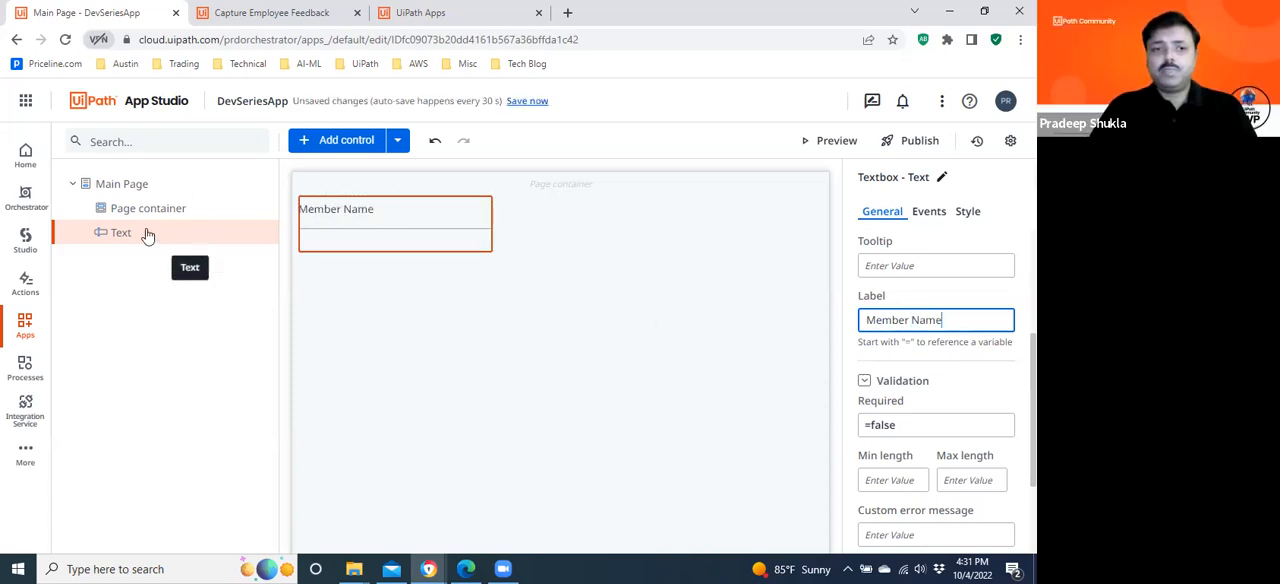
Add a Textbox (Email) input control below the Member Name field and set its label to "Member Email".
{"action": "left_click", "coordinate": [323, 145]}
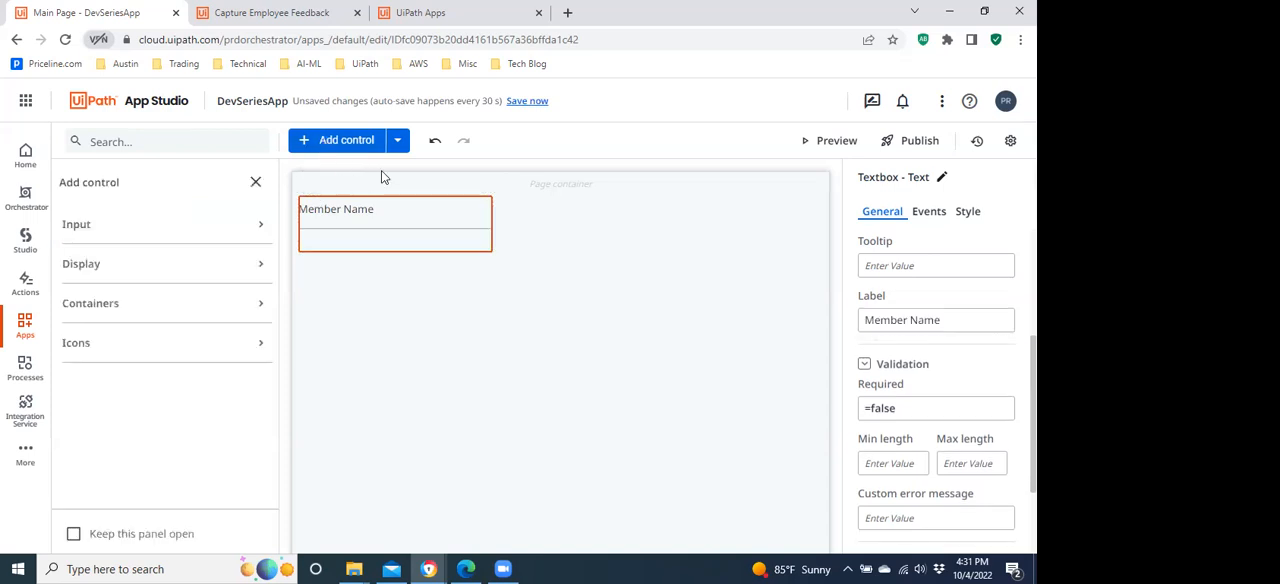
{"action": "left_click", "coordinate": [106, 233]}
{"action": "left_click_drag", "start_coordinate": [272, 246], "coordinate": [266, 427]}
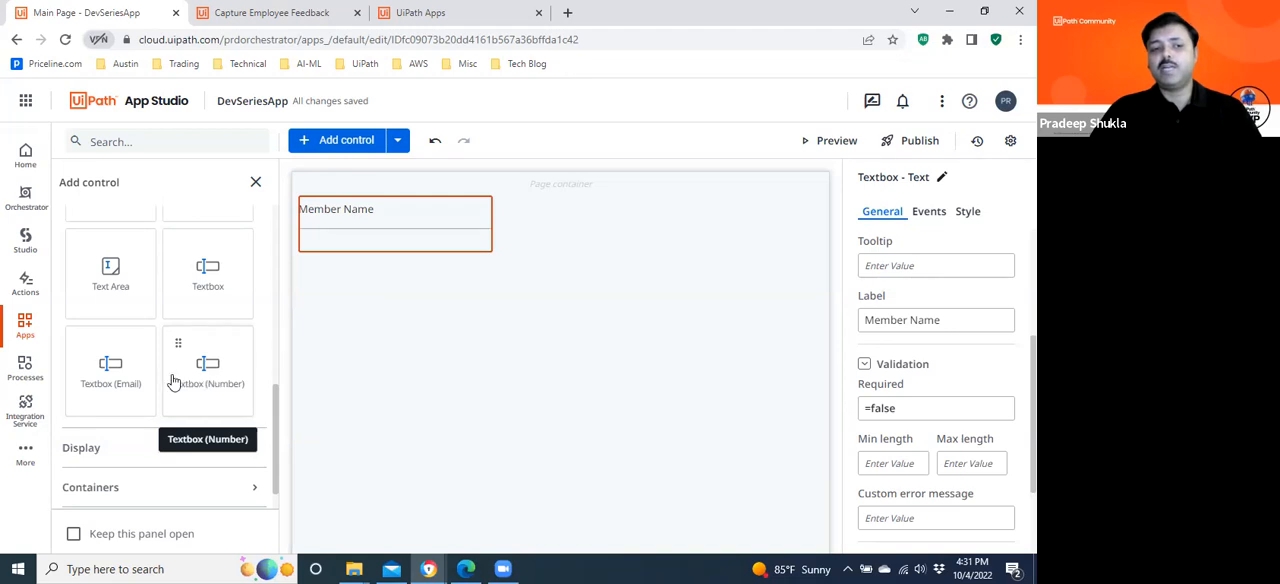
{"action": "left_click_drag", "start_coordinate": [136, 363], "coordinate": [353, 279]}
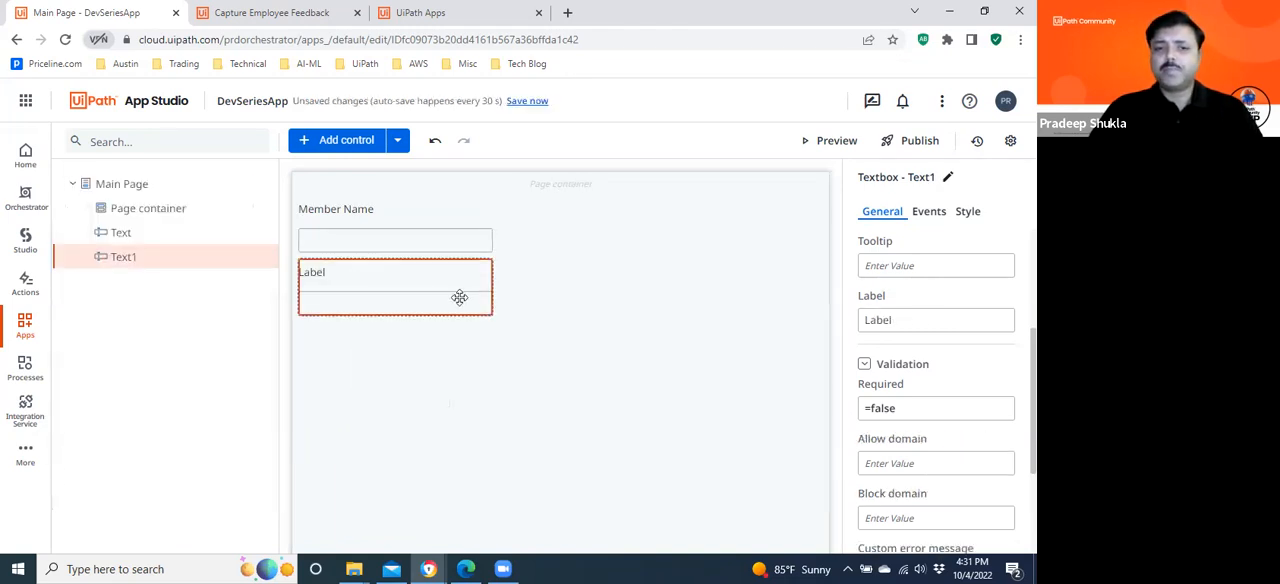
{"action": "left_click", "coordinate": [917, 319]}
{"action": "key", "text": "ctrl+a"}
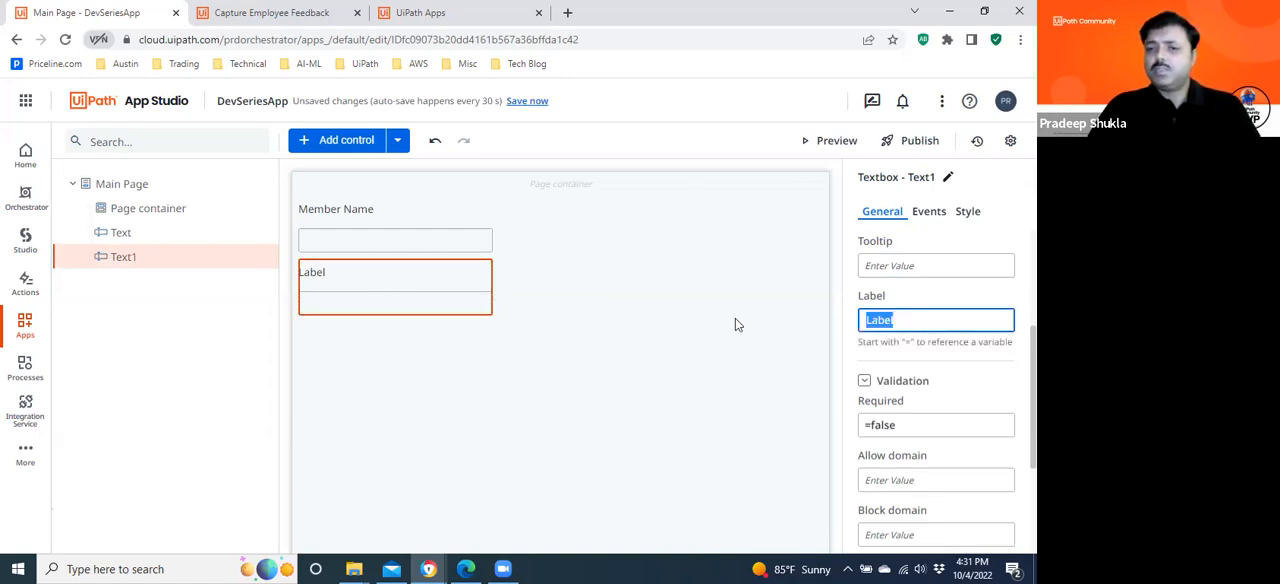
{"action": "type", "text": "Member Email"}
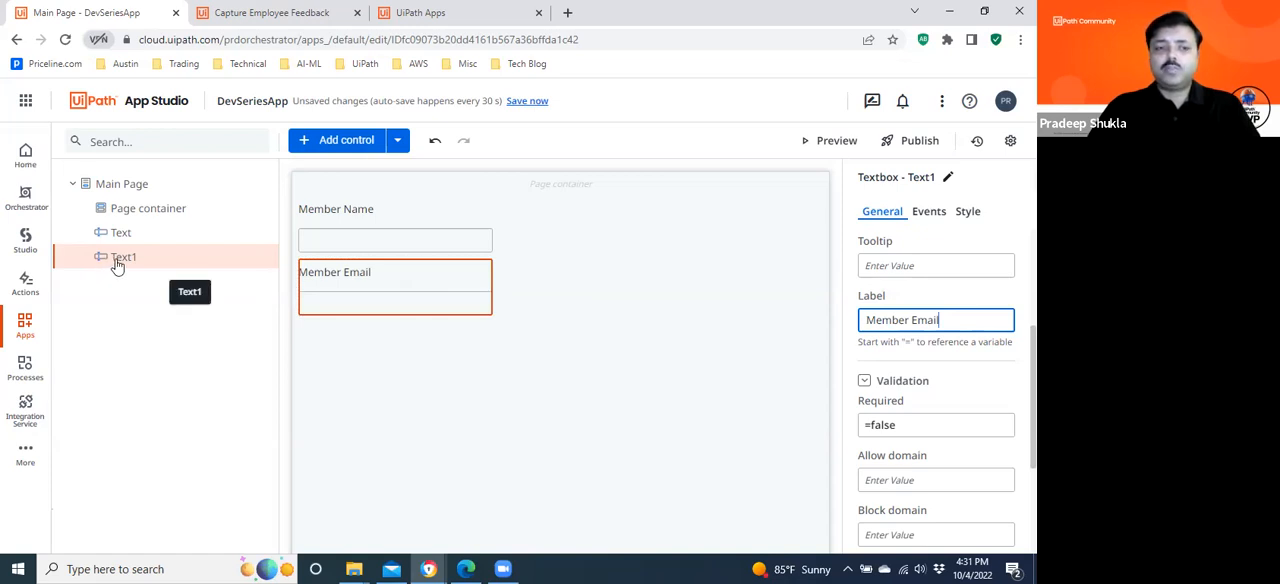
Add a Text Area input control to the Main Page below the Member Email field.
{"action": "left_click", "coordinate": [330, 141]}
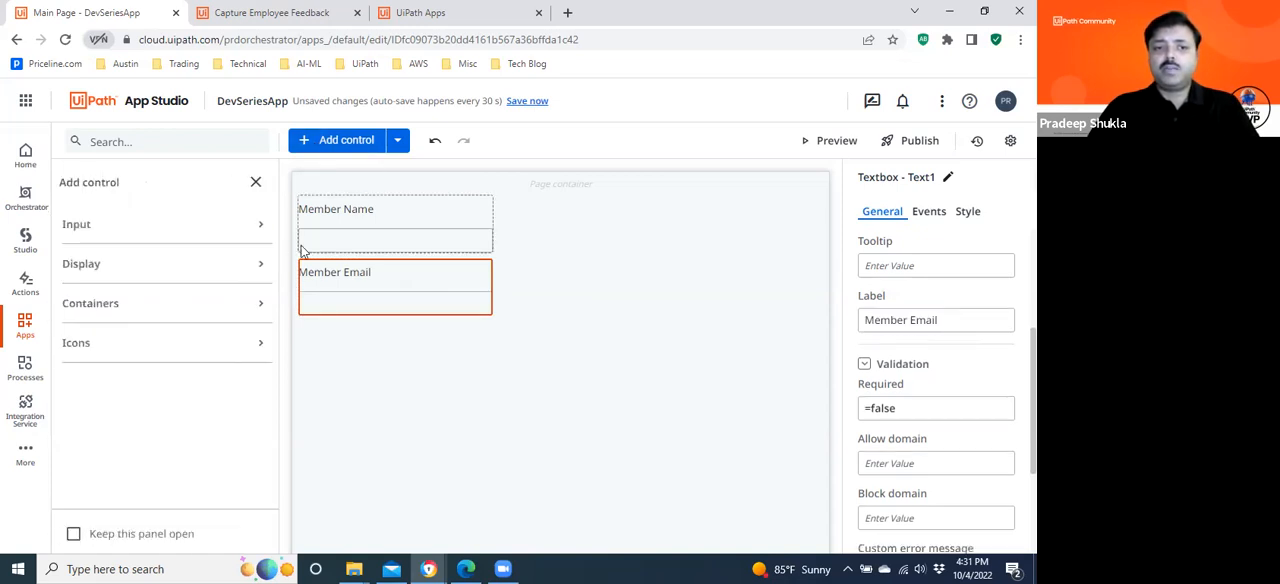
{"action": "left_click", "coordinate": [94, 227]}
{"action": "left_click_drag", "start_coordinate": [275, 231], "coordinate": [267, 383]}
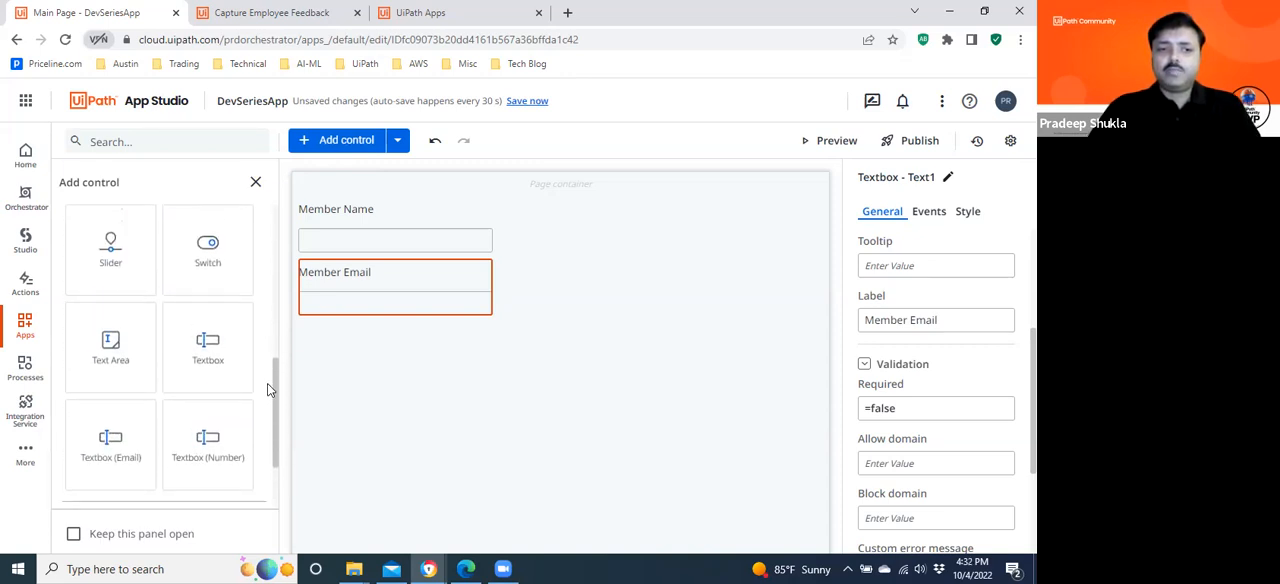
{"action": "left_click_drag", "start_coordinate": [108, 352], "coordinate": [357, 358]}
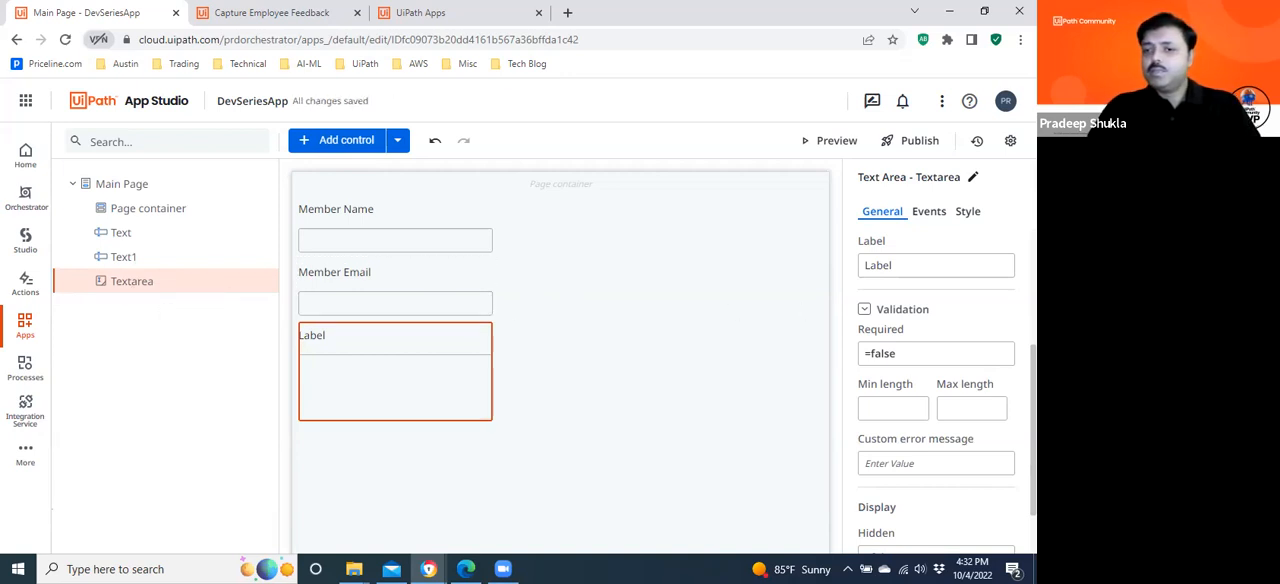
Set the text area's label to "Feedback".
{"action": "scroll", "coordinate": [936, 390], "scroll_direction": "up", "scroll_amount": 2}
{"action": "scroll", "coordinate": [936, 390], "scroll_direction": "down", "scroll_amount": 3}
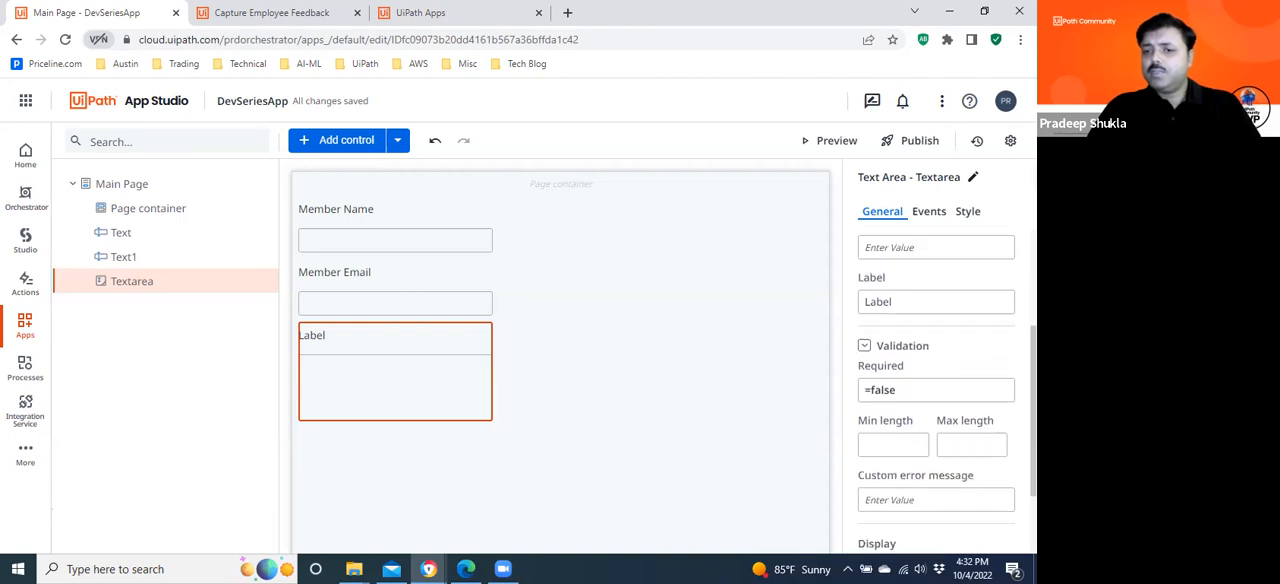
{"action": "scroll", "coordinate": [936, 390], "scroll_direction": "down", "scroll_amount": 1}
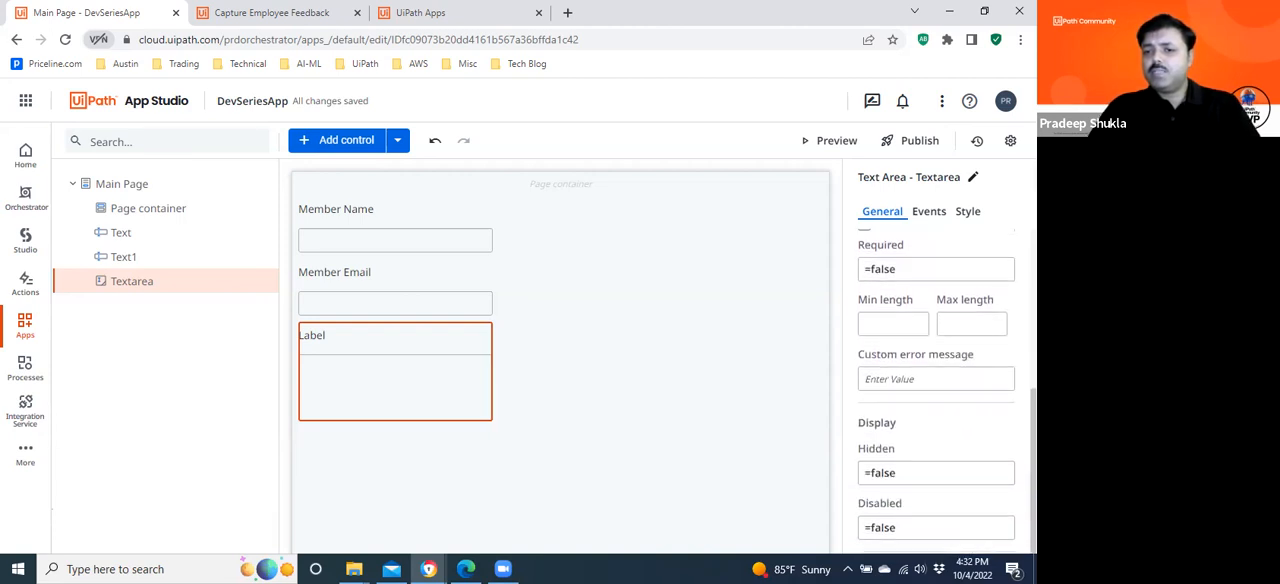
{"action": "scroll", "coordinate": [936, 390], "scroll_direction": "up", "scroll_amount": 2}
{"action": "scroll", "coordinate": [936, 390], "scroll_direction": "up", "scroll_amount": 2}
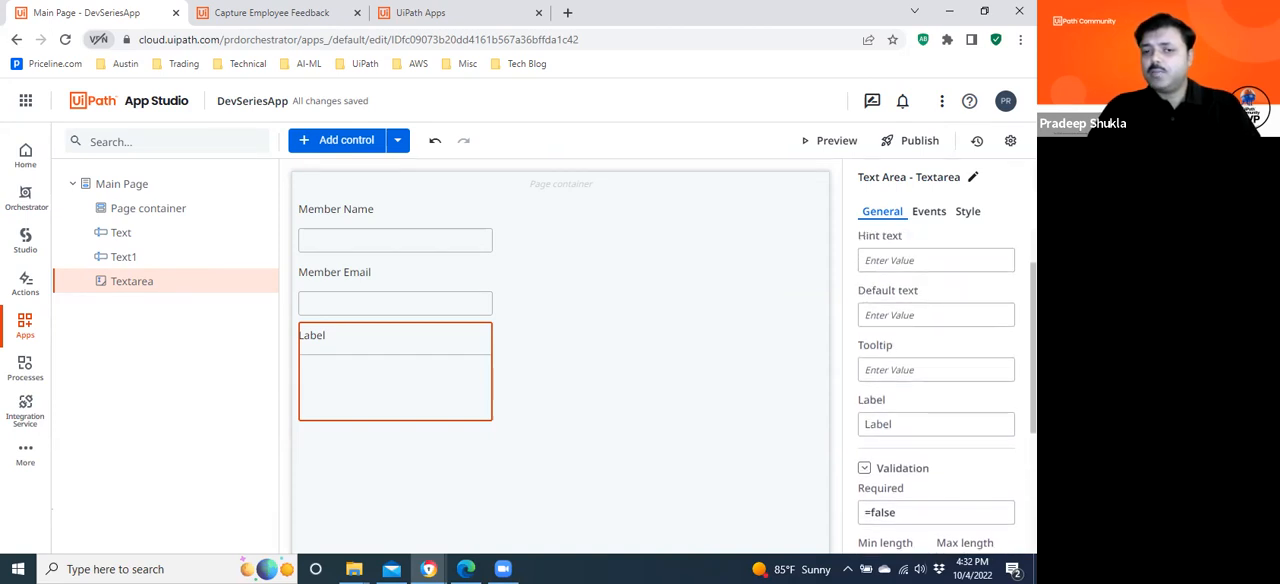
{"action": "left_click", "coordinate": [886, 420]}
{"action": "left_click_drag", "start_coordinate": [903, 424], "coordinate": [808, 424]}
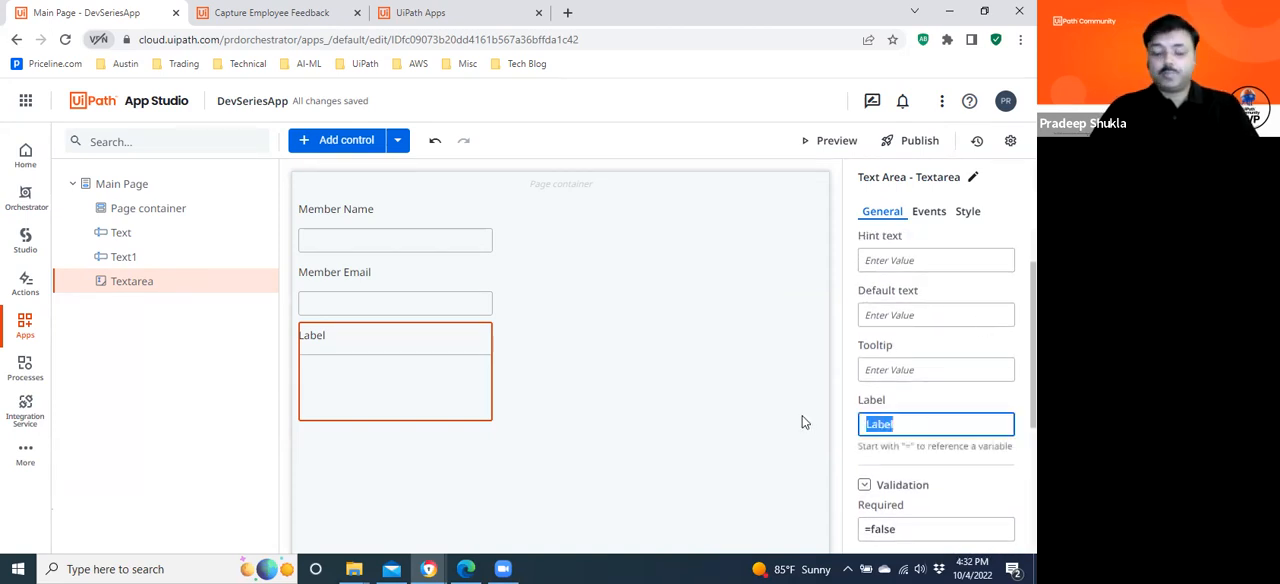
{"action": "type", "text": "Feedback"}
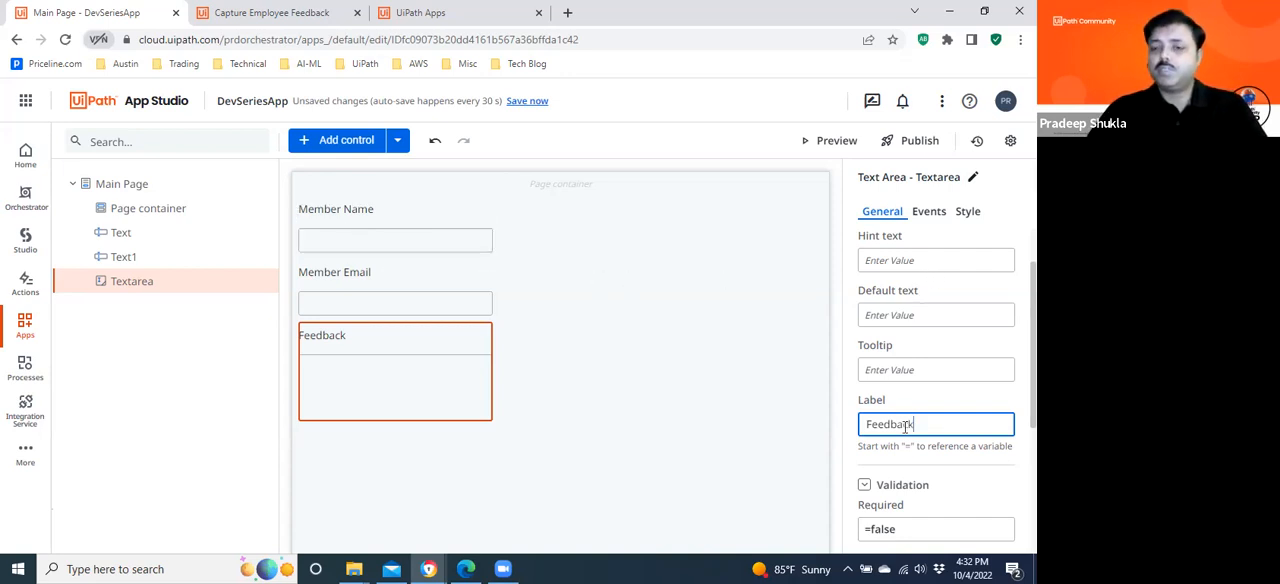
{"action": "left_click", "coordinate": [626, 349]}
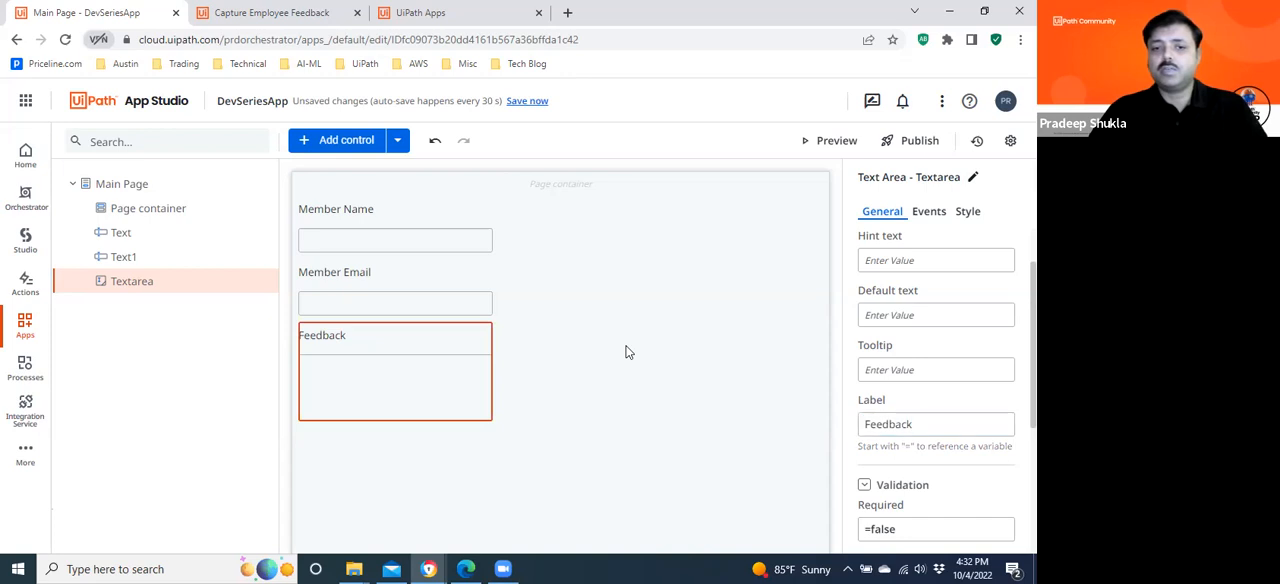
Add a Button control below the Feedback text area and set its text to "Submit".
{"action": "left_click", "coordinate": [335, 145]}
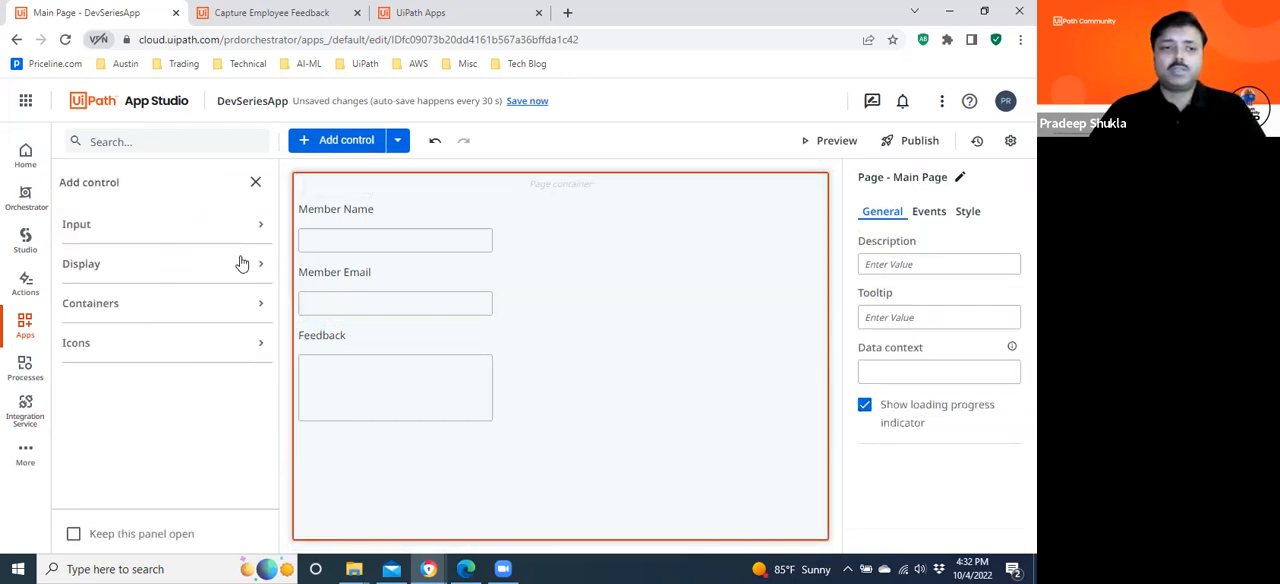
{"action": "left_click", "coordinate": [122, 225]}
{"action": "left_click_drag", "start_coordinate": [108, 276], "coordinate": [318, 450]}
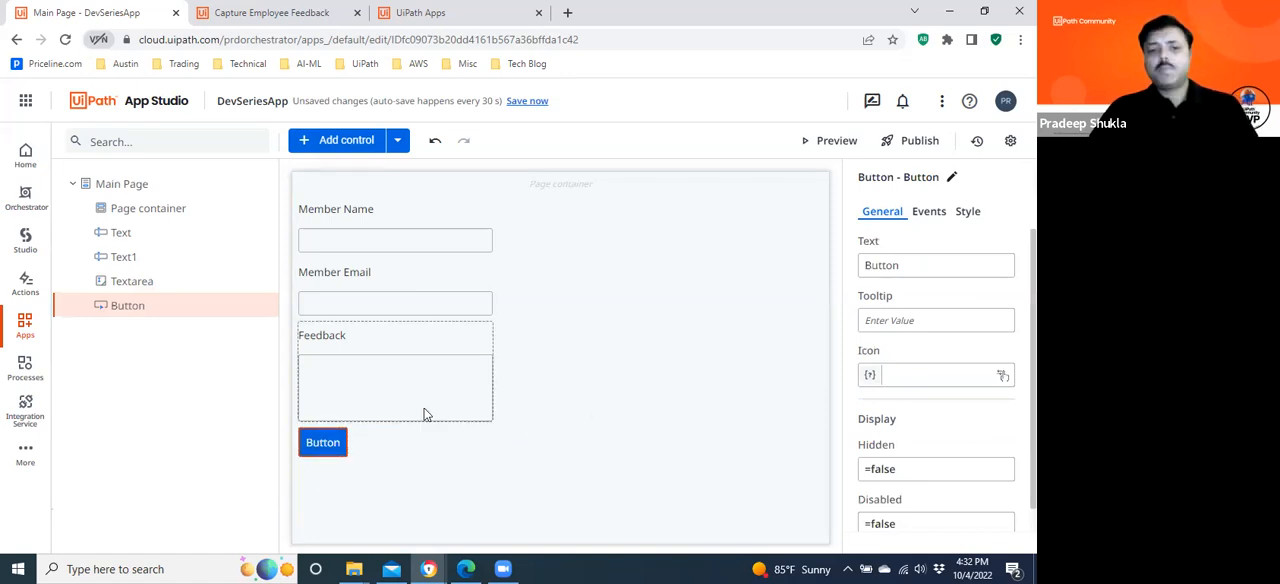
{"action": "double_click", "coordinate": [913, 265]}
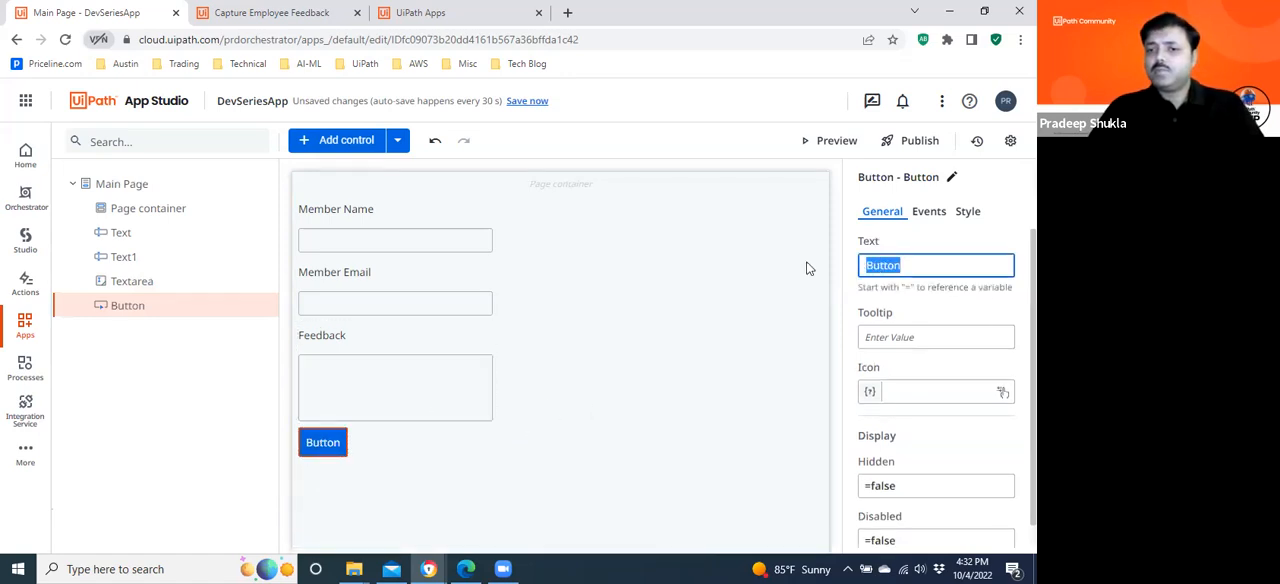
{"action": "type", "text": "Submit"}
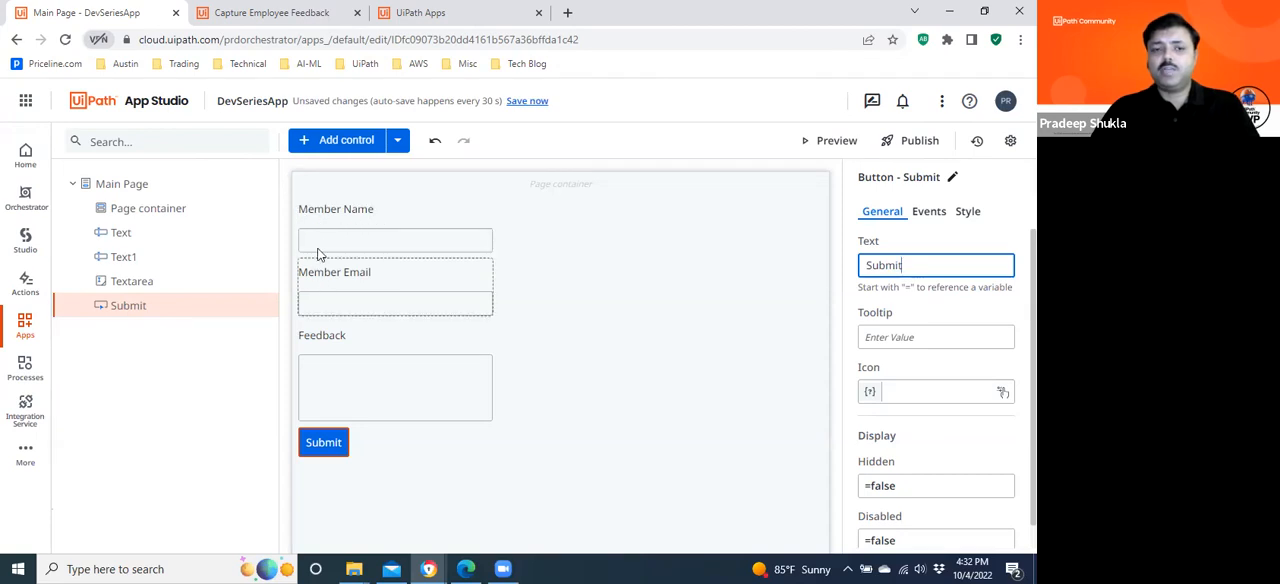
Try center and right alignment on the Member Name textbox, and finish by stretching it across the full page width.
{"action": "left_click", "coordinate": [358, 235]}
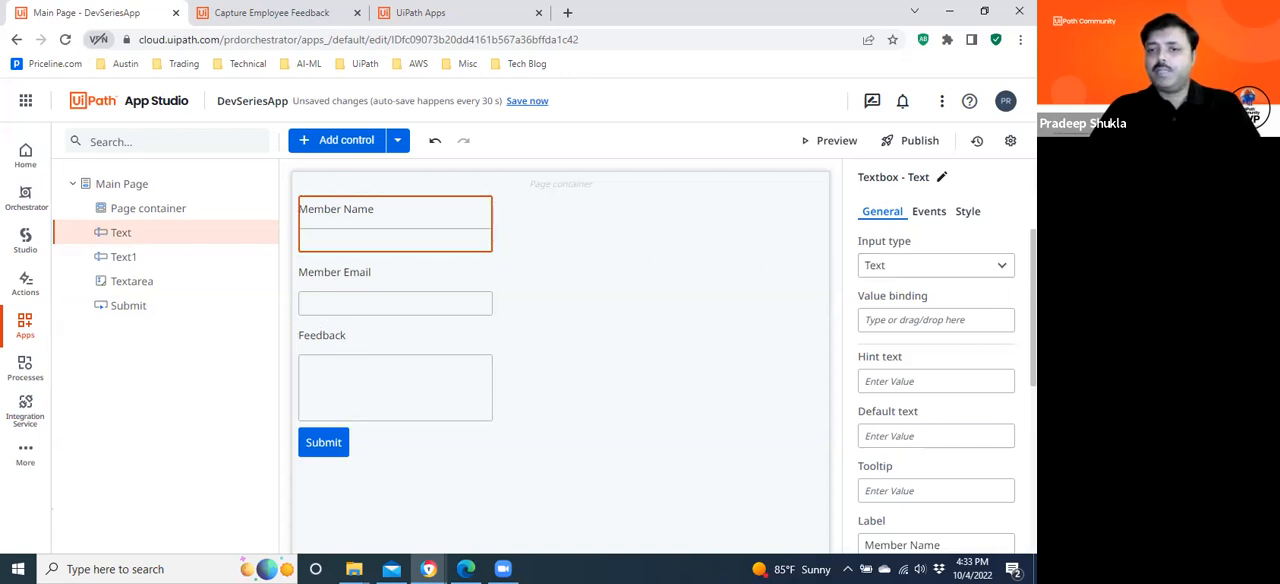
{"action": "left_click", "coordinate": [972, 214]}
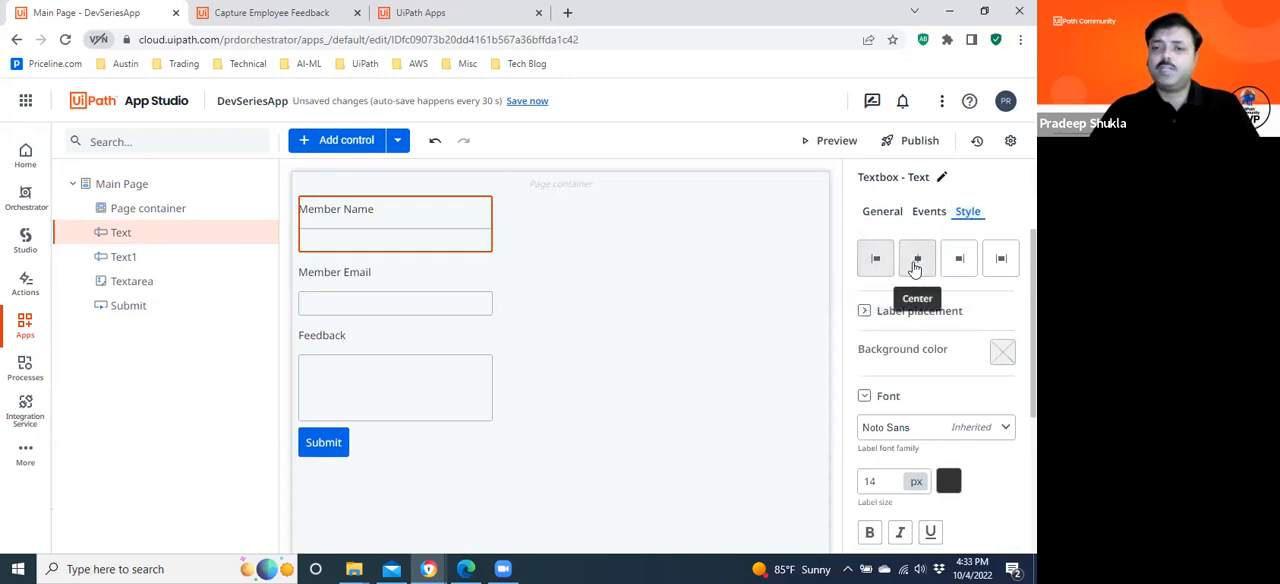
{"action": "left_click", "coordinate": [915, 264]}
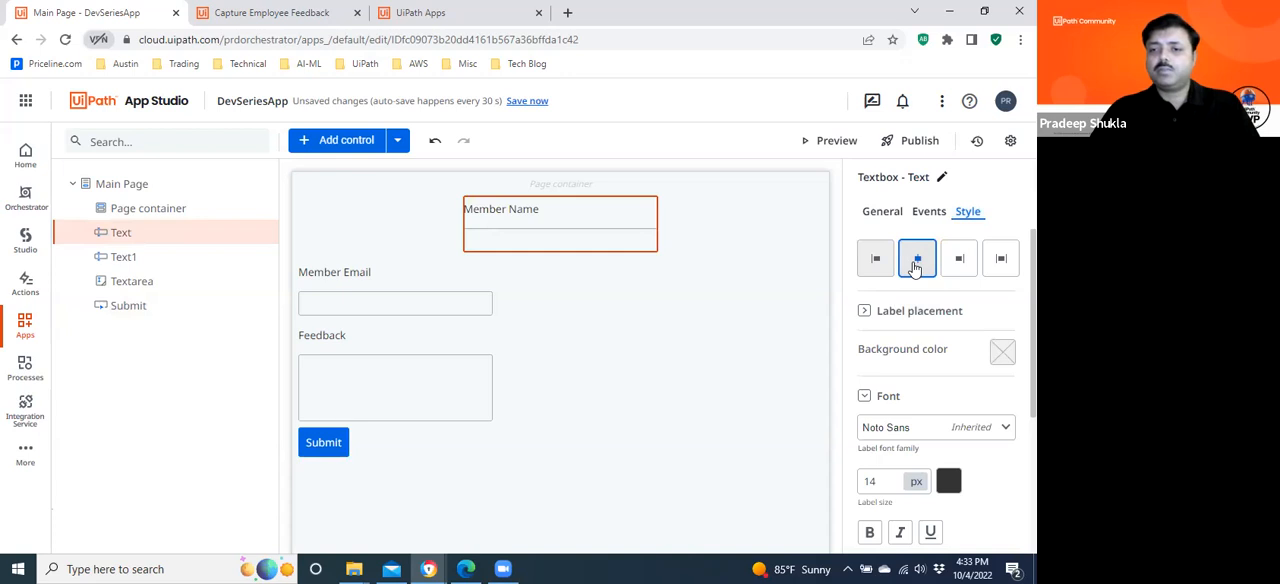
{"action": "left_click", "coordinate": [958, 262]}
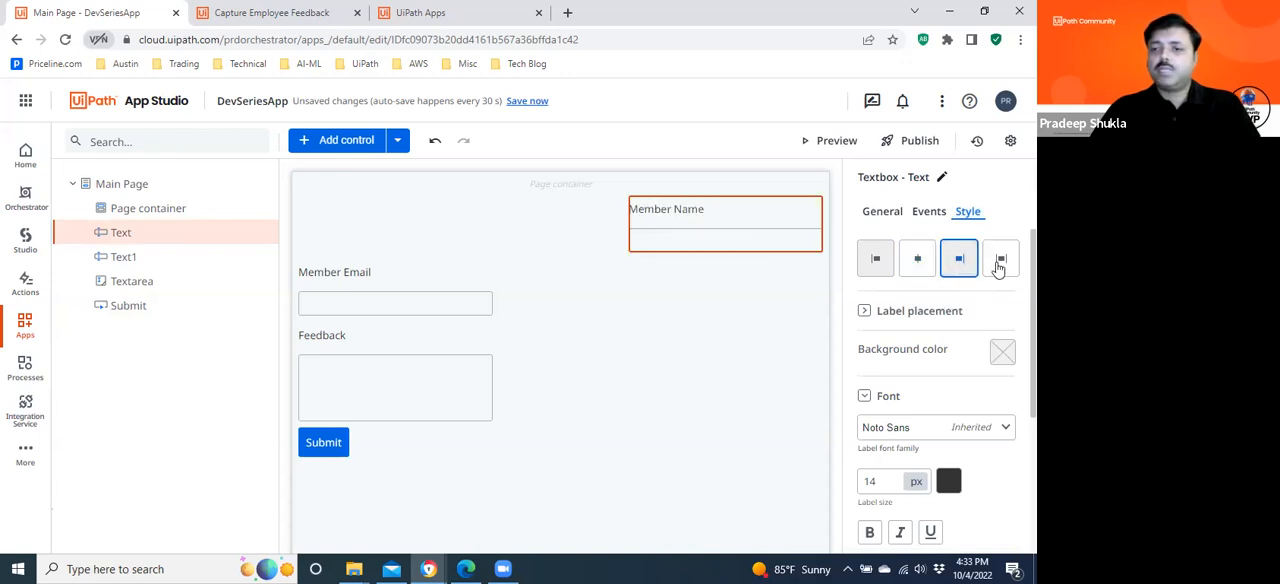
{"action": "left_click", "coordinate": [999, 262]}
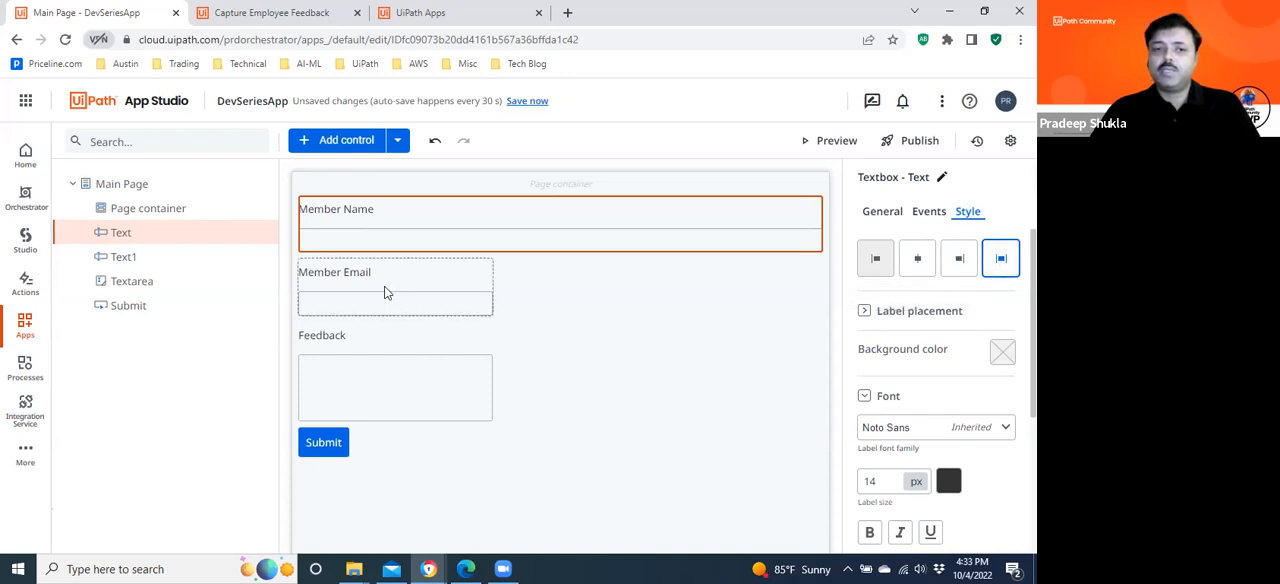
Stretch the Member Email textbox and the Feedback text area across the full page width.
{"action": "left_click", "coordinate": [785, 308]}
{"action": "left_click", "coordinate": [1000, 258]}
{"action": "left_click", "coordinate": [470, 385]}
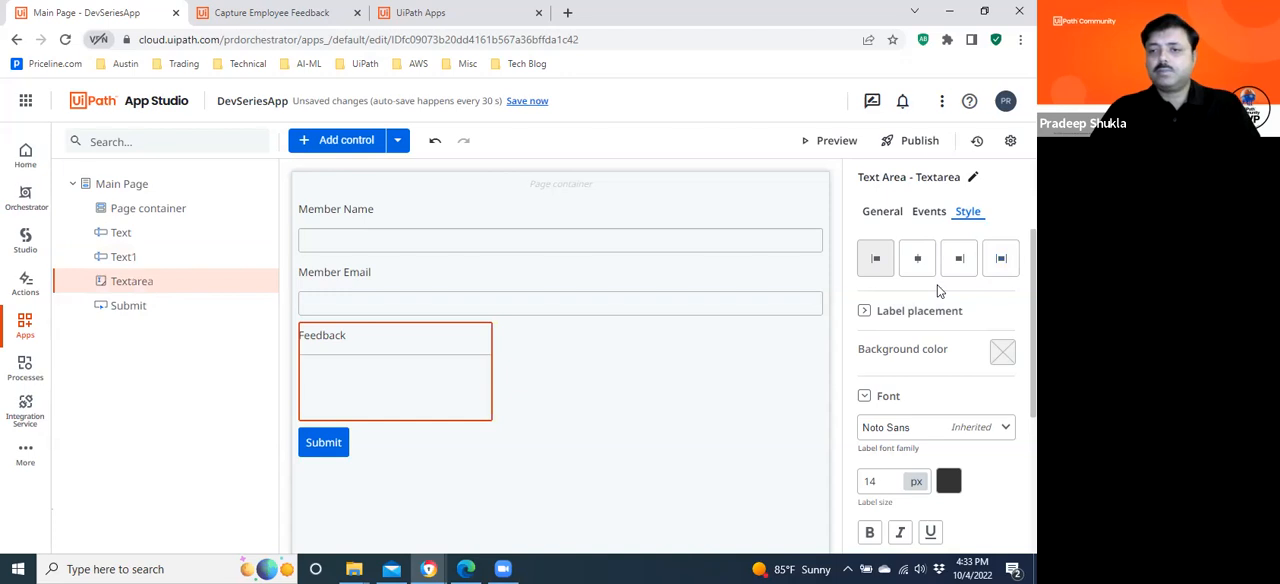
{"action": "left_click", "coordinate": [1000, 258]}
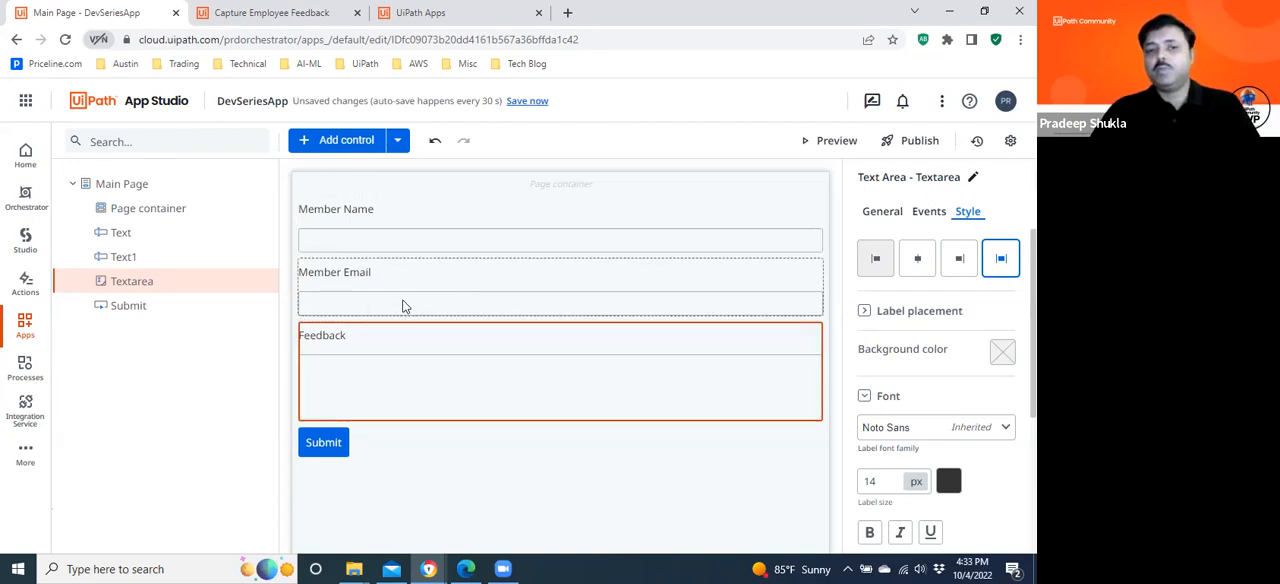
Add a Header display control at the top of the page container, above the Member Name field.
{"action": "left_click", "coordinate": [877, 220]}
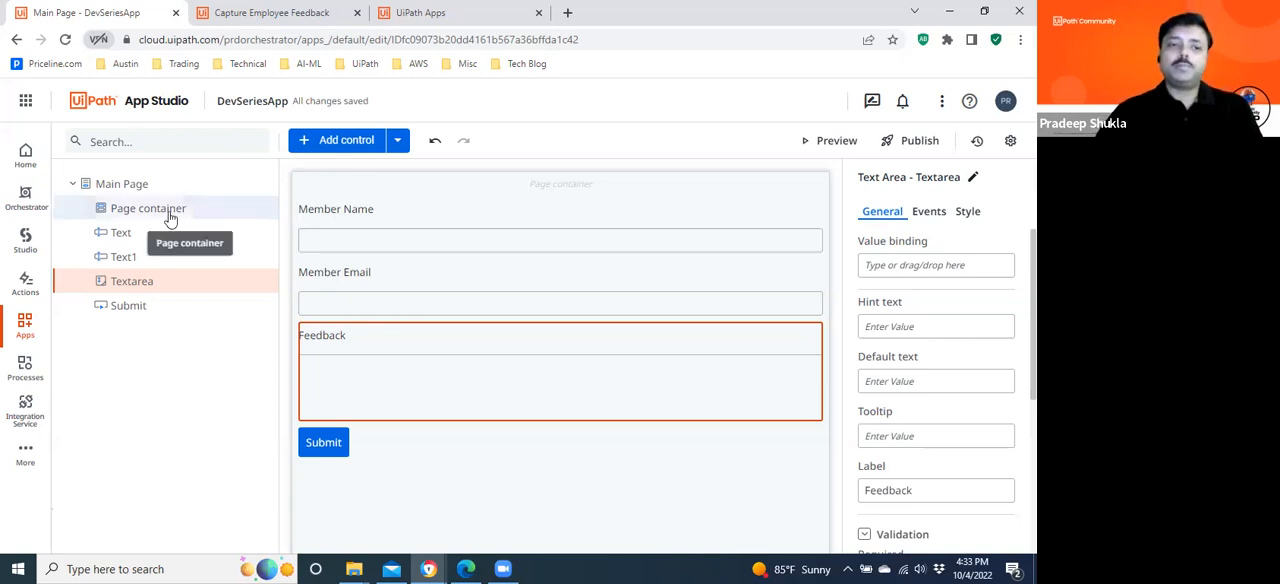
{"action": "left_click", "coordinate": [348, 143]}
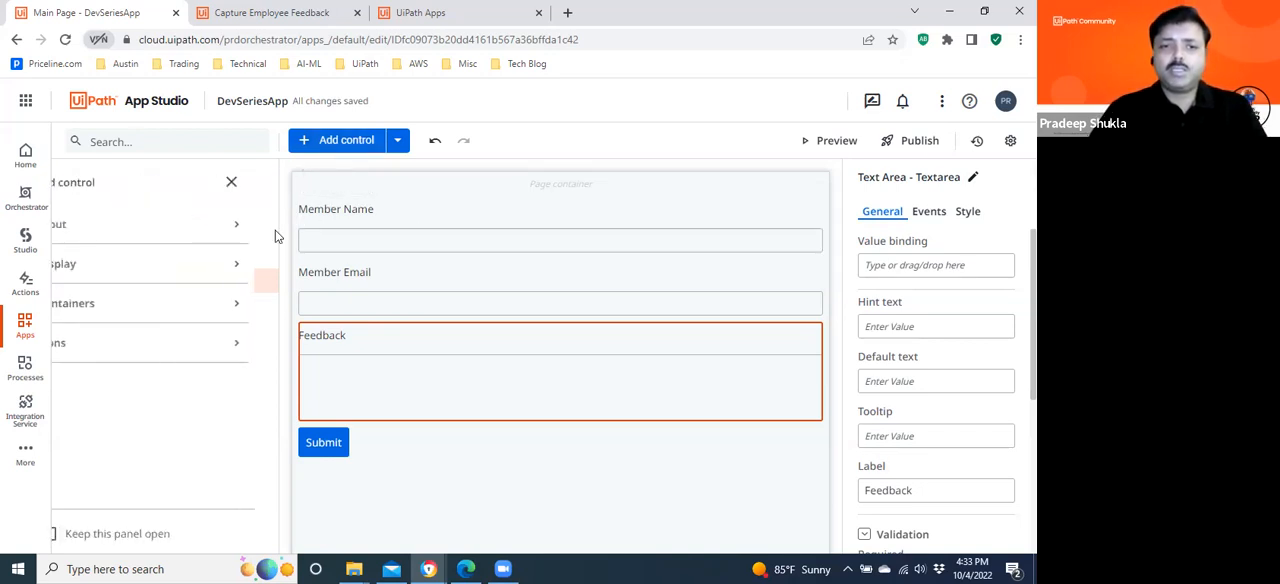
{"action": "left_click", "coordinate": [110, 264]}
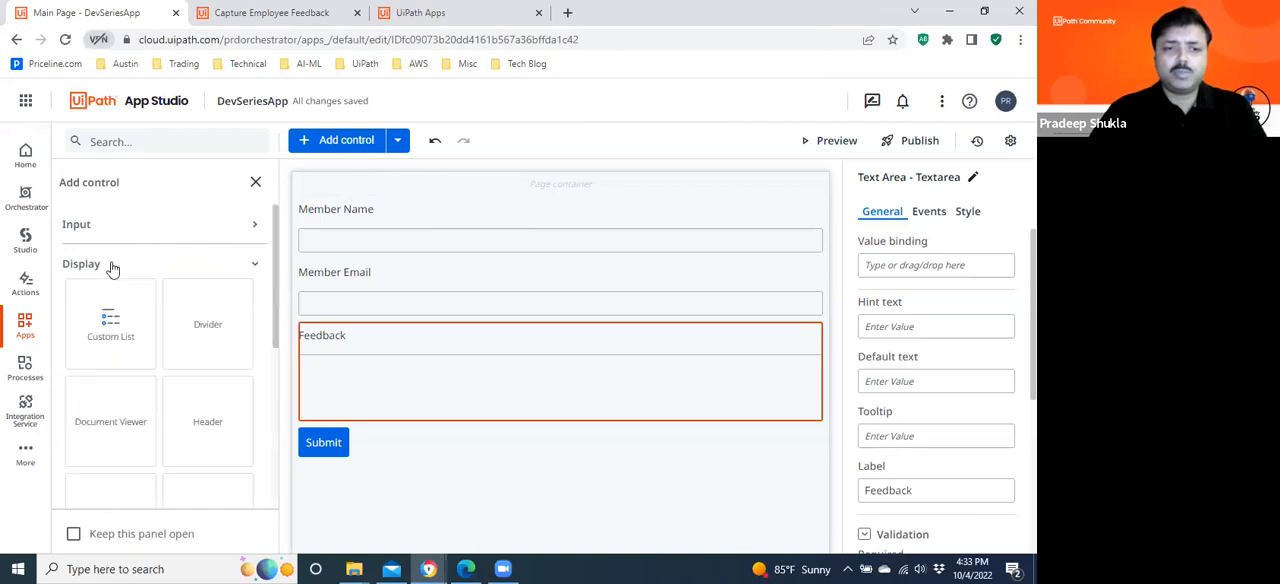
{"action": "left_click_drag", "start_coordinate": [280, 257], "coordinate": [360, 193]}
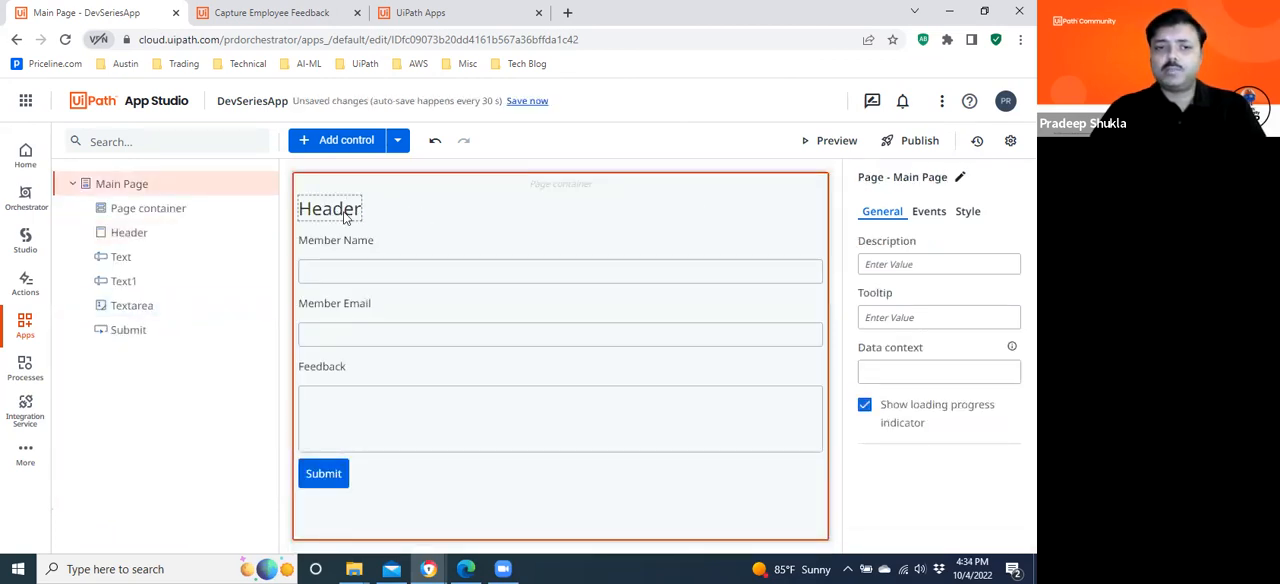
Set the header's text to "Dev Series 1 Review".
{"action": "left_click", "coordinate": [340, 210]}
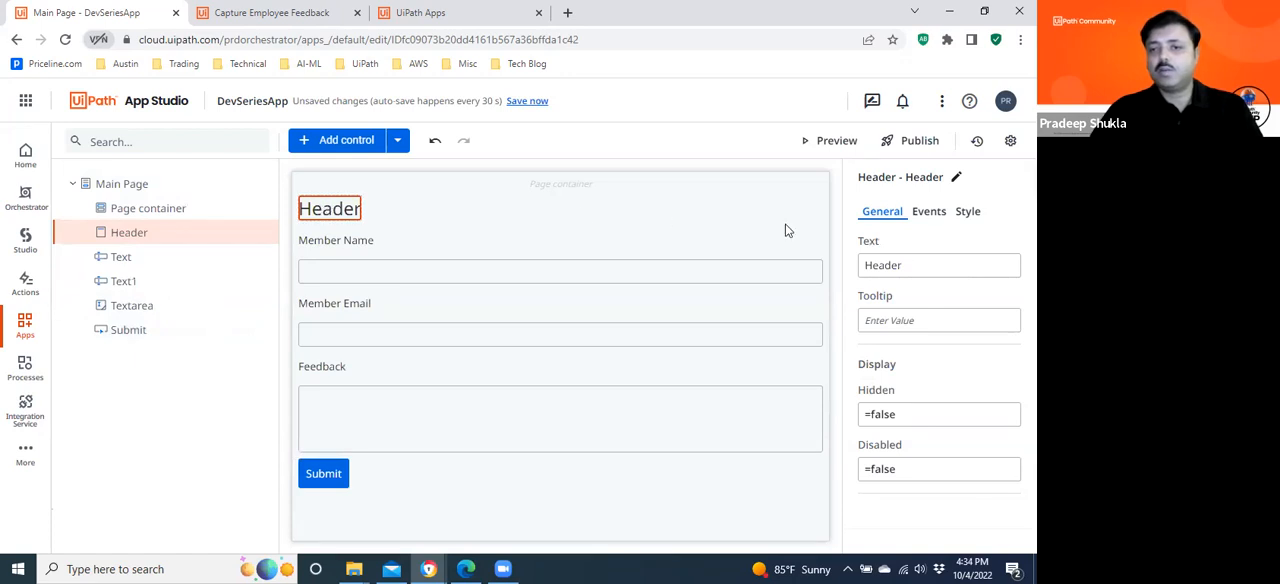
{"action": "left_click", "coordinate": [914, 262]}
{"action": "key", "text": "ctrl+a"}
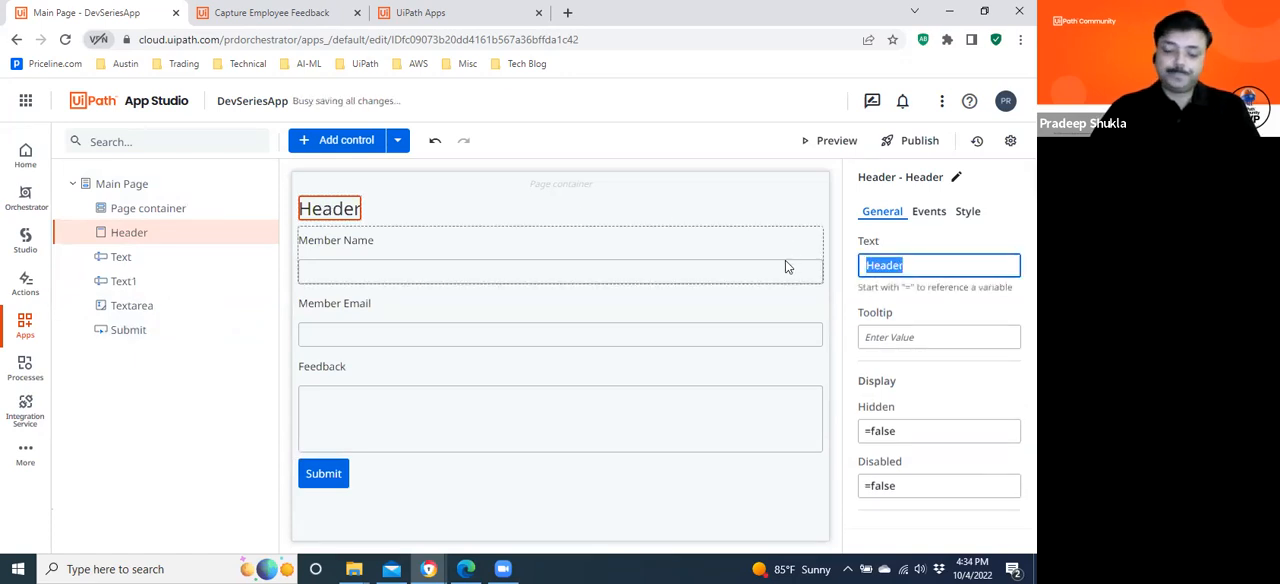
{"action": "type", "text": "Dev Ser"}
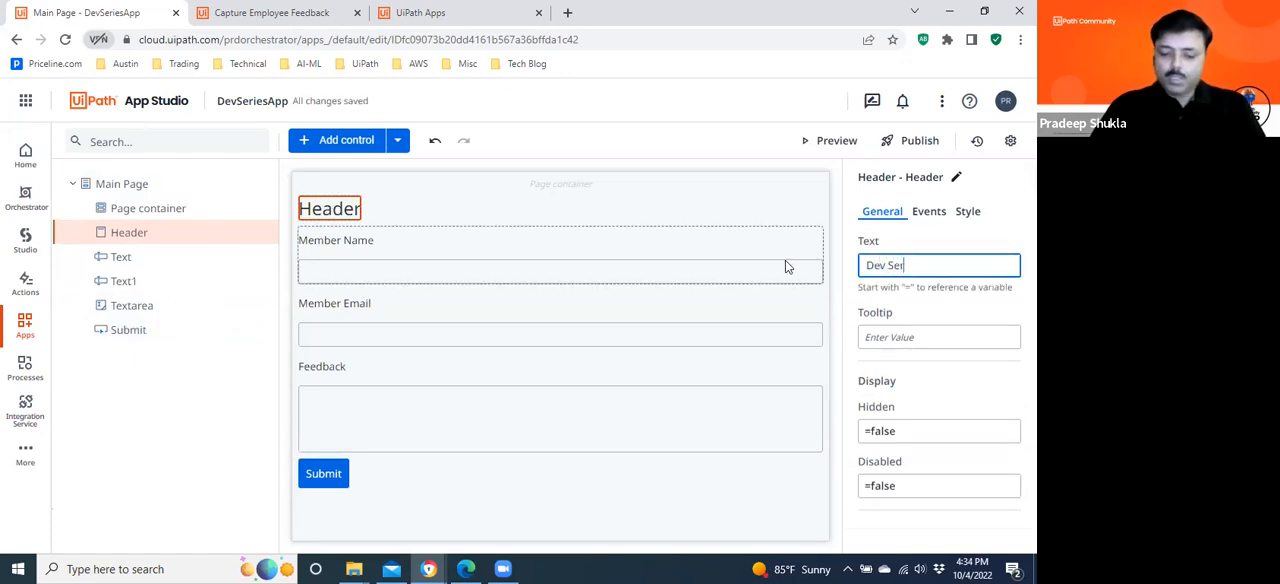
{"action": "type", "text": "ies "}
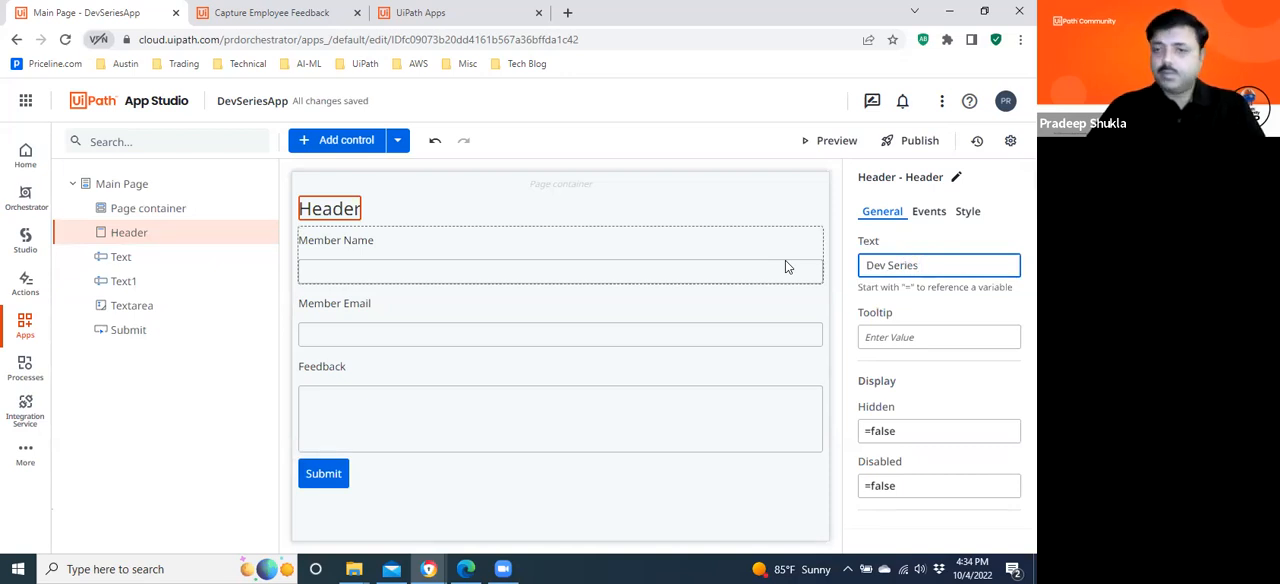
{"action": "type", "text": "1"}
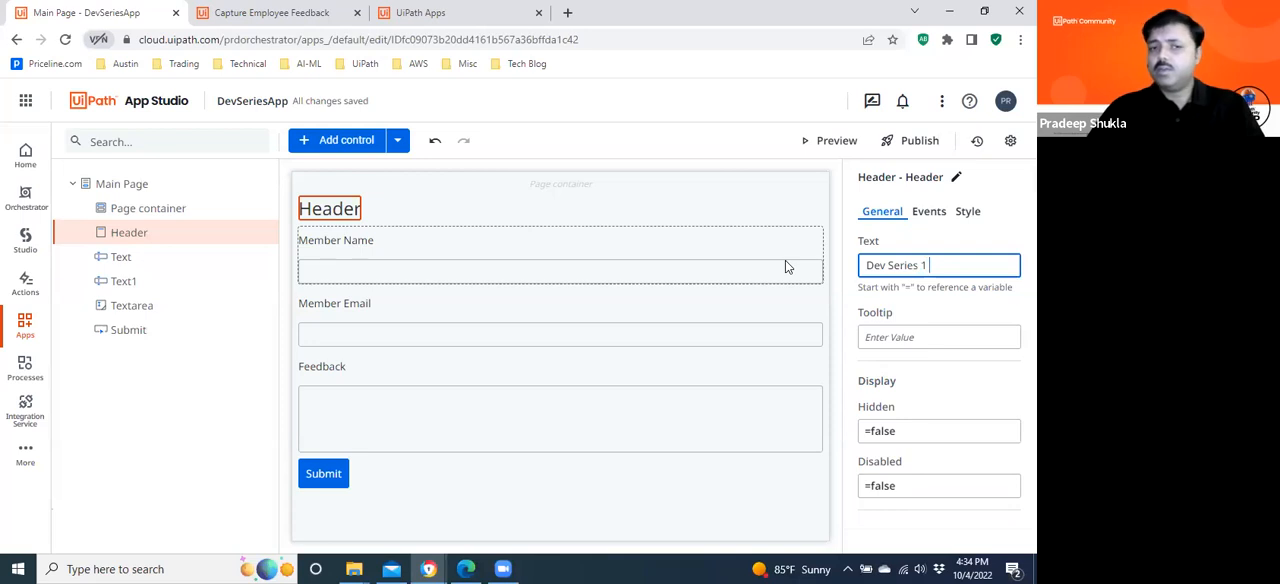
{"action": "type", "text": " Review"}
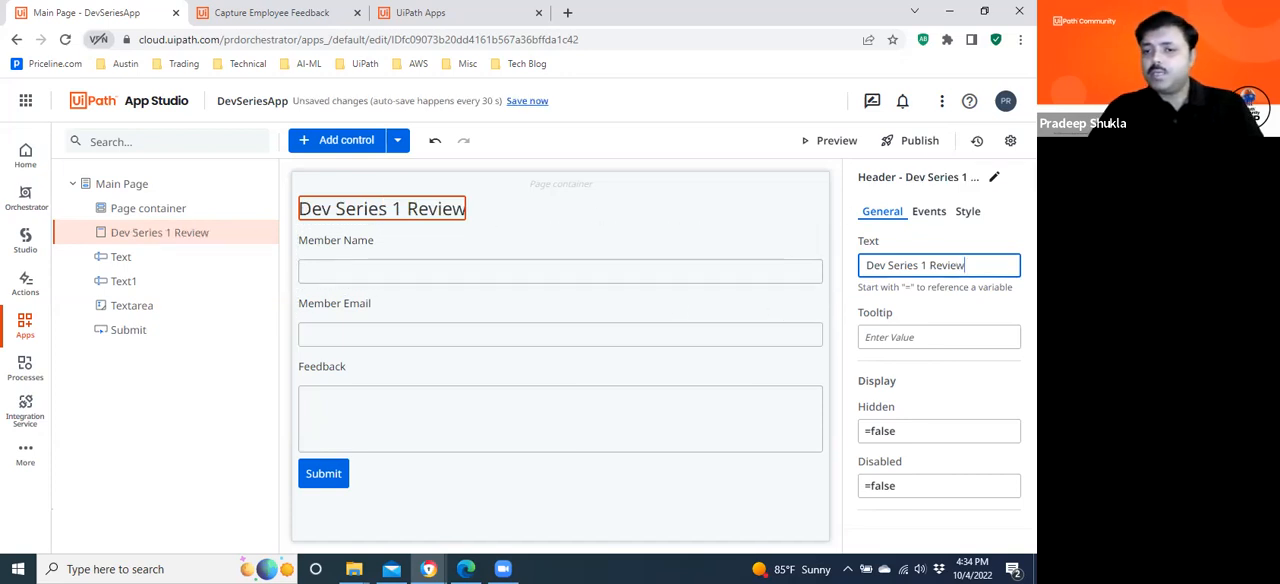
Try the Headline 1 style on the header, and return it to Headline 2.
{"action": "left_click", "coordinate": [967, 211]}
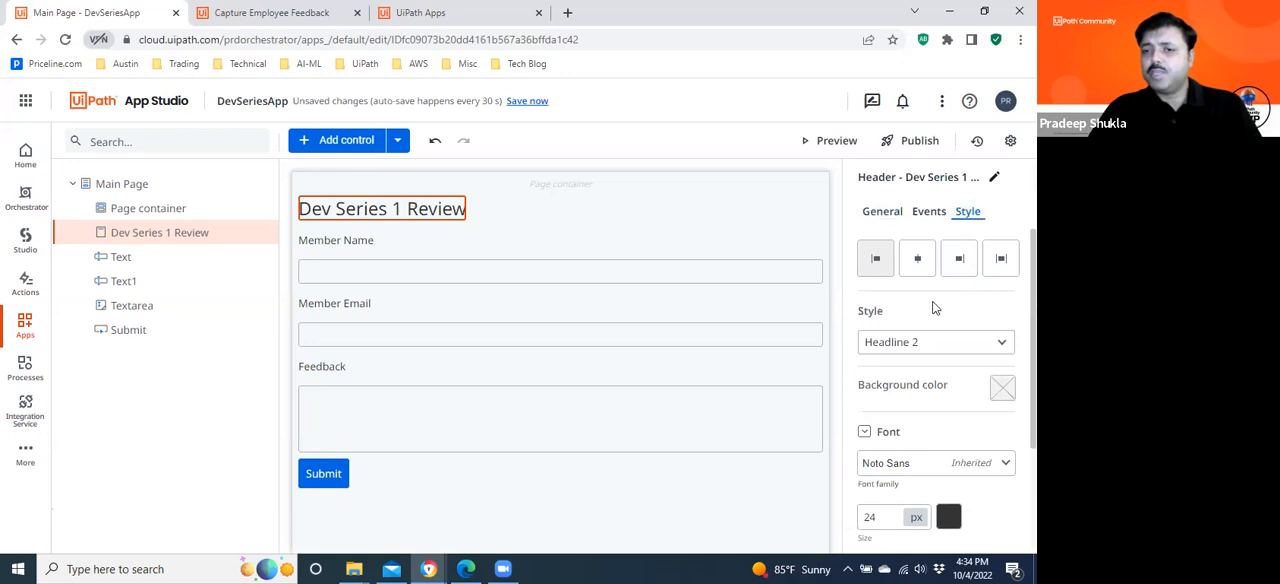
{"action": "left_click", "coordinate": [949, 341]}
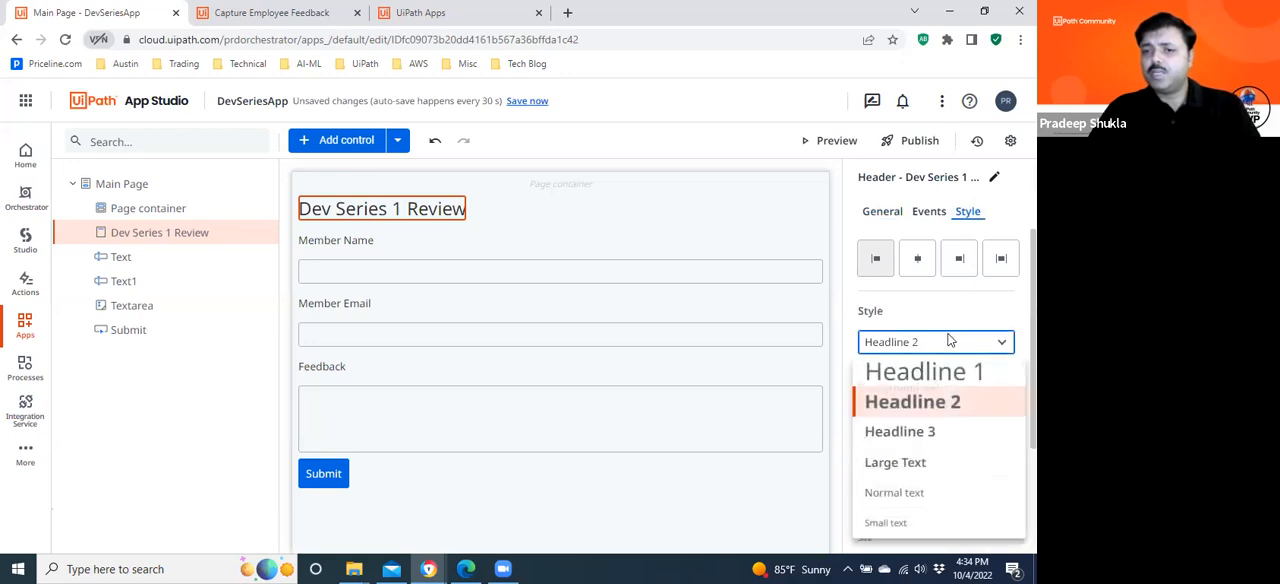
{"action": "left_click", "coordinate": [942, 370]}
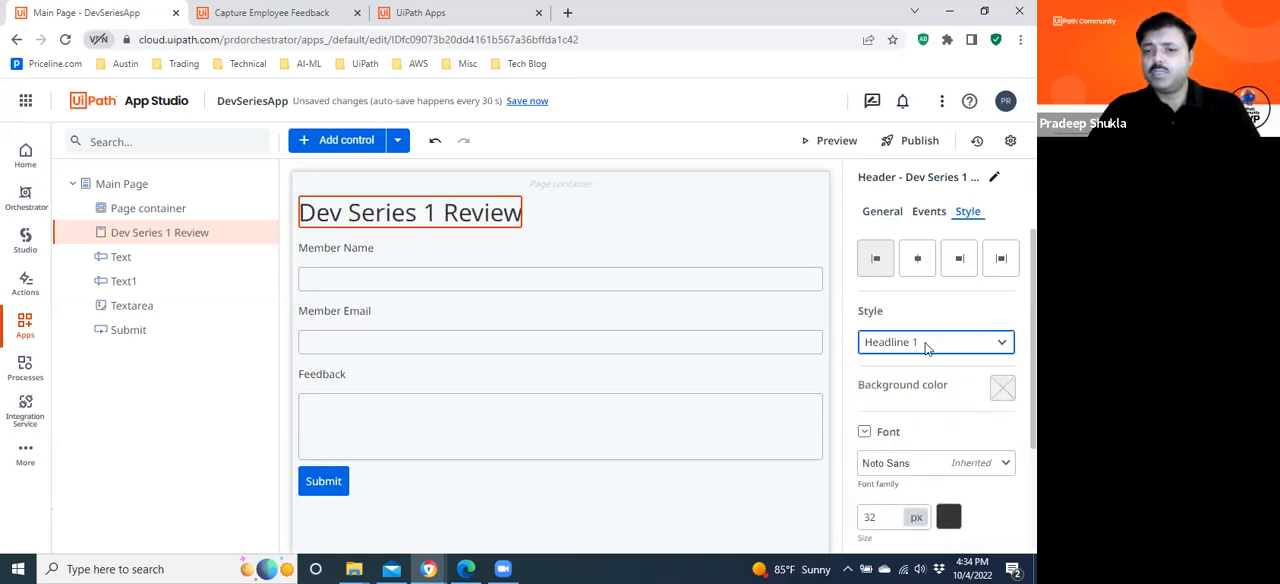
{"action": "left_click", "coordinate": [925, 345]}
{"action": "left_click", "coordinate": [935, 400]}
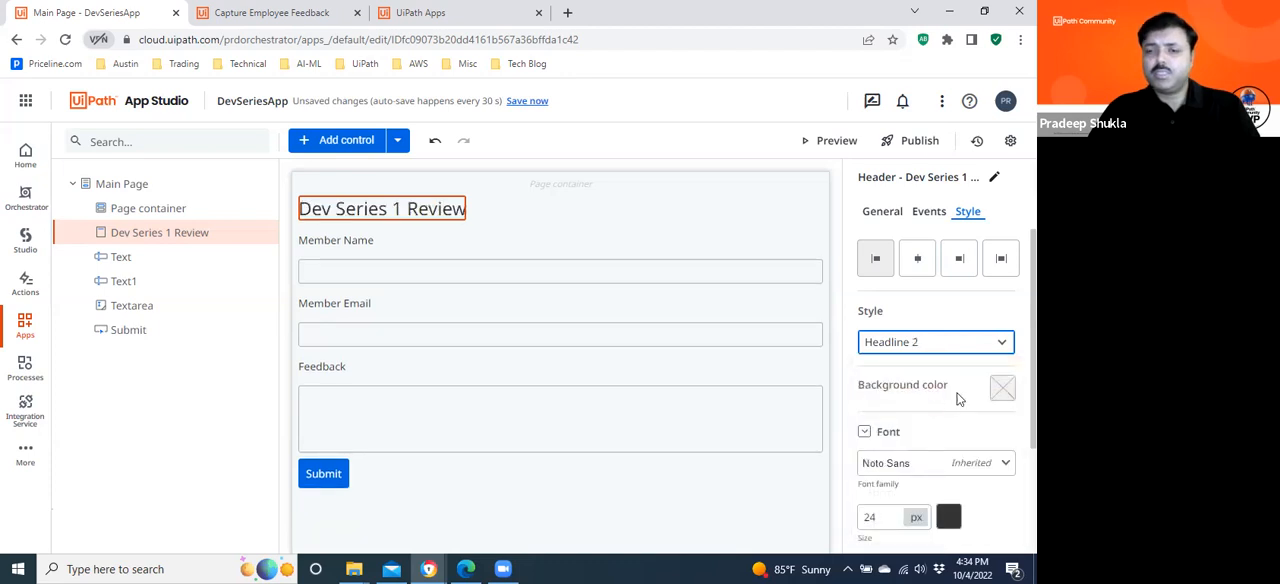
Make the "Dev Series 1 Review" header text bold.
{"action": "scroll", "coordinate": [940, 390], "scroll_direction": "down", "scroll_amount": 3}
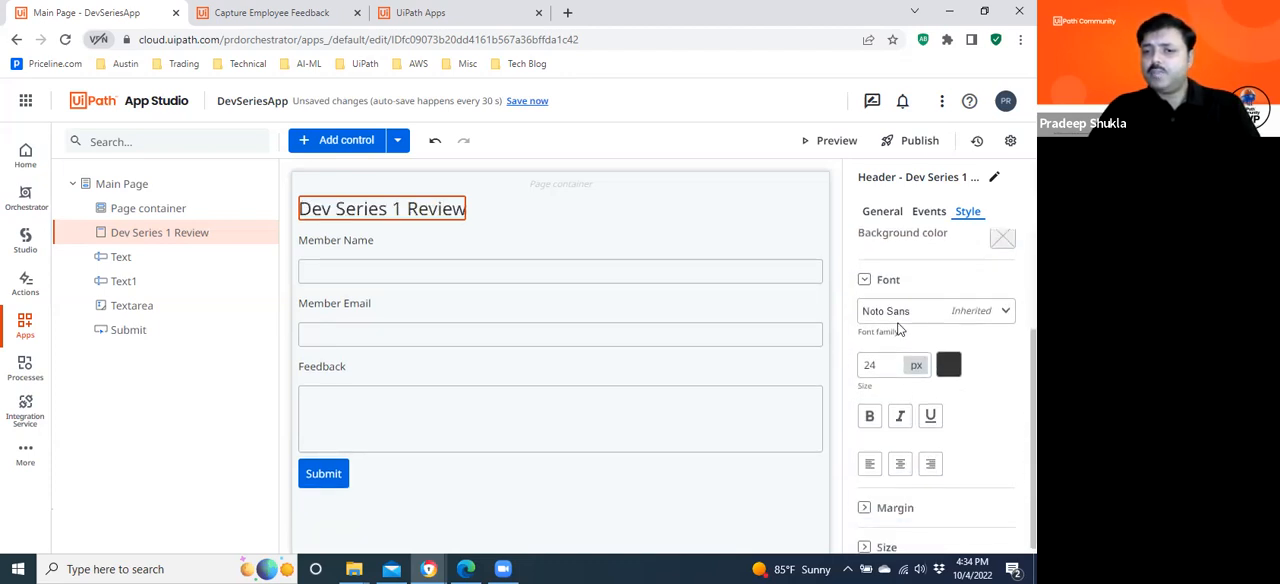
{"action": "left_click", "coordinate": [869, 416]}
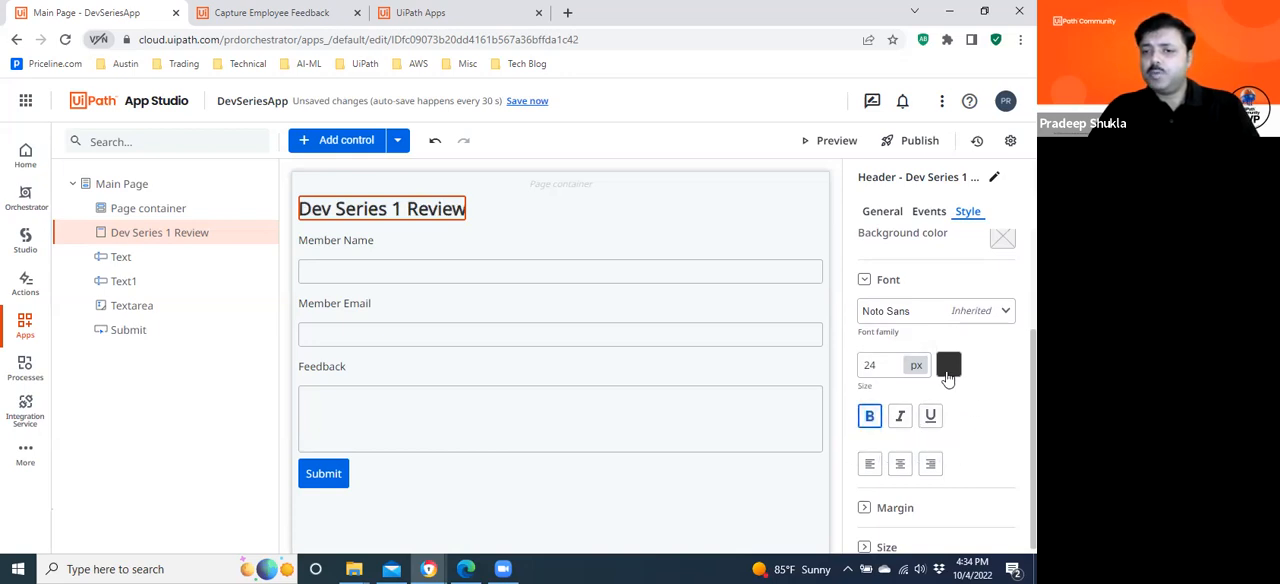
{"action": "scroll", "coordinate": [940, 390], "scroll_direction": "down", "scroll_amount": 1}
Set the header's background color to the blue #385ad0.
{"action": "scroll", "coordinate": [940, 390], "scroll_direction": "up", "scroll_amount": 1}
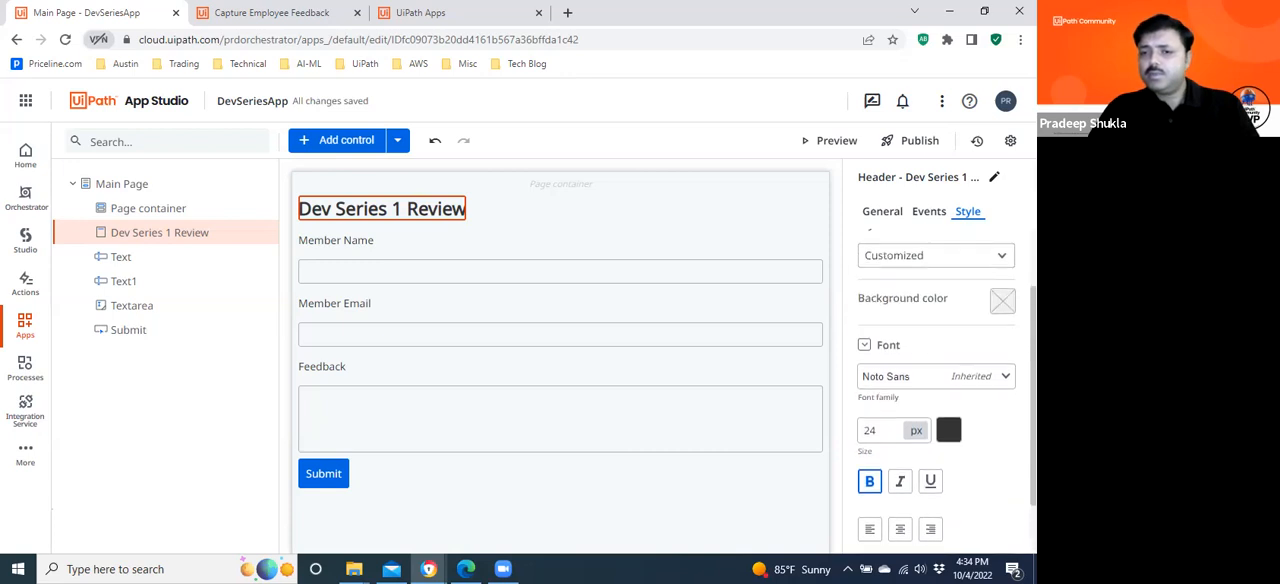
{"action": "left_click", "coordinate": [1001, 301]}
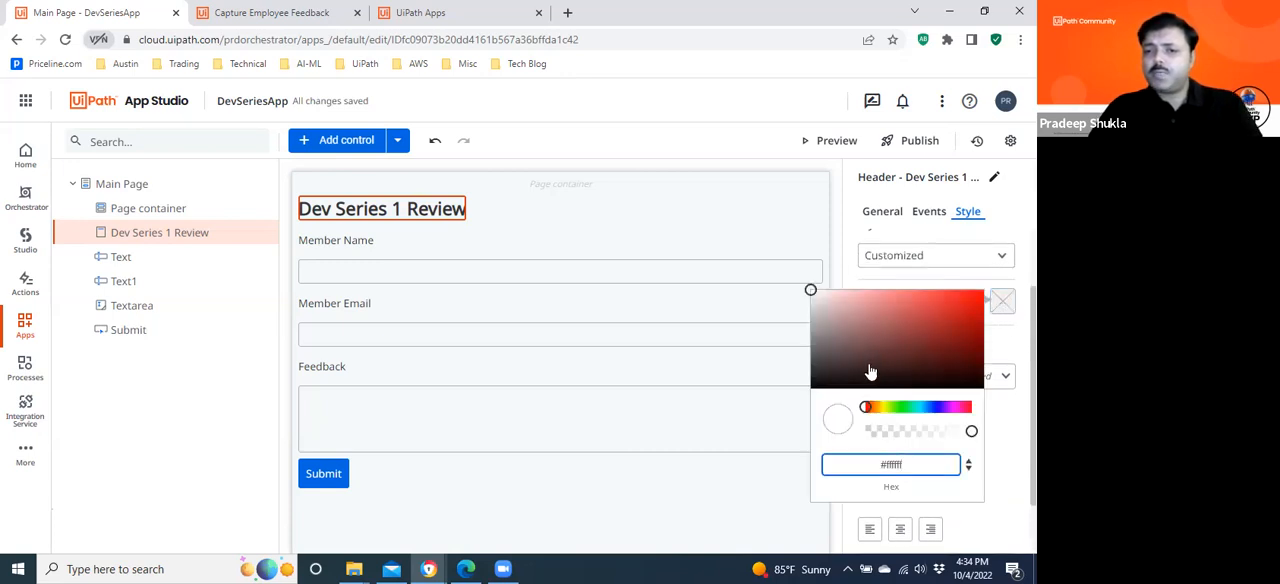
{"action": "left_click", "coordinate": [932, 407]}
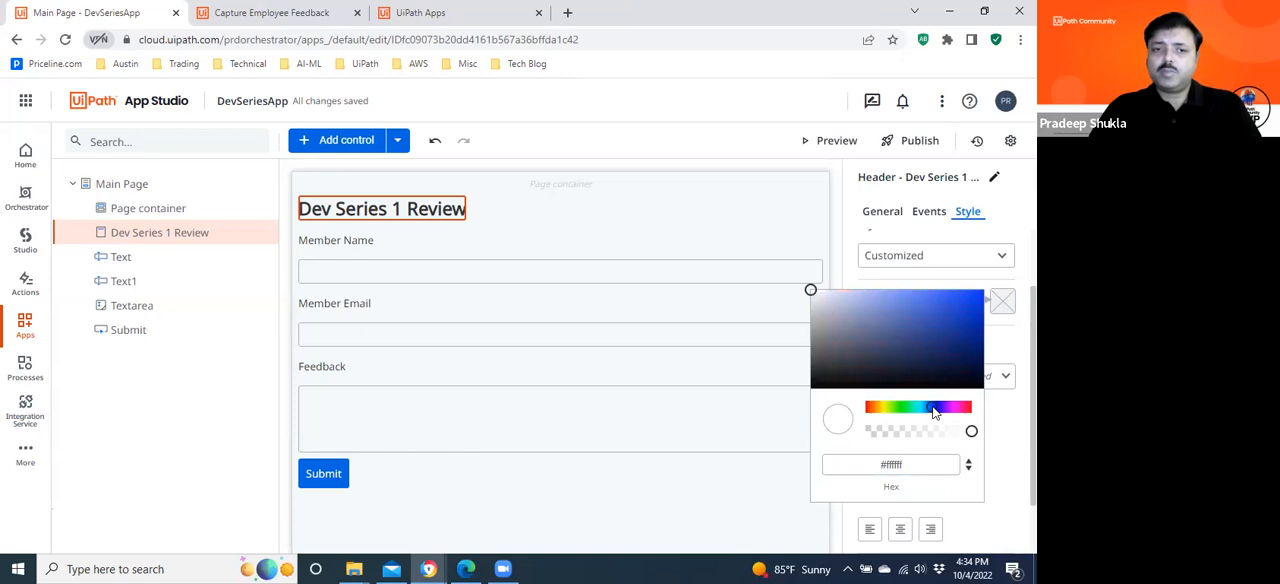
{"action": "left_click", "coordinate": [937, 309]}
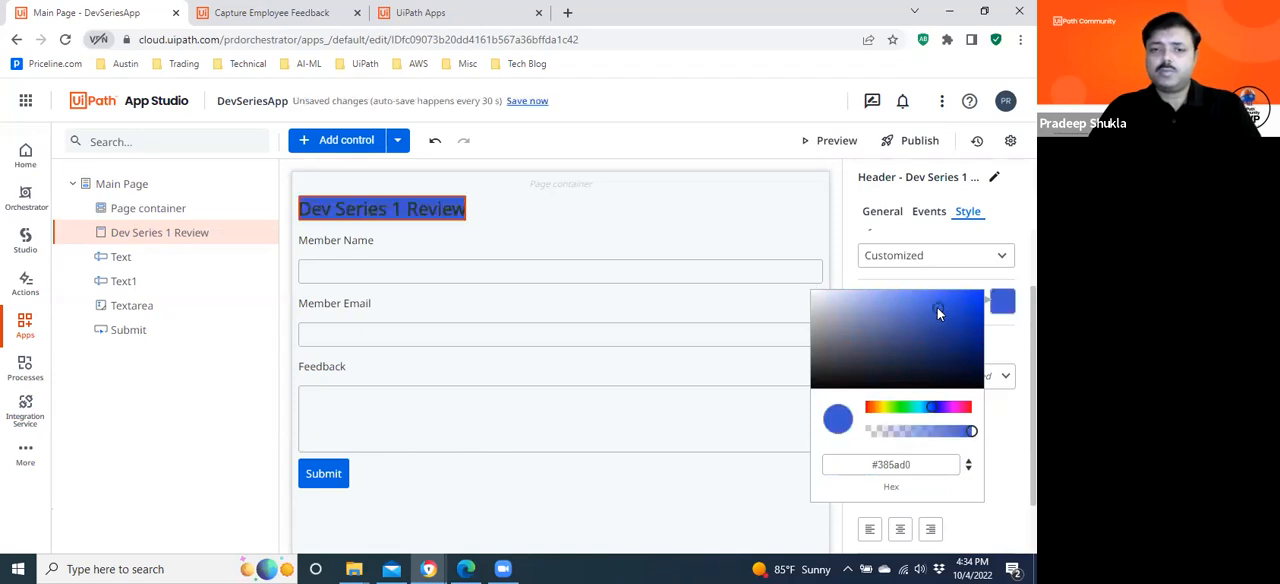
{"action": "left_click", "coordinate": [1002, 413]}
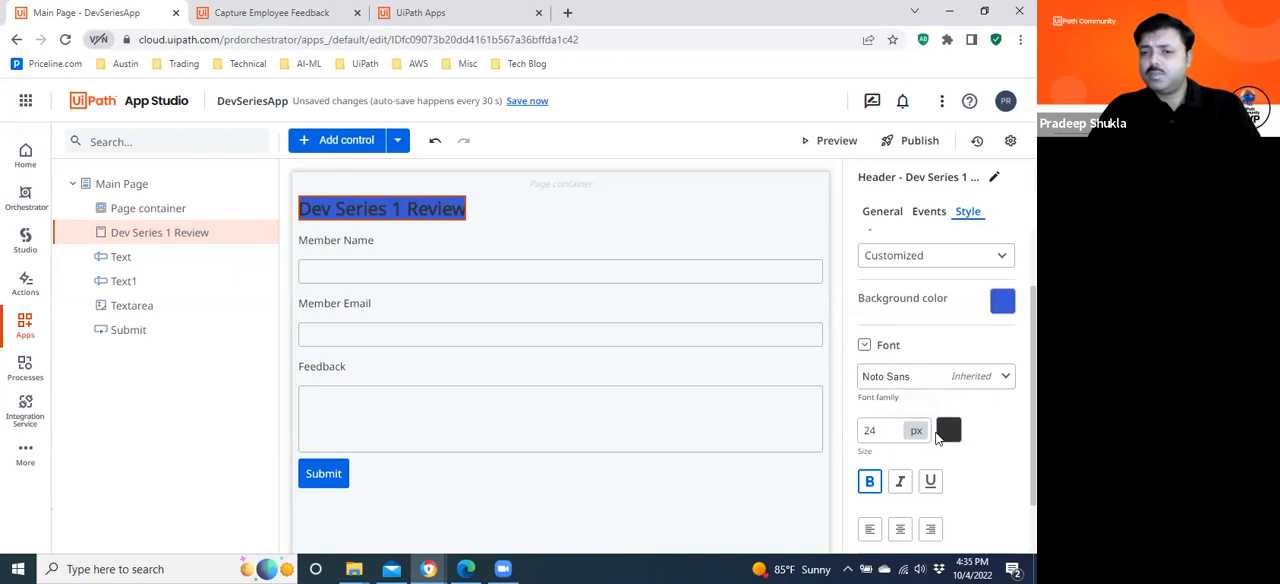
Set the header's font color to the near-white #f1ecec.
{"action": "left_click", "coordinate": [945, 432]}
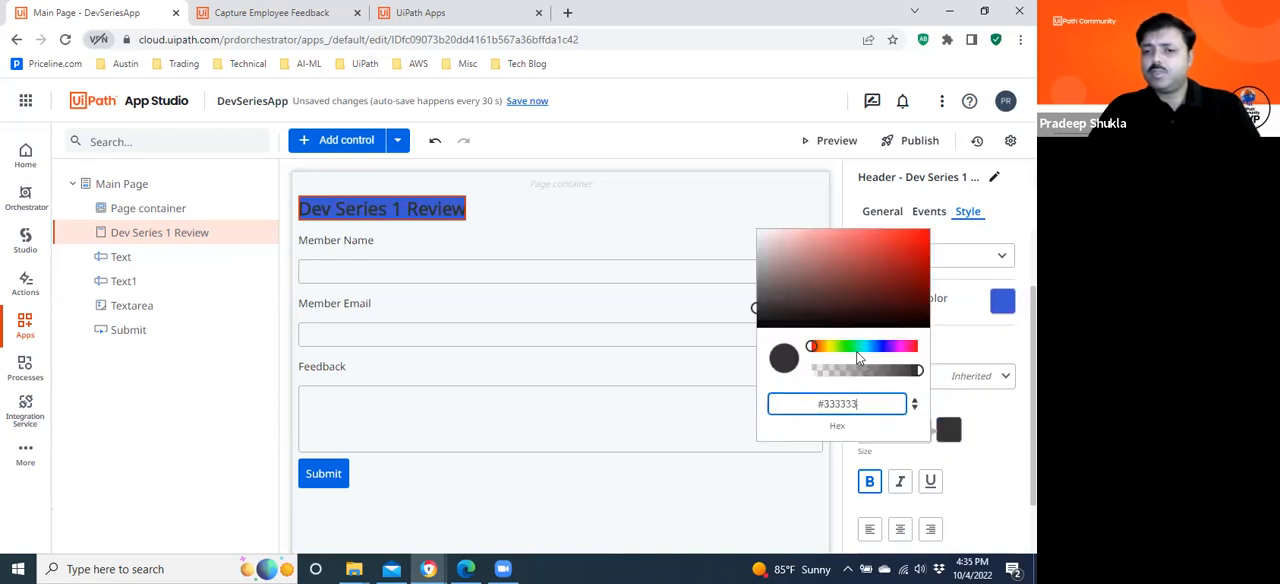
{"action": "left_click", "coordinate": [760, 236]}
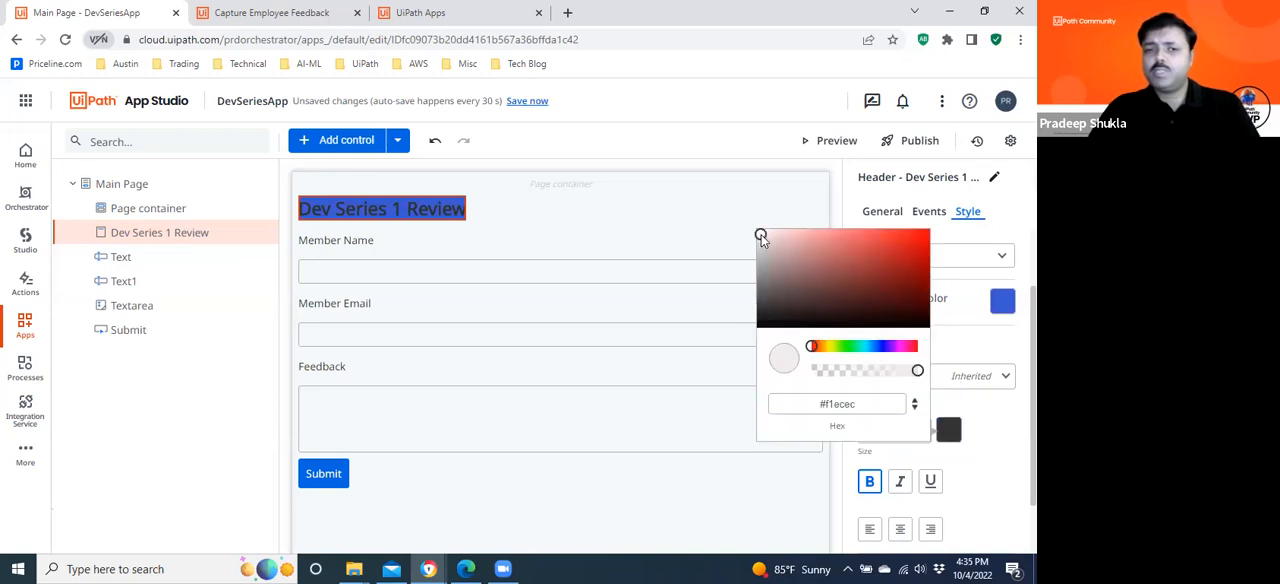
{"action": "left_click", "coordinate": [1010, 451]}
{"action": "scroll", "coordinate": [945, 390], "scroll_direction": "down", "scroll_amount": 2}
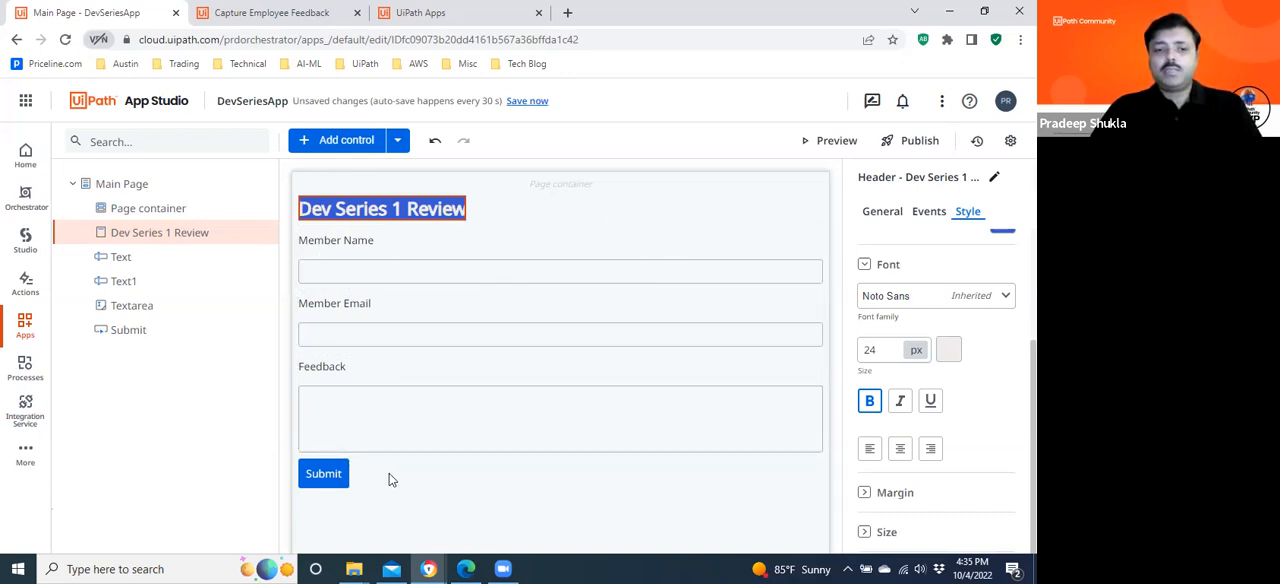
Review the general and style properties of the Submit button.
{"action": "left_click", "coordinate": [358, 484]}
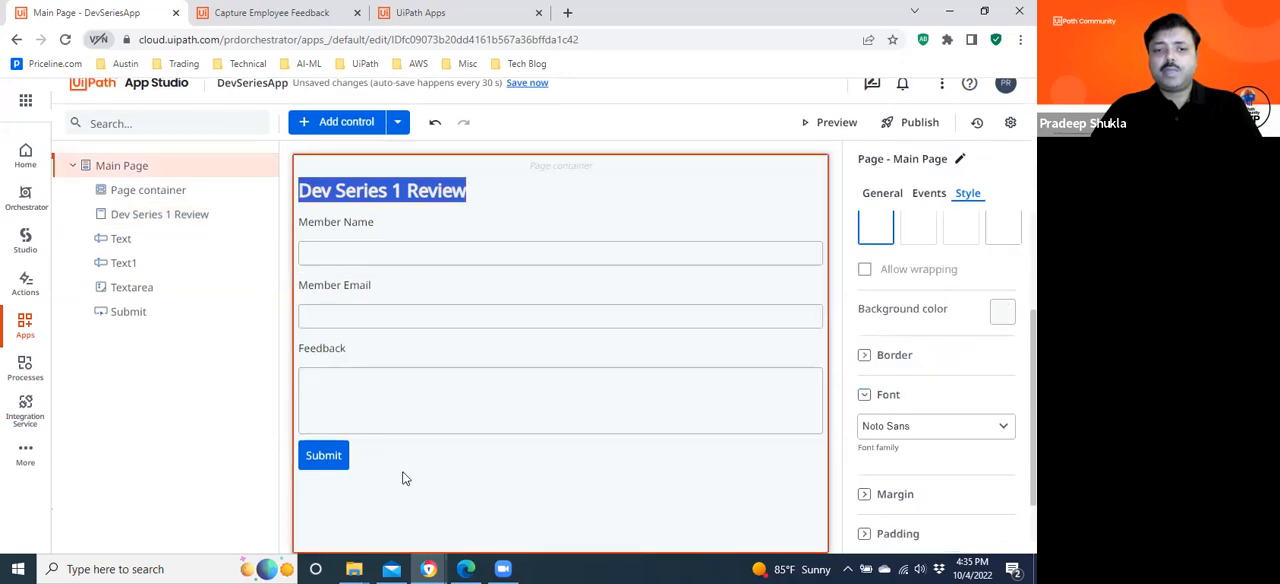
{"action": "left_click", "coordinate": [318, 456]}
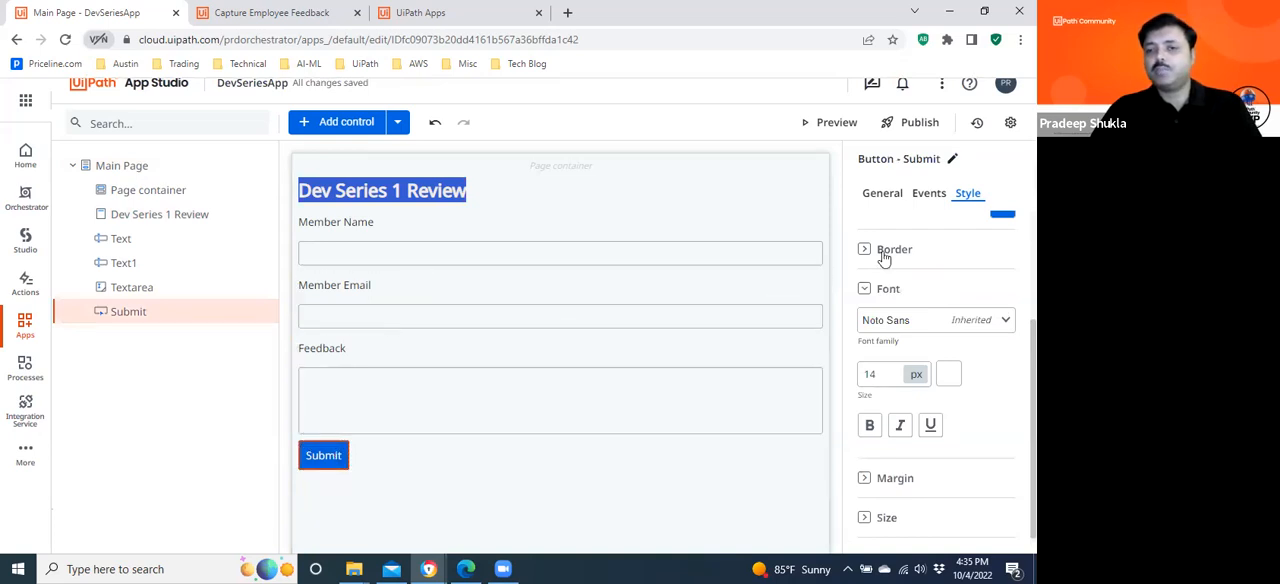
{"action": "left_click", "coordinate": [889, 199]}
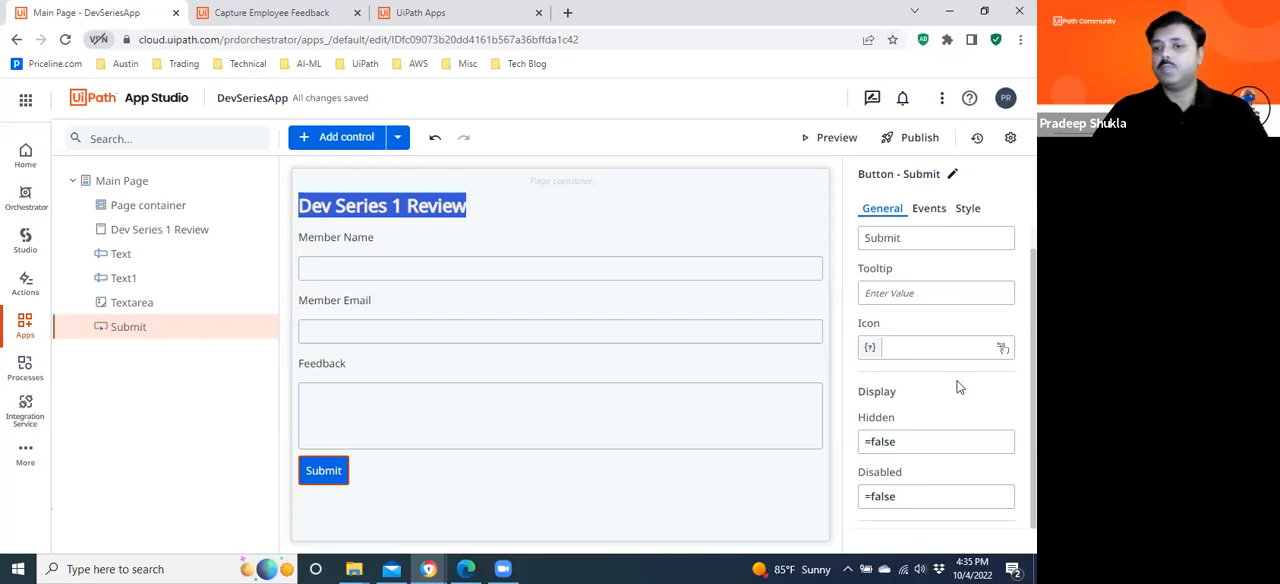
{"action": "left_click", "coordinate": [972, 215]}
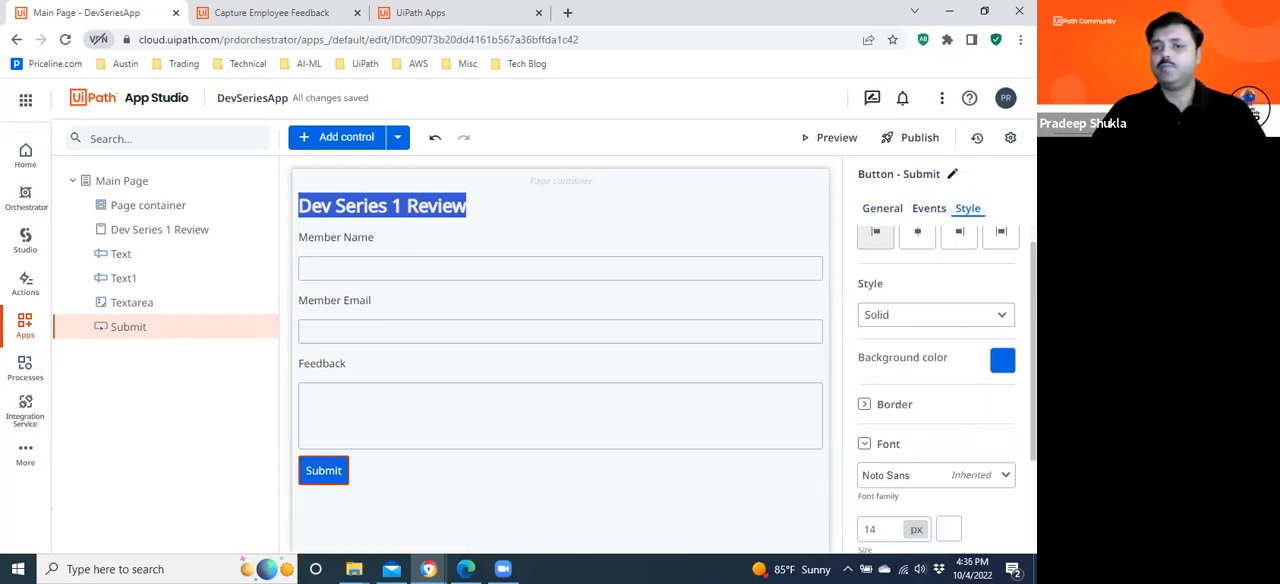
Create a click-event rule for the Submit button with a Show Message action.
{"action": "scroll", "coordinate": [936, 390], "scroll_direction": "down", "scroll_amount": 3}
{"action": "scroll", "coordinate": [936, 390], "scroll_direction": "up", "scroll_amount": 3}
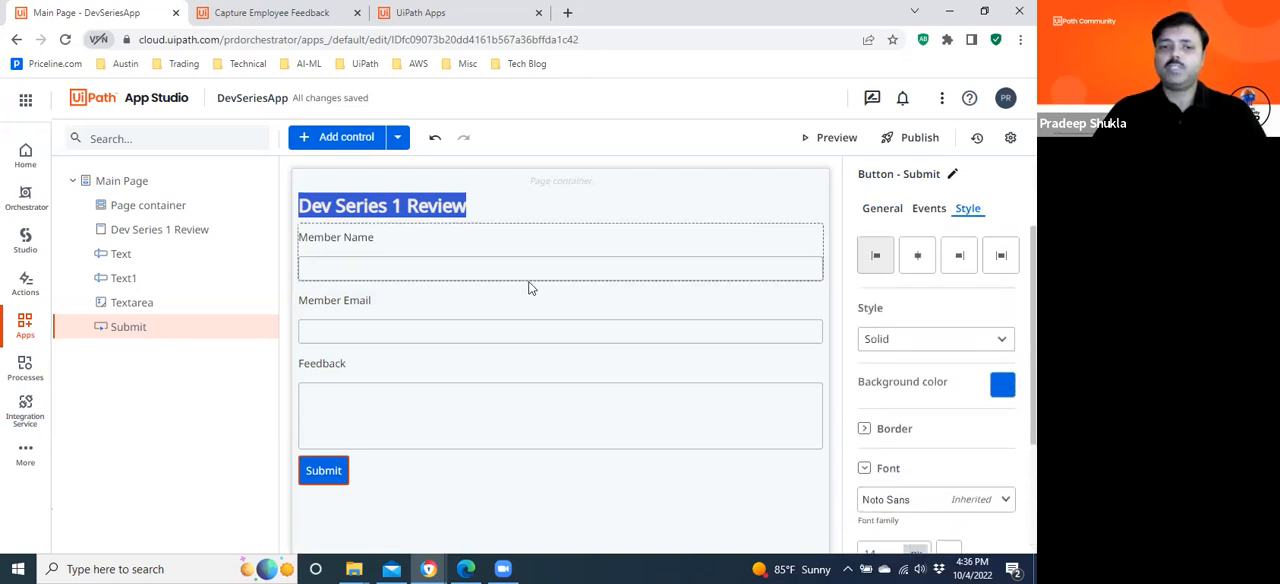
{"action": "left_click", "coordinate": [929, 210]}
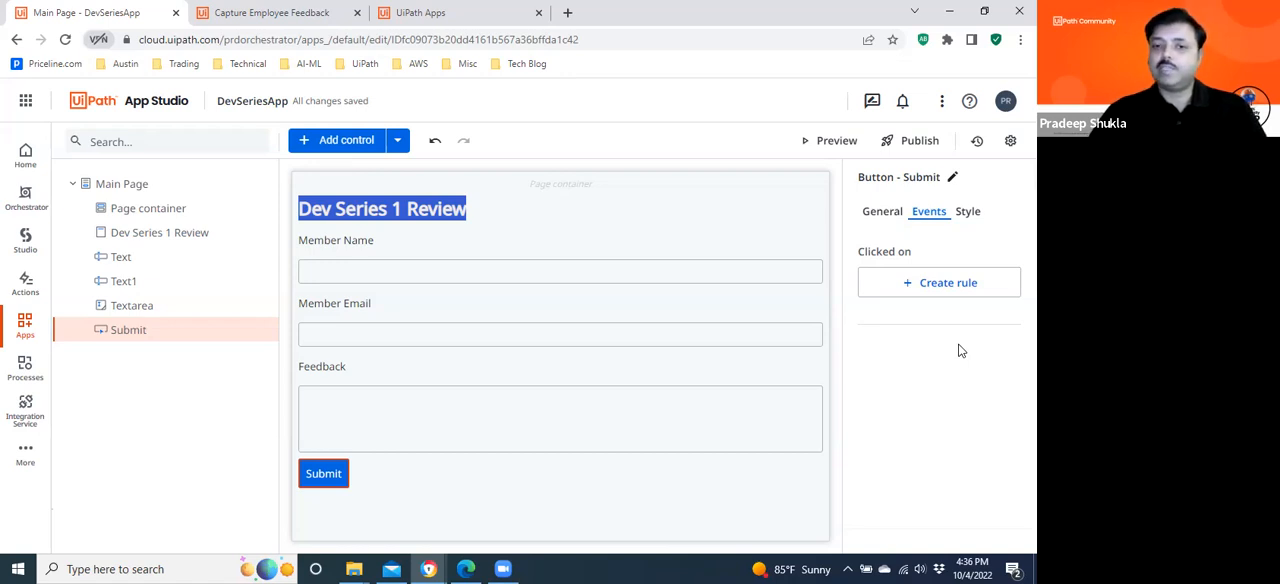
{"action": "left_click", "coordinate": [925, 286]}
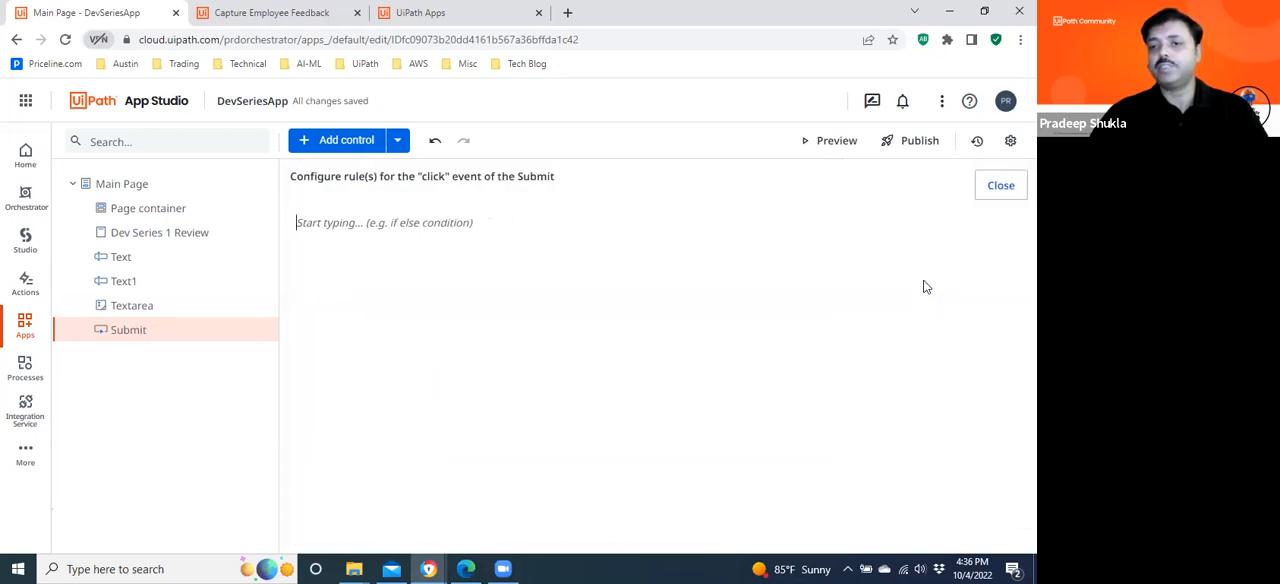
{"action": "left_click", "coordinate": [730, 266]}
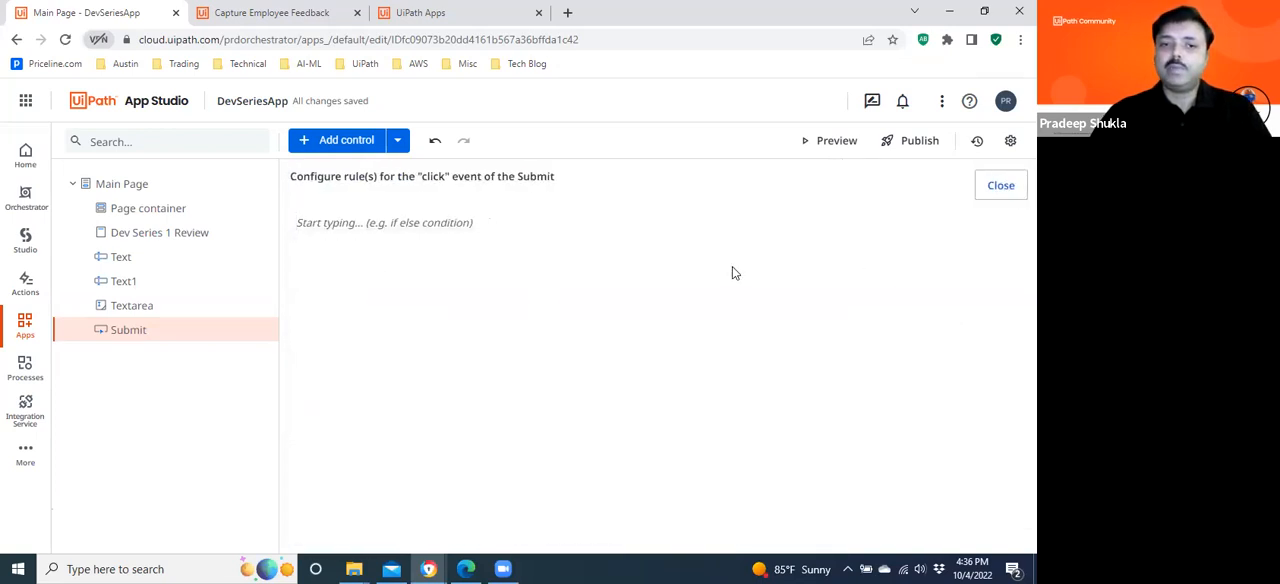
{"action": "left_click", "coordinate": [400, 223]}
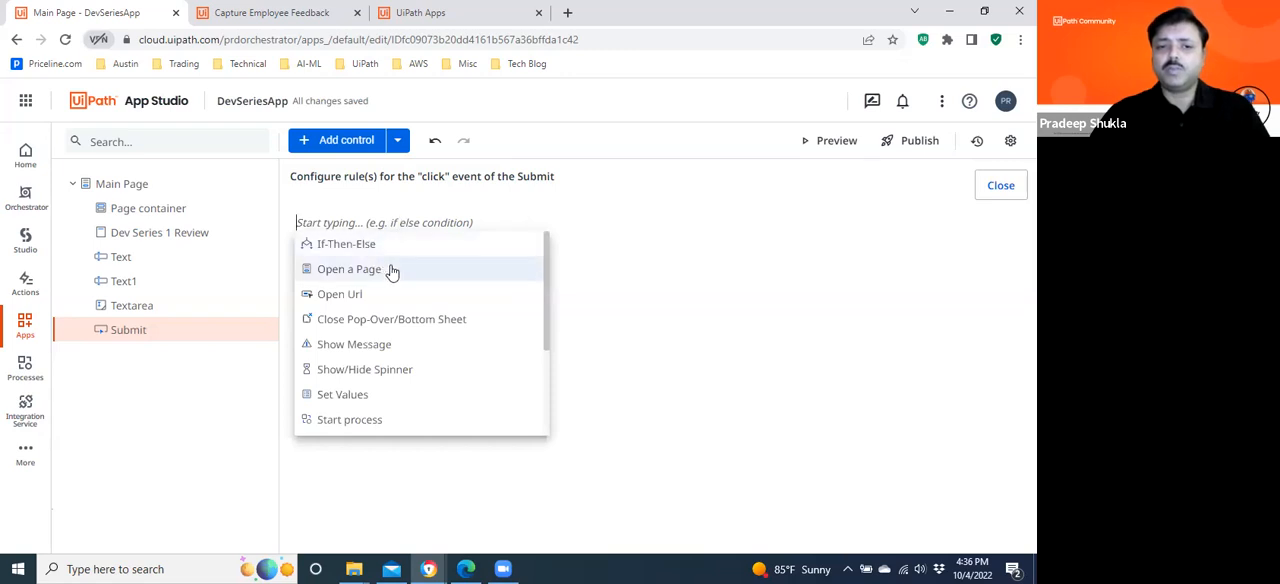
{"action": "left_click_drag", "start_coordinate": [548, 321], "coordinate": [548, 424]}
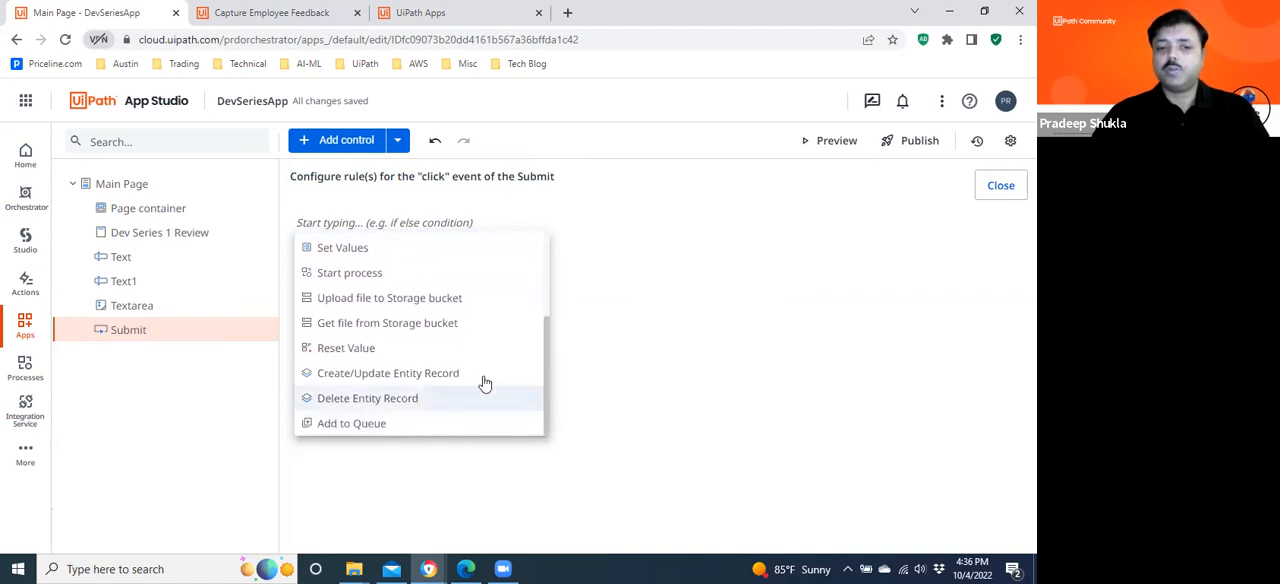
{"action": "left_click_drag", "start_coordinate": [551, 368], "coordinate": [548, 281]}
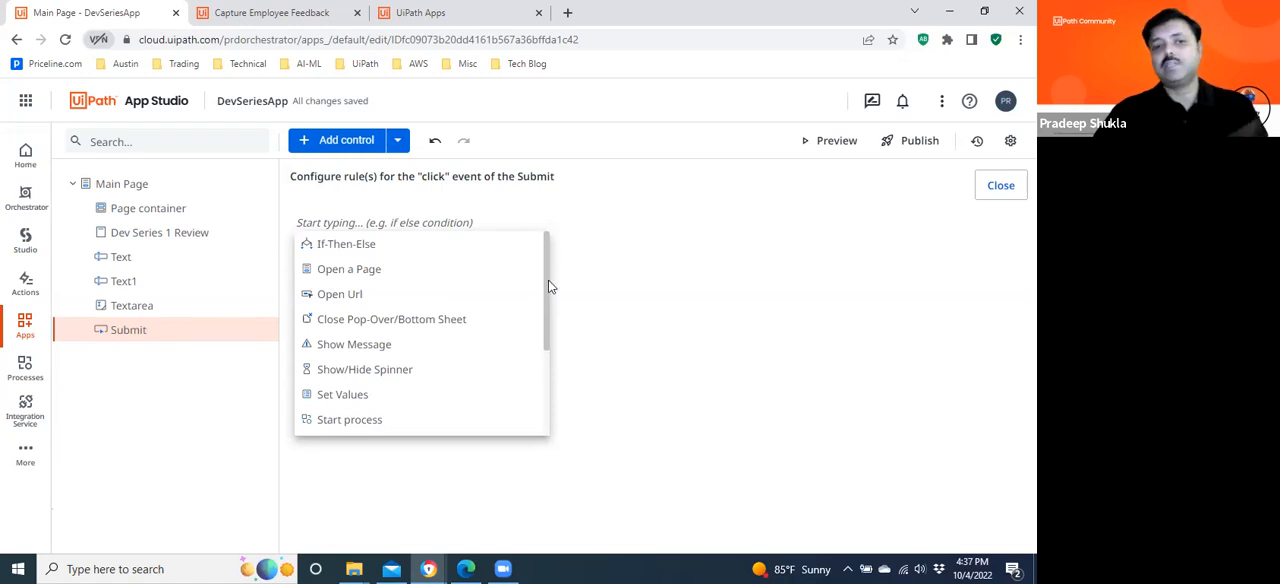
{"action": "left_click", "coordinate": [363, 344]}
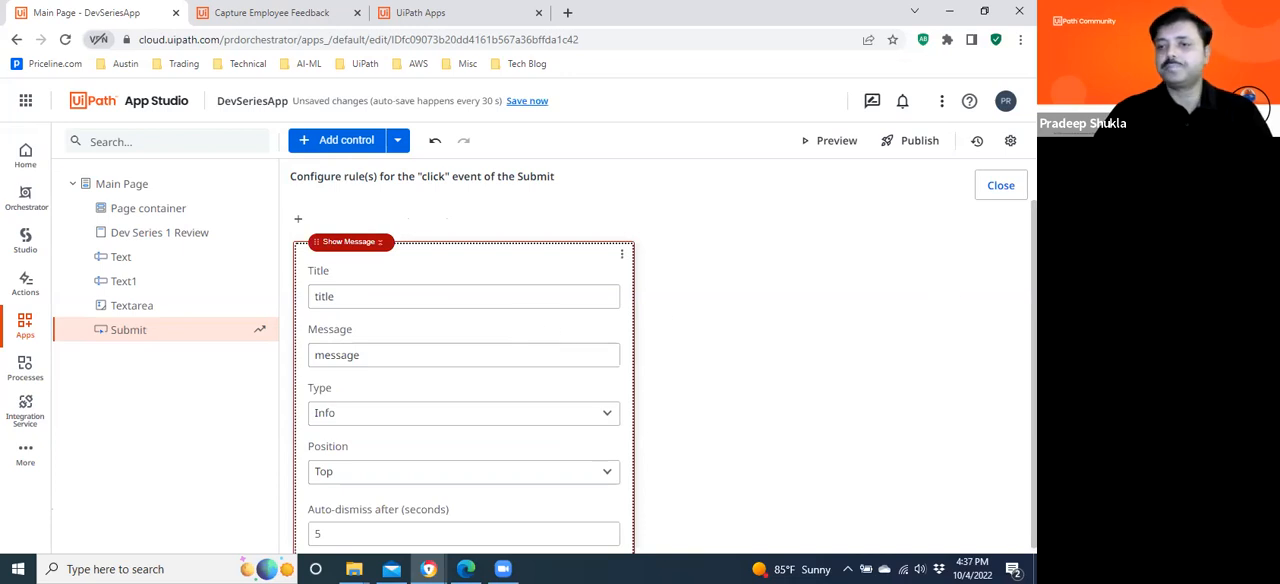
Set the Show Message text to "You feedback is summitted successfully.".
{"action": "scroll", "coordinate": [664, 376], "scroll_direction": "down", "scroll_amount": 1}
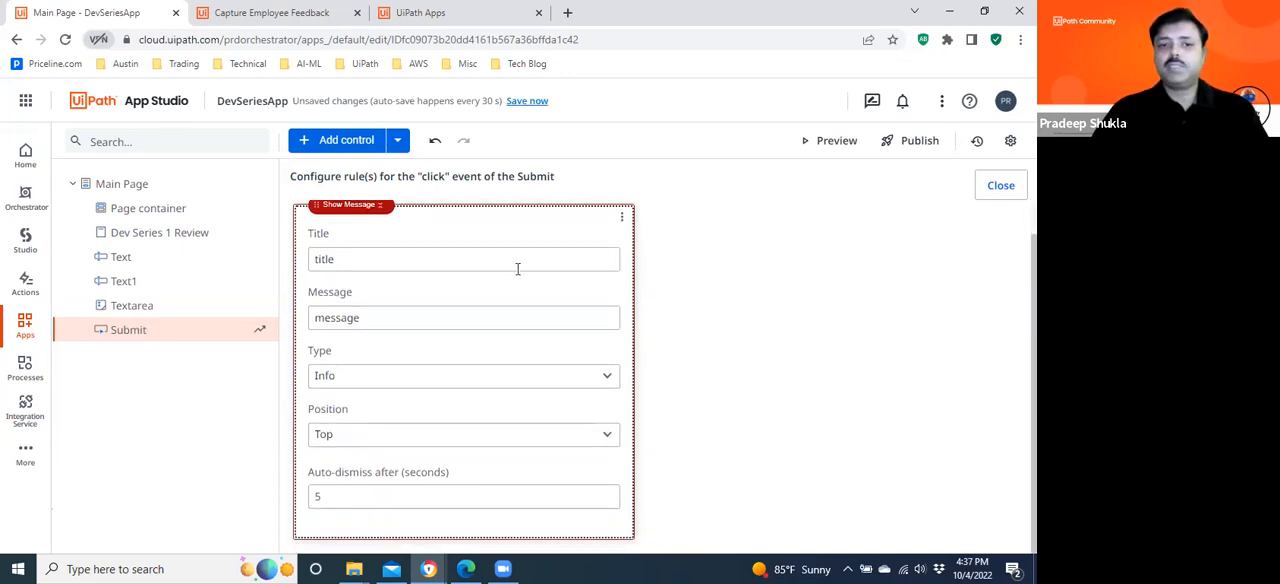
{"action": "left_click", "coordinate": [429, 263]}
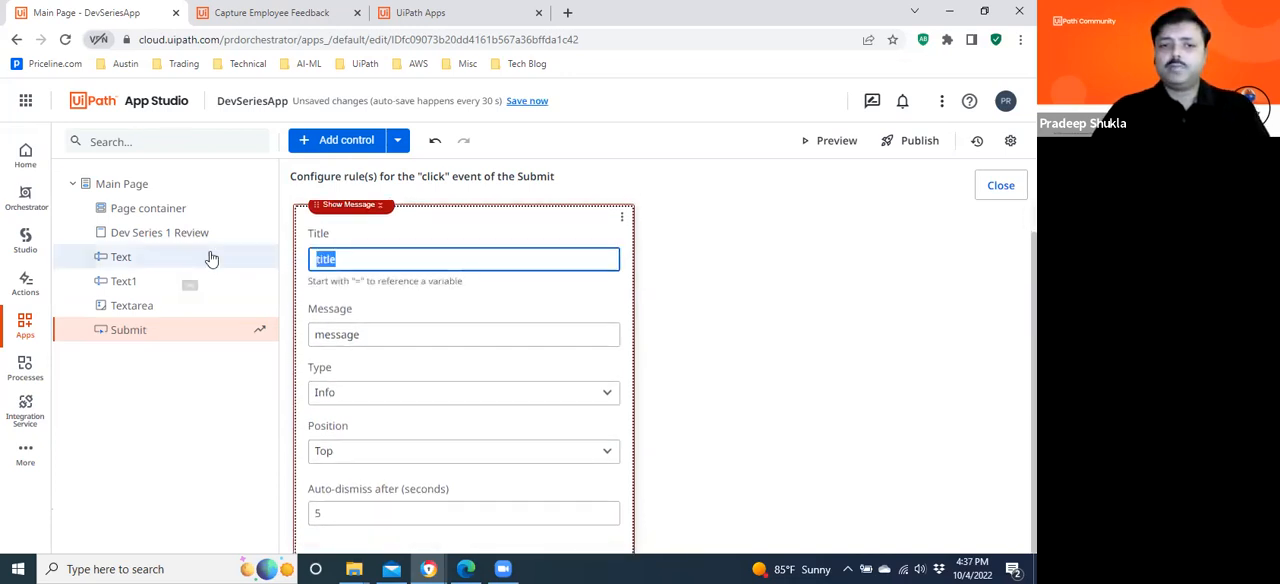
{"action": "left_click", "coordinate": [378, 332]}
{"action": "type", "text": "Yo"}
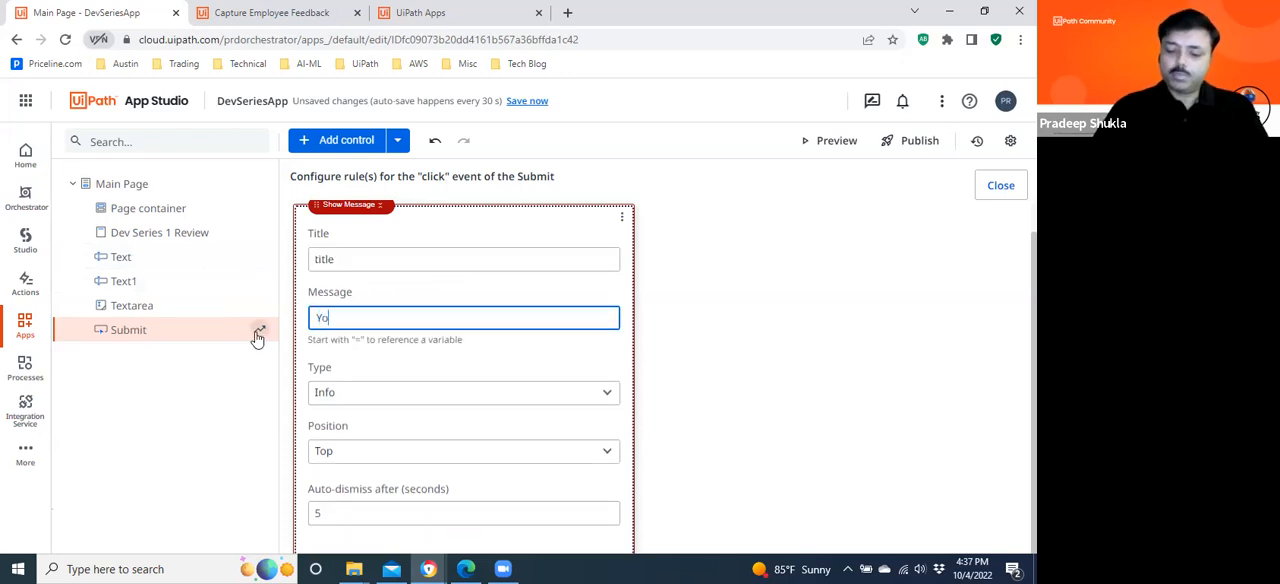
{"action": "type", "text": "u feedback "}
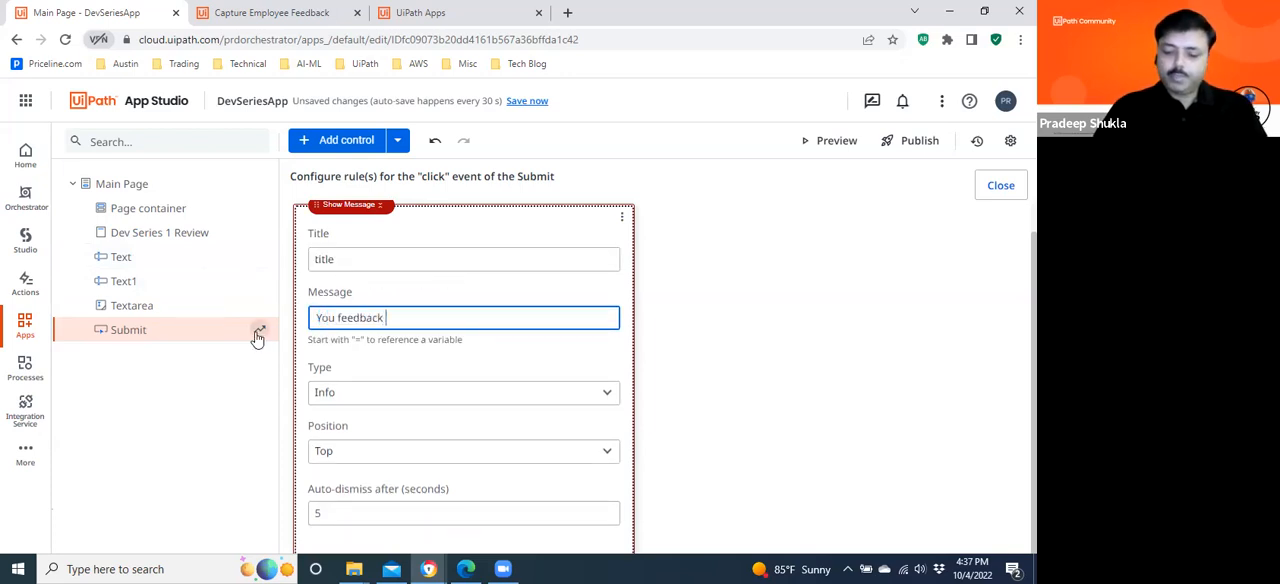
{"action": "type", "text": "is subm"}
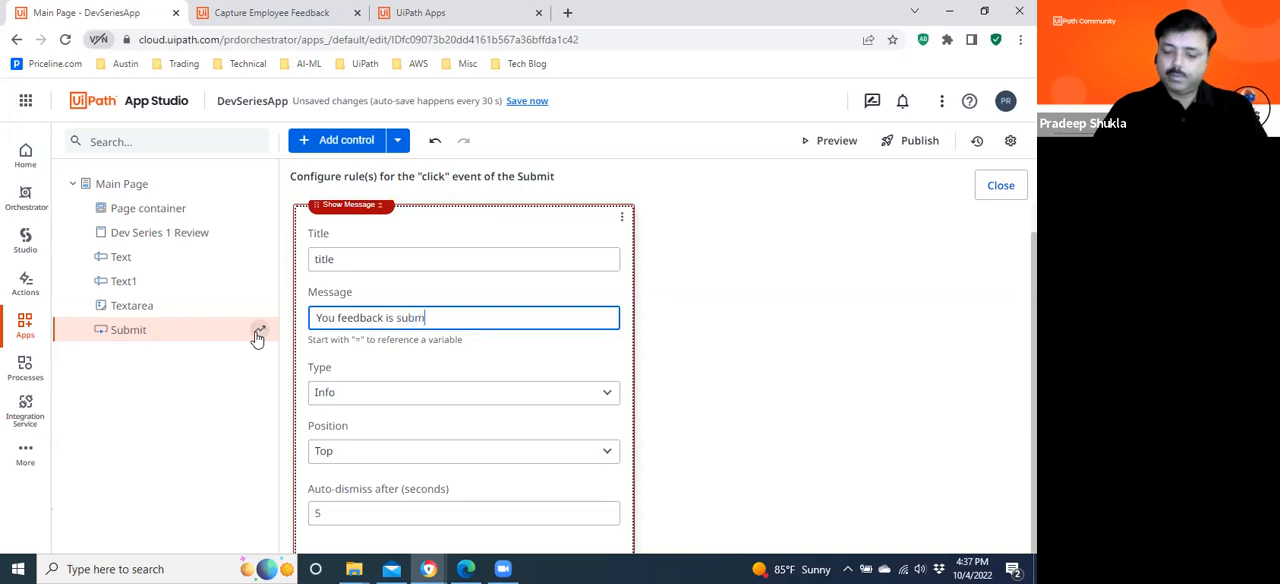
{"action": "type", "text": "ittedd successfully"}
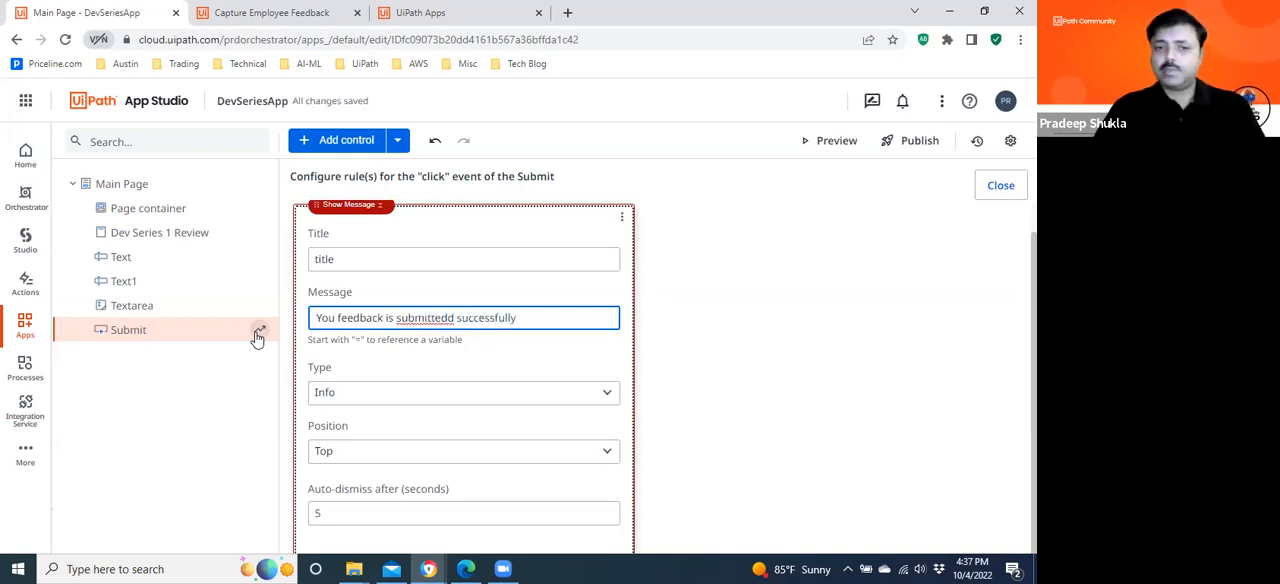
{"action": "right_click", "coordinate": [421, 320]}
{"action": "left_click", "coordinate": [565, 325]}
{"action": "left_click", "coordinate": [556, 318]}
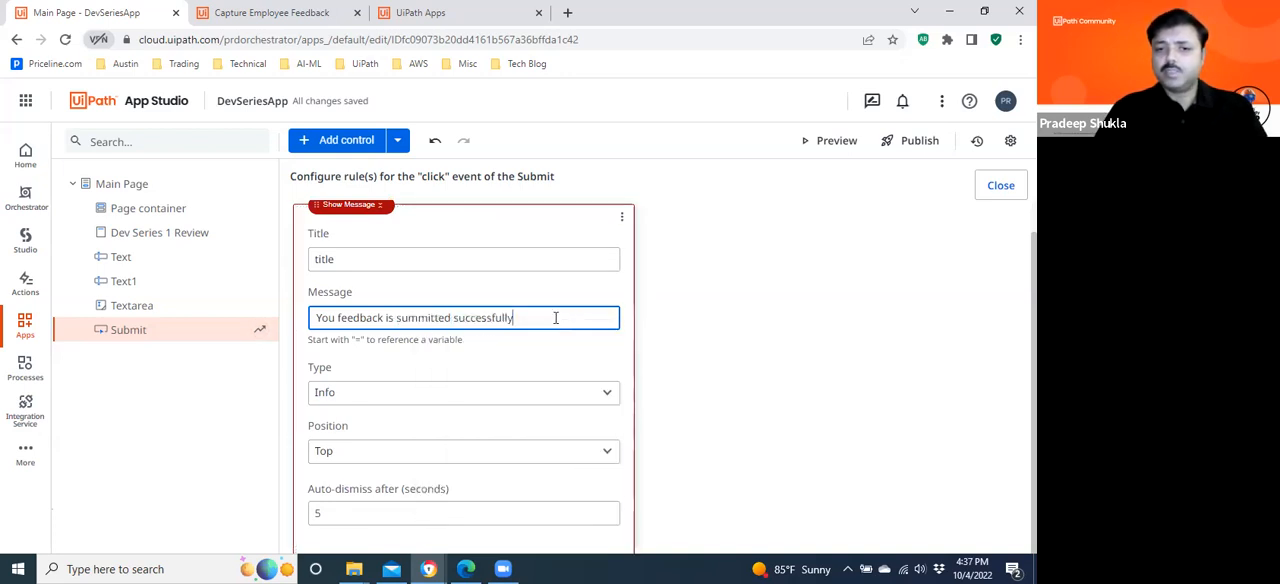
{"action": "type", "text": "."}
Set the Show Message title to "Dev Series - UiPath Apps".
{"action": "double_click", "coordinate": [348, 258]}
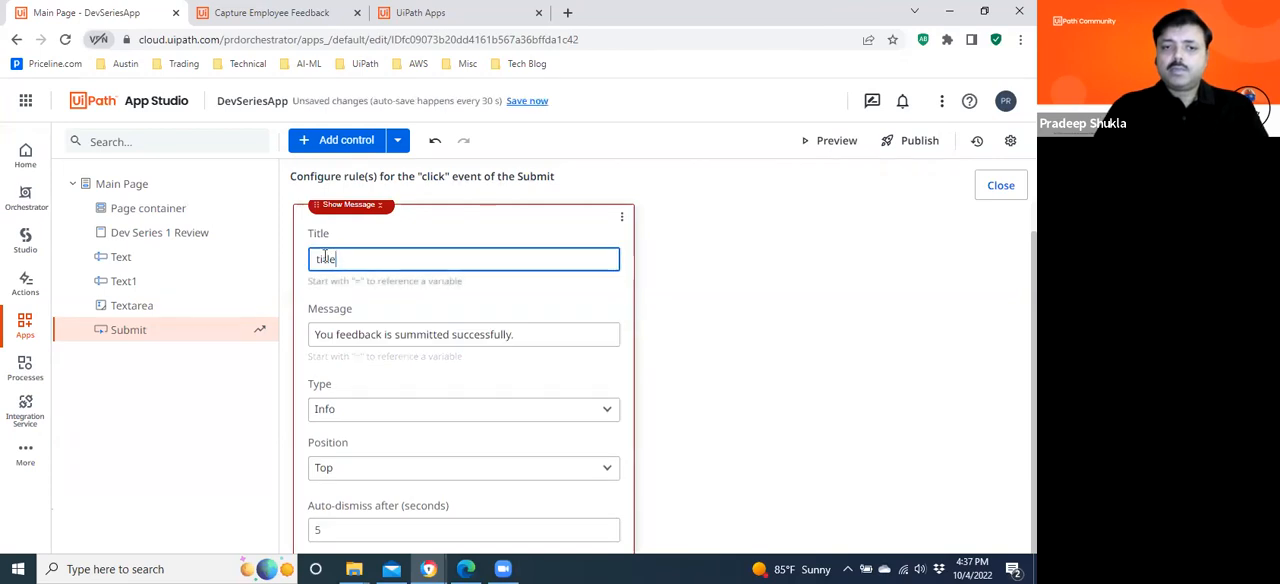
{"action": "type", "text": "Dev Serie"}
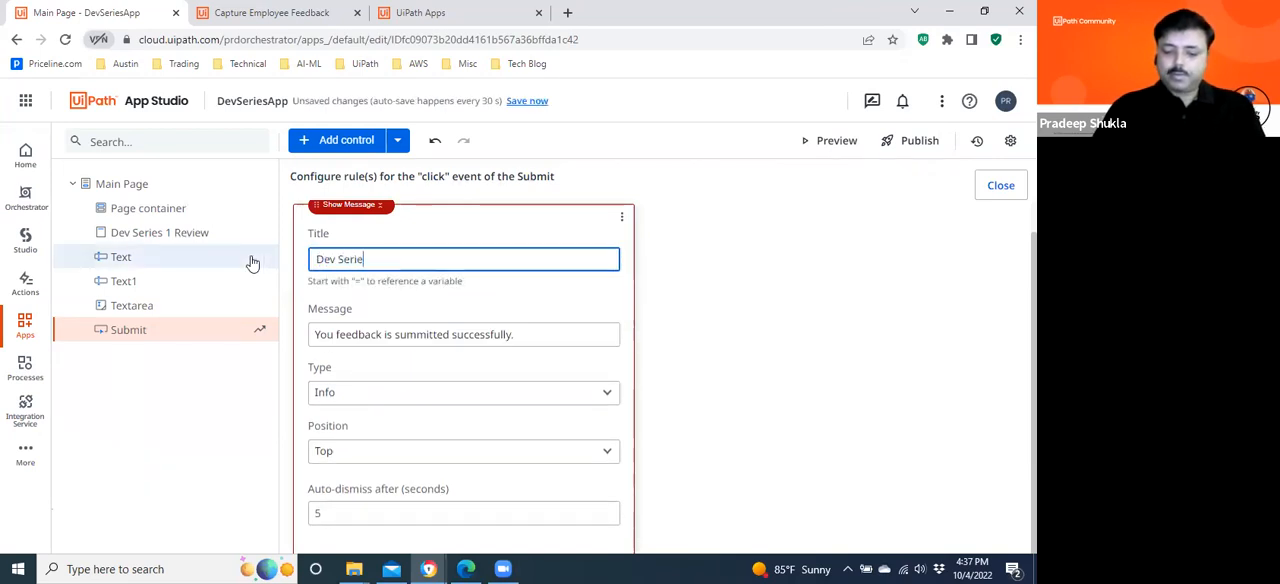
{"action": "type", "text": "s - UiPath Apps"}
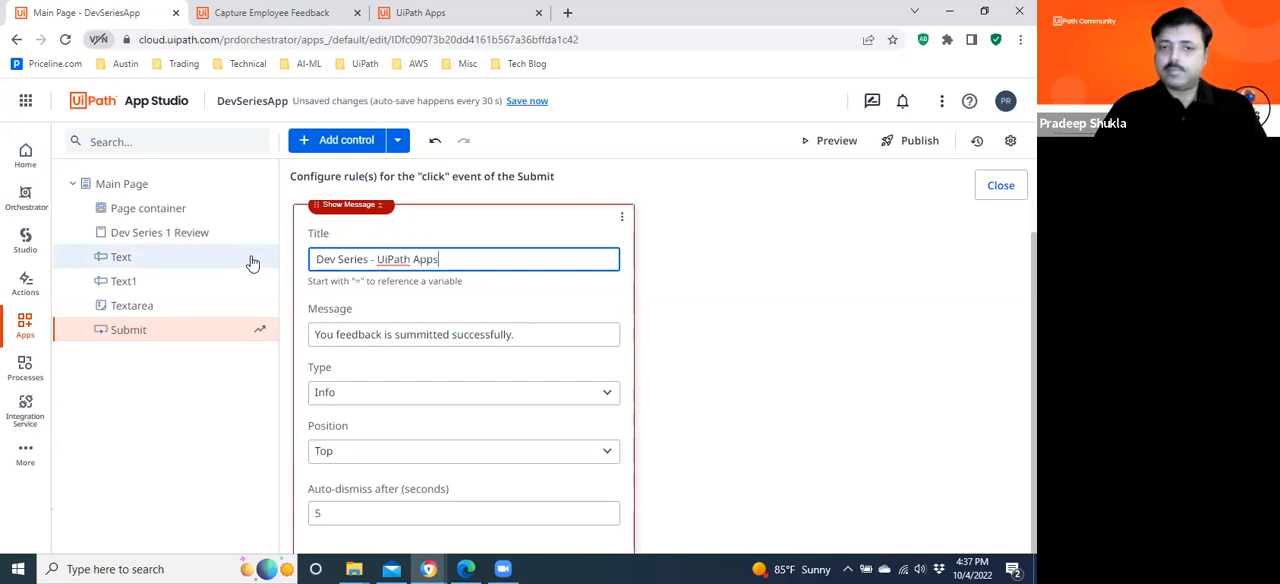
{"action": "left_click", "coordinate": [720, 289]}
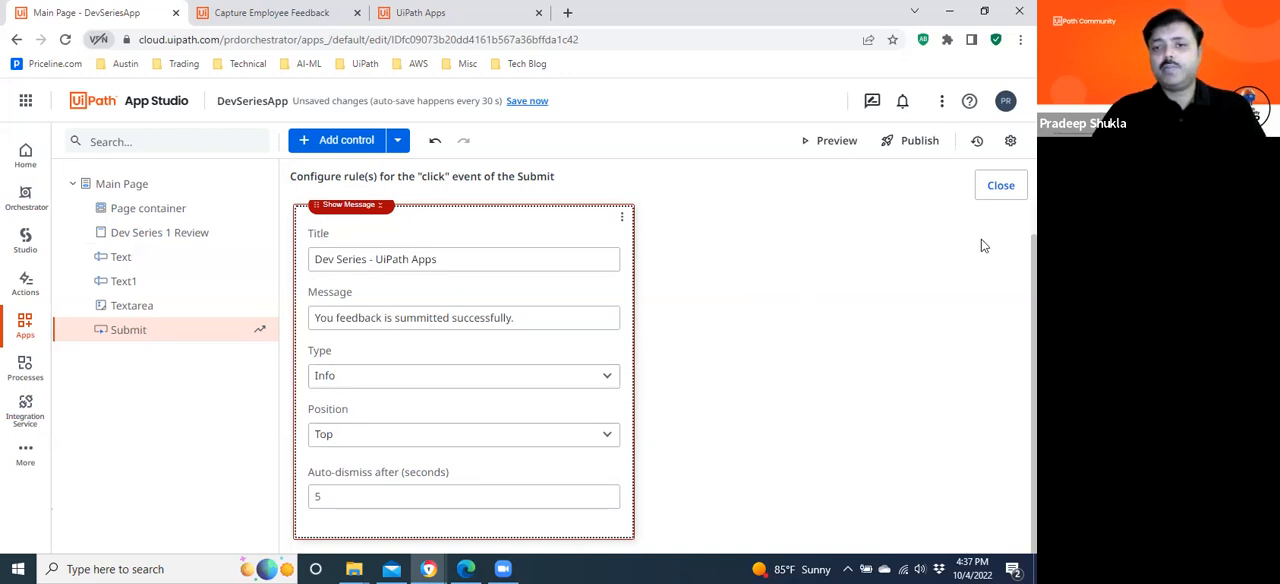
{"action": "mouse_move", "coordinate": [1034, 370]}
{"action": "left_mouse_down"}
{"action": "mouse_move", "coordinate": [1034, 338]}
{"action": "mouse_move", "coordinate": [1034, 370]}
{"action": "left_mouse_up"}
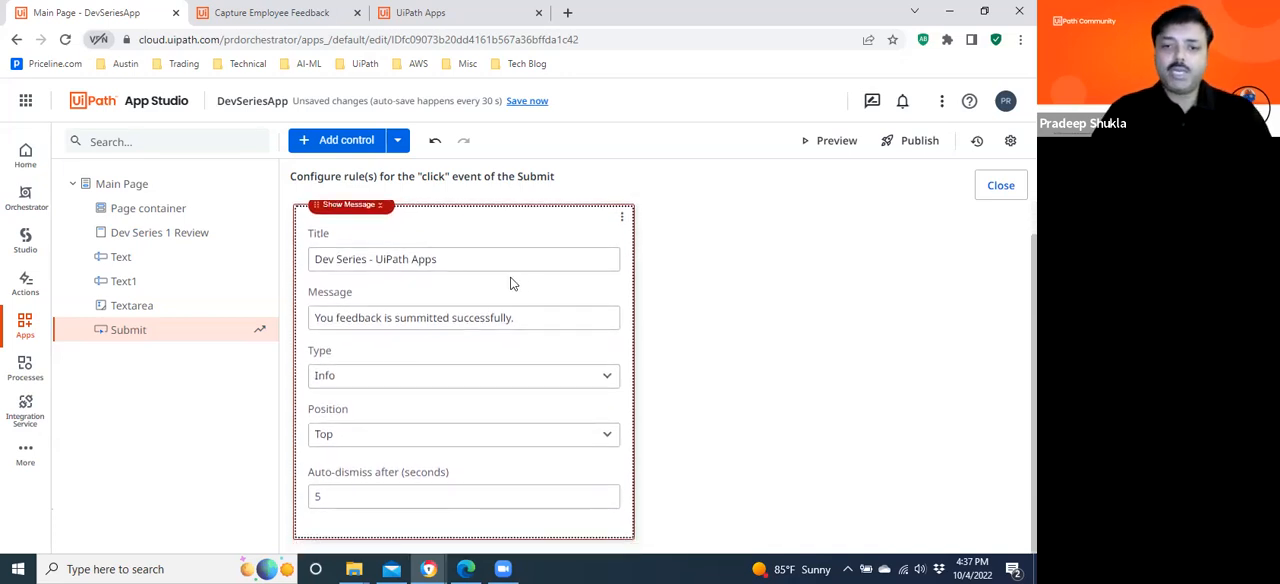
Set the message type to Success and keep its position at Top.
{"action": "left_click", "coordinate": [392, 380]}
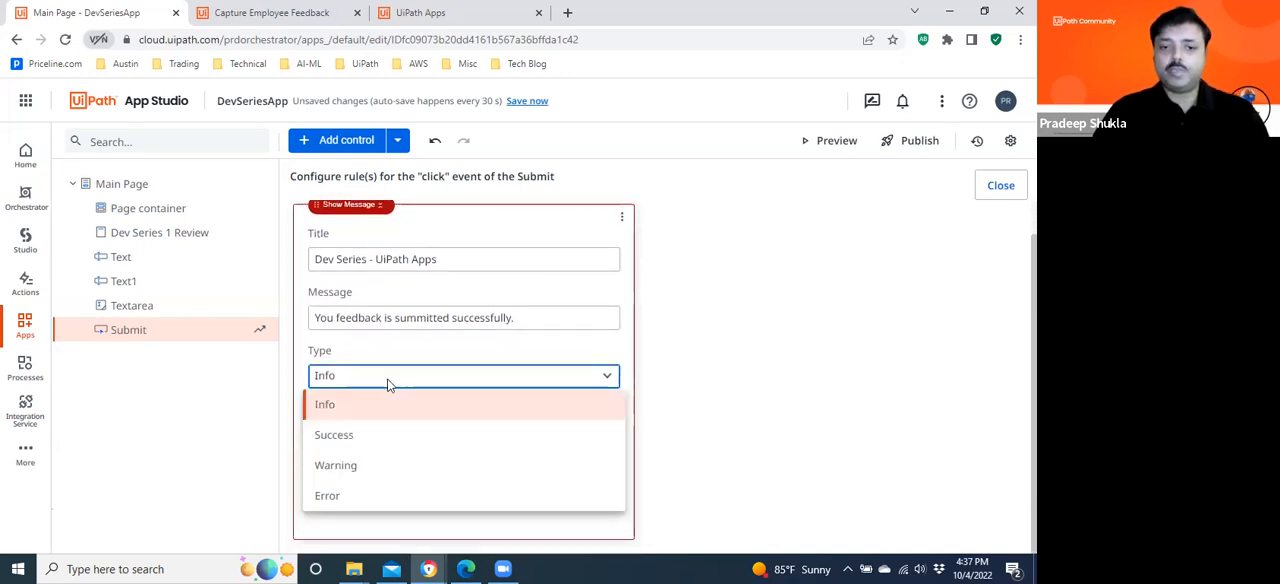
{"action": "left_click", "coordinate": [334, 438]}
{"action": "left_click", "coordinate": [474, 437]}
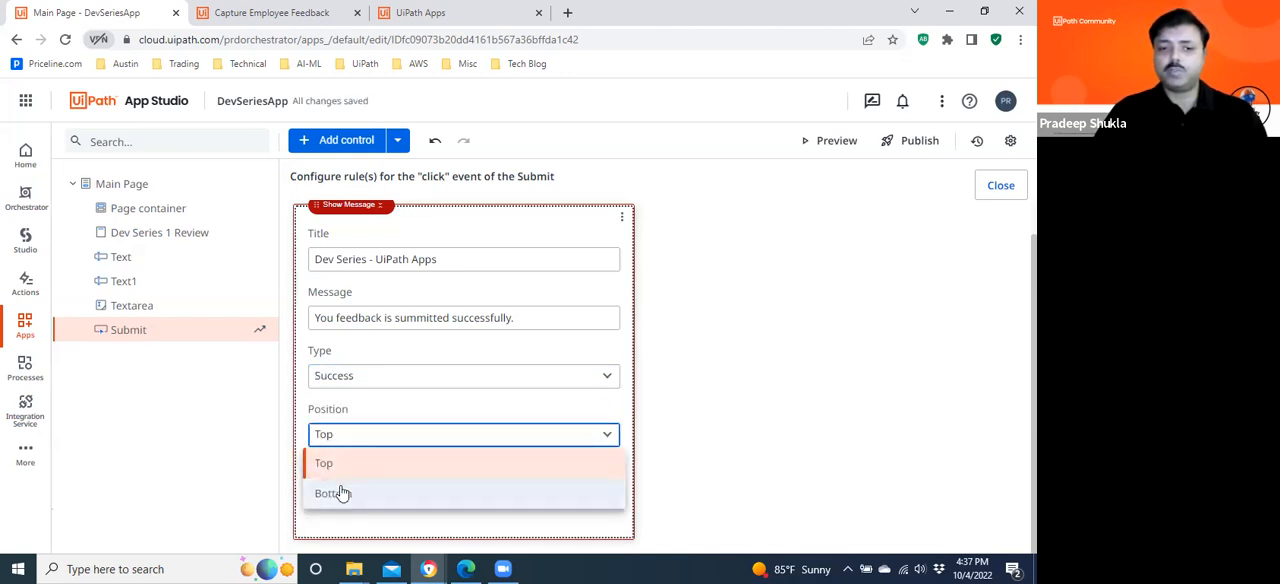
{"action": "left_click", "coordinate": [331, 466]}
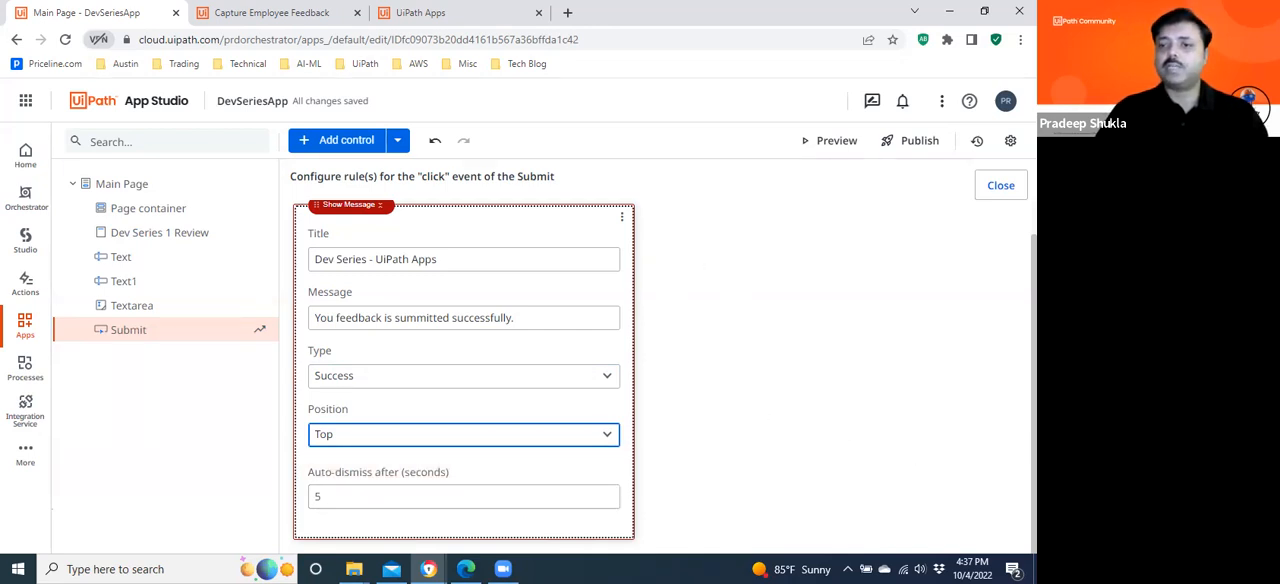
Examine the actions available for an additional rule before the Show Message action.
{"action": "scroll", "coordinate": [664, 376], "scroll_direction": "up", "scroll_amount": 1}
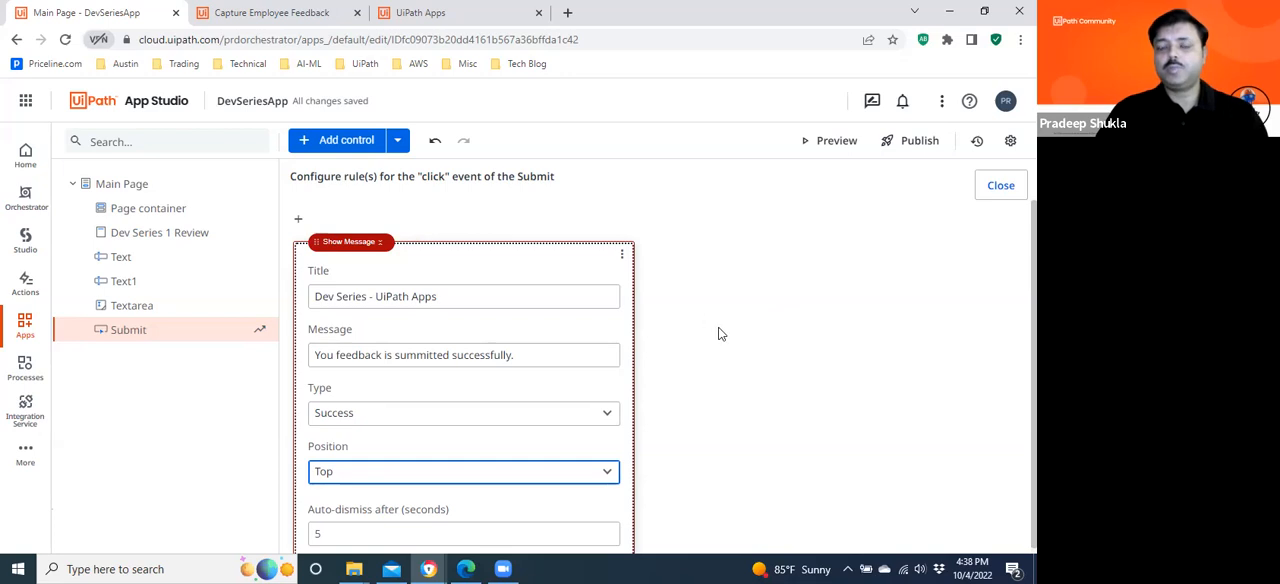
{"action": "left_click", "coordinate": [301, 222]}
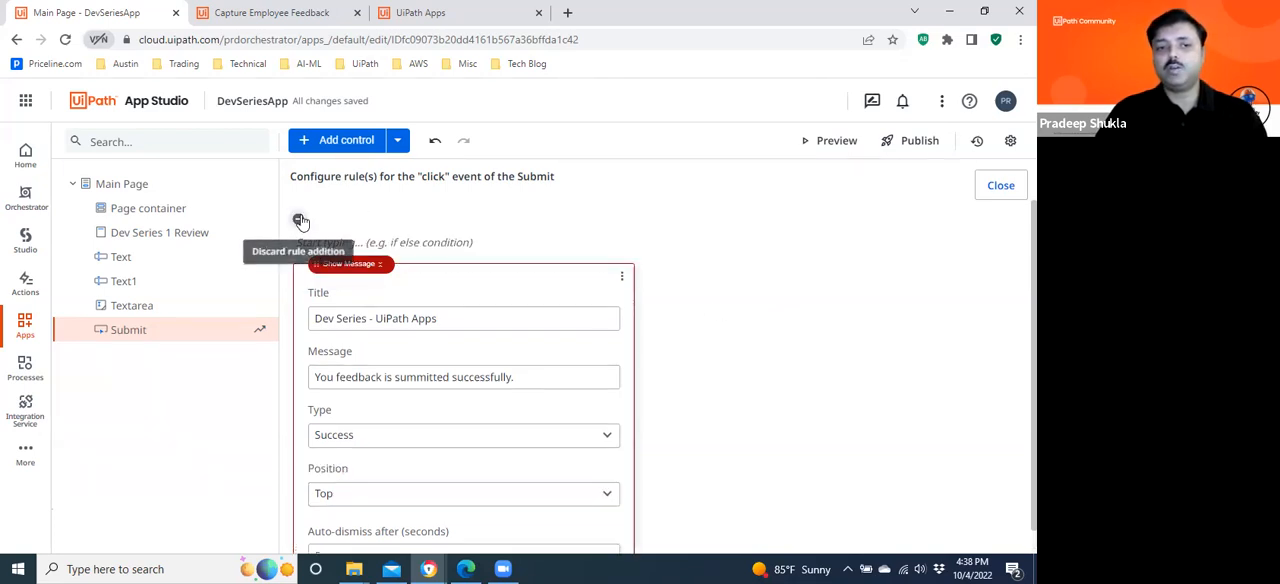
{"action": "left_click", "coordinate": [394, 242]}
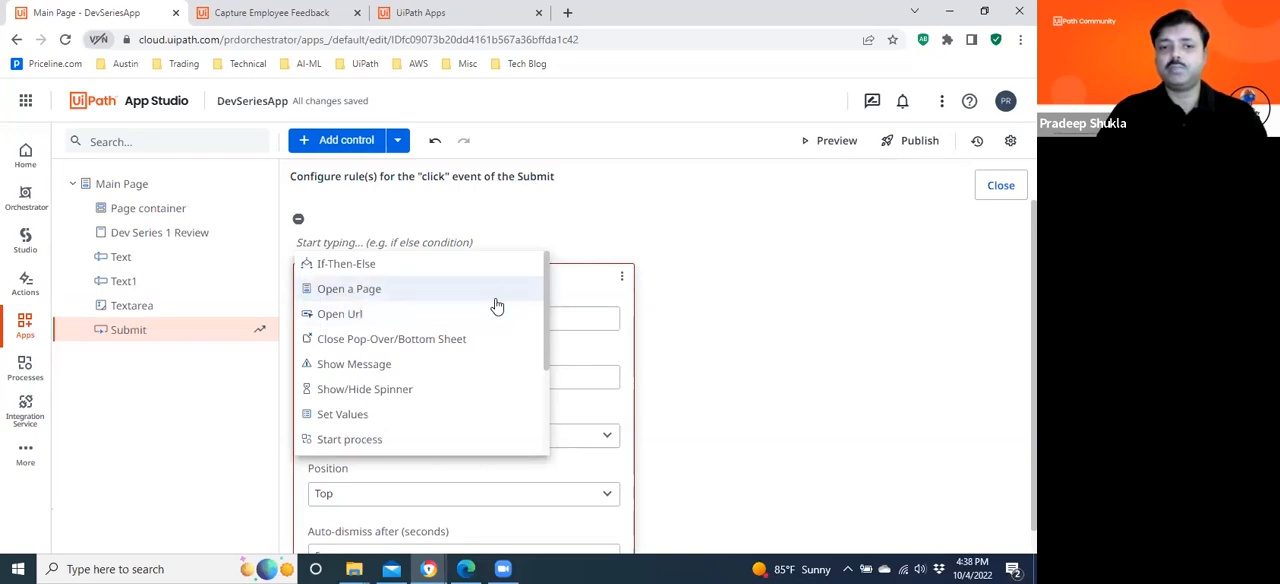
{"action": "scroll", "coordinate": [544, 300], "scroll_direction": "down", "scroll_amount": 2}
{"action": "scroll", "coordinate": [544, 292], "scroll_direction": "up", "scroll_amount": 2}
{"action": "scroll", "coordinate": [545, 307], "scroll_direction": "down", "scroll_amount": 3}
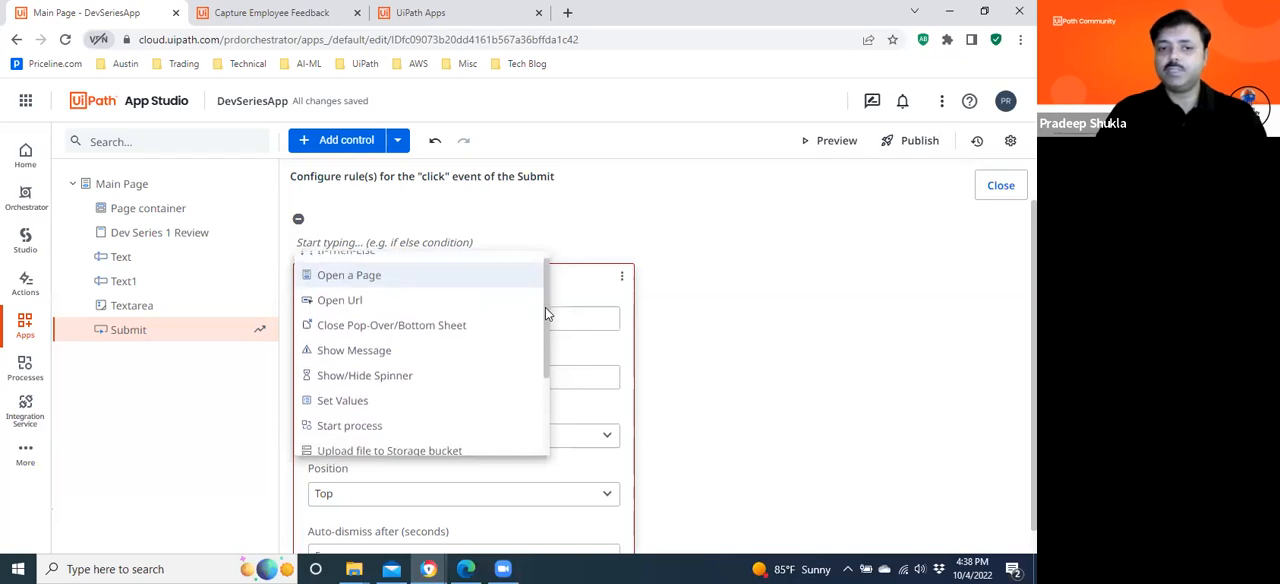
{"action": "scroll", "coordinate": [548, 348], "scroll_direction": "down", "scroll_amount": 3}
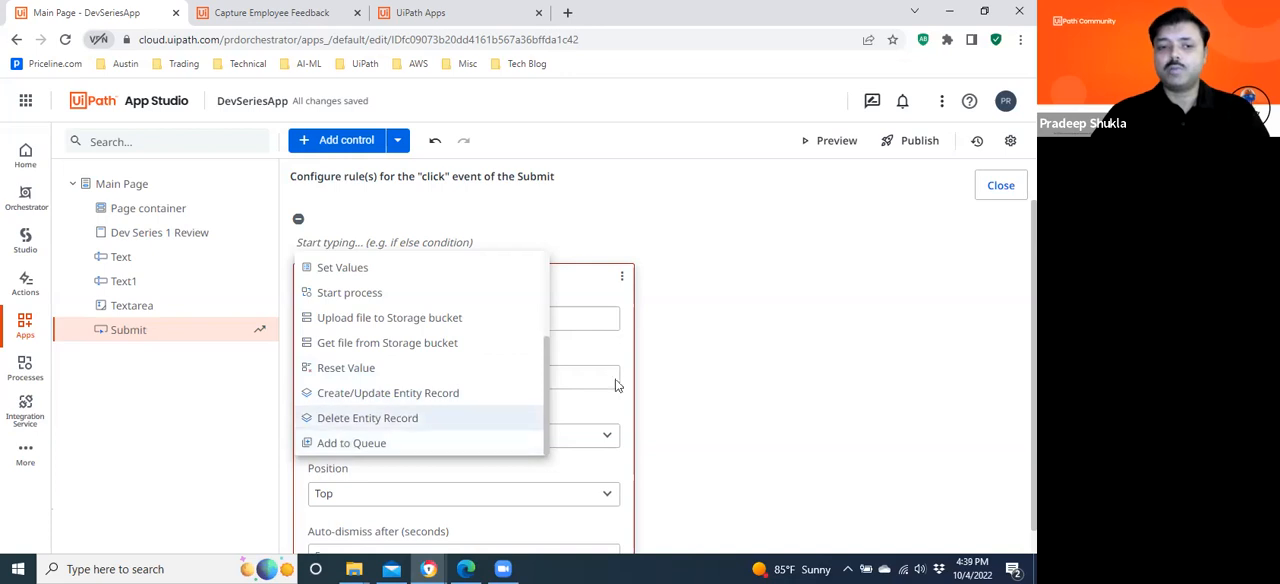
{"action": "left_click", "coordinate": [815, 294]}
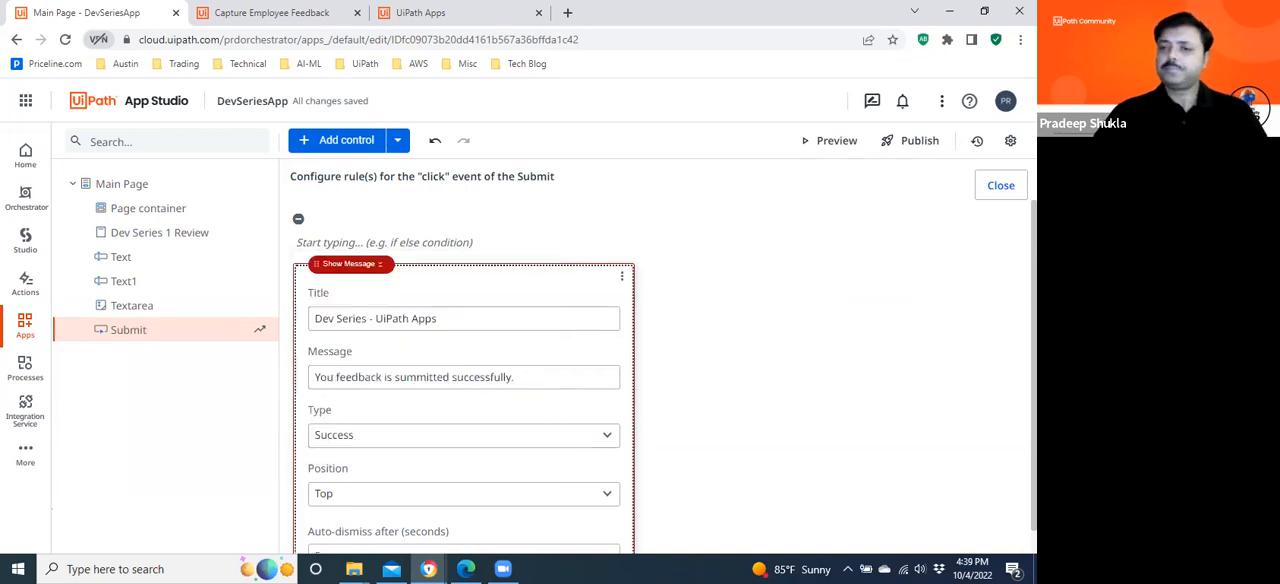
{"action": "scroll", "coordinate": [660, 360], "scroll_direction": "down", "scroll_amount": 2}
{"action": "scroll", "coordinate": [660, 360], "scroll_direction": "up", "scroll_amount": 2}
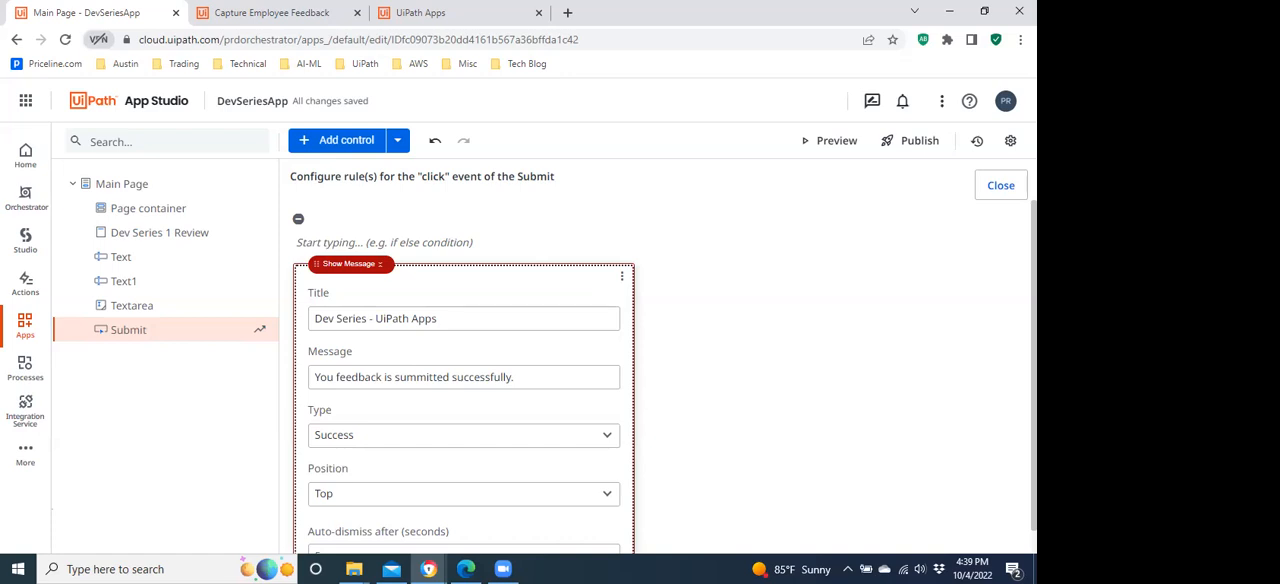
{"action": "scroll", "coordinate": [665, 377], "scroll_direction": "down", "scroll_amount": 1}
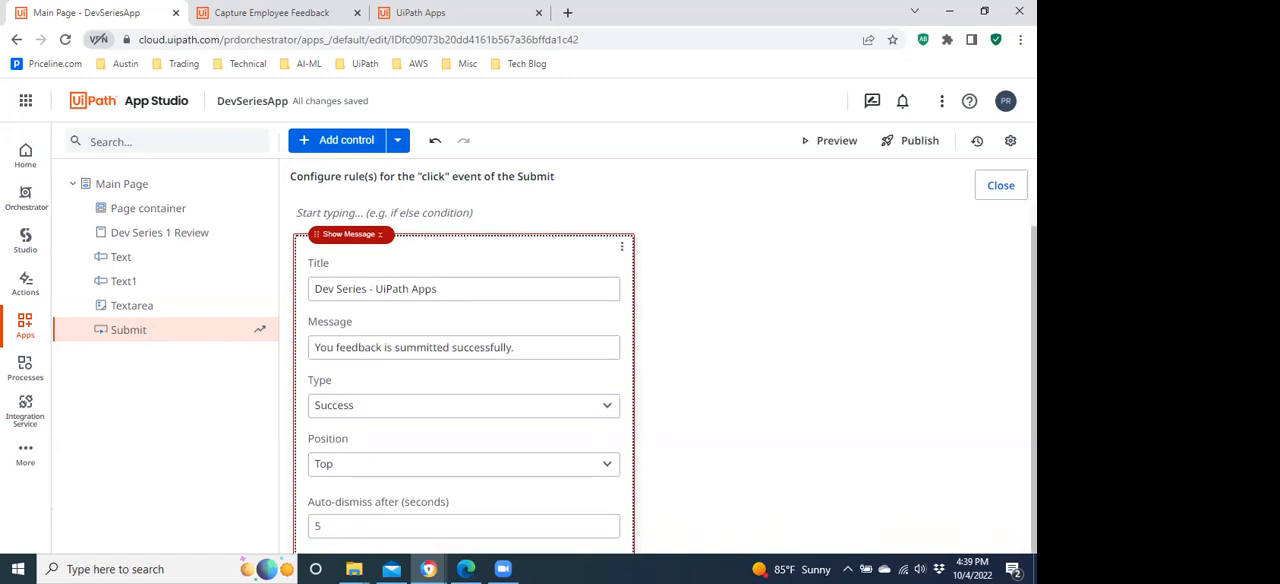
{"action": "scroll", "coordinate": [465, 380], "scroll_direction": "down", "scroll_amount": 1}
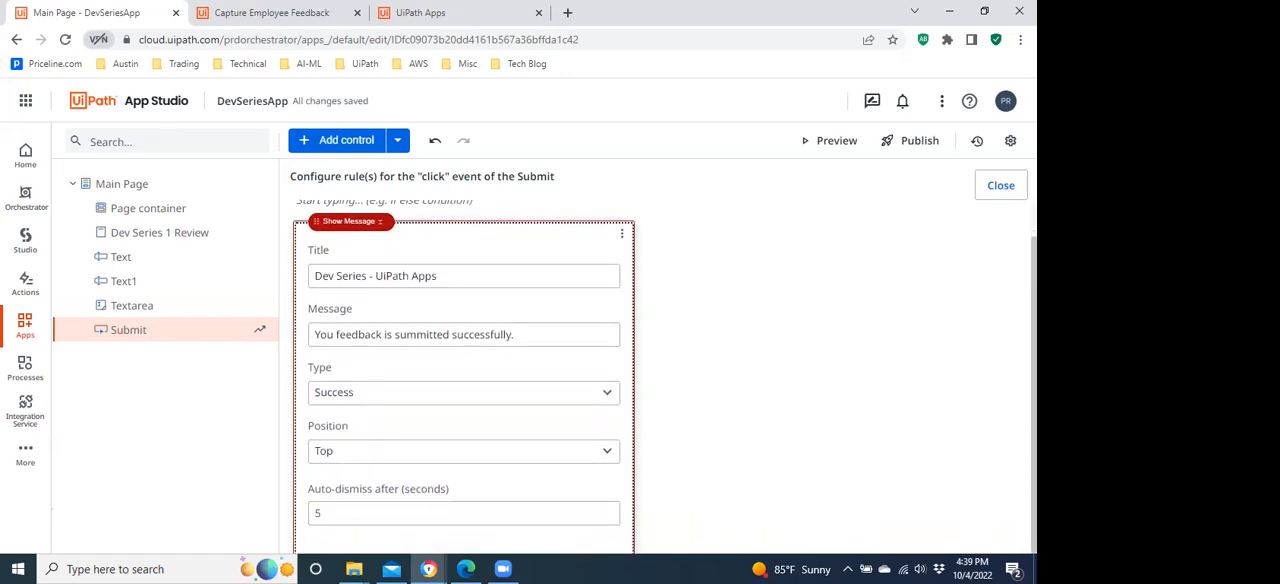
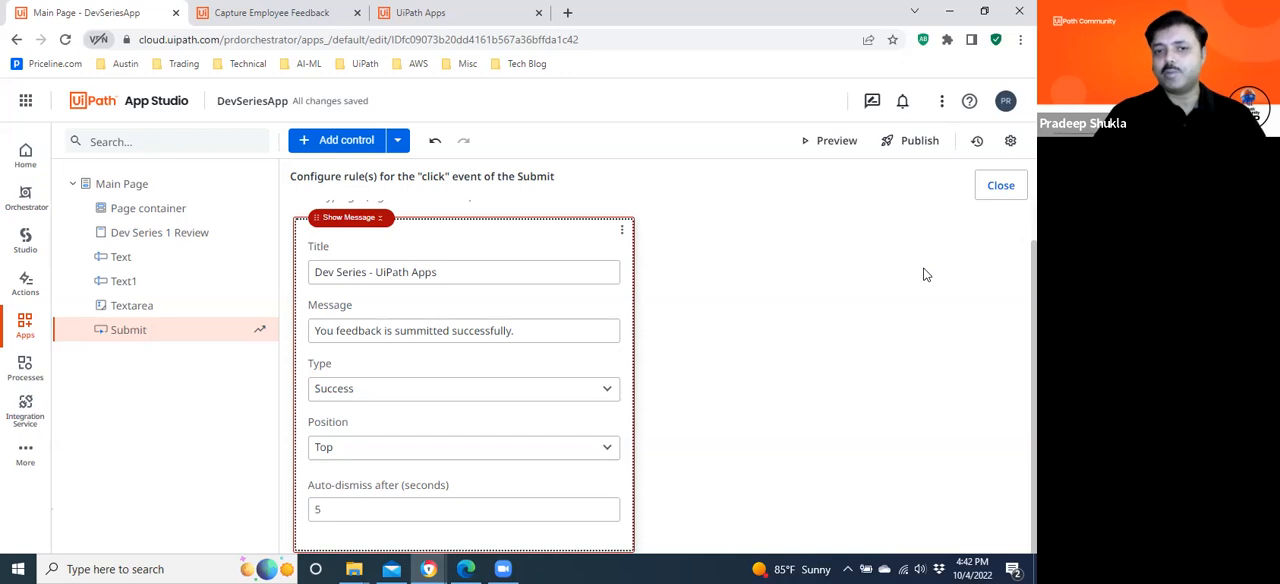
Close the Submit rule editor, preview the app, and enter the member's full name in the Member Name field.
{"action": "left_click", "coordinate": [1000, 187]}
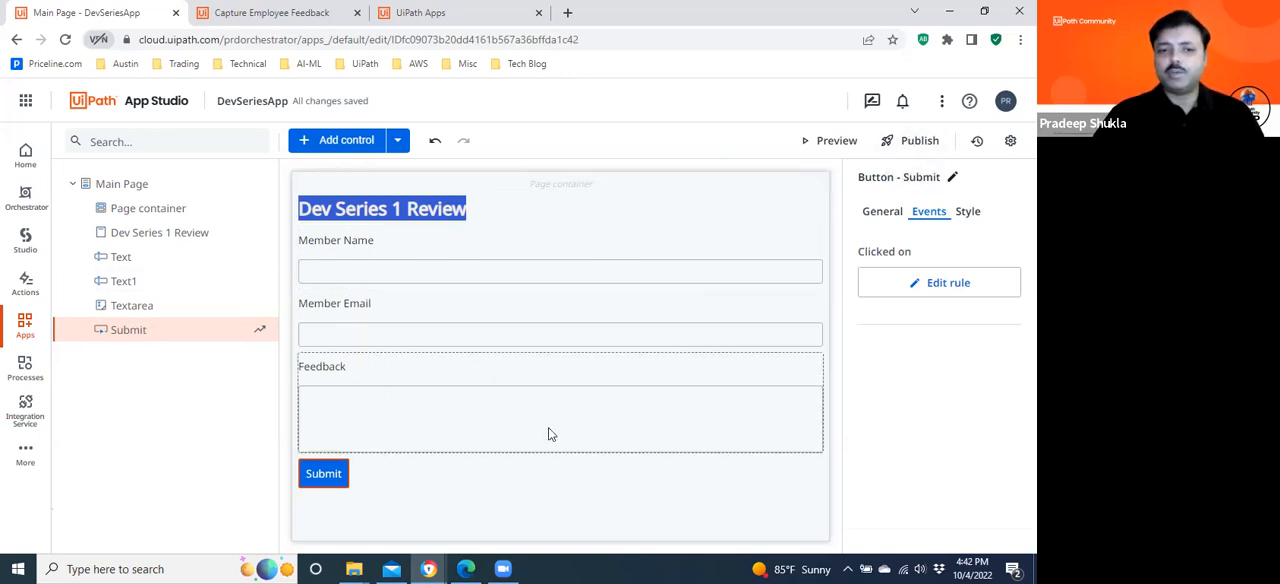
{"action": "left_click", "coordinate": [828, 144]}
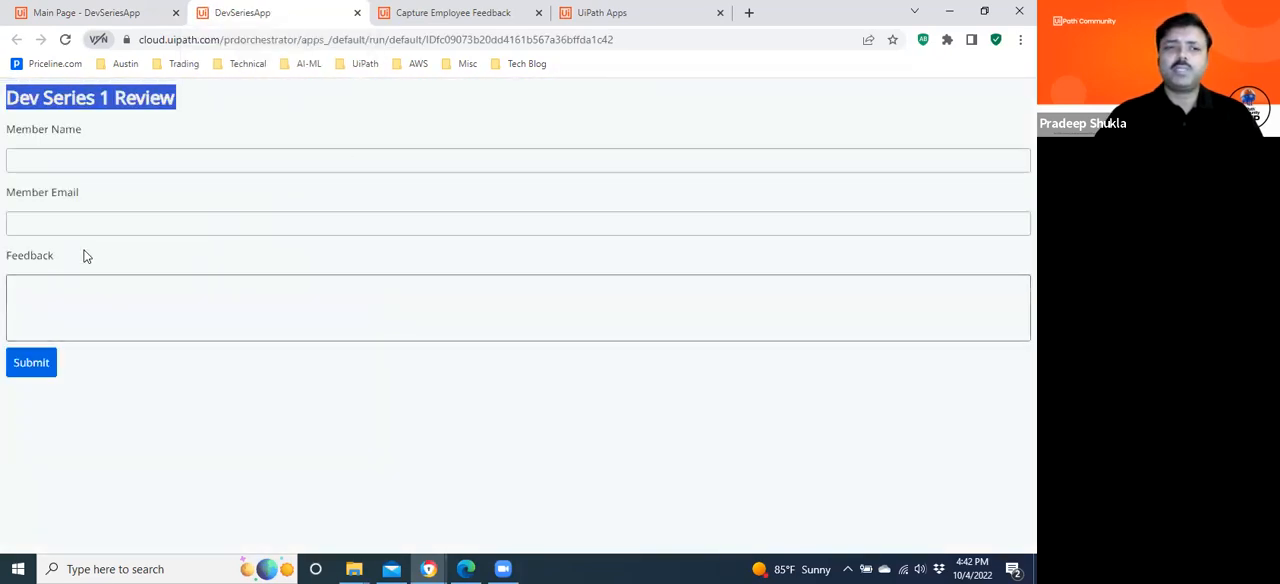
{"action": "left_click", "coordinate": [60, 161]}
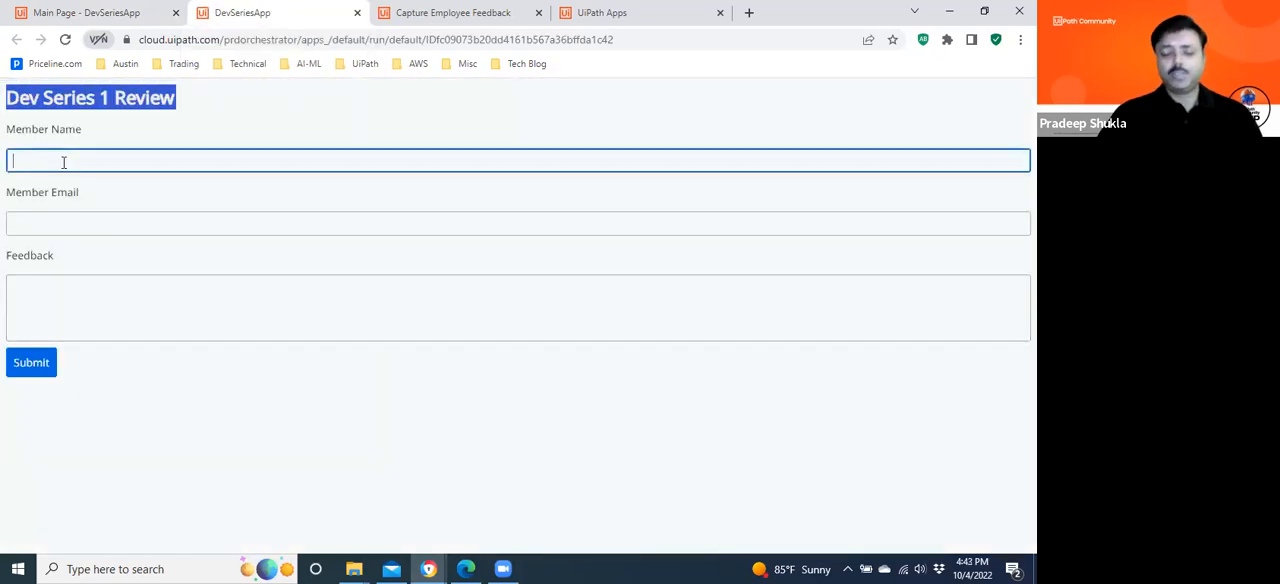
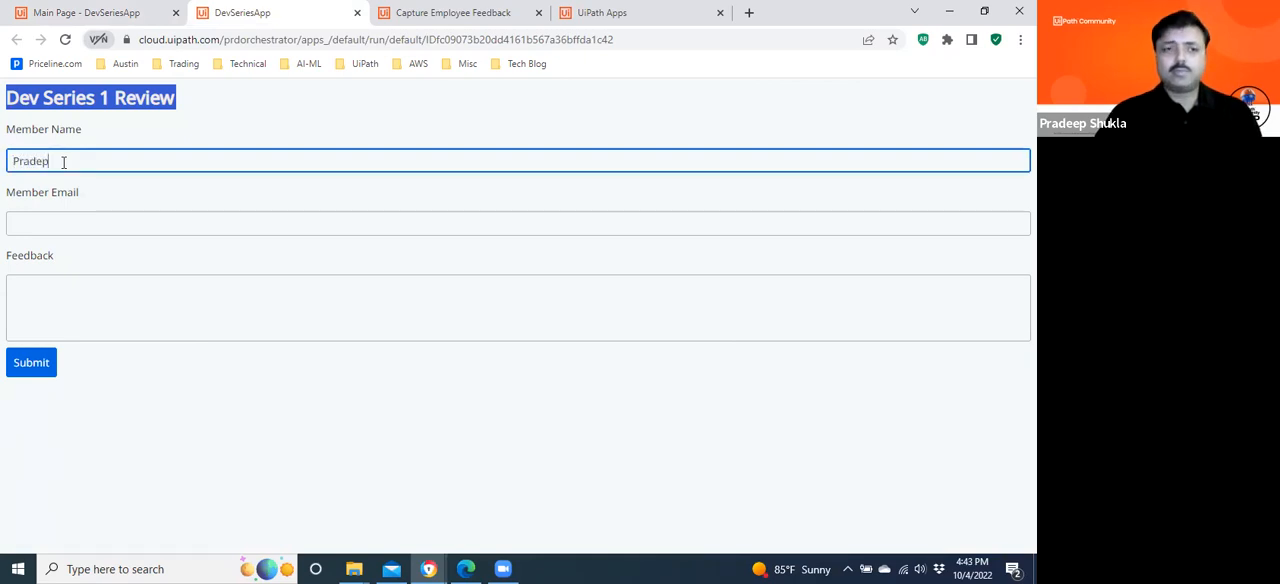
{"action": "key", "text": "Tab"}
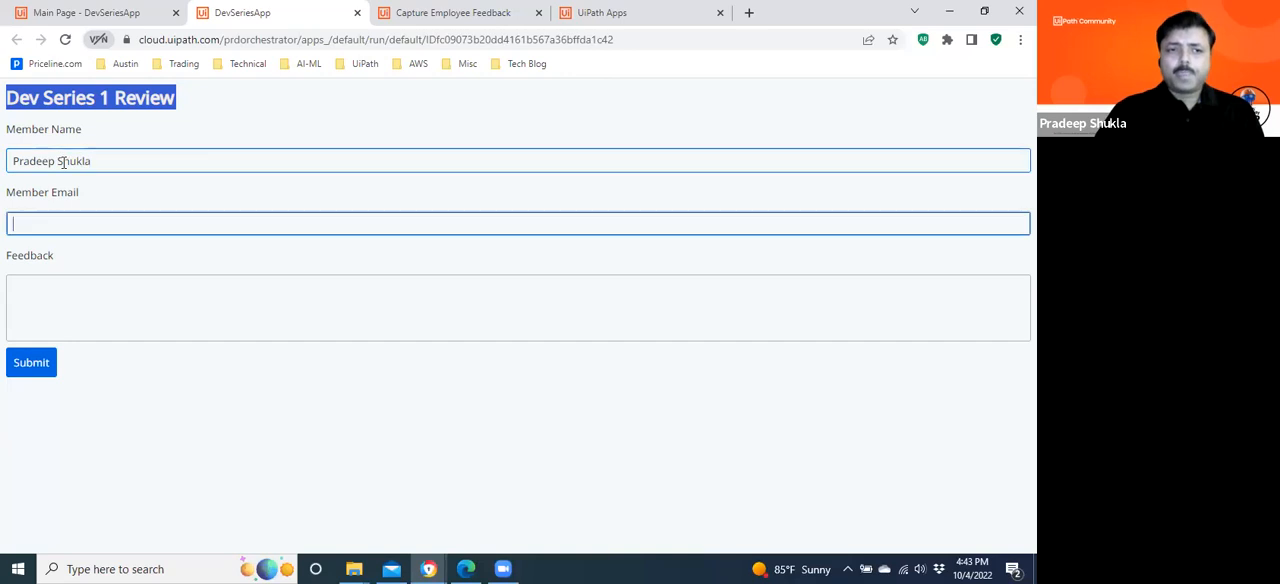
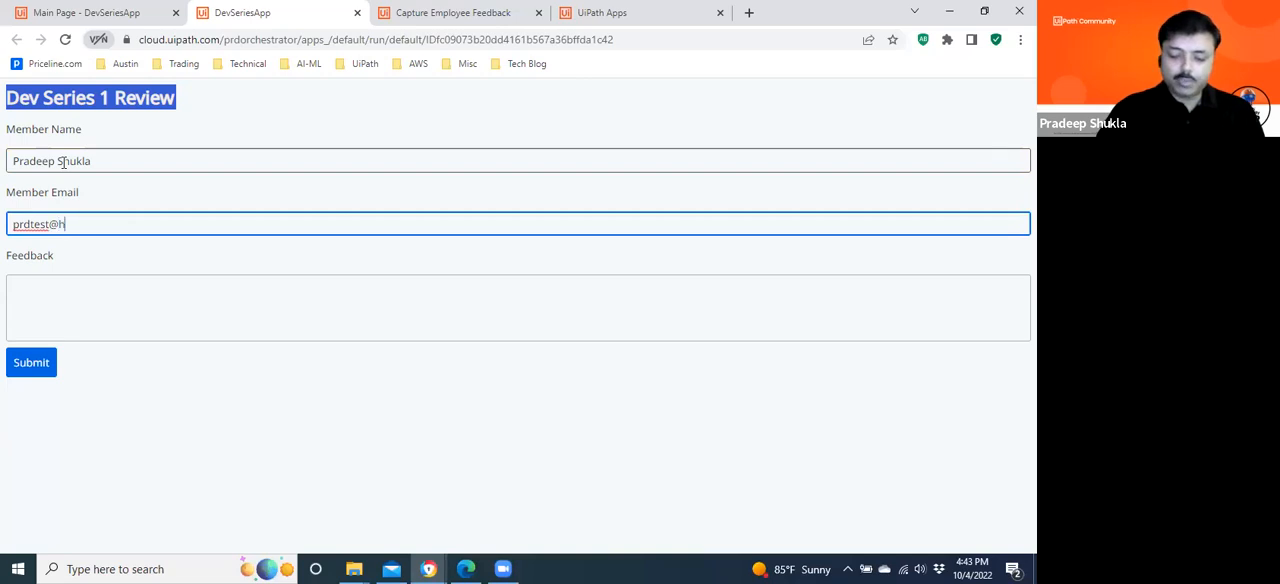
Fill in the member's e-mail in the Member Email field of the previewed form.
{"action": "key", "text": "Tab"}
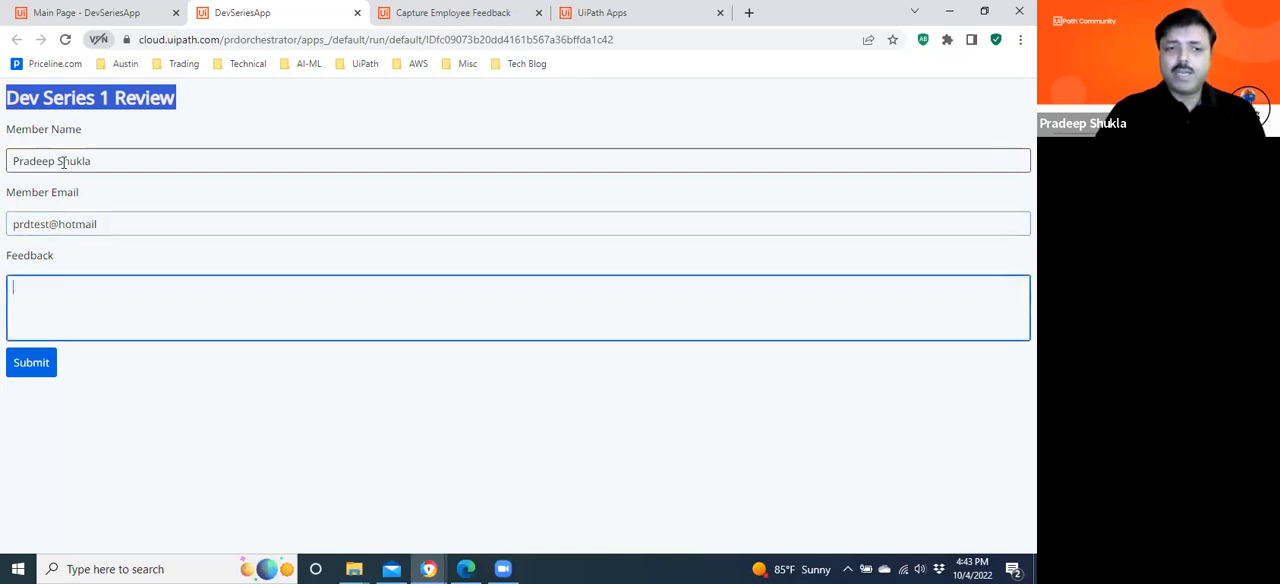
{"action": "left_click", "coordinate": [147, 226]}
Enter "Excellent series." as the feedback and submit the form.
{"action": "left_click", "coordinate": [41, 306]}
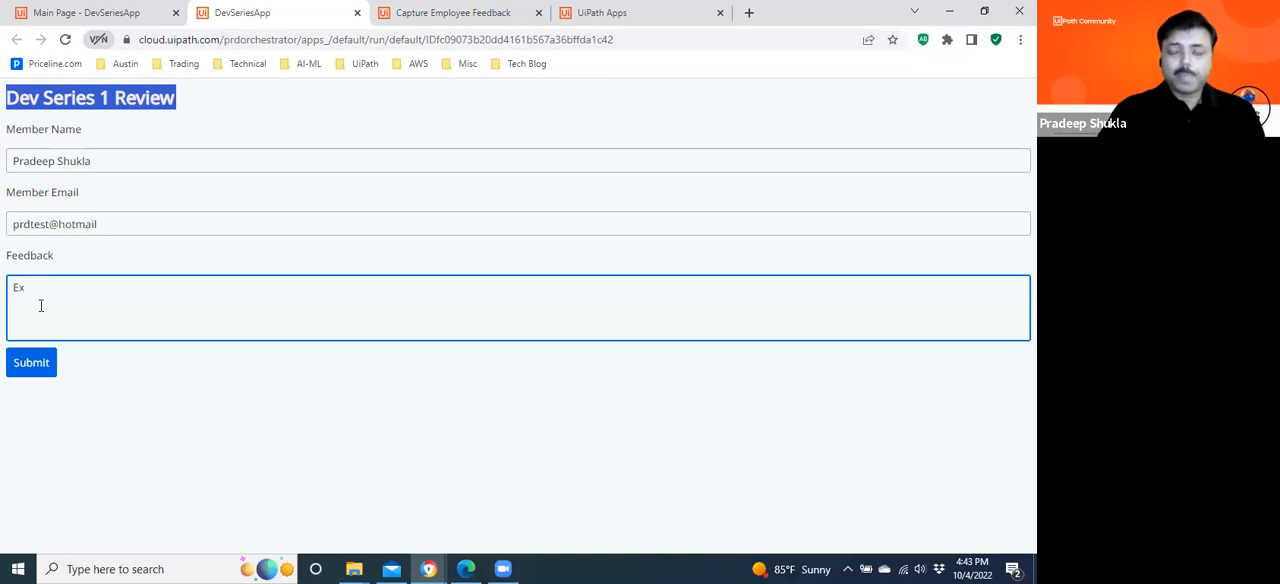
{"action": "type", "text": "eries."}
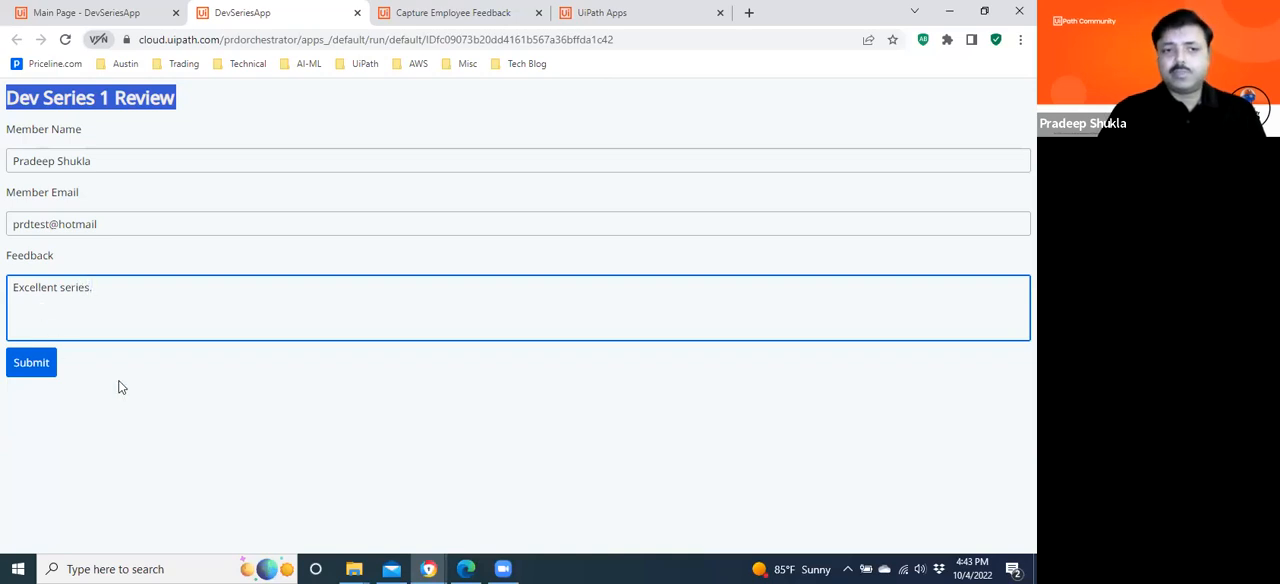
{"action": "left_click", "coordinate": [31, 366]}
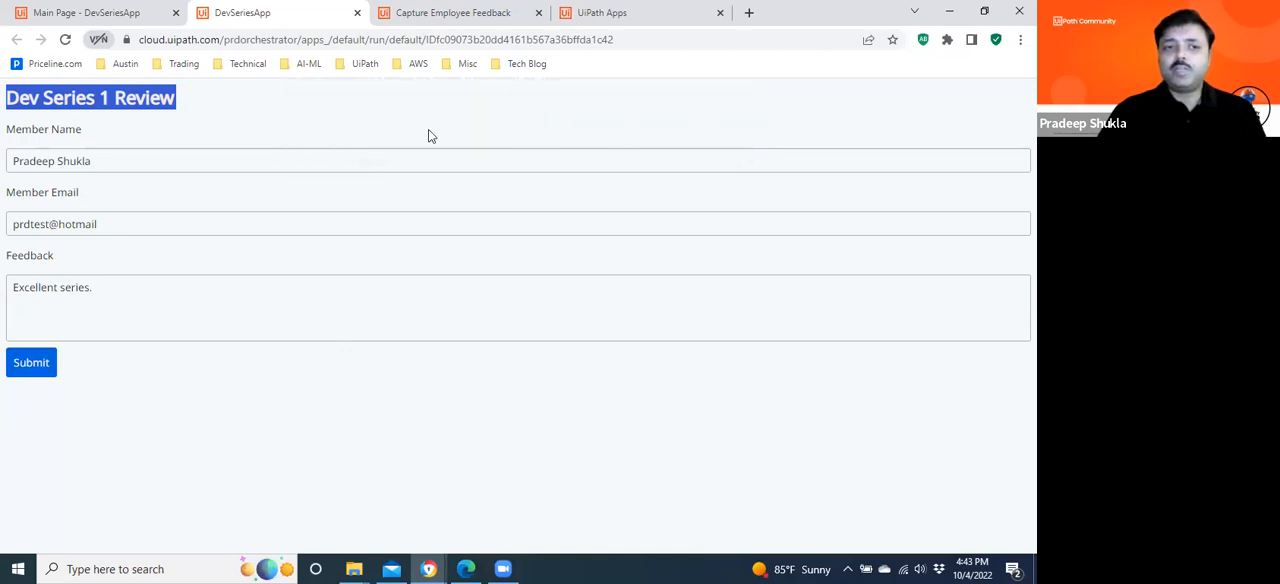
Return to the DevSeriesApp editor and examine the Submit button's style options and the available container controls.
{"action": "left_click", "coordinate": [96, 13]}
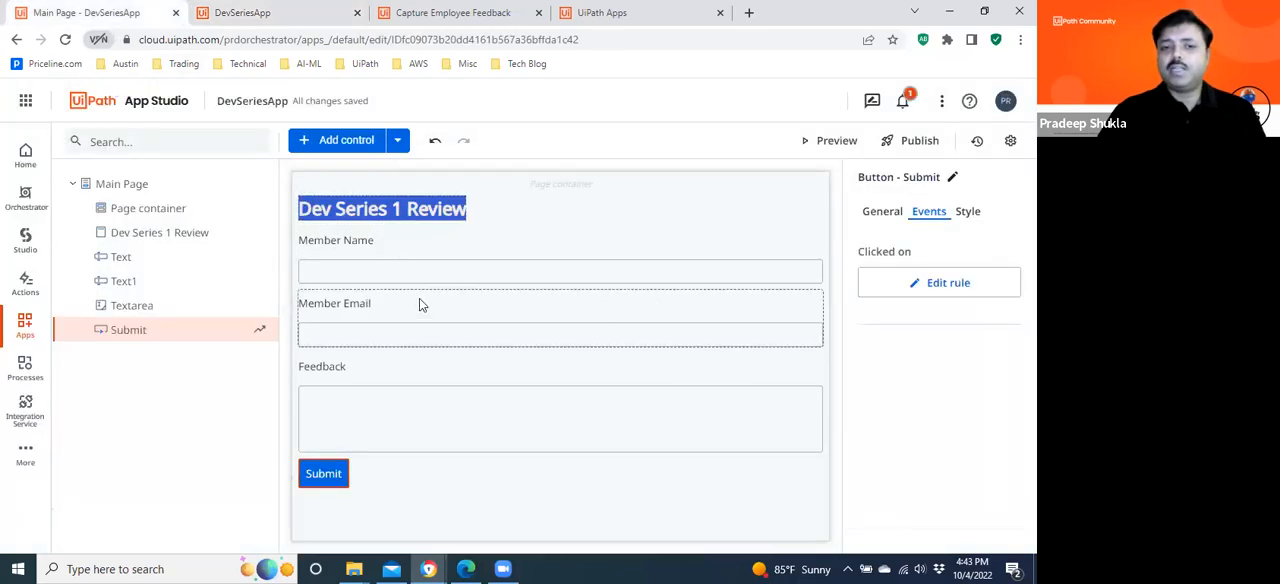
{"action": "left_click", "coordinate": [968, 212]}
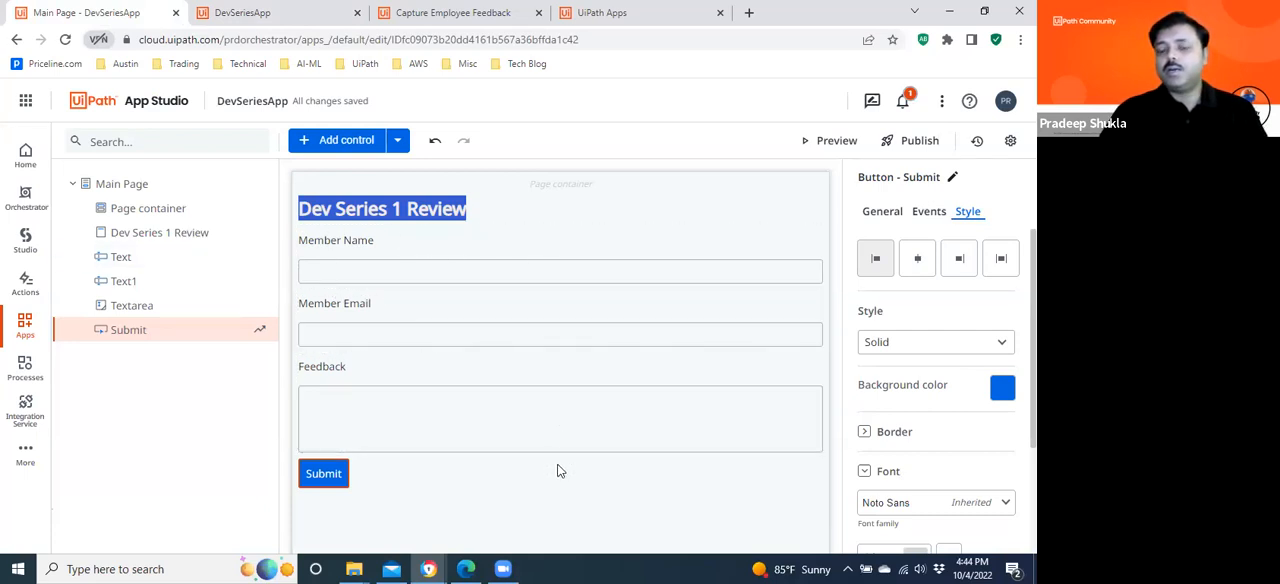
{"action": "left_click", "coordinate": [343, 143]}
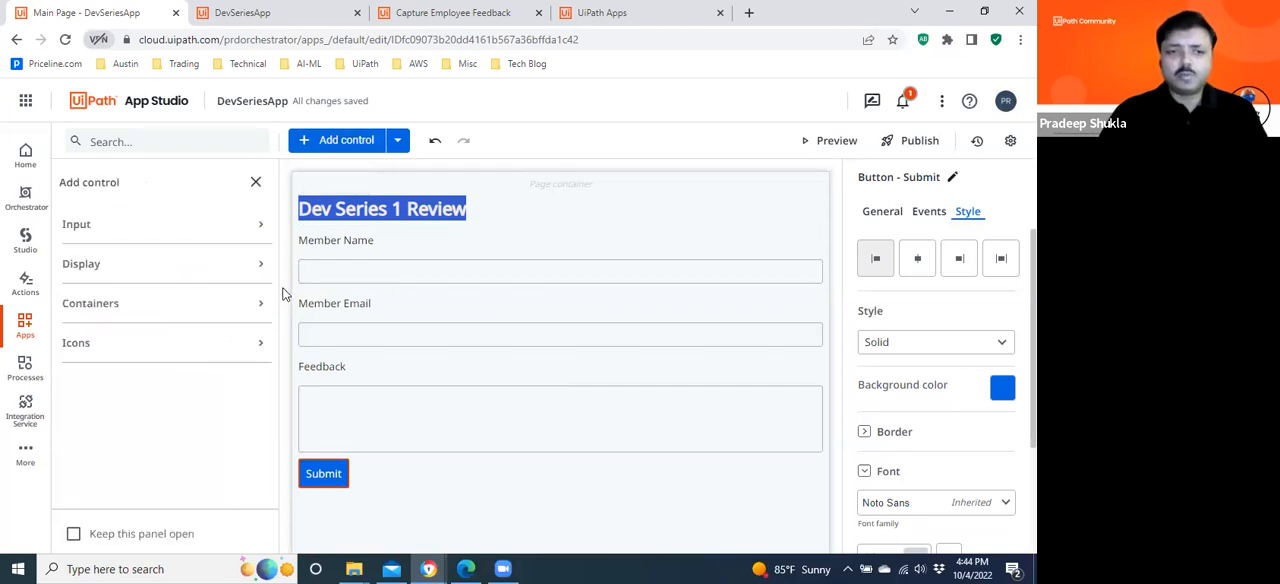
{"action": "left_click", "coordinate": [120, 305]}
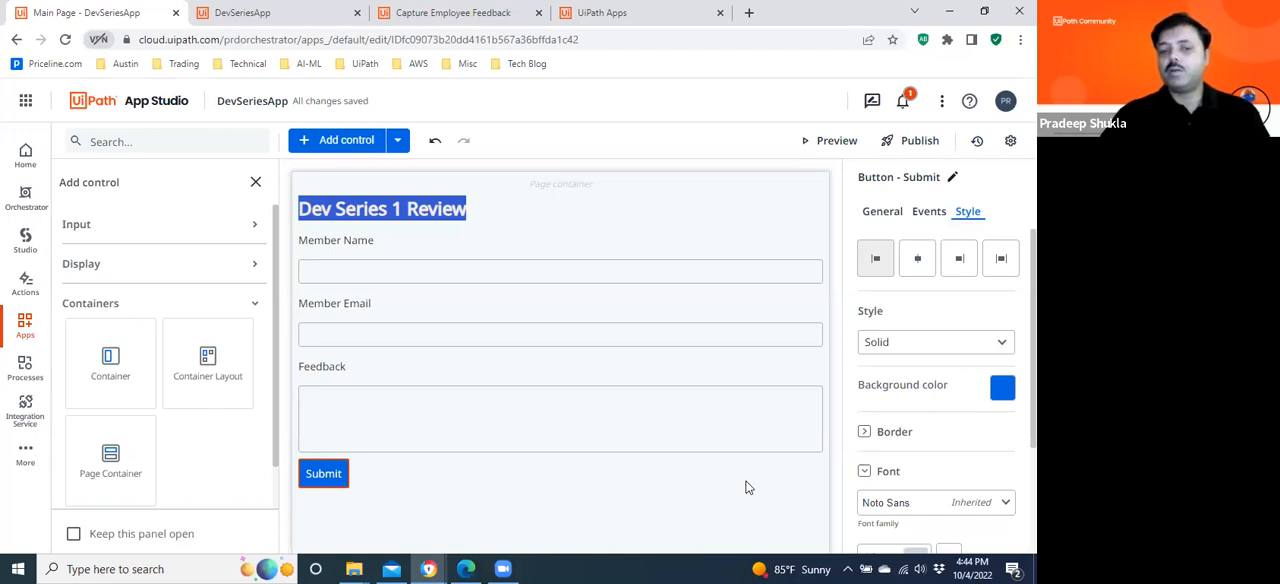
Examine the rule actions offered for the Member Email textbox's value changed event.
{"action": "left_click", "coordinate": [668, 332]}
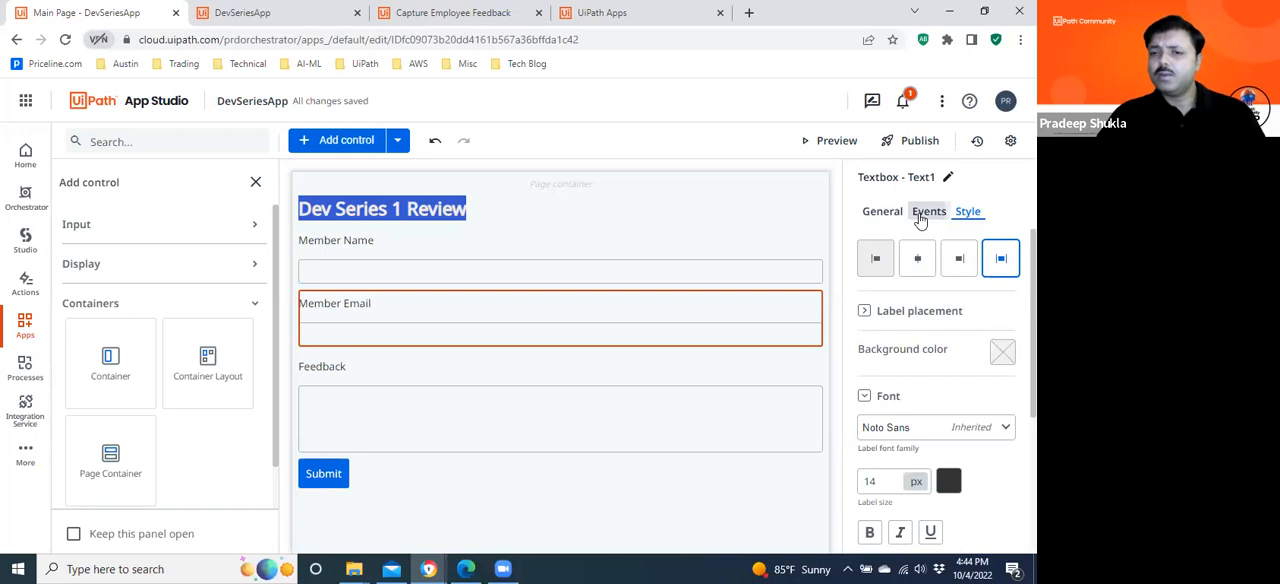
{"action": "left_click", "coordinate": [920, 216]}
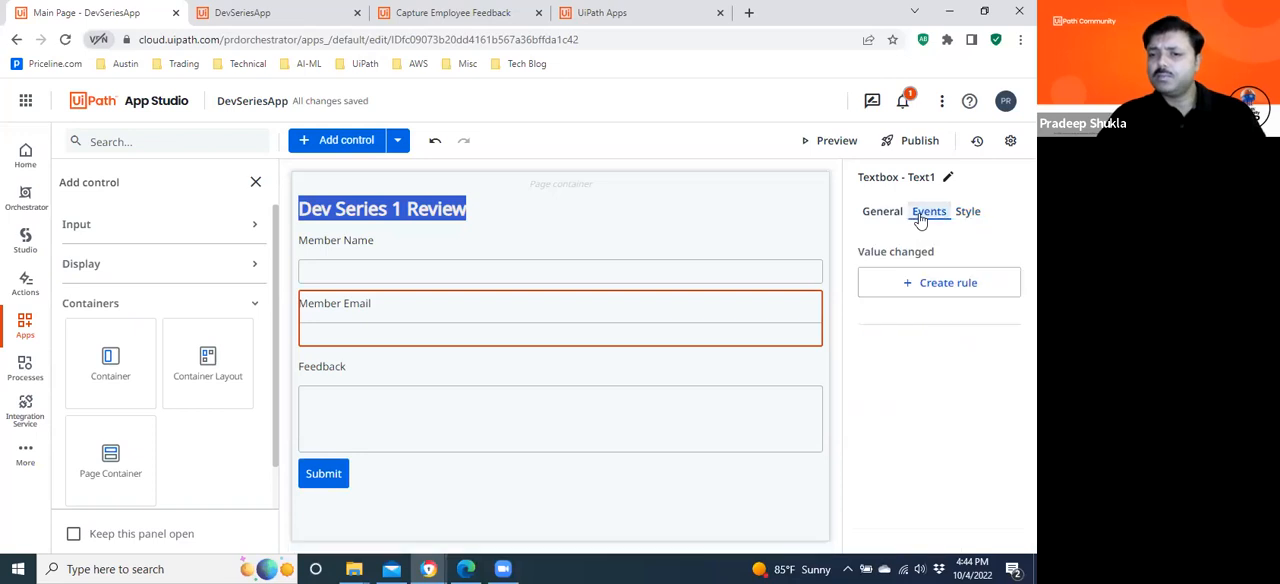
{"action": "left_click", "coordinate": [935, 285]}
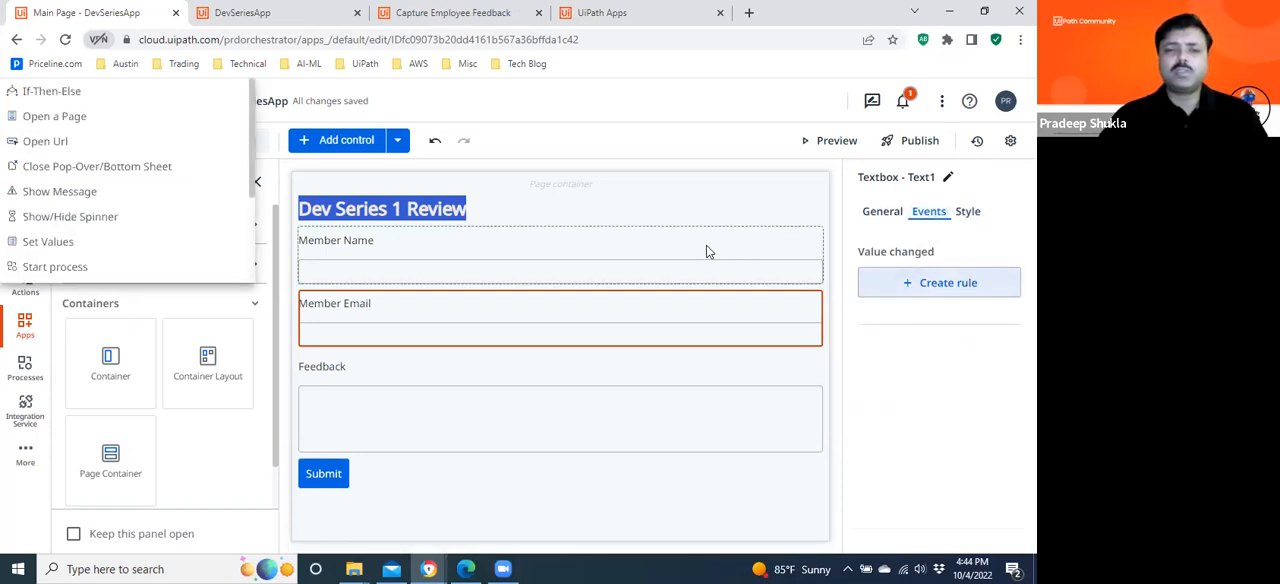
{"action": "left_click", "coordinate": [621, 124]}
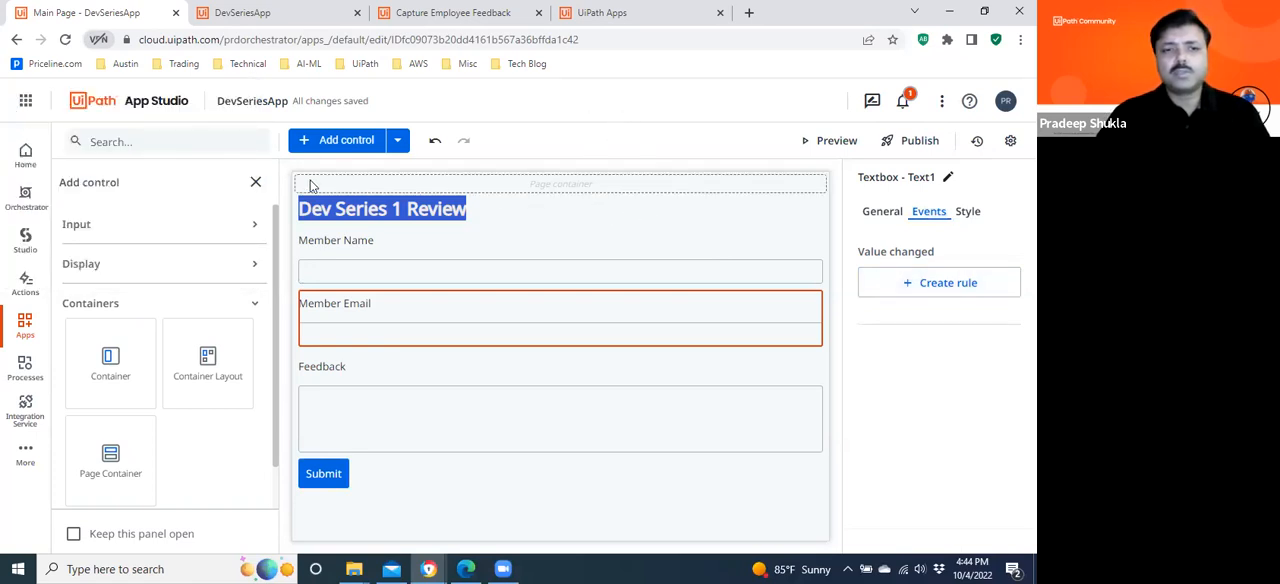
{"action": "left_click", "coordinate": [256, 182]}
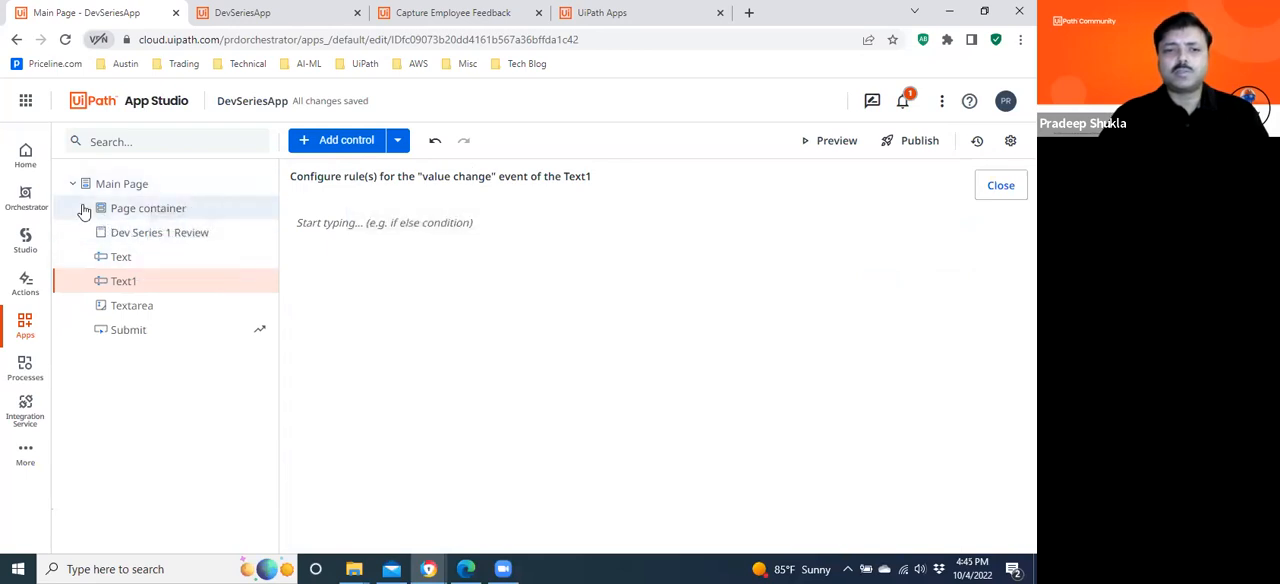
Create a rule for the Main Page's load event with an Open a Page action.
{"action": "left_click", "coordinate": [122, 186]}
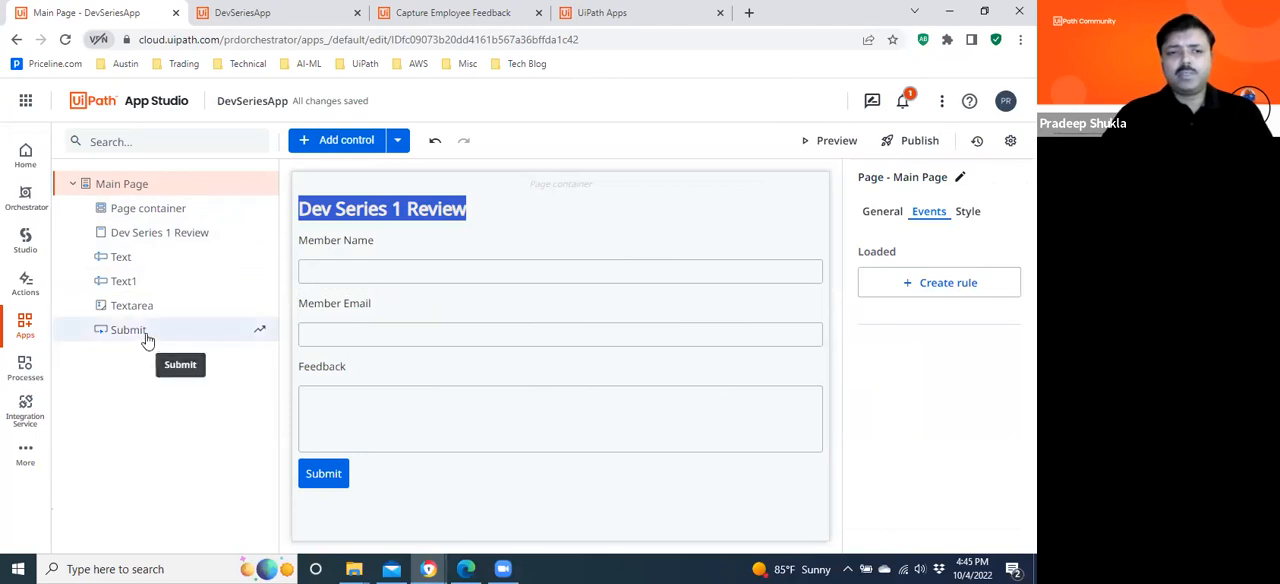
{"action": "left_click", "coordinate": [350, 145]}
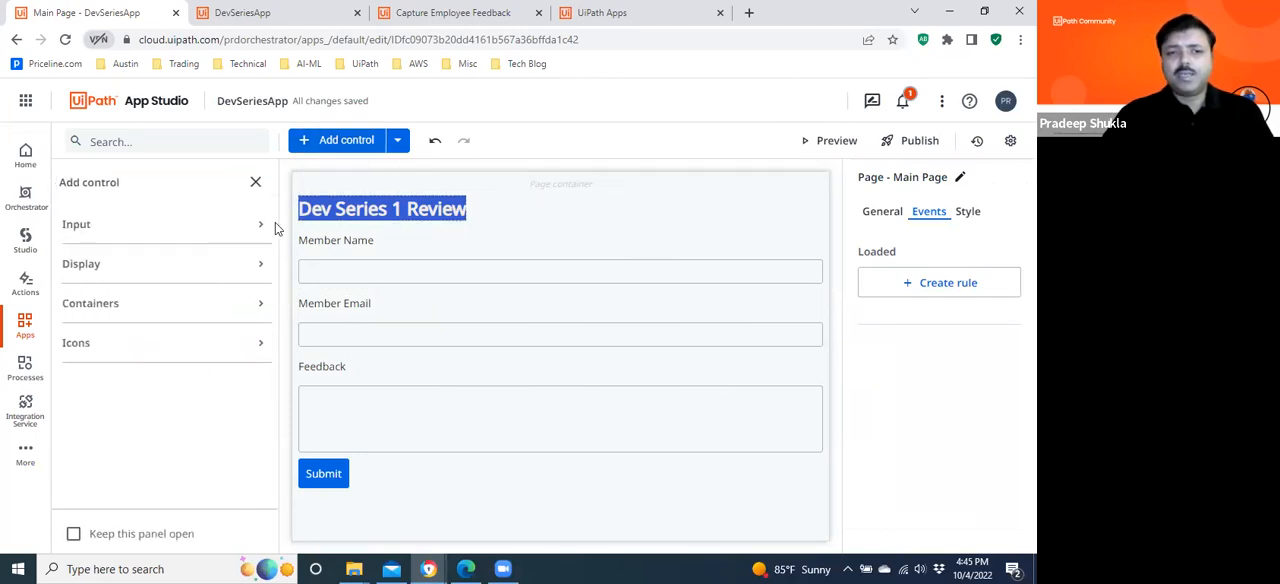
{"action": "left_click", "coordinate": [254, 182]}
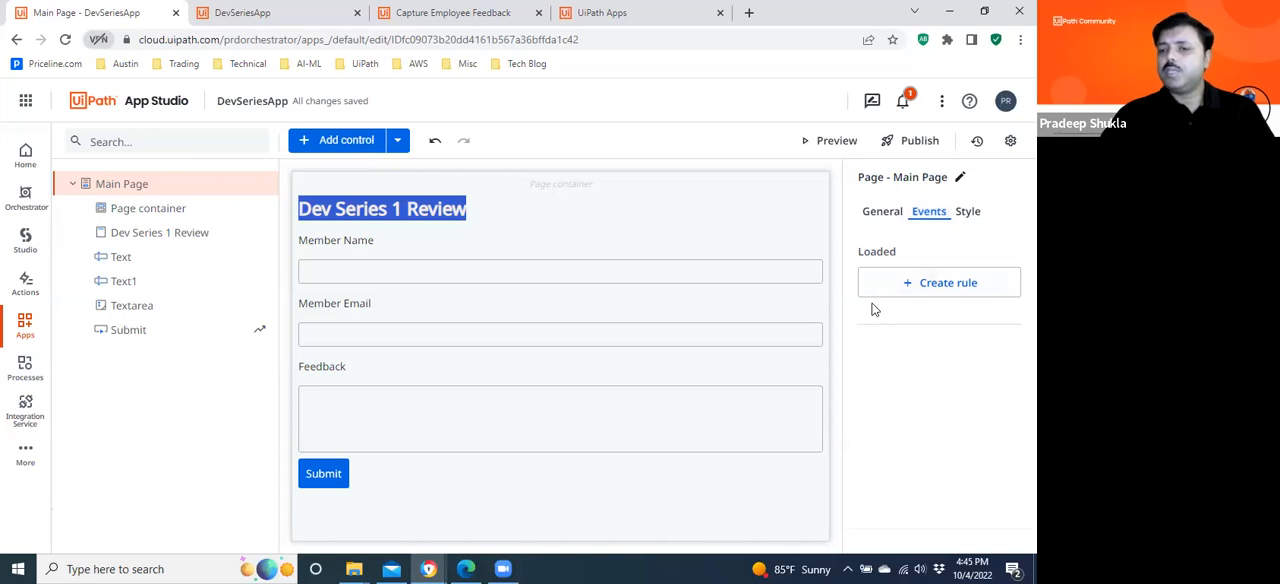
{"action": "left_click", "coordinate": [930, 289]}
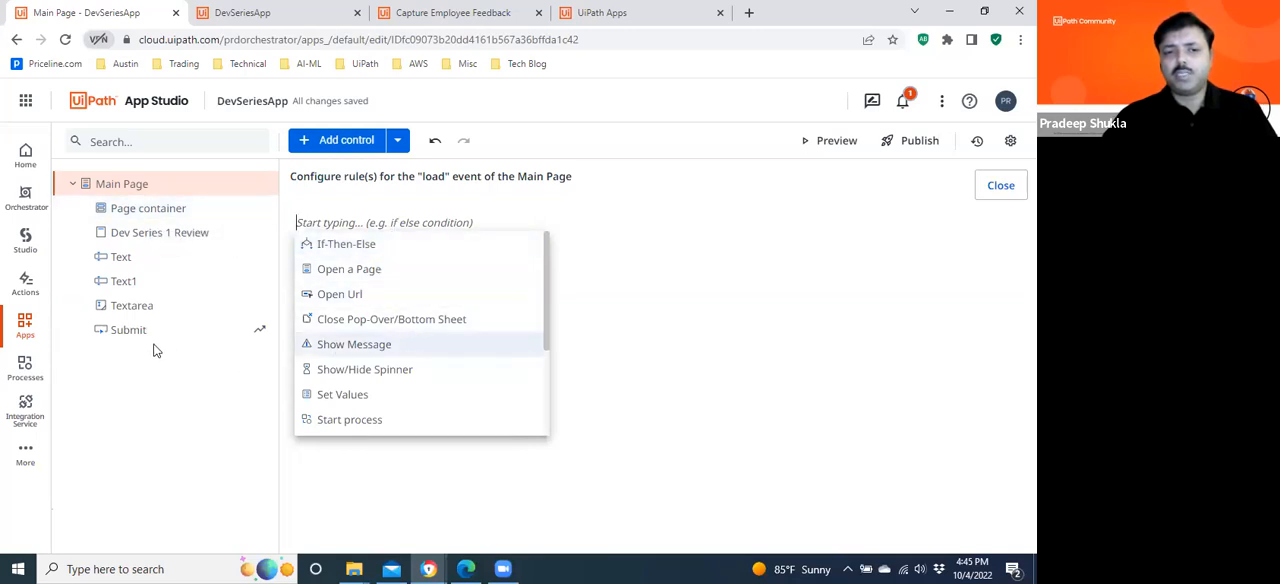
{"action": "left_click", "coordinate": [371, 279]}
Examine the templates offered when adding a new page as the page to open, and cancel without creating one.
{"action": "left_click", "coordinate": [365, 293]}
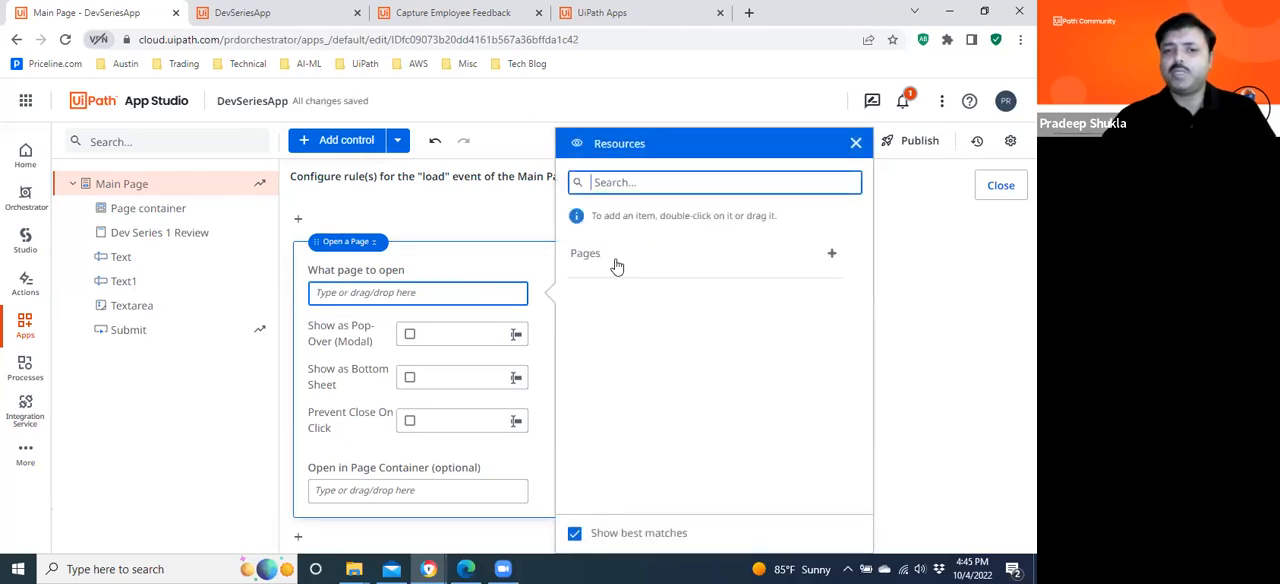
{"action": "left_click", "coordinate": [617, 187]}
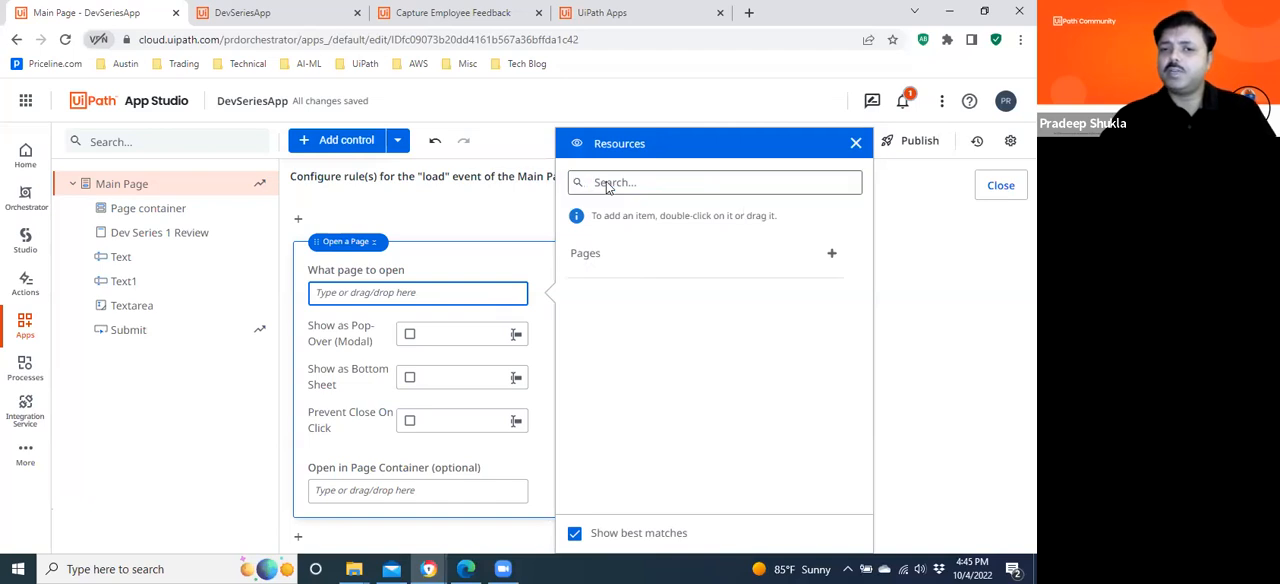
{"action": "left_click", "coordinate": [831, 254]}
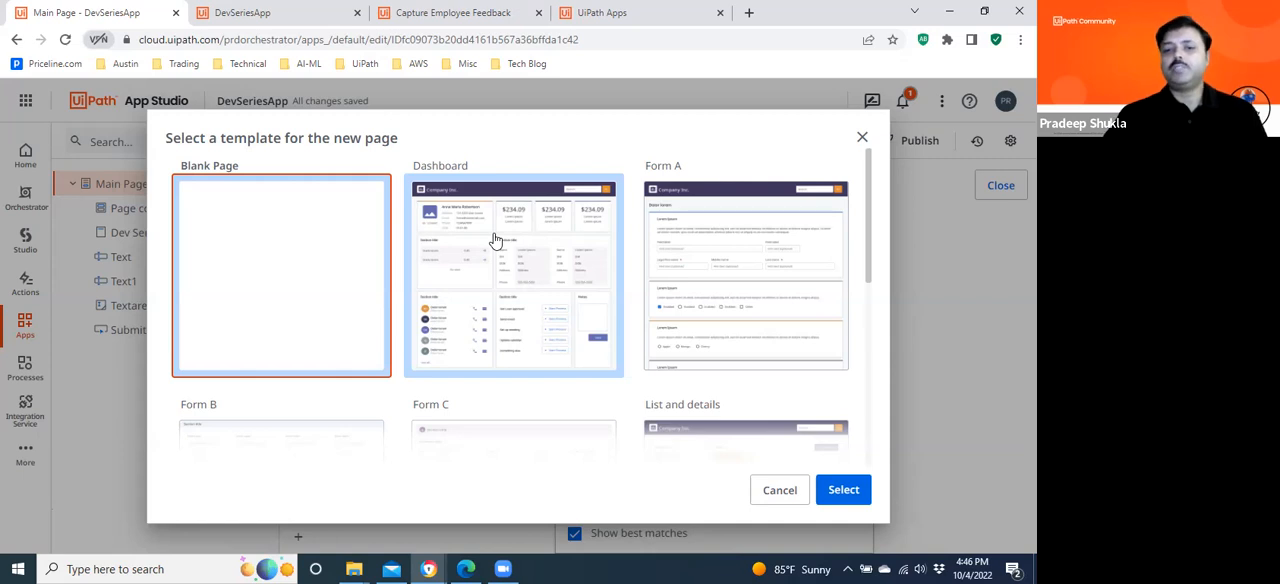
{"action": "left_click", "coordinate": [778, 490]}
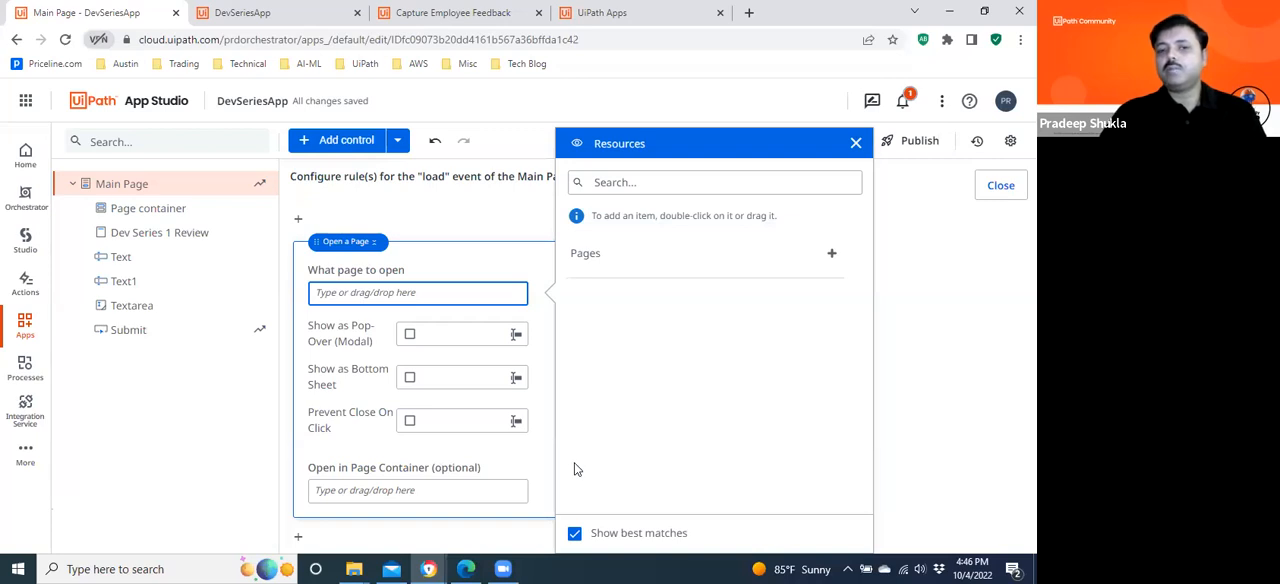
{"action": "left_click", "coordinate": [856, 143]}
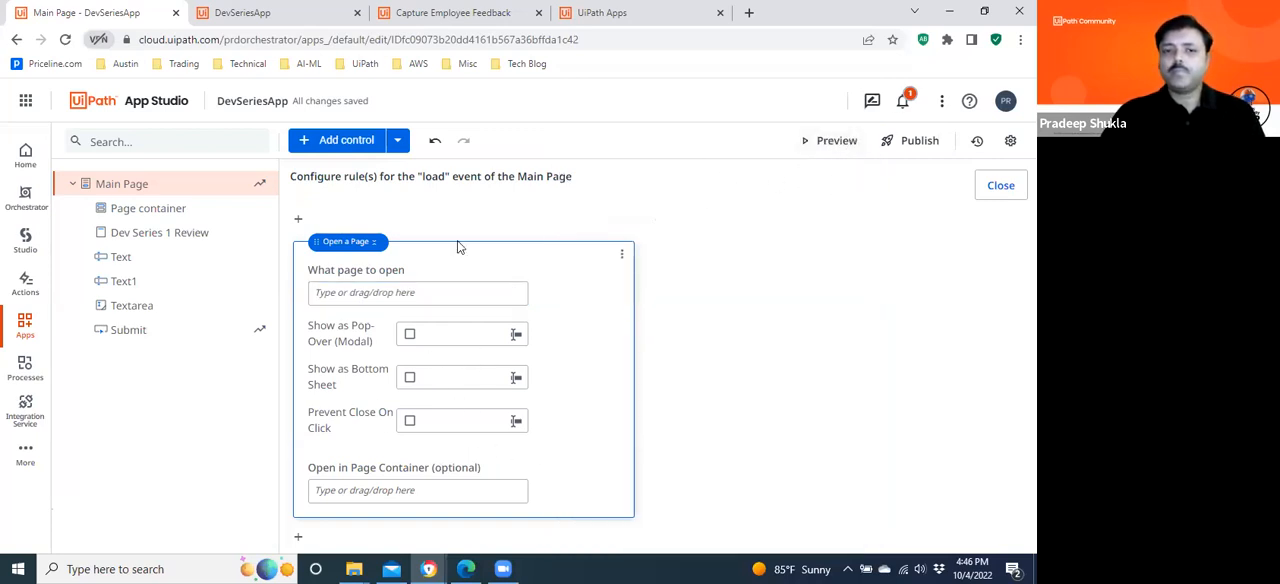
Try a Show/Hide Spinner action ahead of the Open a Page rule on the Main Page's load event, and delete it.
{"action": "left_click", "coordinate": [298, 219]}
{"action": "left_click", "coordinate": [380, 242]}
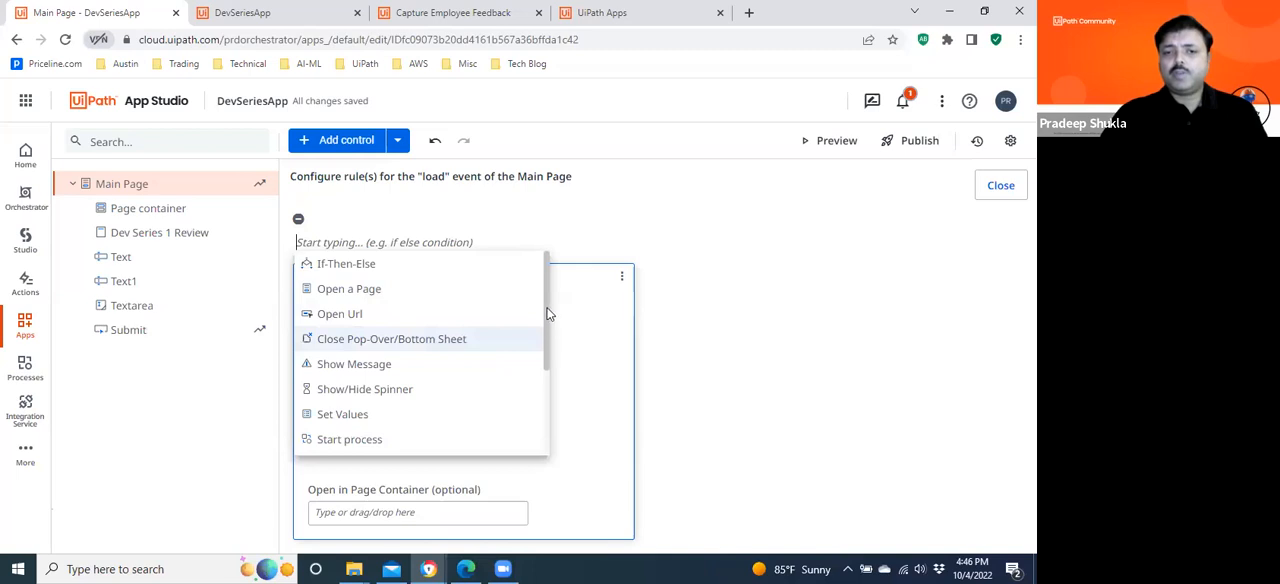
{"action": "scroll", "coordinate": [548, 313], "scroll_direction": "down", "scroll_amount": 3}
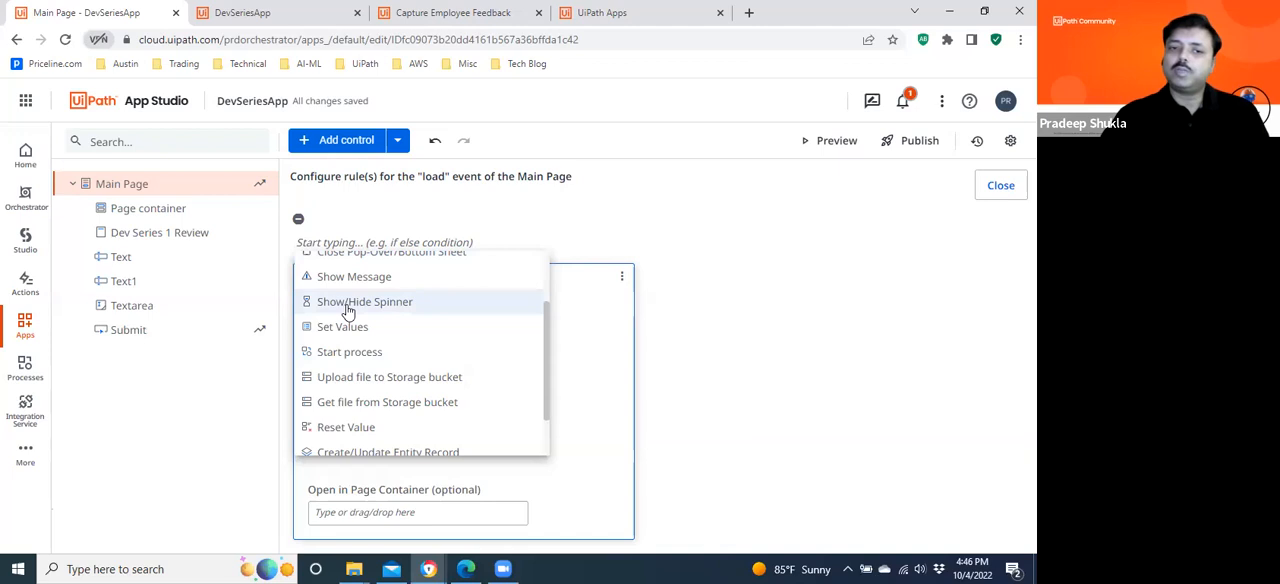
{"action": "left_click", "coordinate": [410, 303]}
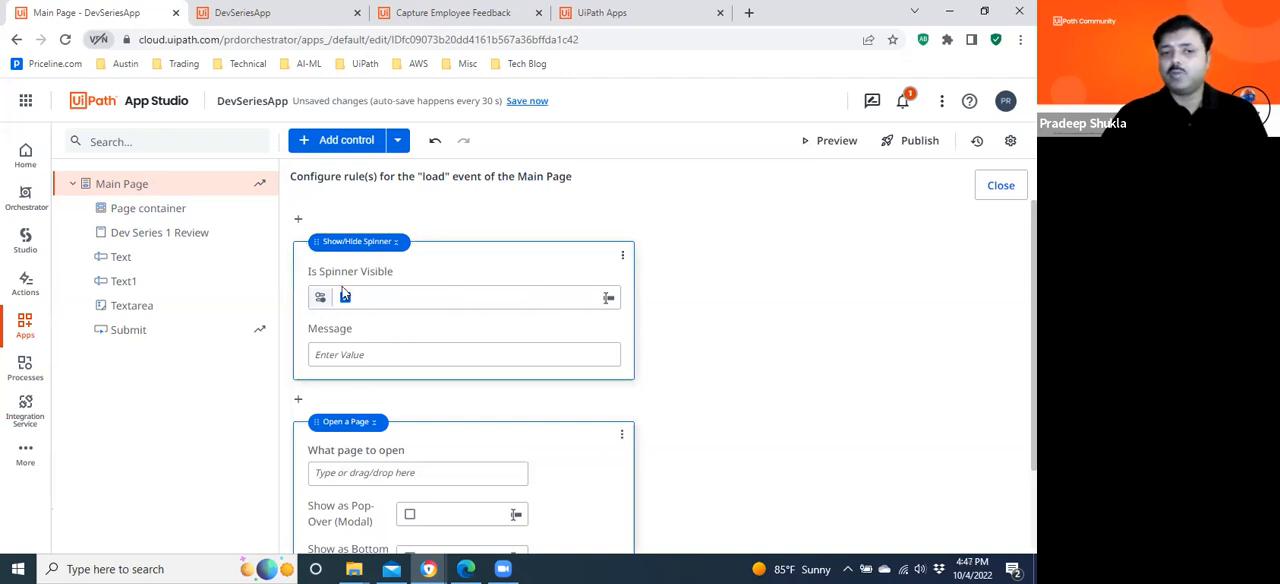
{"action": "left_click", "coordinate": [622, 256]}
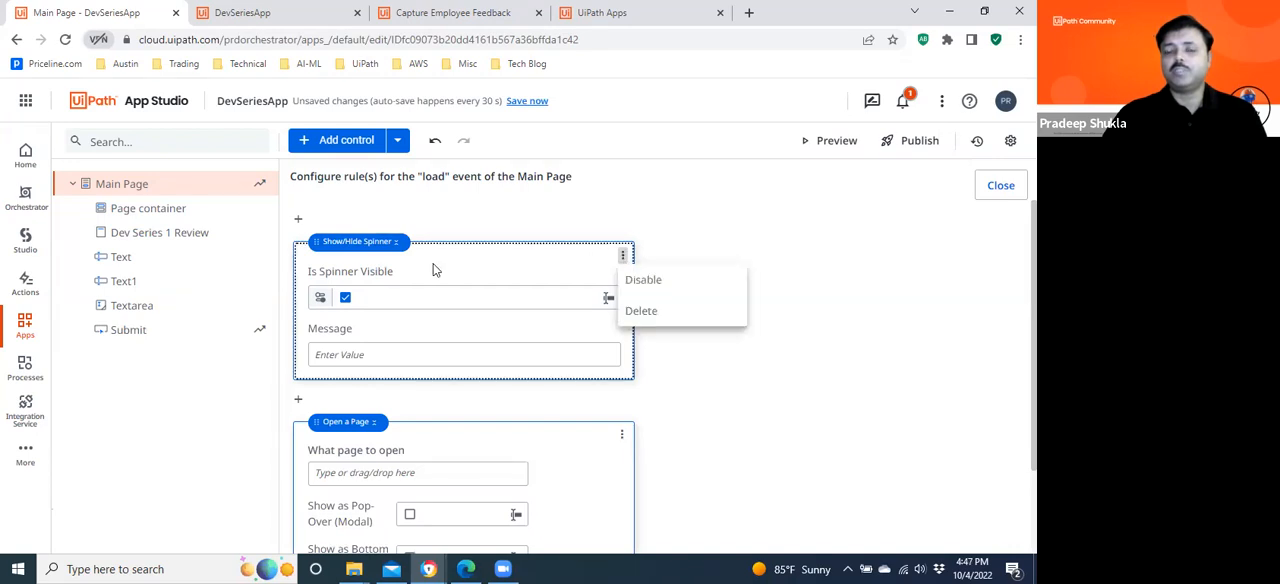
{"action": "left_click", "coordinate": [652, 320]}
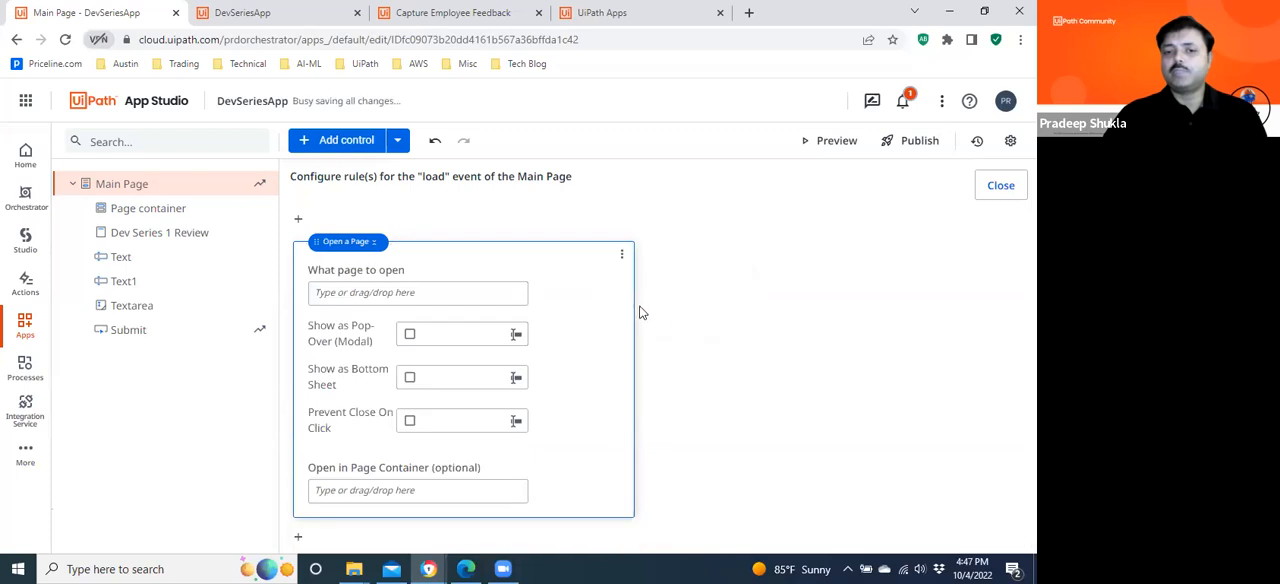
Add a Reset Value action ahead of the Open a Page action in the Main Page's load rule.
{"action": "left_click", "coordinate": [298, 218]}
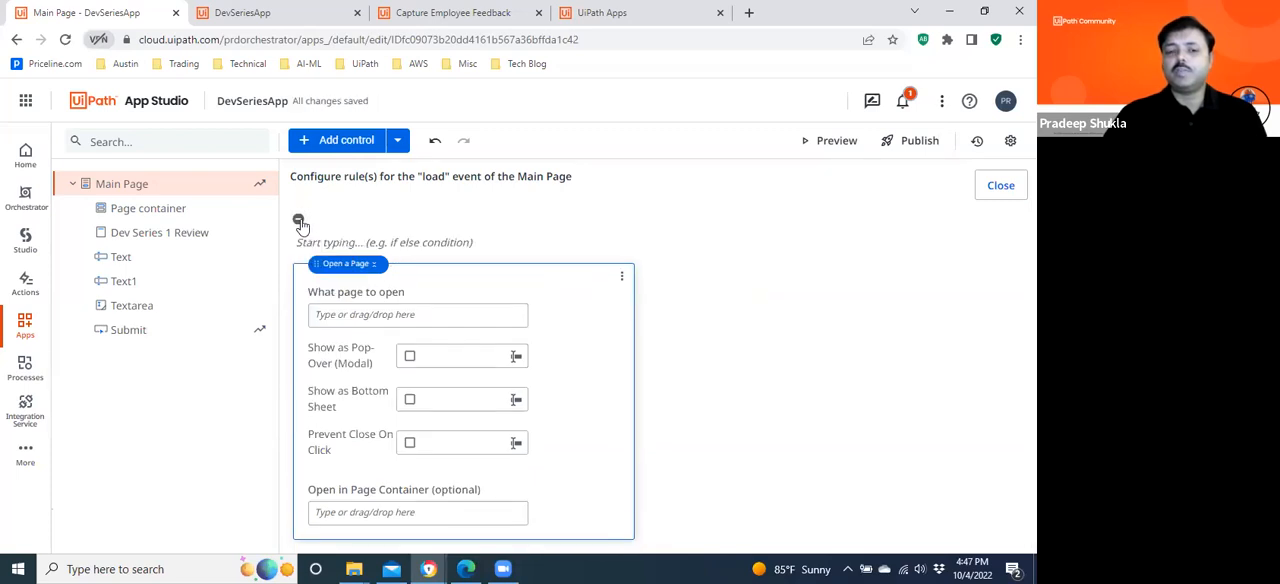
{"action": "left_click", "coordinate": [398, 242]}
{"action": "left_click_drag", "start_coordinate": [545, 314], "coordinate": [545, 400]}
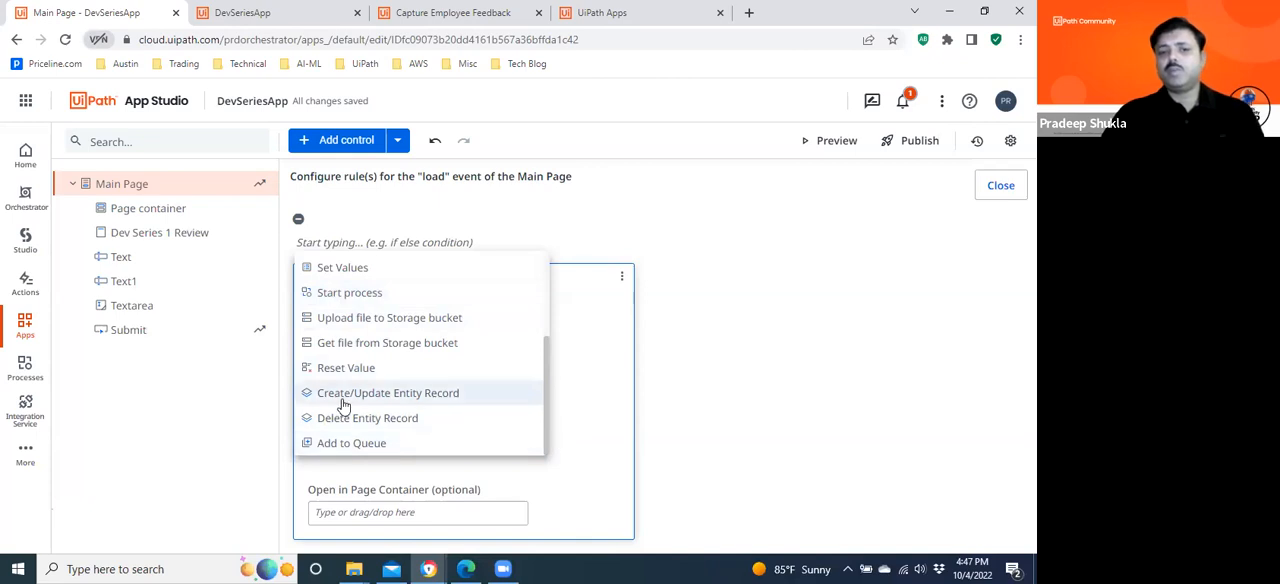
{"action": "left_click", "coordinate": [337, 370]}
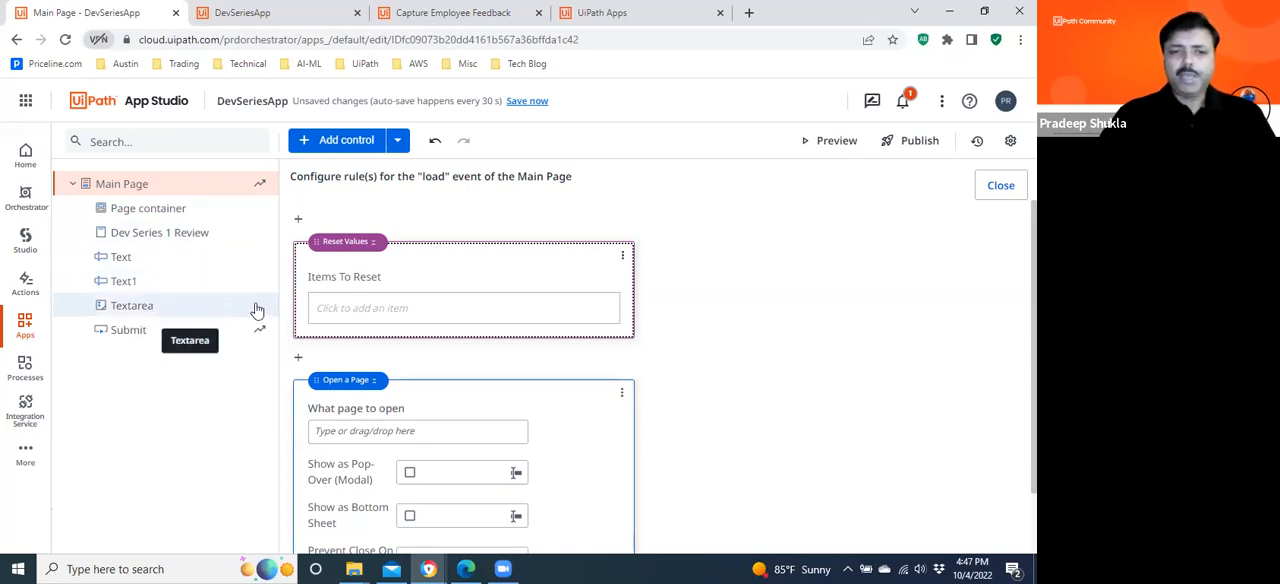
Set the Reset Values items to the Main Page's Text, Text1 and Textarea controls, and save the app.
{"action": "left_click", "coordinate": [390, 309]}
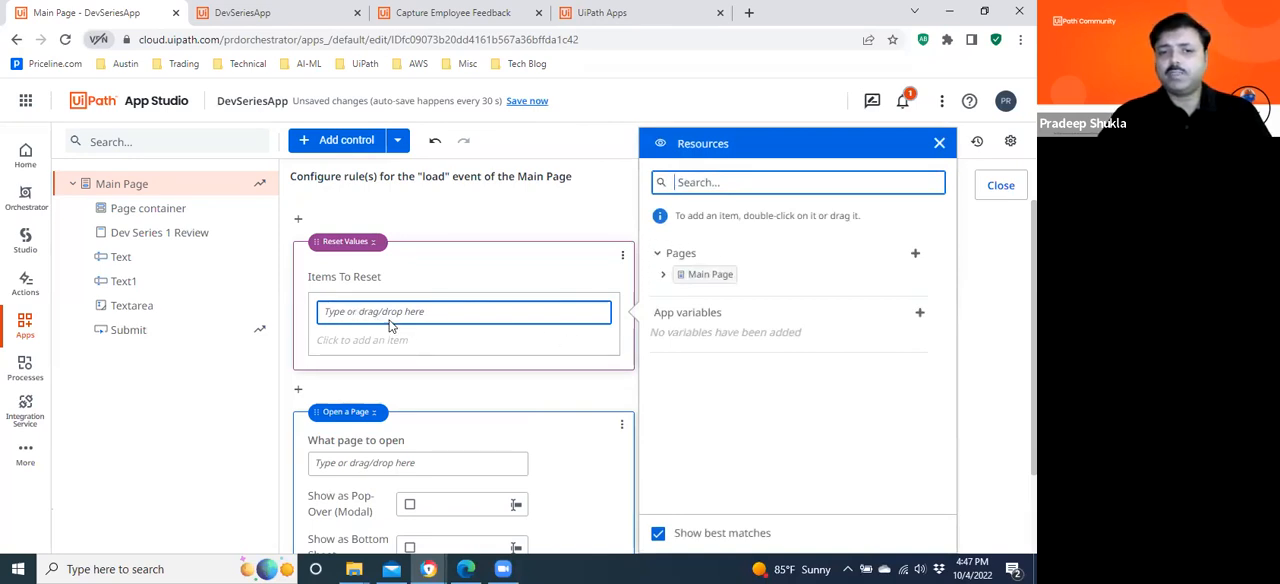
{"action": "left_click", "coordinate": [664, 276]}
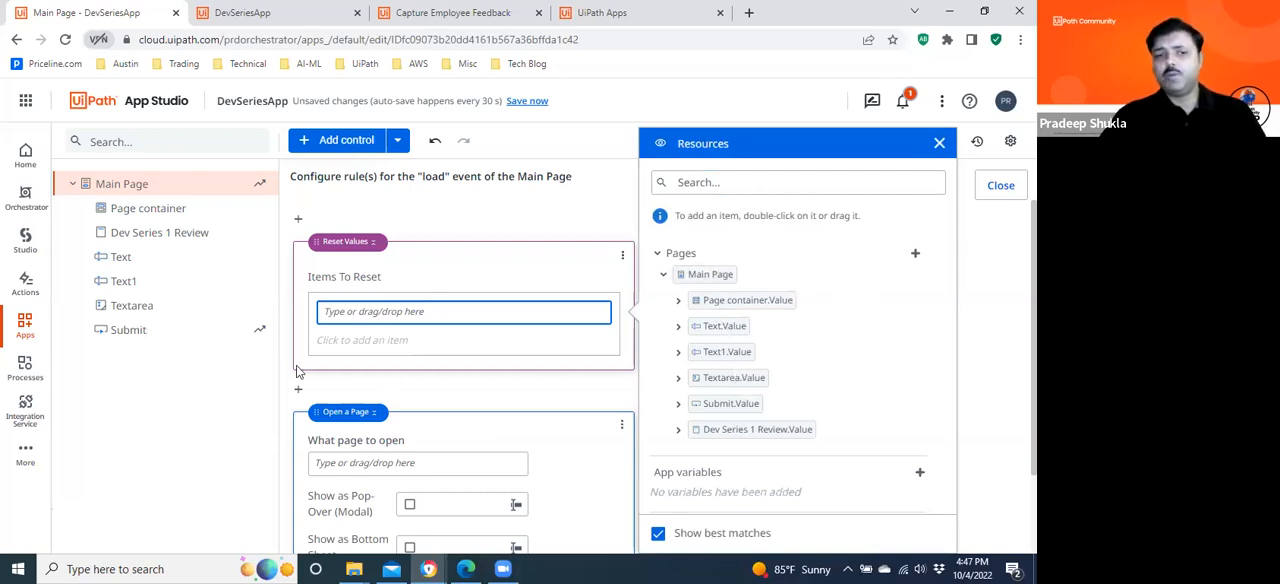
{"action": "double_click", "coordinate": [726, 327]}
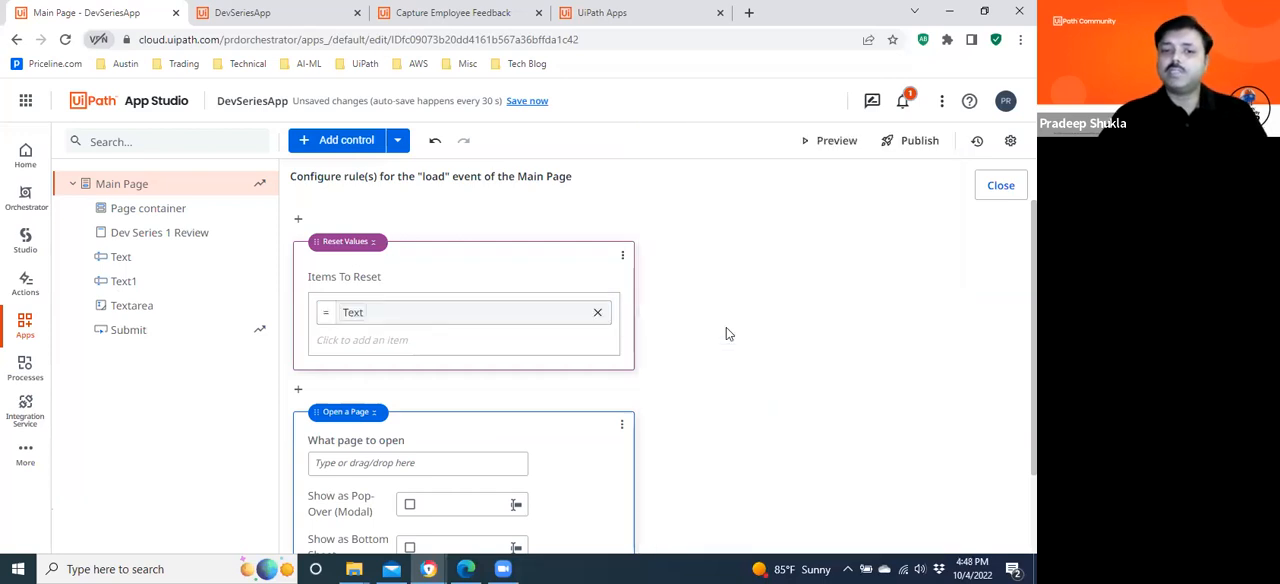
{"action": "left_click", "coordinate": [373, 342]}
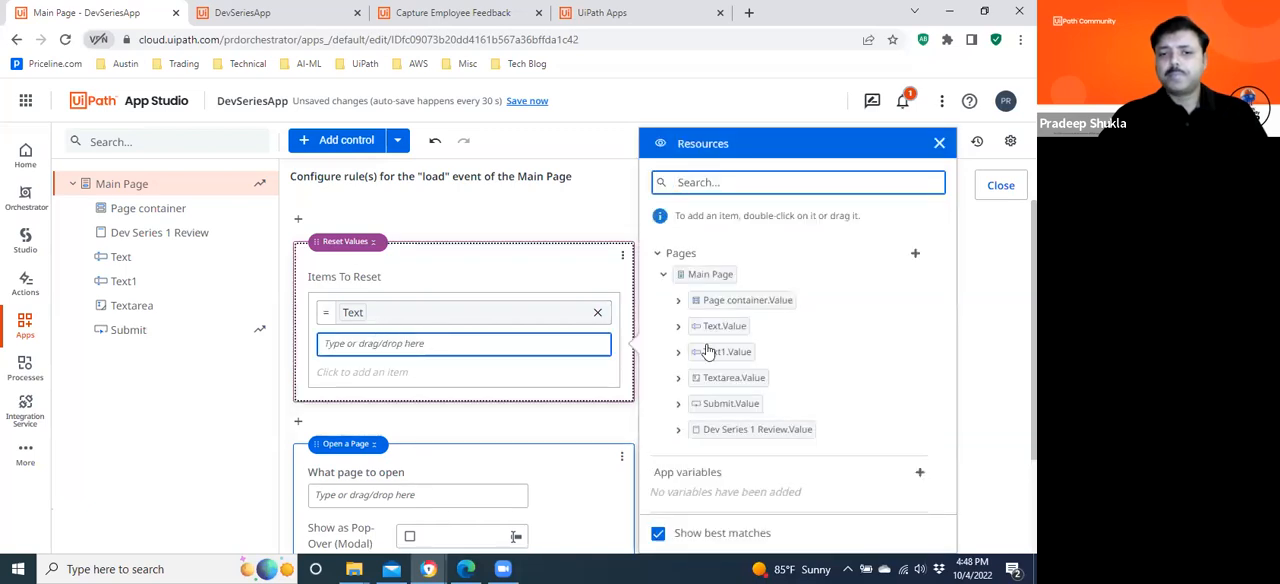
{"action": "double_click", "coordinate": [737, 356]}
{"action": "left_click", "coordinate": [424, 372]}
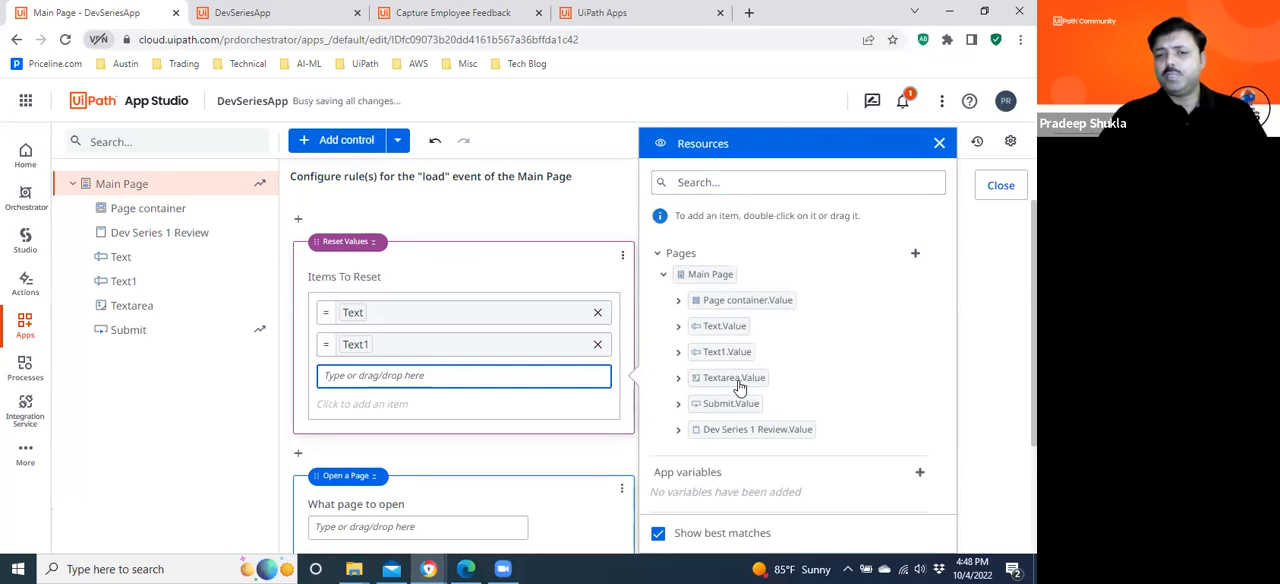
{"action": "double_click", "coordinate": [736, 380]}
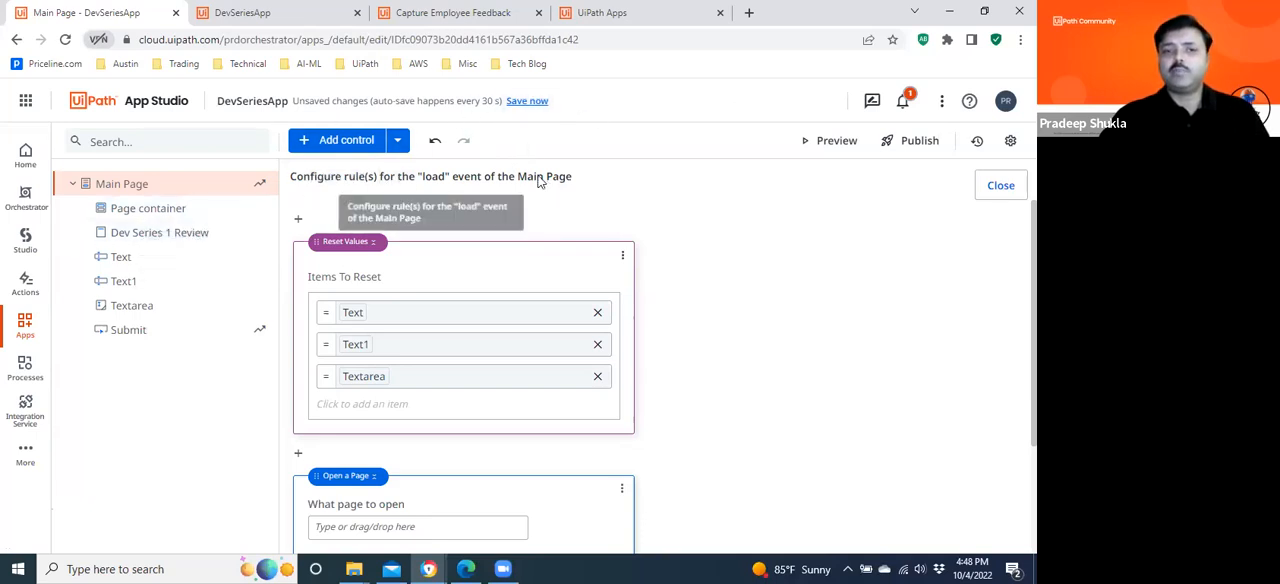
{"action": "left_click", "coordinate": [530, 102]}
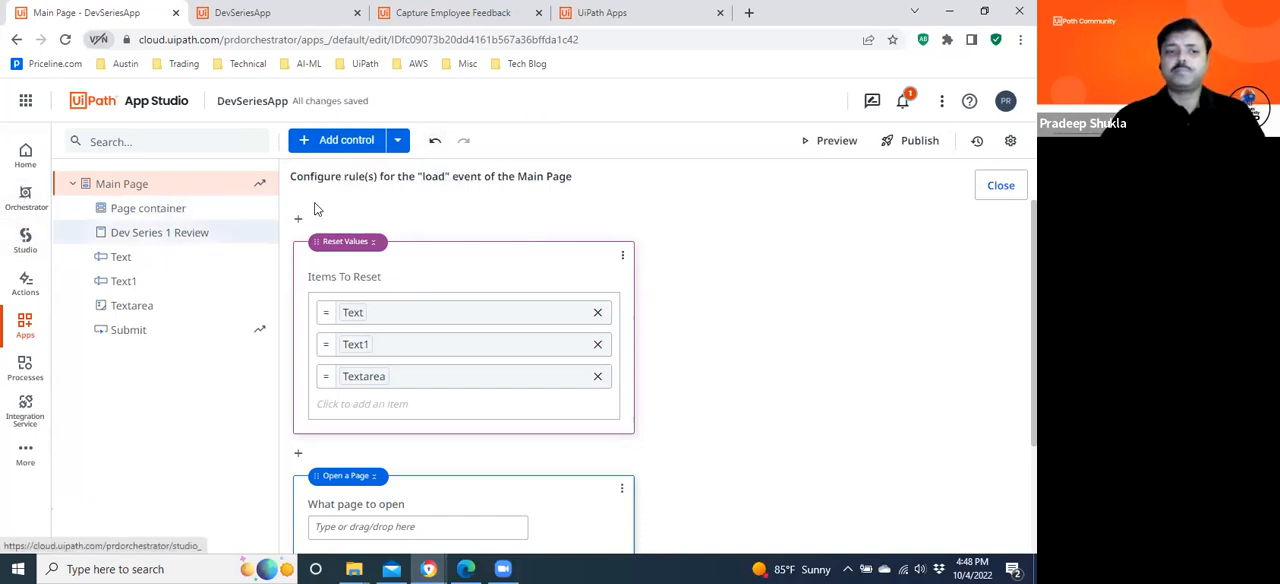
Leave the rule editor for the Main Page layout and preview the app, closing the older preview.
{"action": "left_click", "coordinate": [117, 190]}
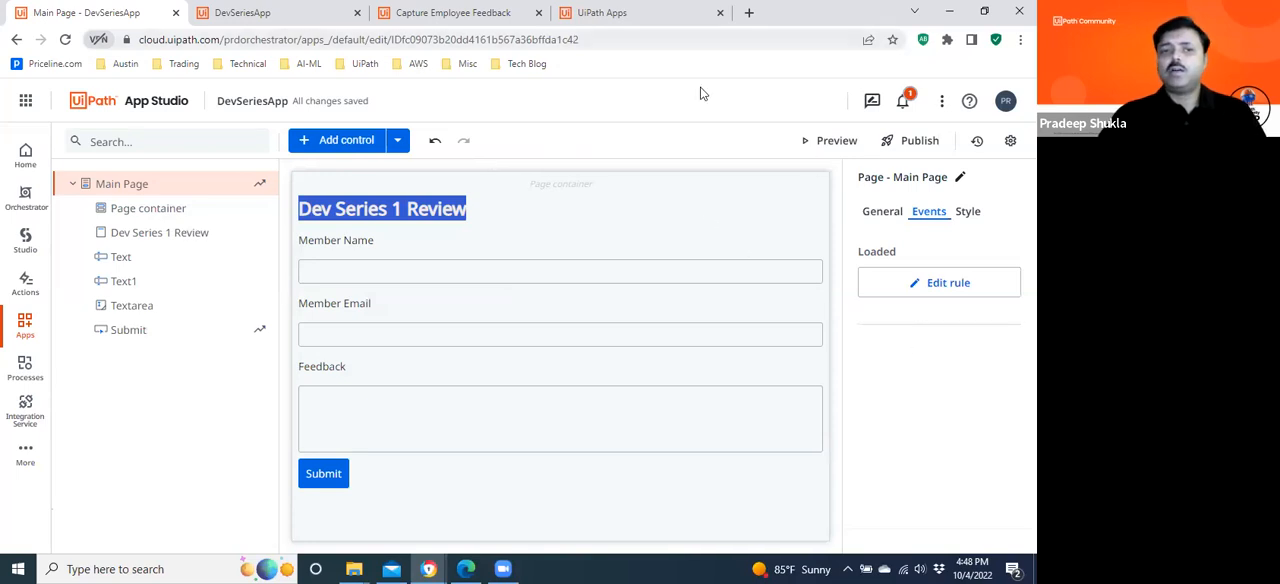
{"action": "left_click", "coordinate": [827, 141]}
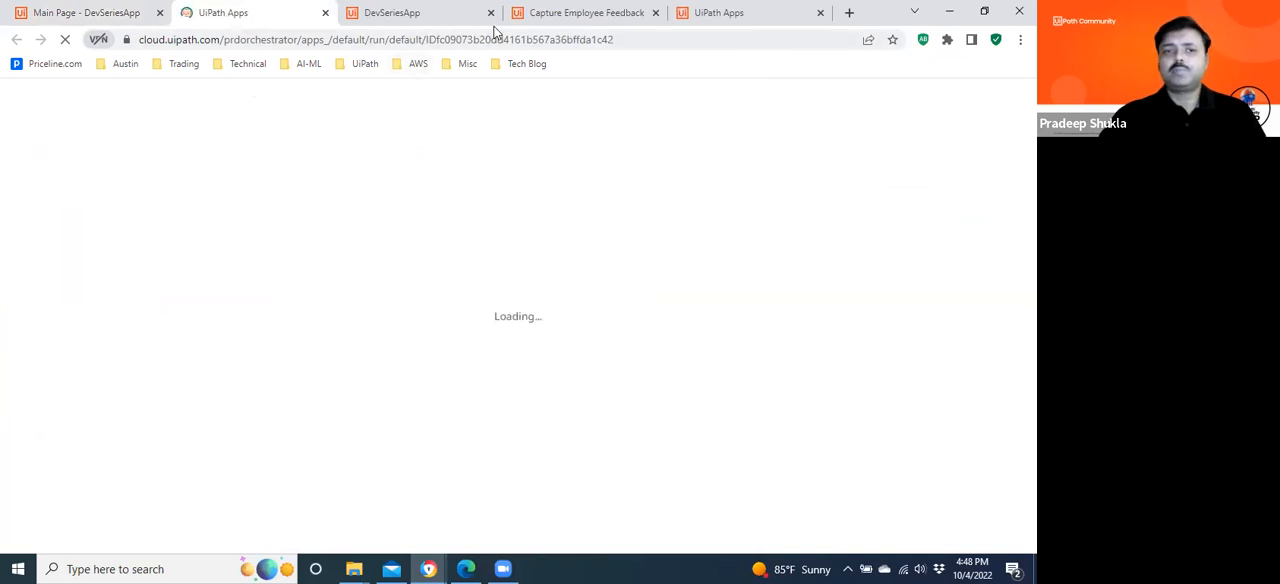
{"action": "left_click", "coordinate": [490, 12]}
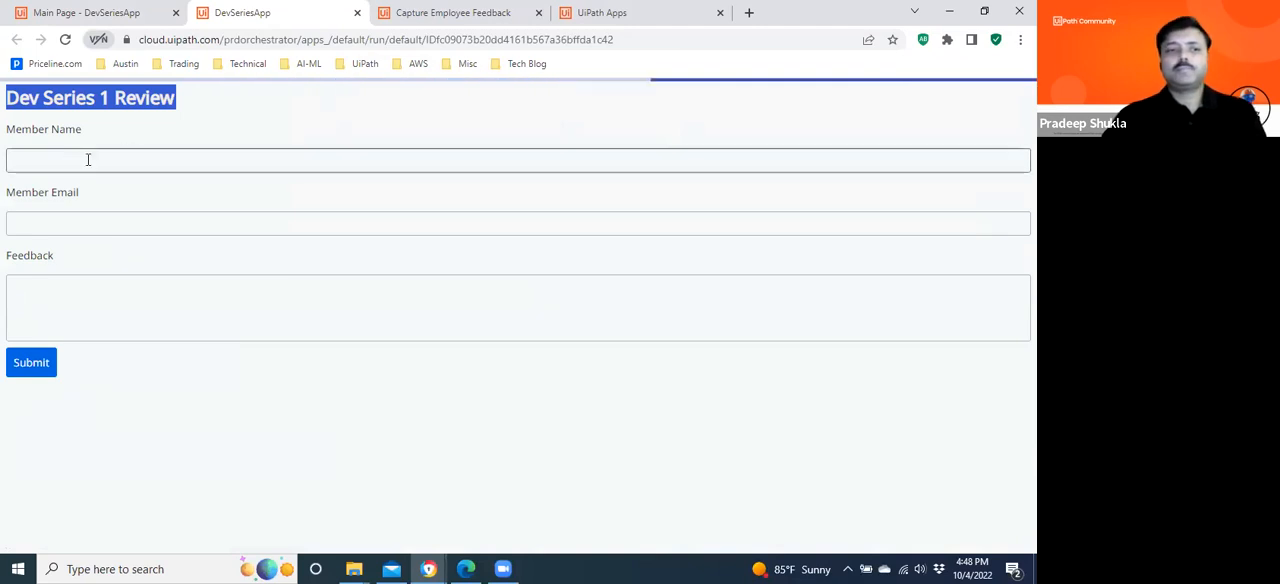
Fill in the previewed form with the name "App user 1", a member email and the feedback "Interesting", and submit it.
{"action": "left_click", "coordinate": [70, 161]}
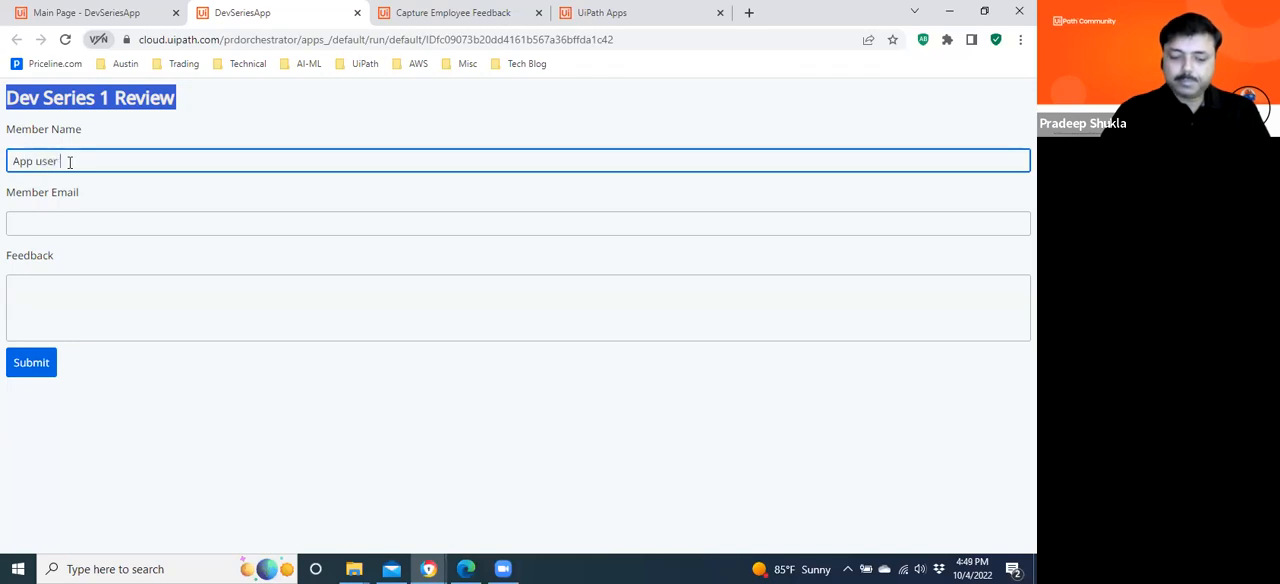
{"action": "type", "text": "App user 1"}
{"action": "left_click", "coordinate": [40, 218]}
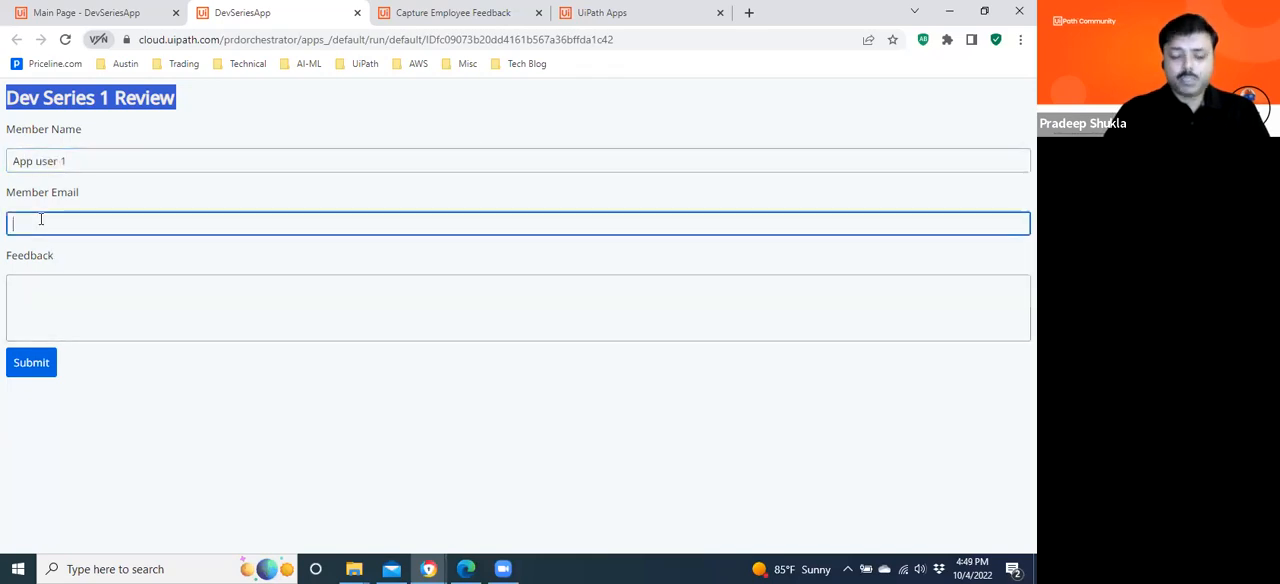
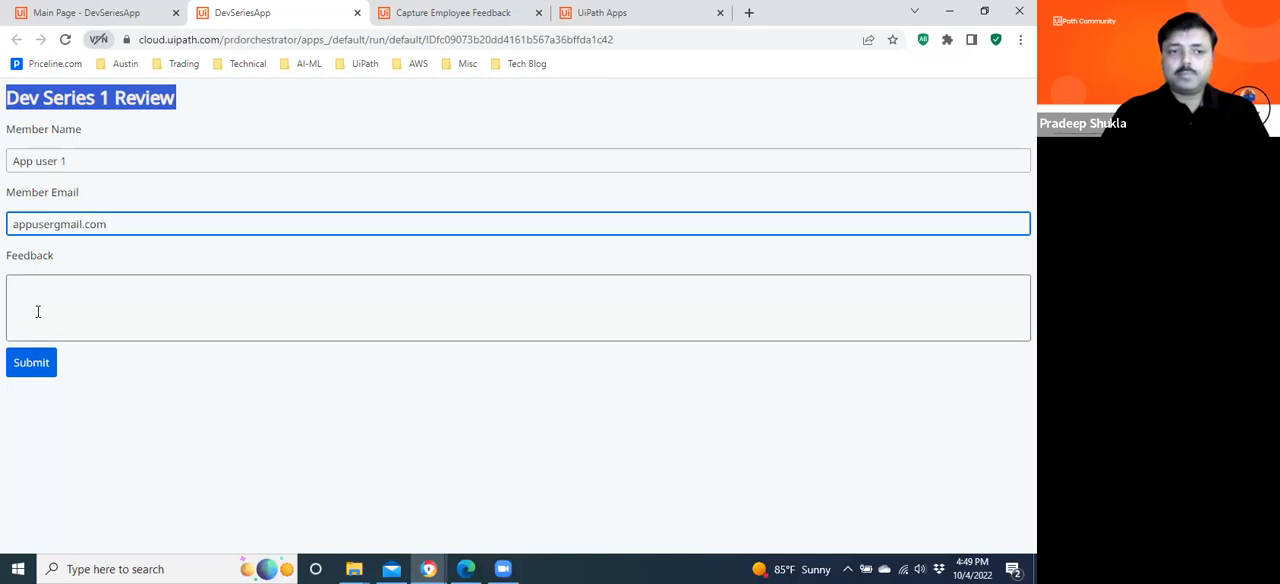
{"action": "left_click", "coordinate": [37, 311]}
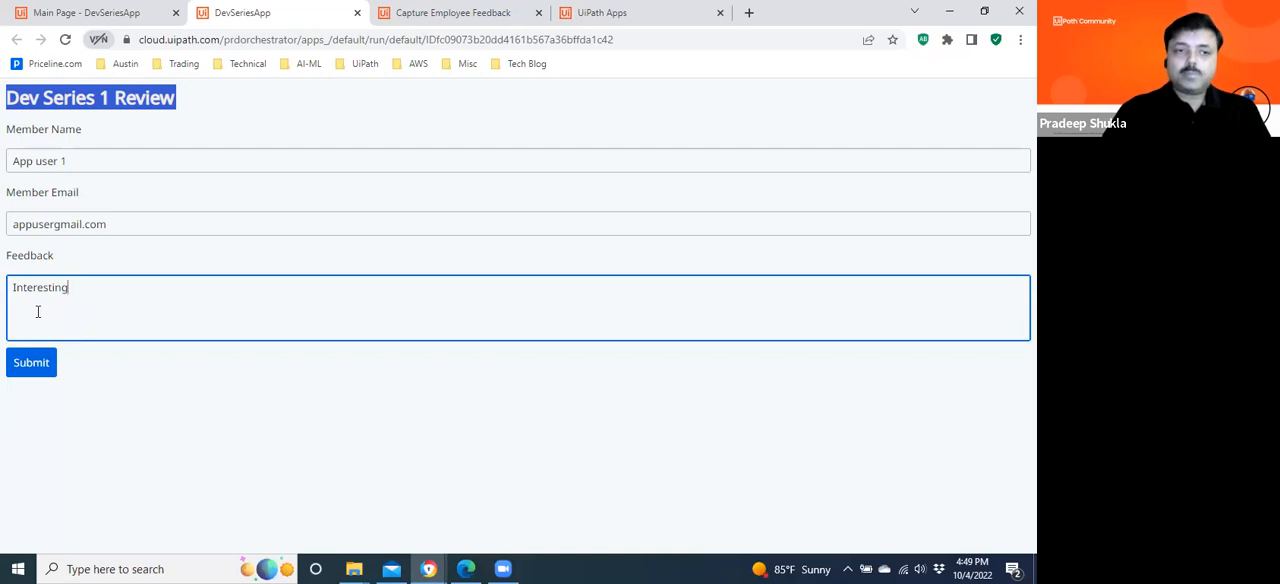
{"action": "left_click", "coordinate": [33, 364]}
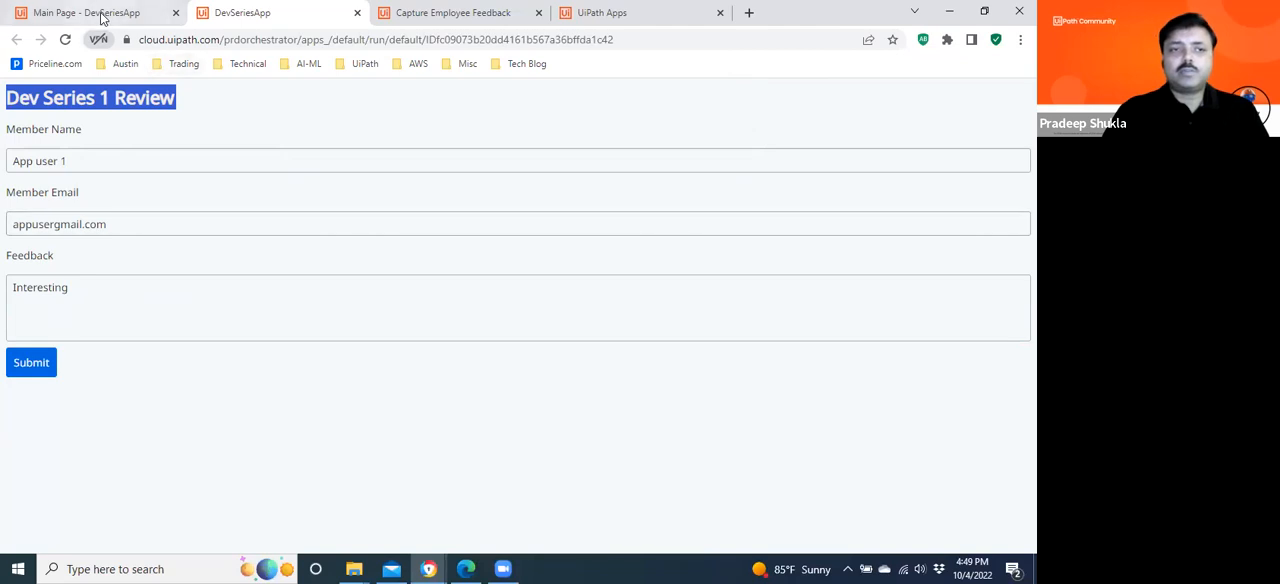
Close the app preview and reopen DevSeriesApp for editing from the list of owned apps.
{"action": "left_click", "coordinate": [136, 14]}
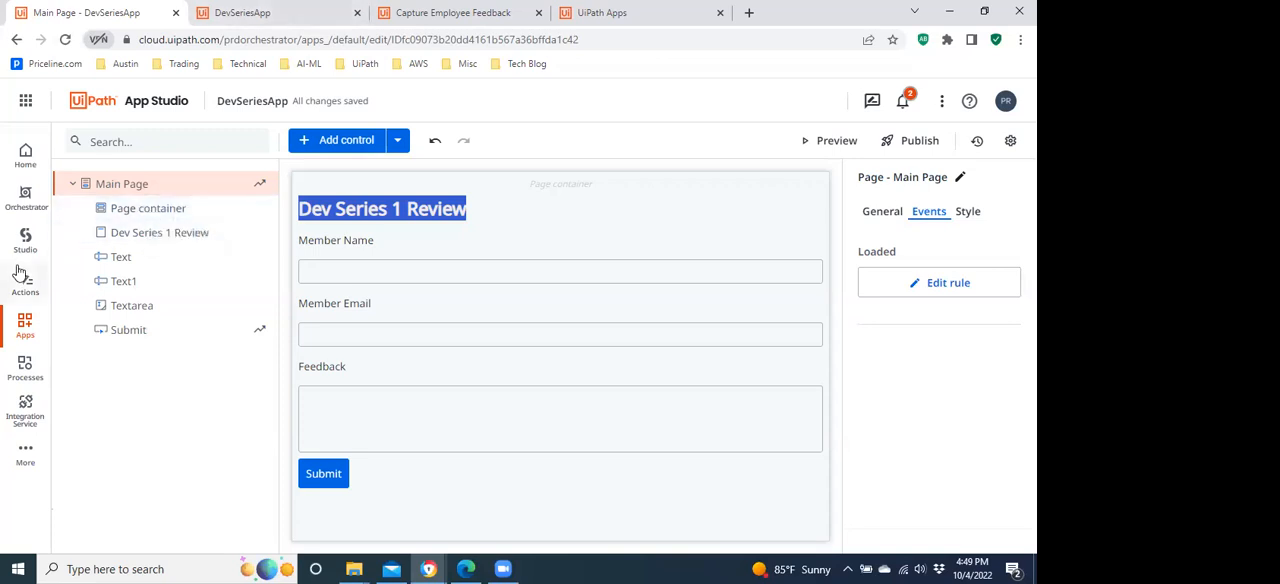
{"action": "left_click", "coordinate": [337, 15]}
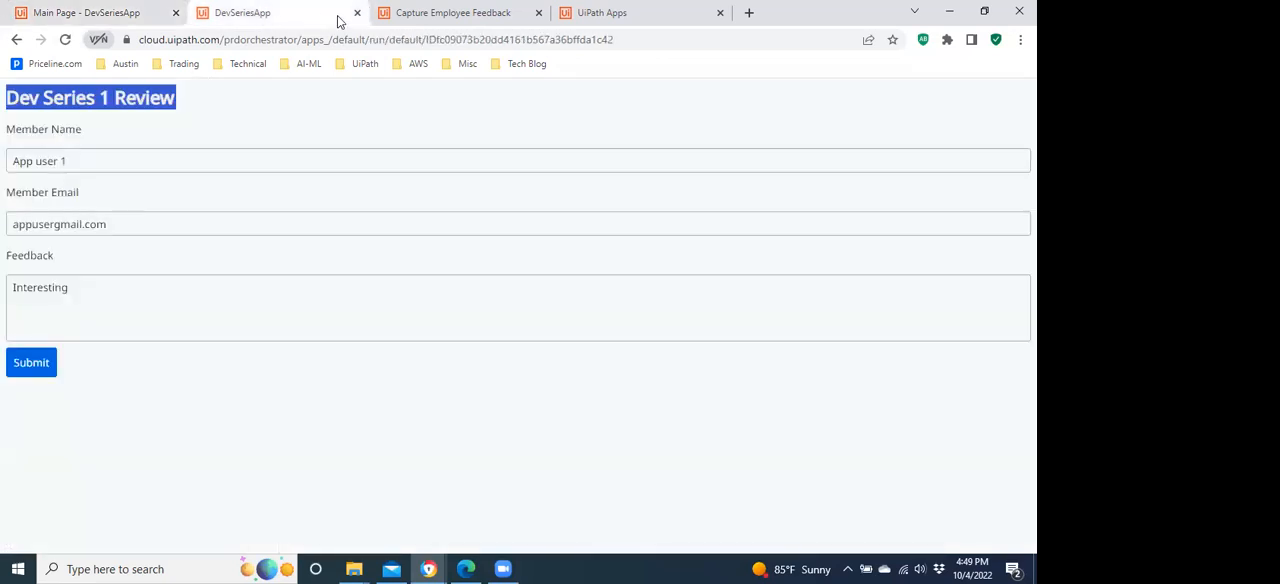
{"action": "left_click", "coordinate": [357, 13]}
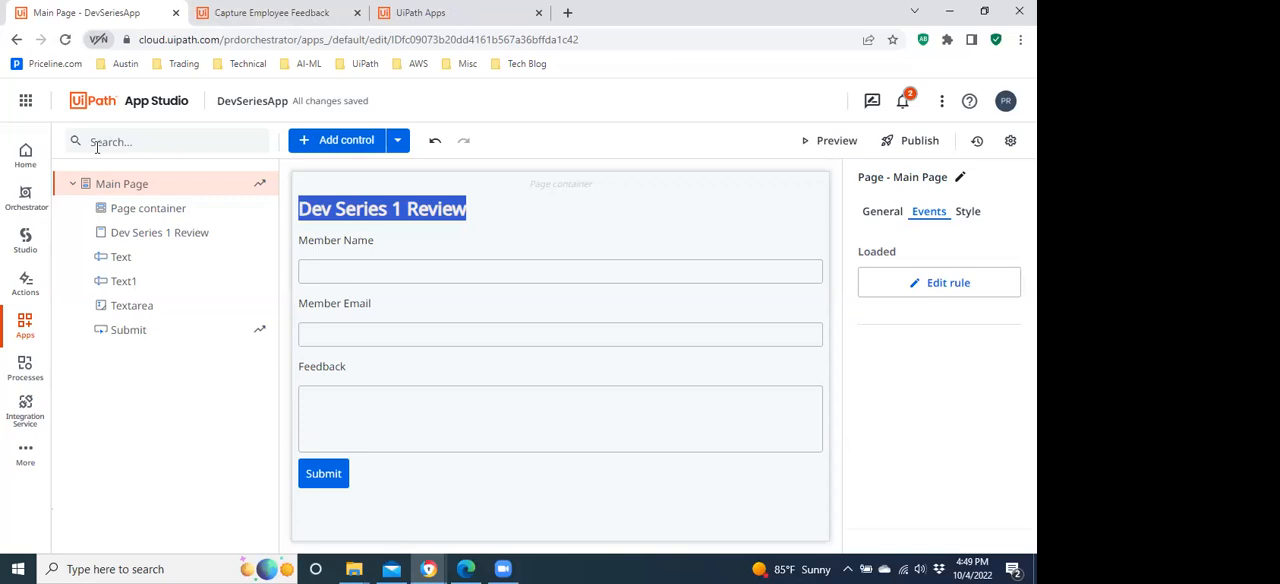
{"action": "left_click", "coordinate": [24, 330]}
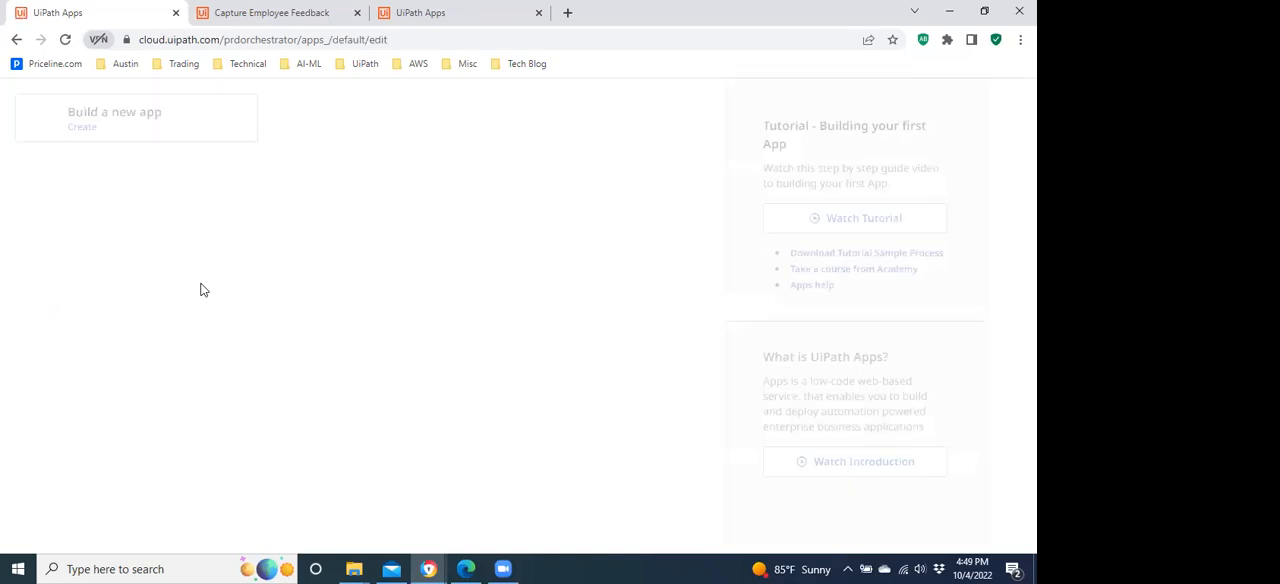
{"action": "mouse_move", "coordinate": [254, 366]}
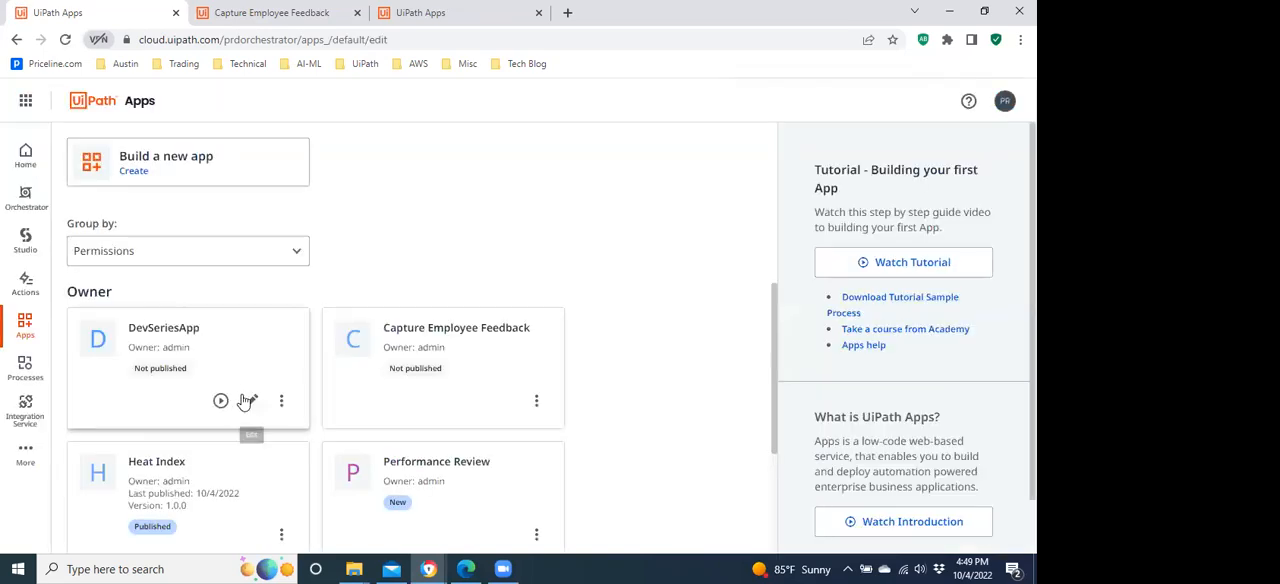
{"action": "left_click", "coordinate": [249, 401]}
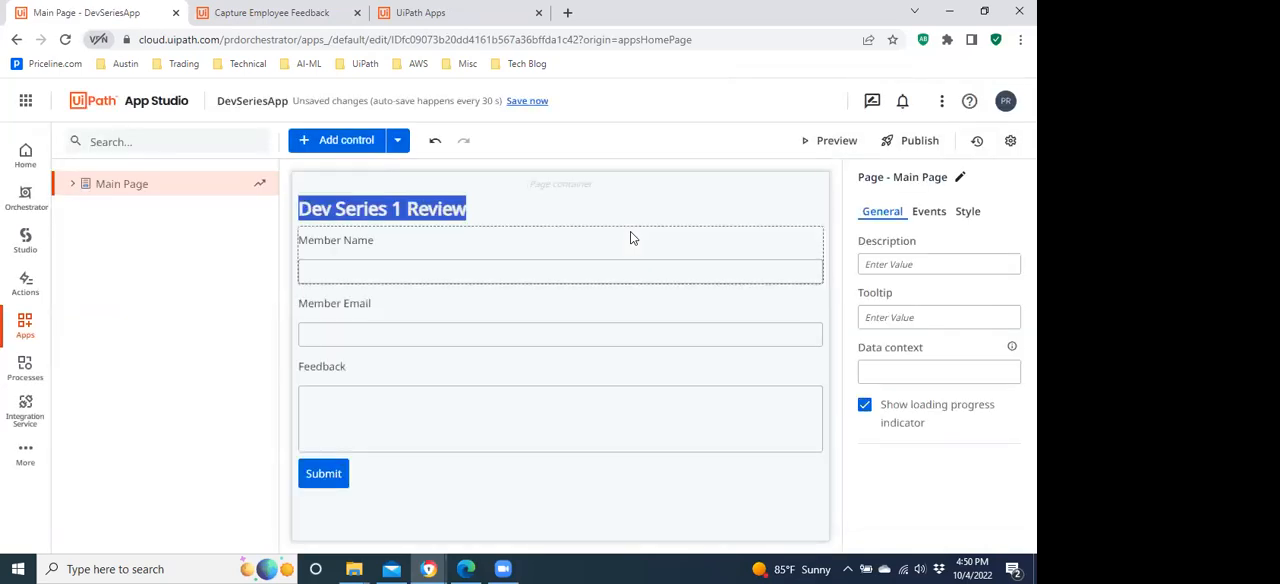
Preview the app and fill in the member name "testuser1" and the member's email.
{"action": "left_click", "coordinate": [816, 150]}
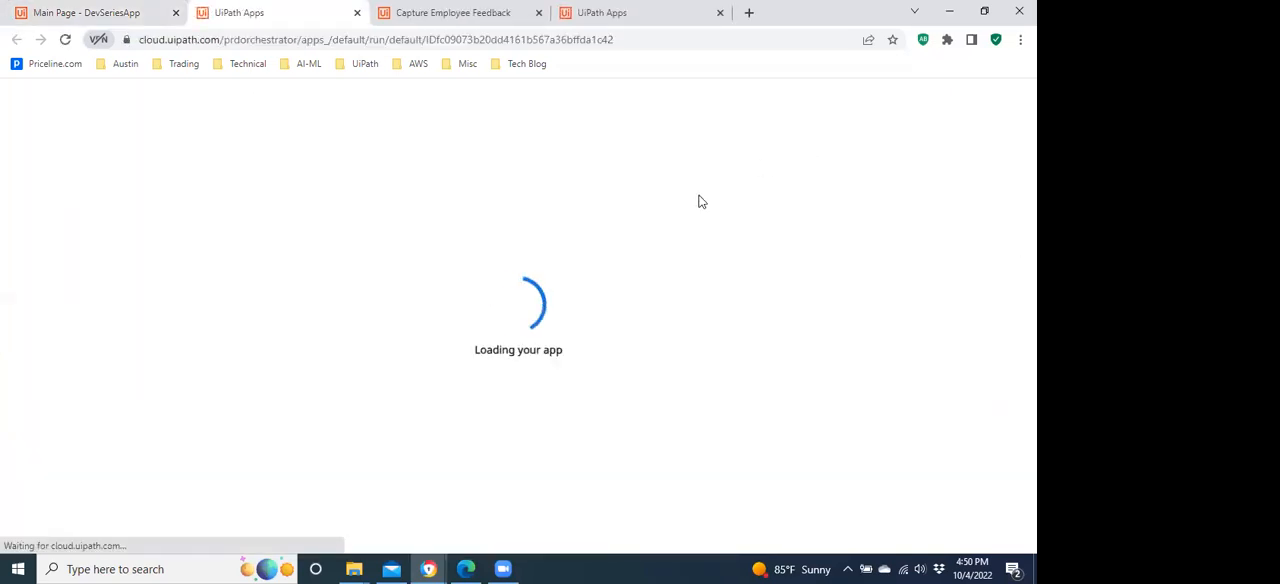
{"action": "left_click", "coordinate": [199, 163]}
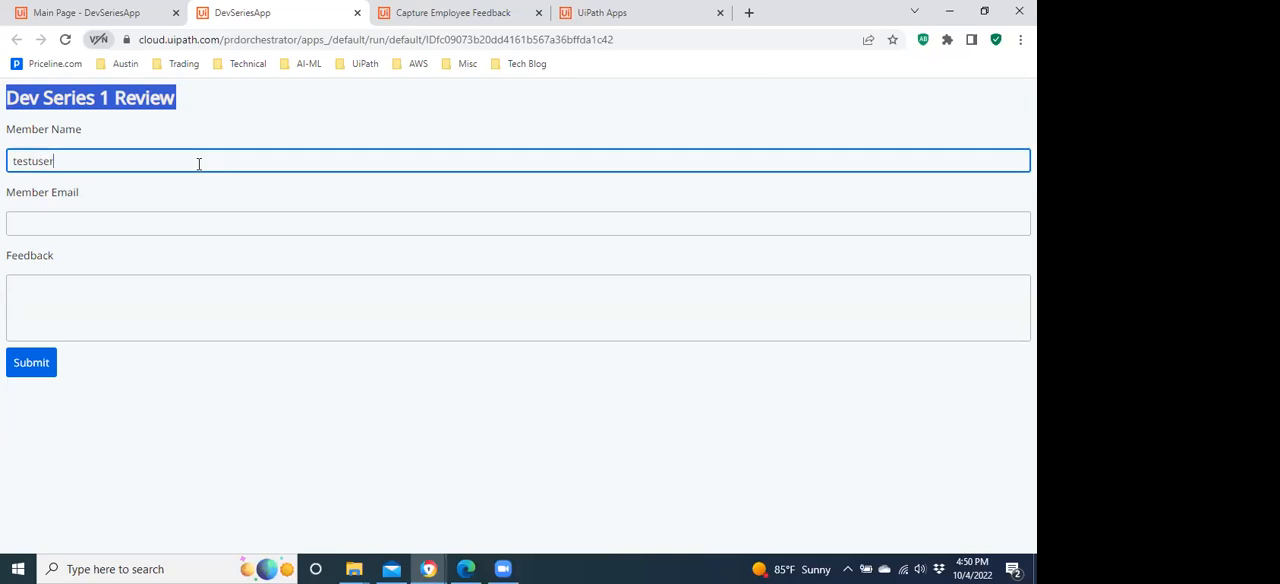
{"action": "left_click", "coordinate": [192, 218]}
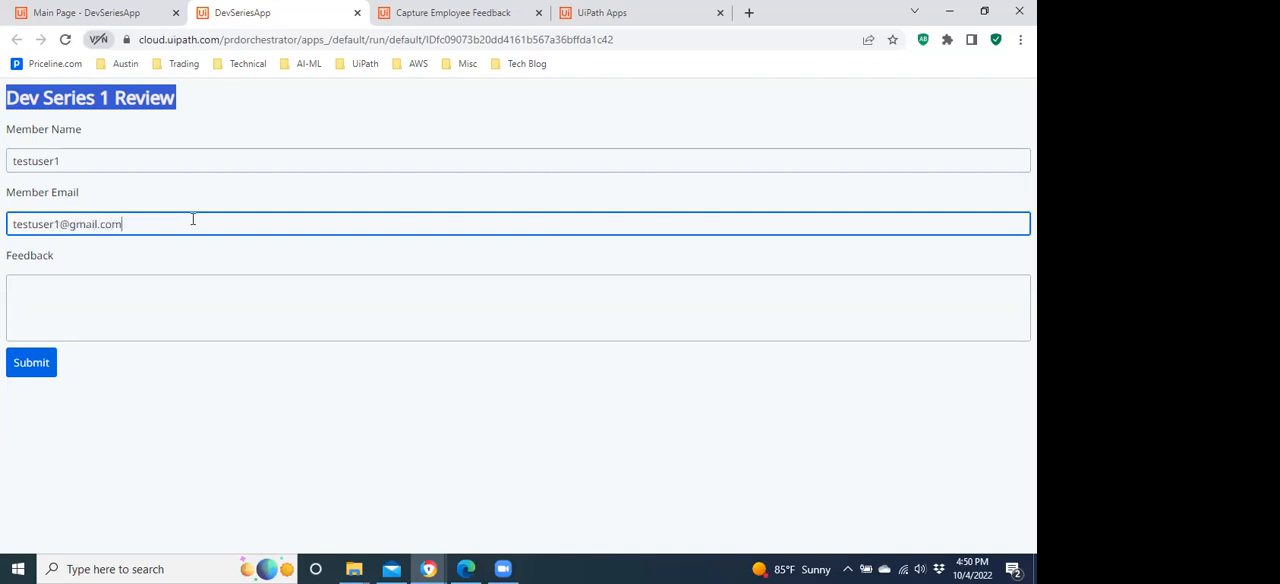
Enter the feedback "excellent!!!", submit the form and return to the DevSeriesApp editor.
{"action": "left_click", "coordinate": [149, 310]}
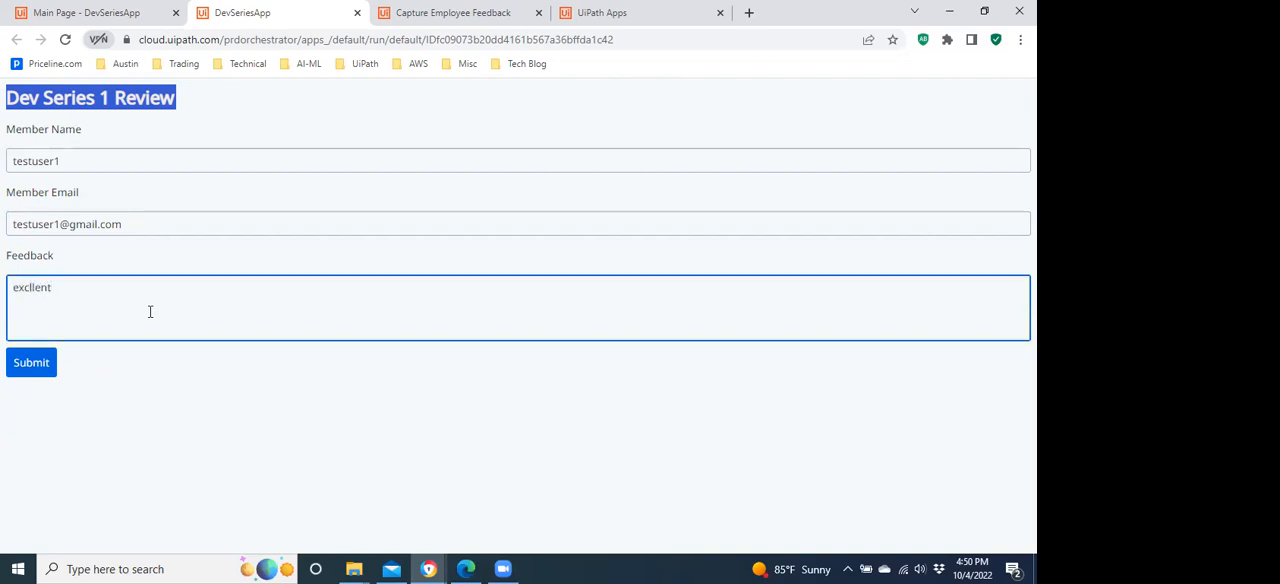
{"action": "type", "text": "excl"}
{"action": "key", "text": "BackSpace"}
{"action": "type", "text": "ellent"}
{"action": "left_click", "coordinate": [36, 366]}
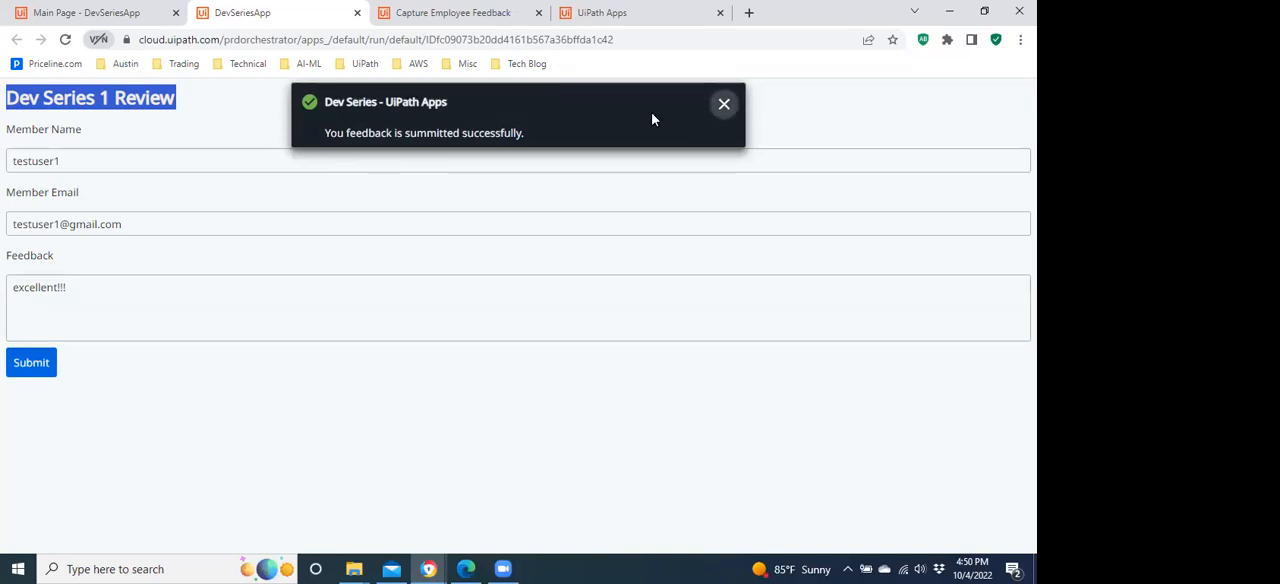
{"action": "left_click", "coordinate": [90, 13]}
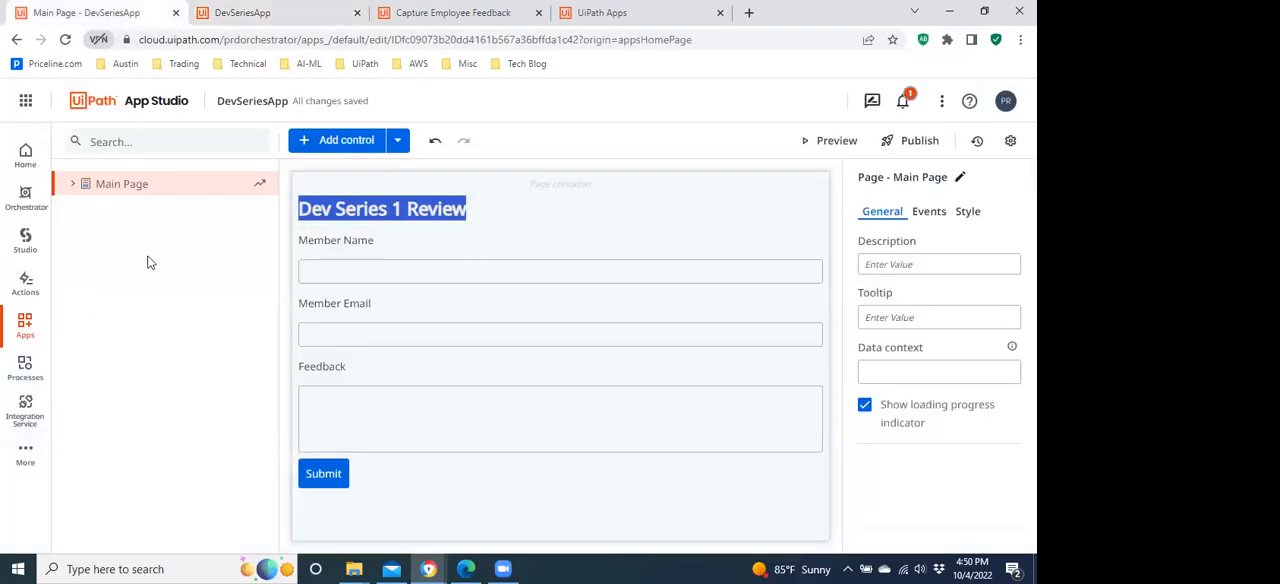
Expand the Main Page's control tree and examine the Submit button's general and style properties.
{"action": "left_click", "coordinate": [72, 184]}
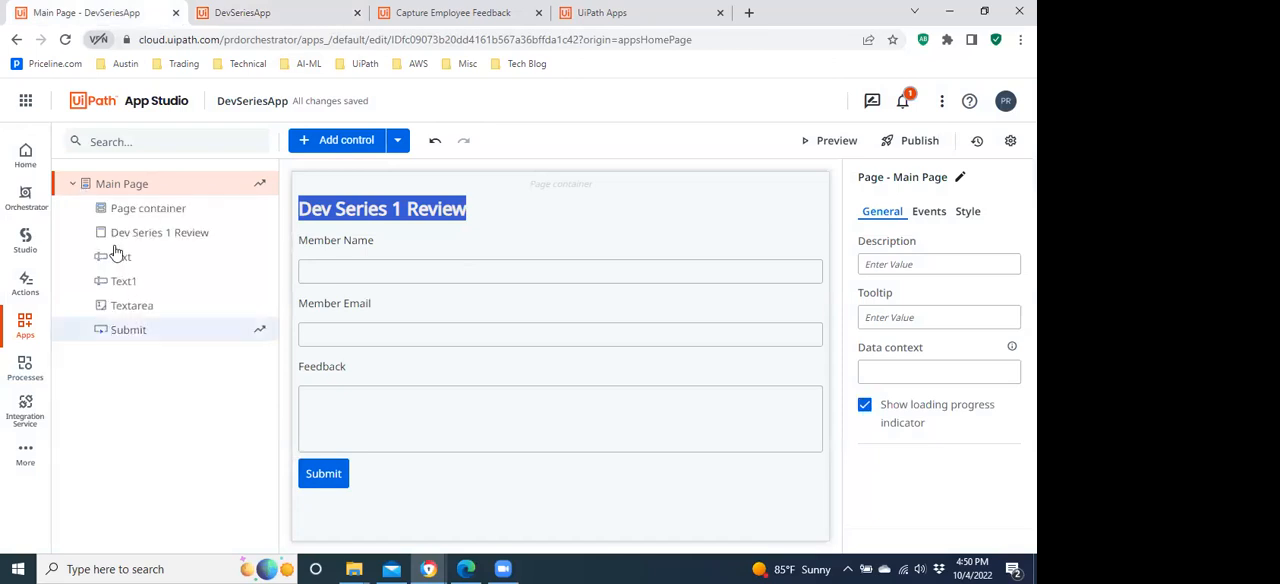
{"action": "left_click", "coordinate": [121, 333]}
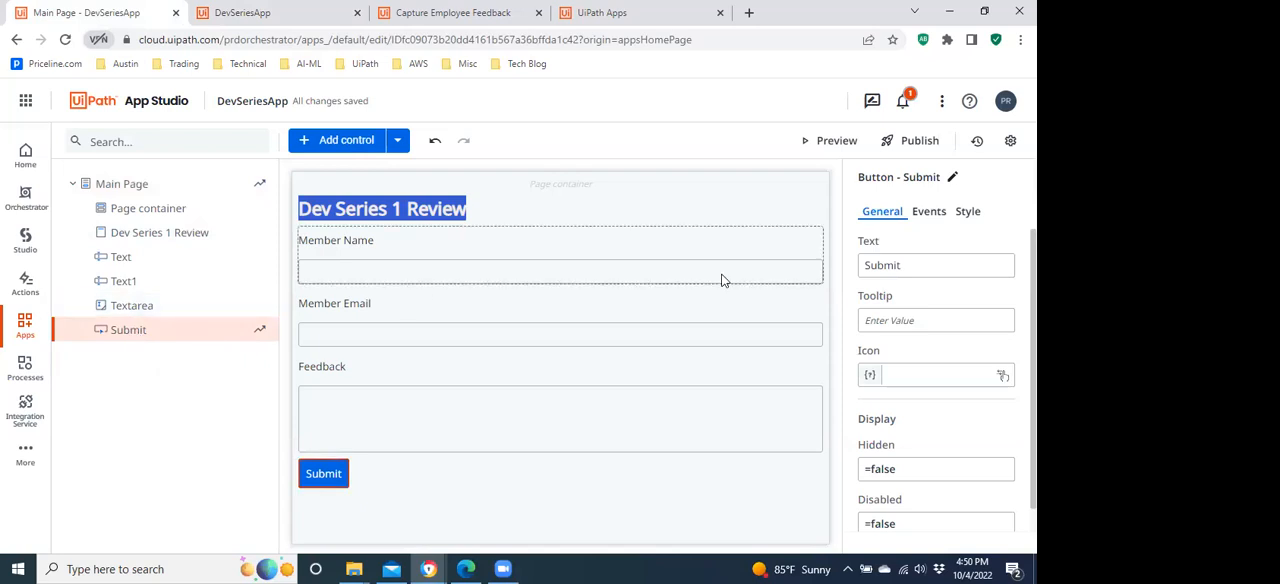
{"action": "left_click", "coordinate": [968, 213]}
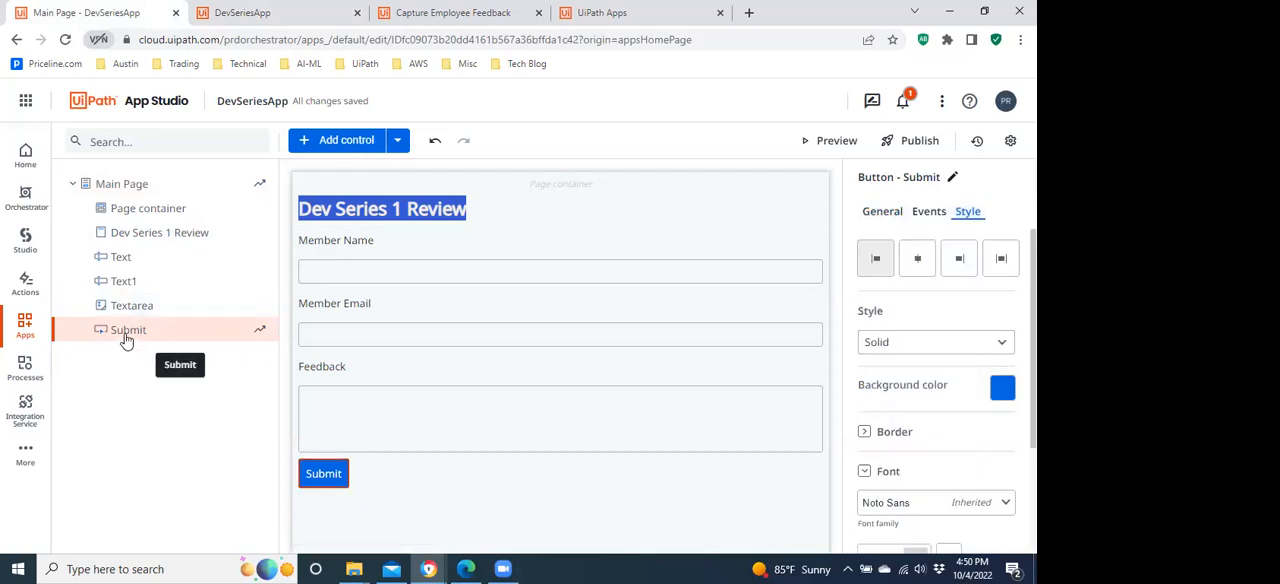
Delete the Open a Page rule from the Main Page's load event.
{"action": "left_click", "coordinate": [480, 492]}
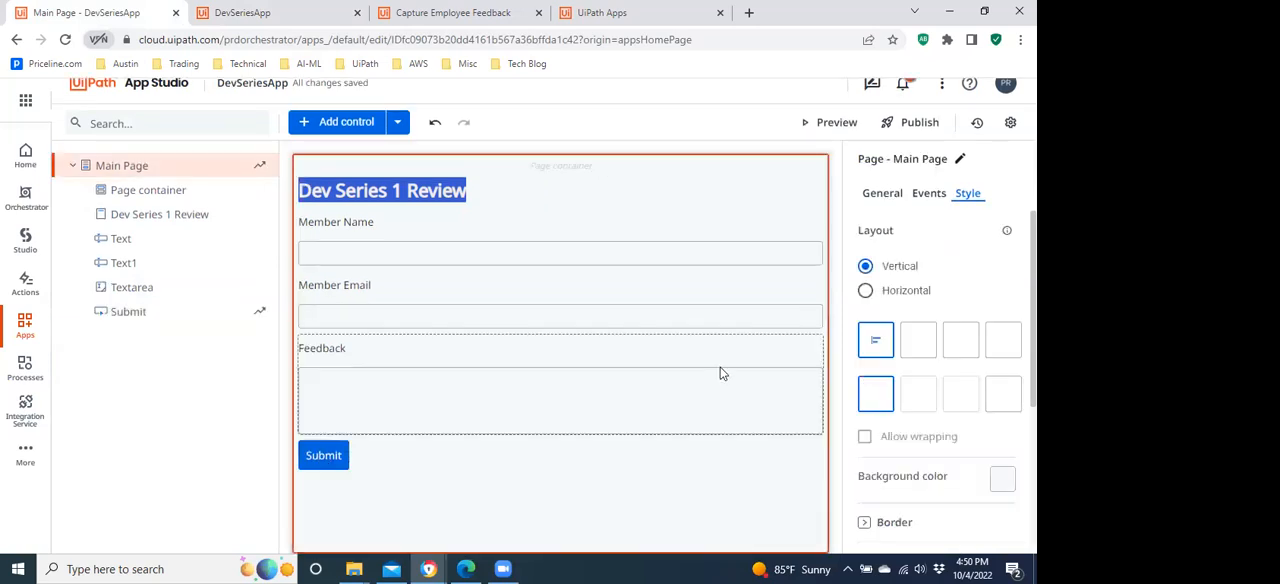
{"action": "left_click", "coordinate": [930, 195]}
{"action": "left_click", "coordinate": [940, 282]}
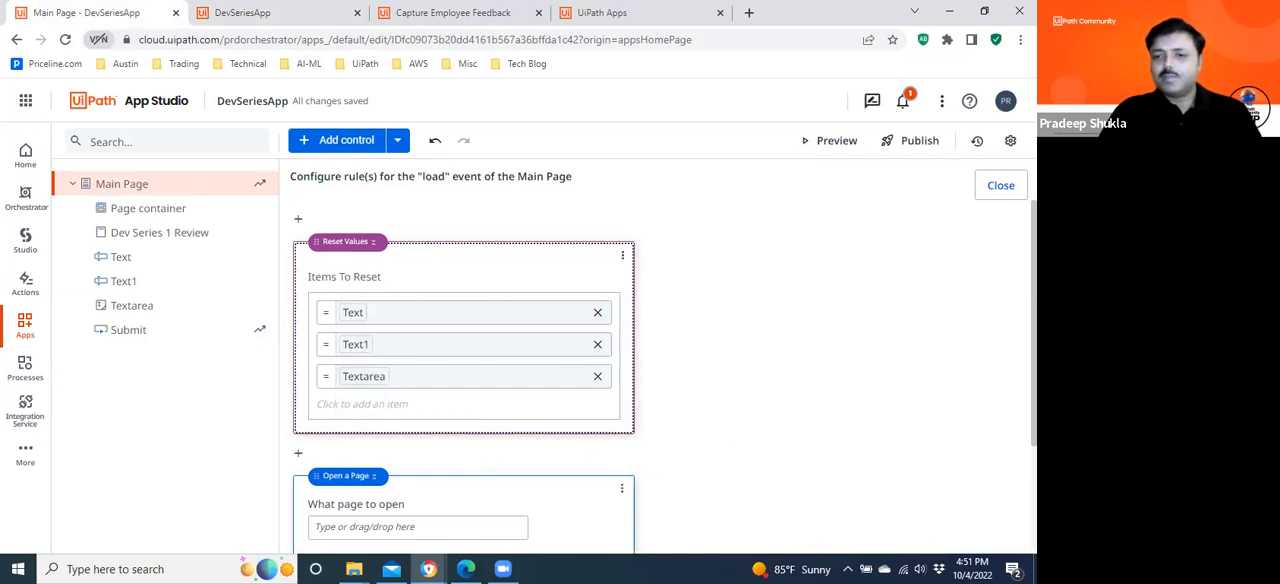
{"action": "scroll", "coordinate": [660, 380], "scroll_direction": "down", "scroll_amount": 2}
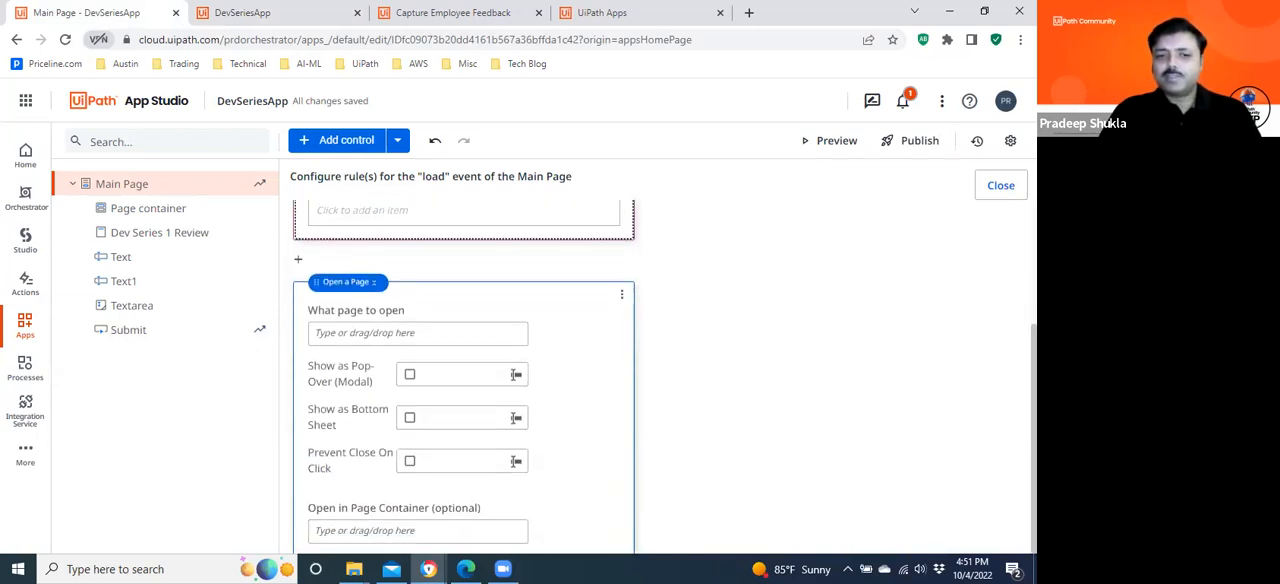
{"action": "left_click", "coordinate": [621, 294]}
{"action": "left_click", "coordinate": [636, 352]}
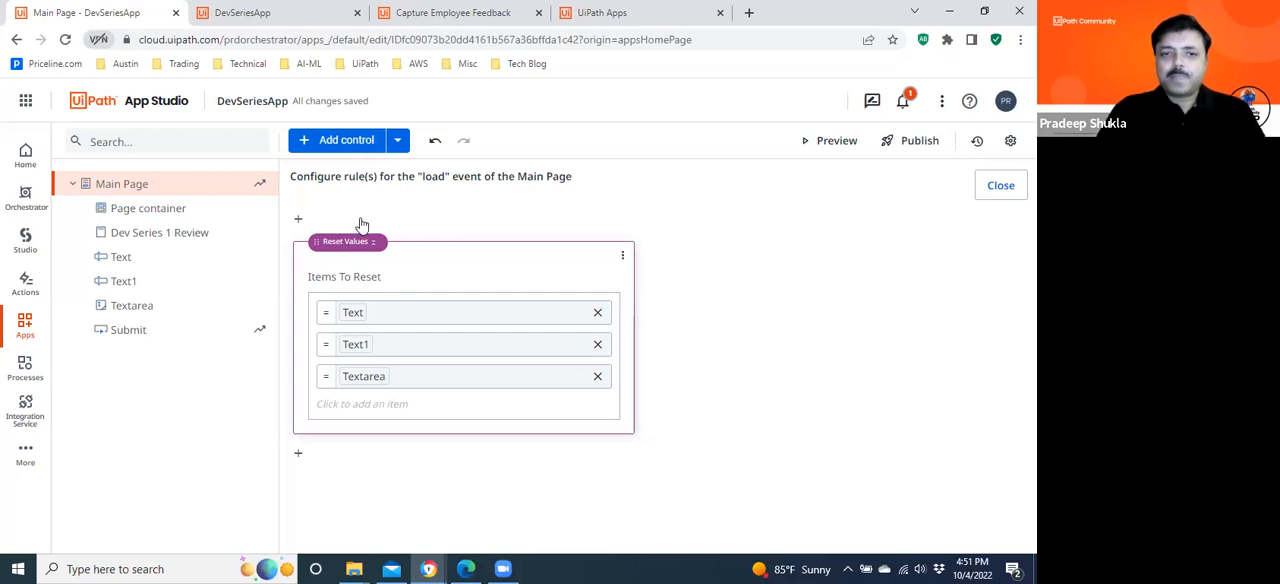
Review the rule configured for the Submit button's click event.
{"action": "left_click", "coordinate": [124, 333]}
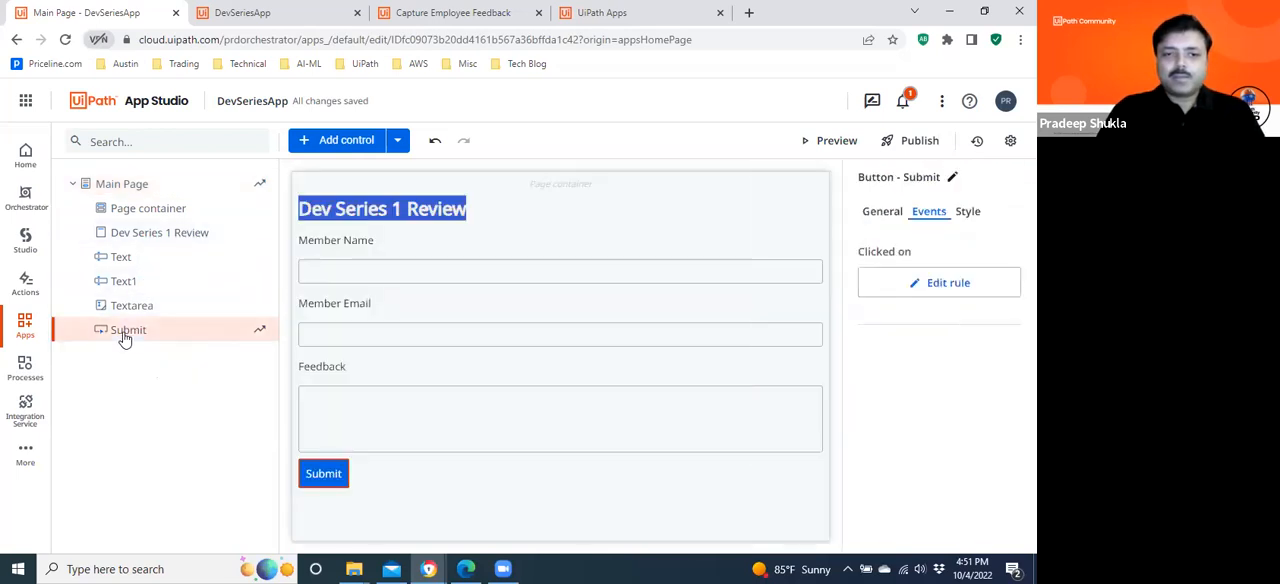
{"action": "left_click", "coordinate": [330, 483]}
{"action": "left_click", "coordinate": [330, 474]}
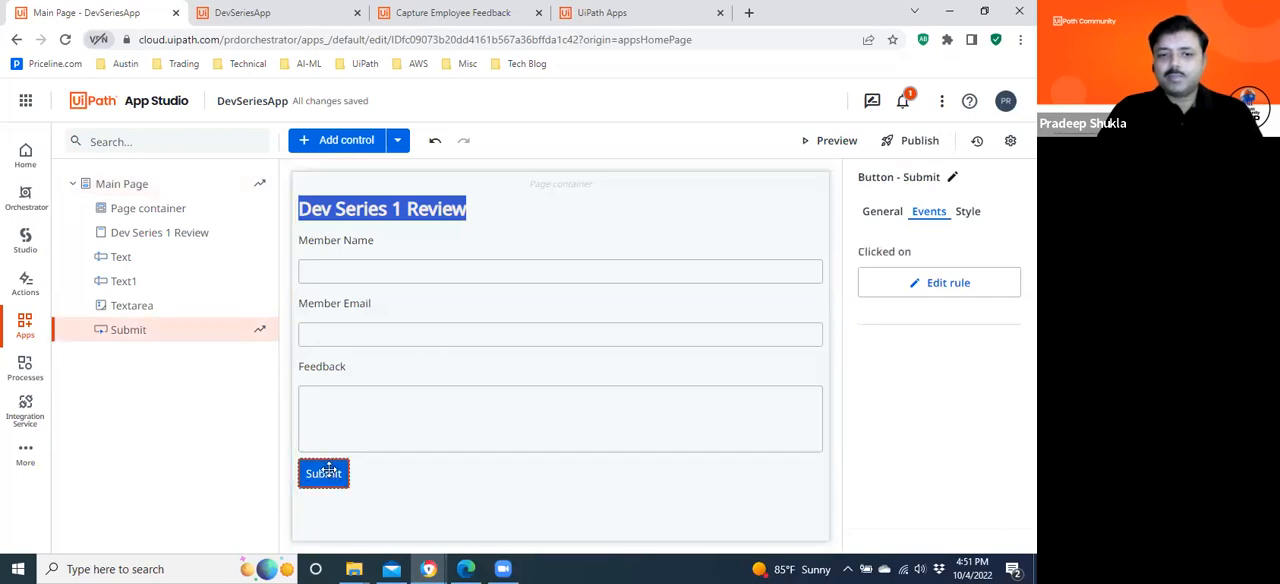
{"action": "left_click", "coordinate": [940, 286]}
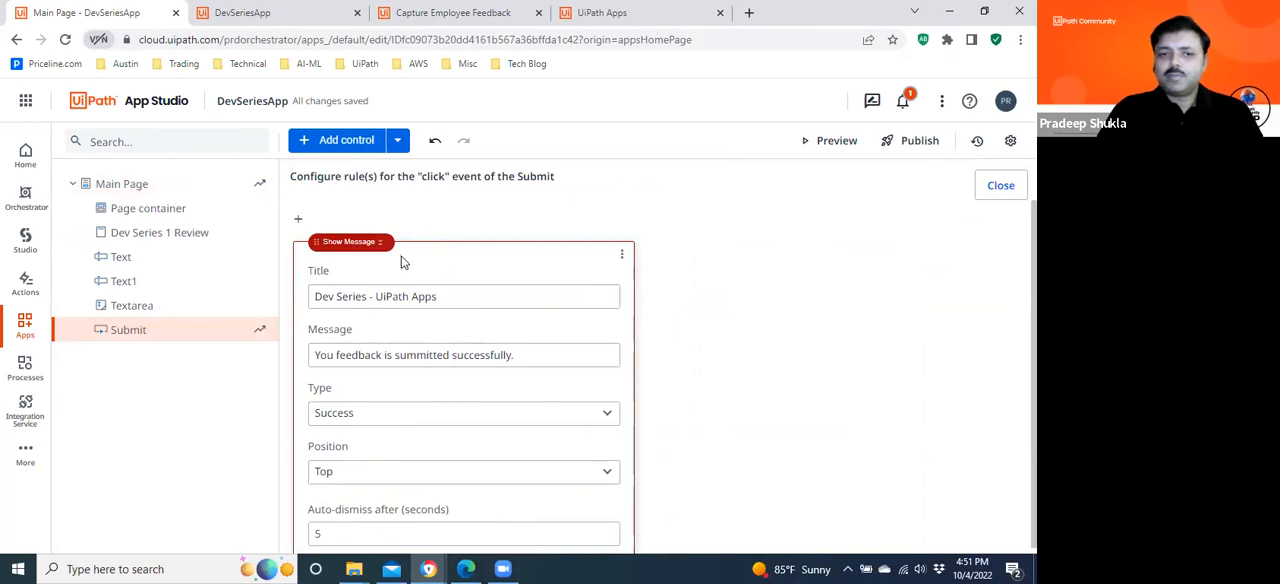
Check the value change rules of Textarea, Text and Text1, and the click rule of the Dev Series 1 Review header.
{"action": "left_click", "coordinate": [140, 307]}
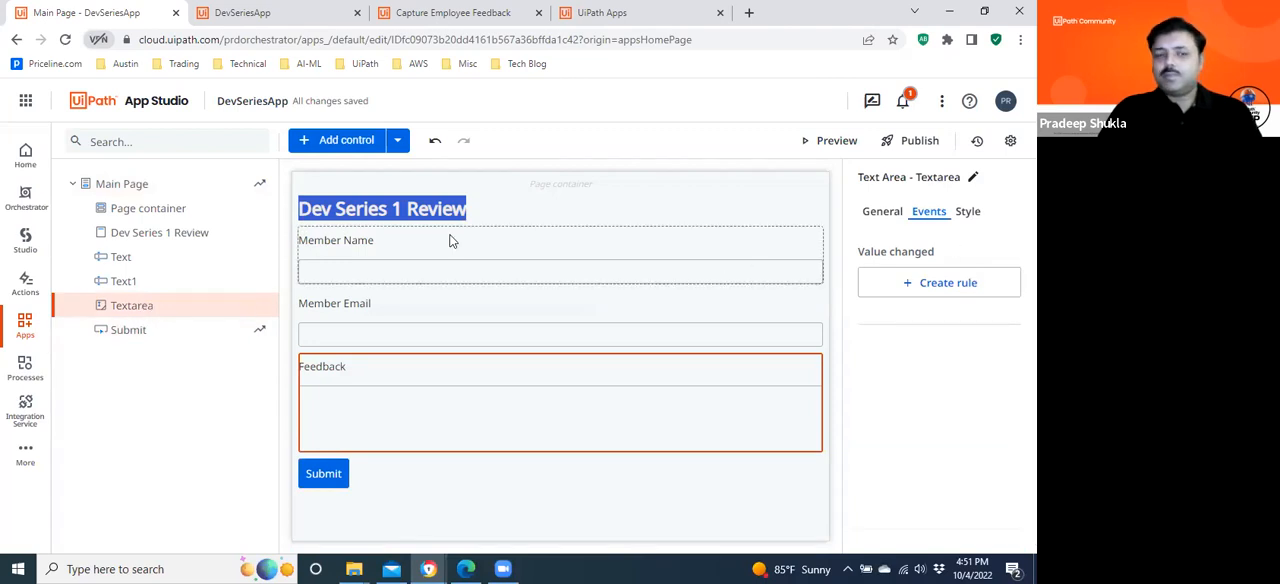
{"action": "left_click", "coordinate": [946, 283]}
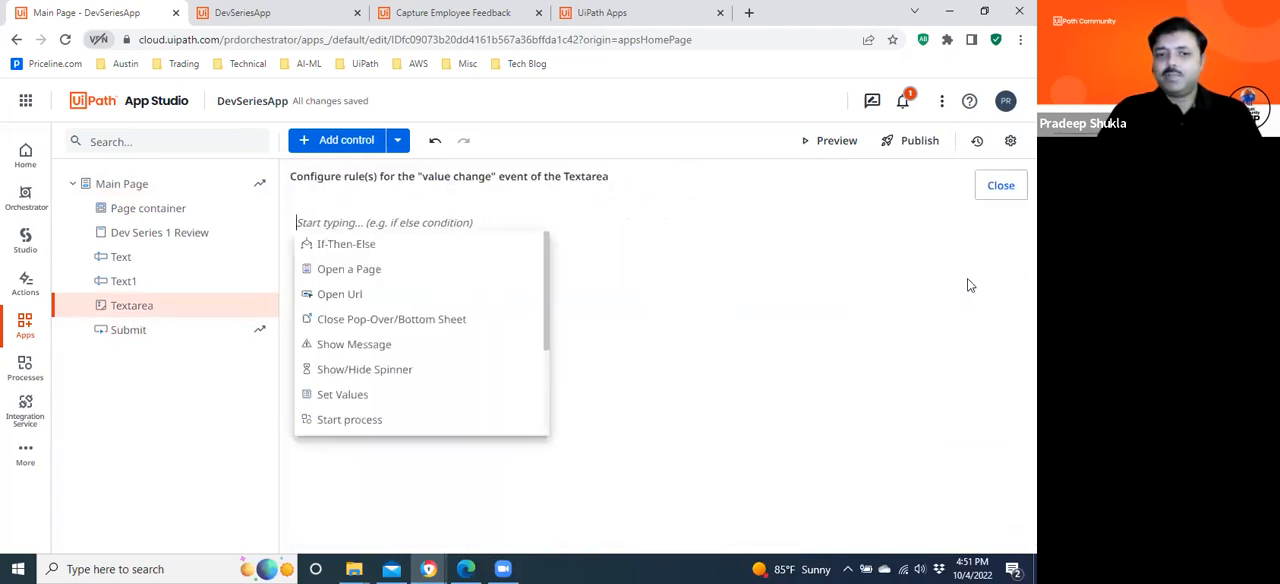
{"action": "left_click", "coordinate": [123, 258]}
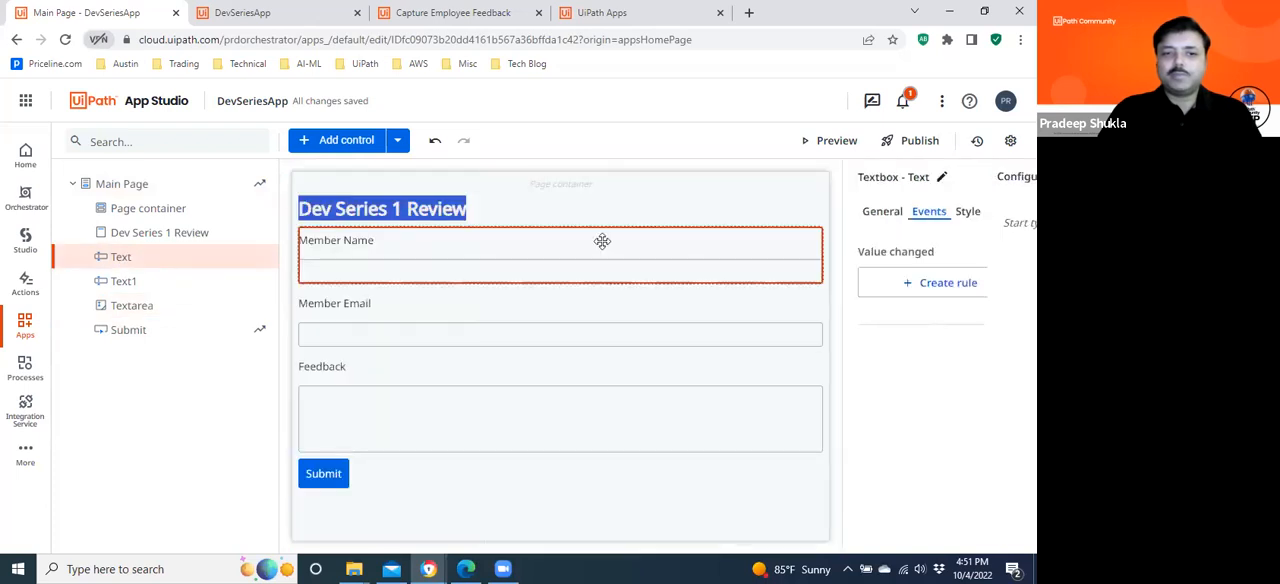
{"action": "left_click", "coordinate": [940, 286]}
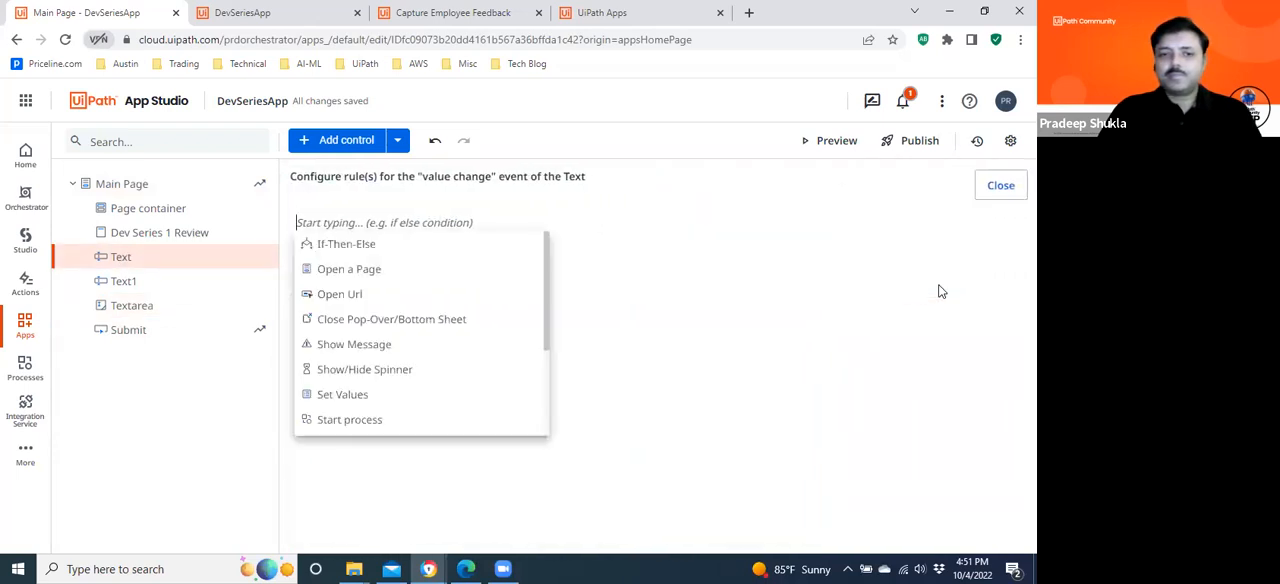
{"action": "left_click", "coordinate": [134, 281]}
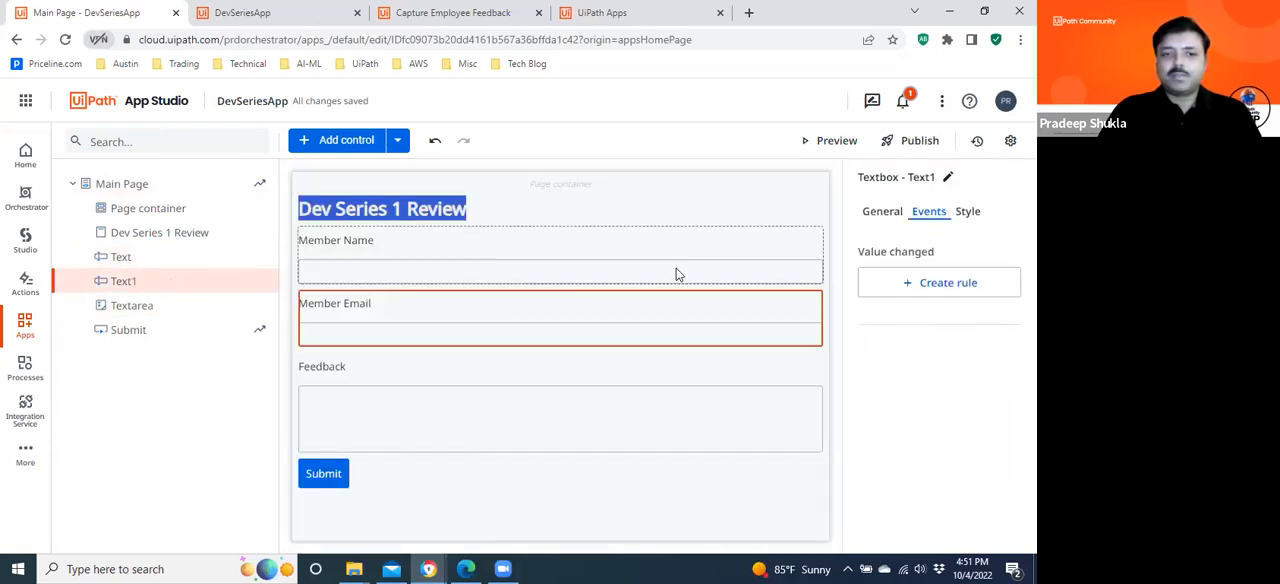
{"action": "left_click", "coordinate": [935, 285]}
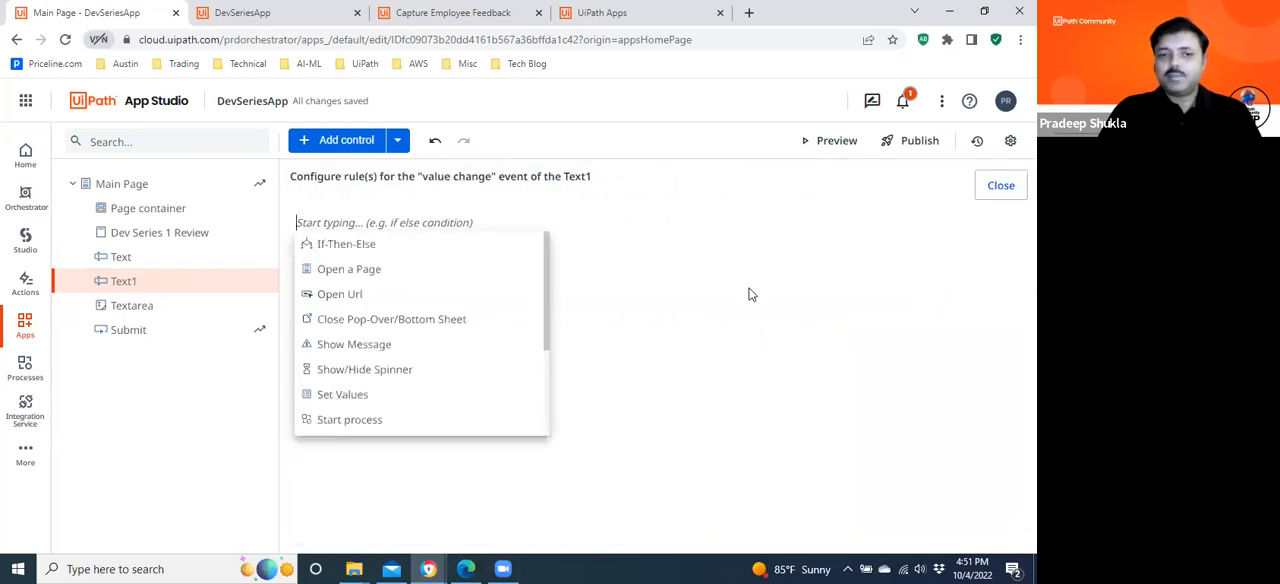
{"action": "left_click", "coordinate": [140, 232]}
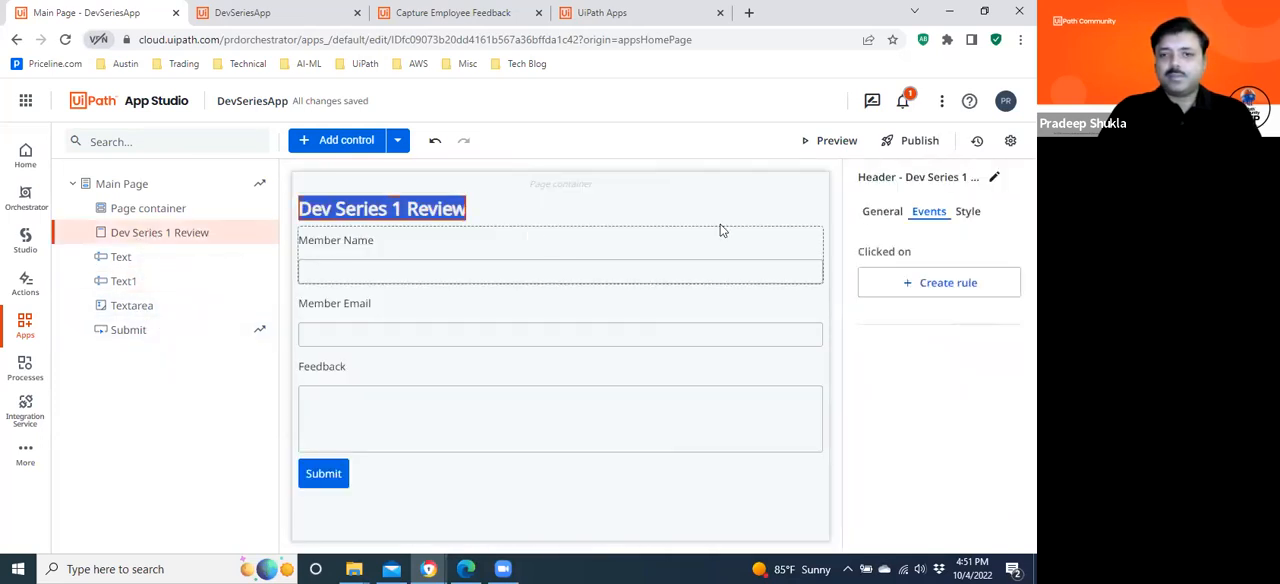
{"action": "left_click", "coordinate": [958, 280]}
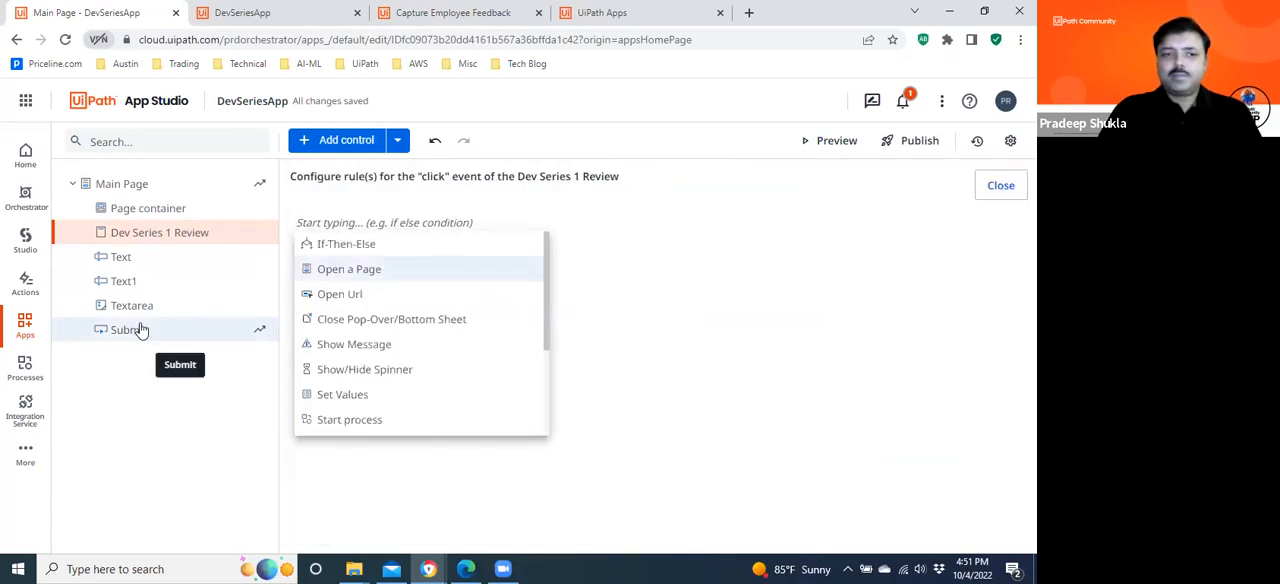
Add a Reset Values rule before the Show Message rule in the Submit button's click event.
{"action": "left_click", "coordinate": [142, 330]}
{"action": "left_click", "coordinate": [966, 288]}
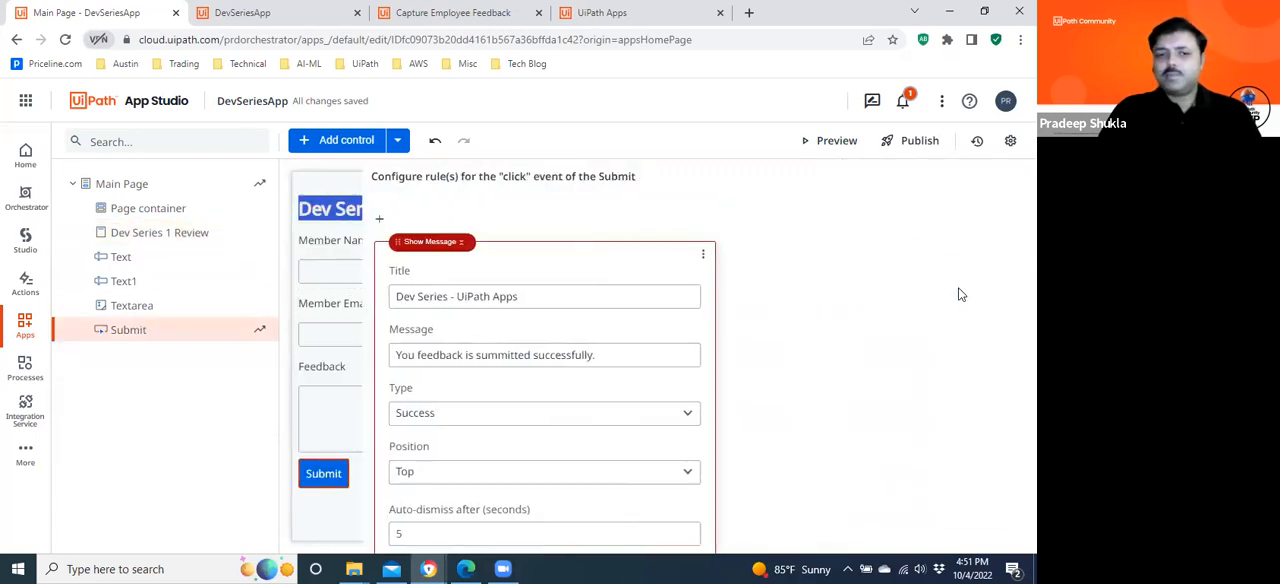
{"action": "left_click", "coordinate": [298, 218]}
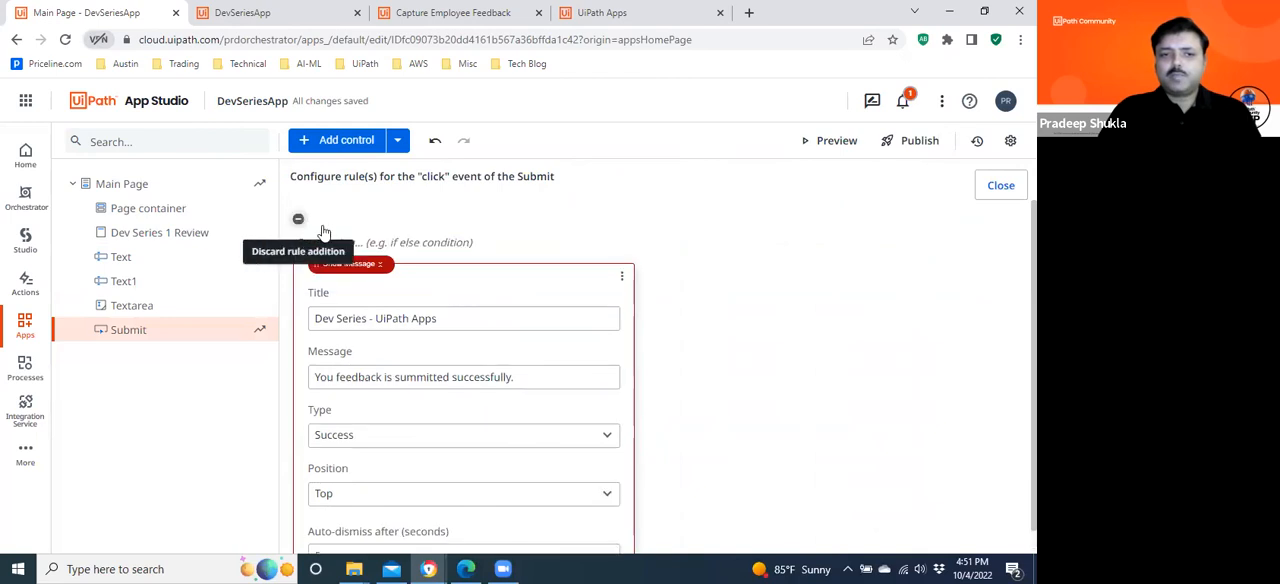
{"action": "left_click", "coordinate": [361, 241]}
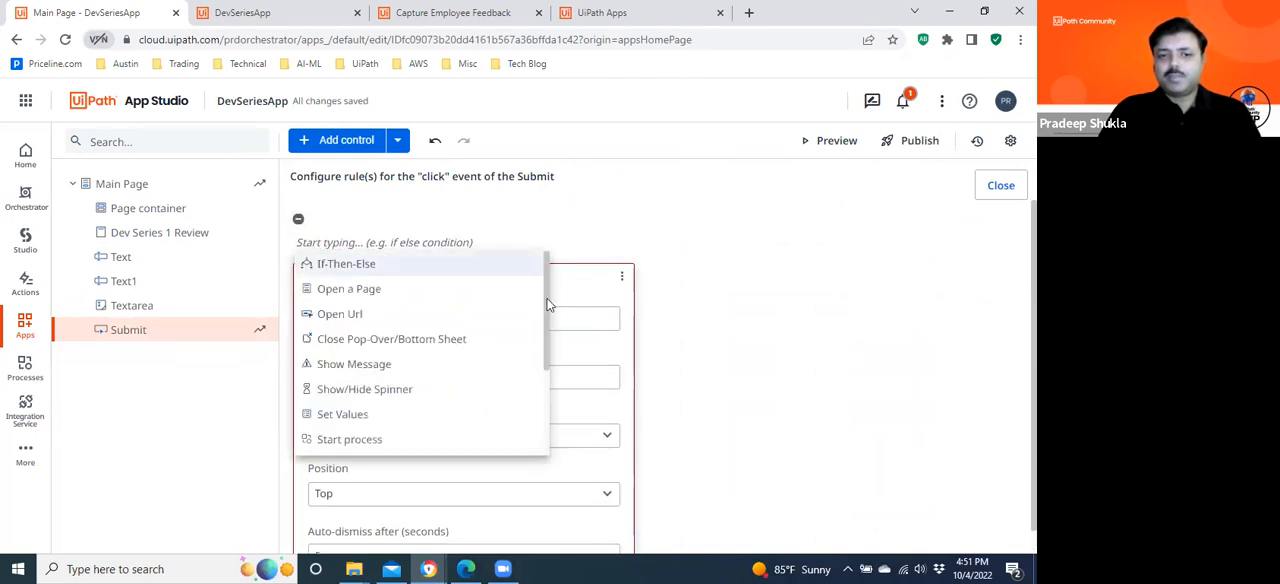
{"action": "left_click_drag", "start_coordinate": [548, 314], "coordinate": [550, 410]}
{"action": "left_click", "coordinate": [352, 367]}
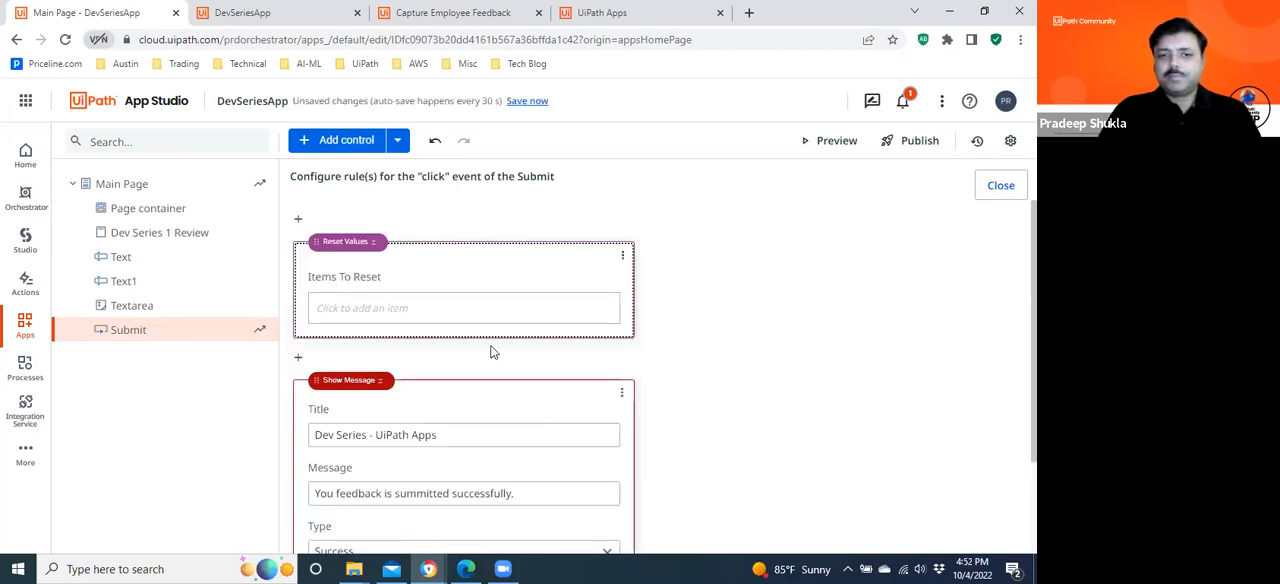
Add the Main Page controls Text, Text1 and Textarea as the items to reset.
{"action": "left_click", "coordinate": [393, 310]}
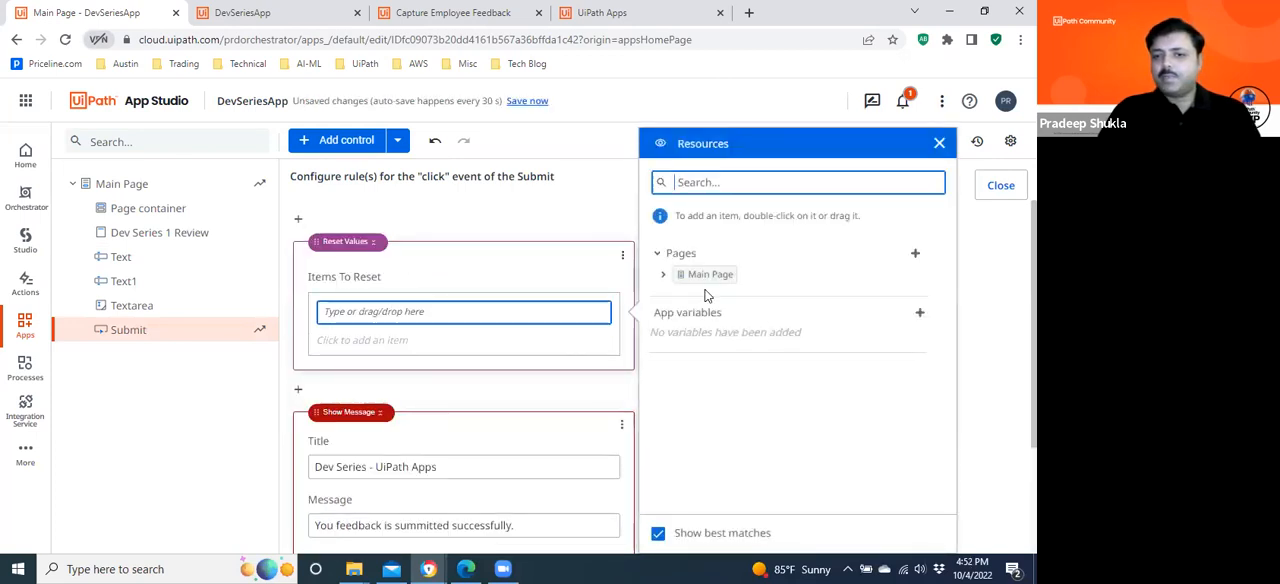
{"action": "left_click", "coordinate": [665, 278]}
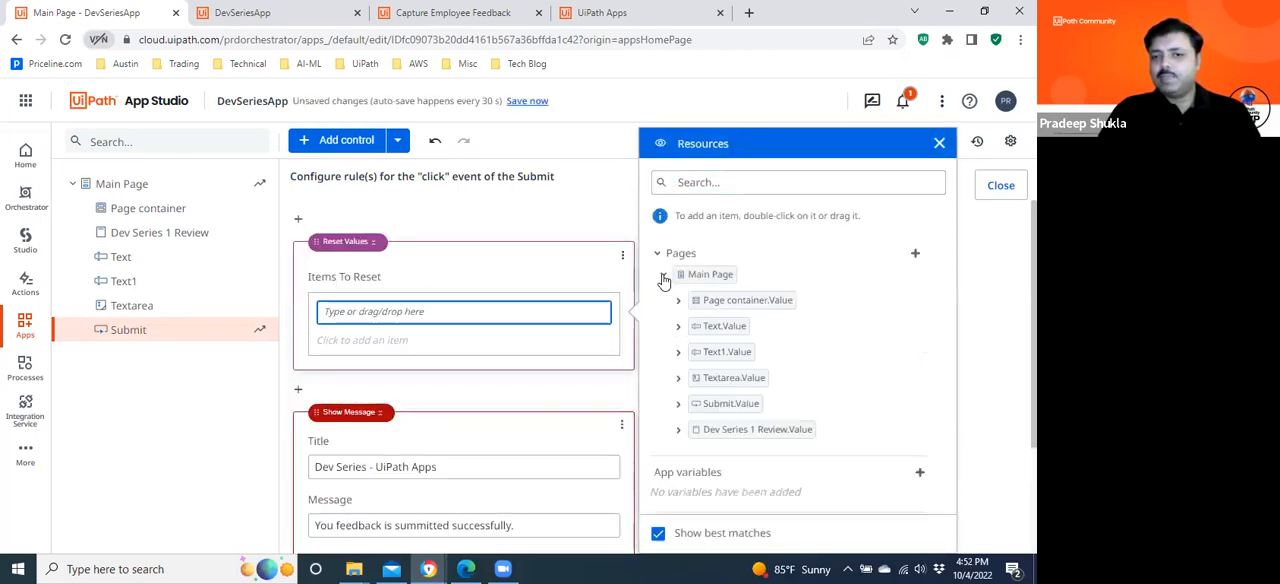
{"action": "double_click", "coordinate": [724, 326]}
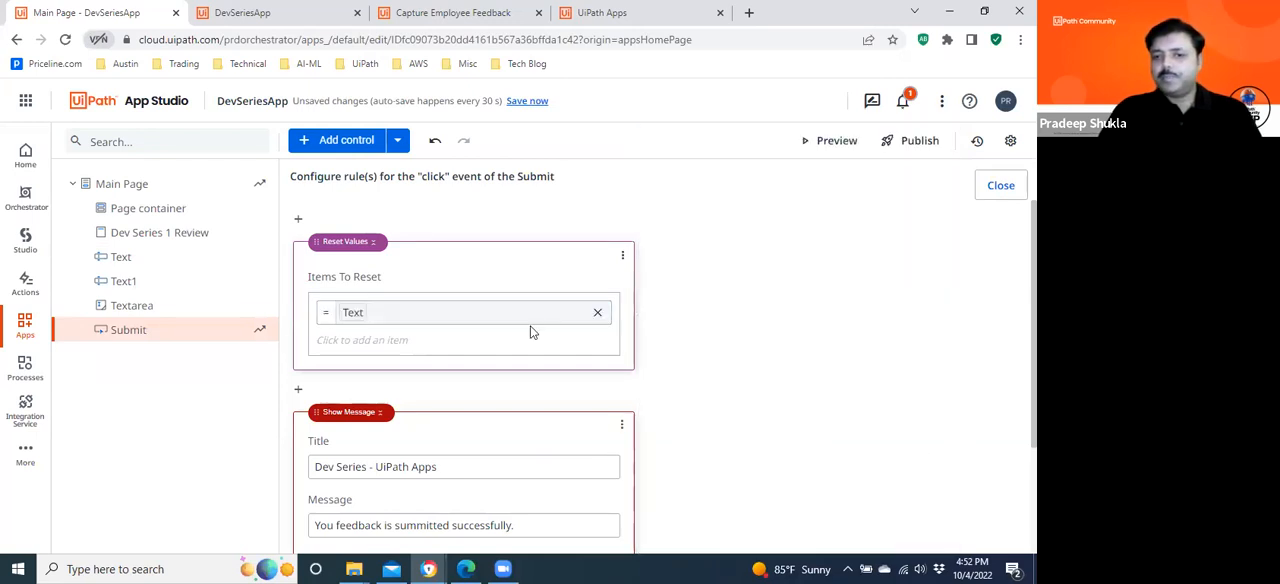
{"action": "left_click", "coordinate": [432, 341]}
{"action": "double_click", "coordinate": [737, 354]}
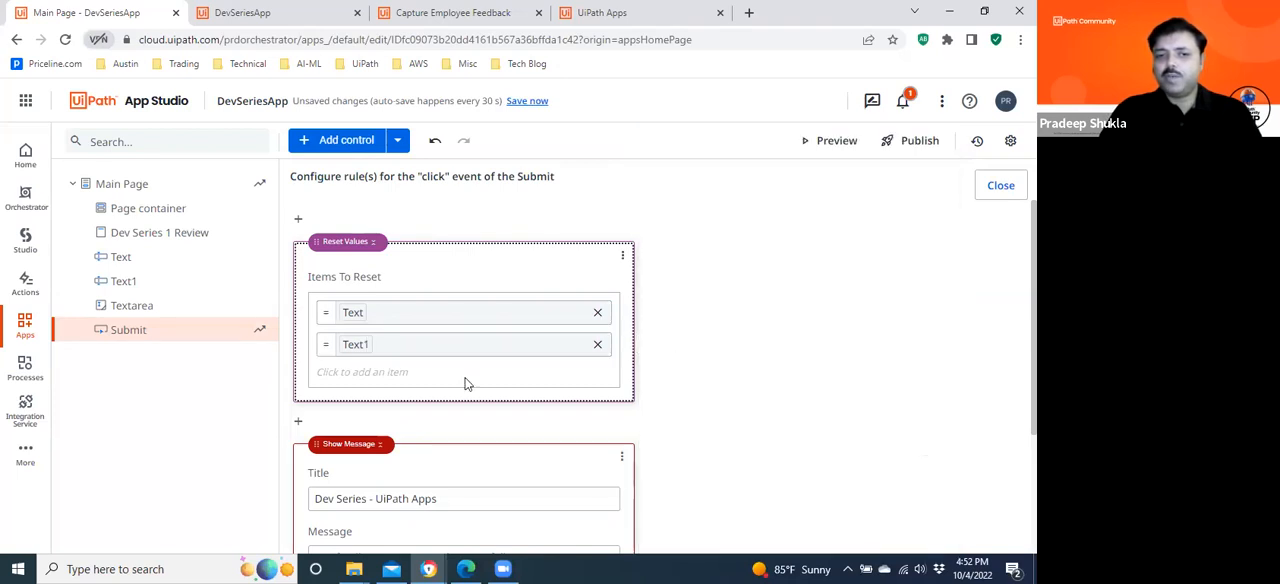
{"action": "left_click", "coordinate": [395, 372]}
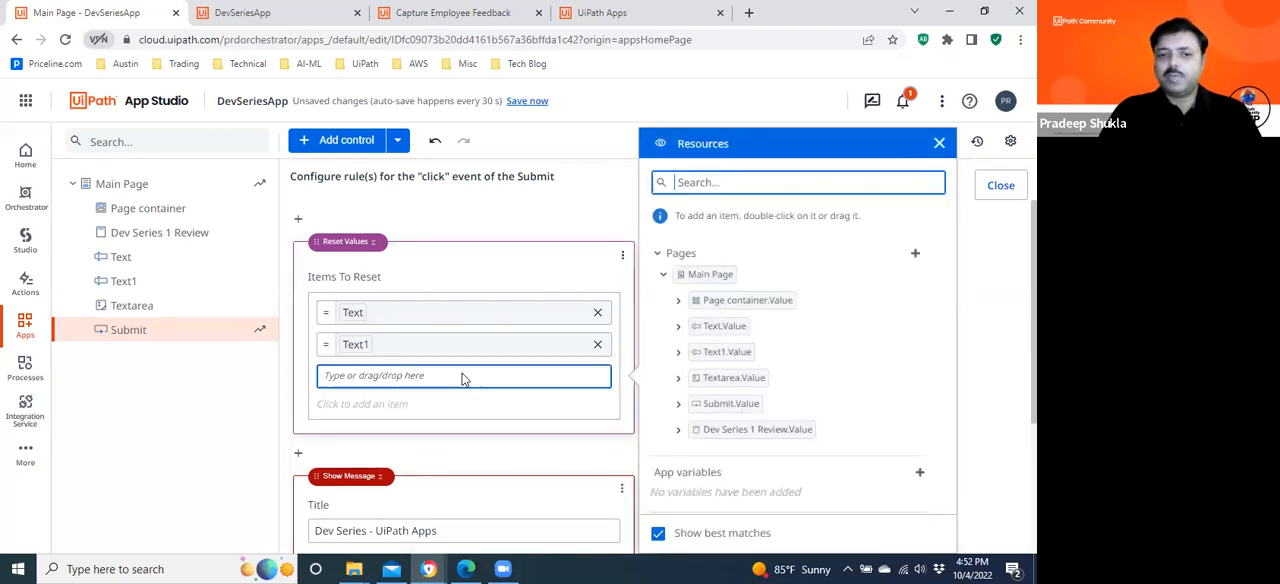
{"action": "double_click", "coordinate": [736, 380]}
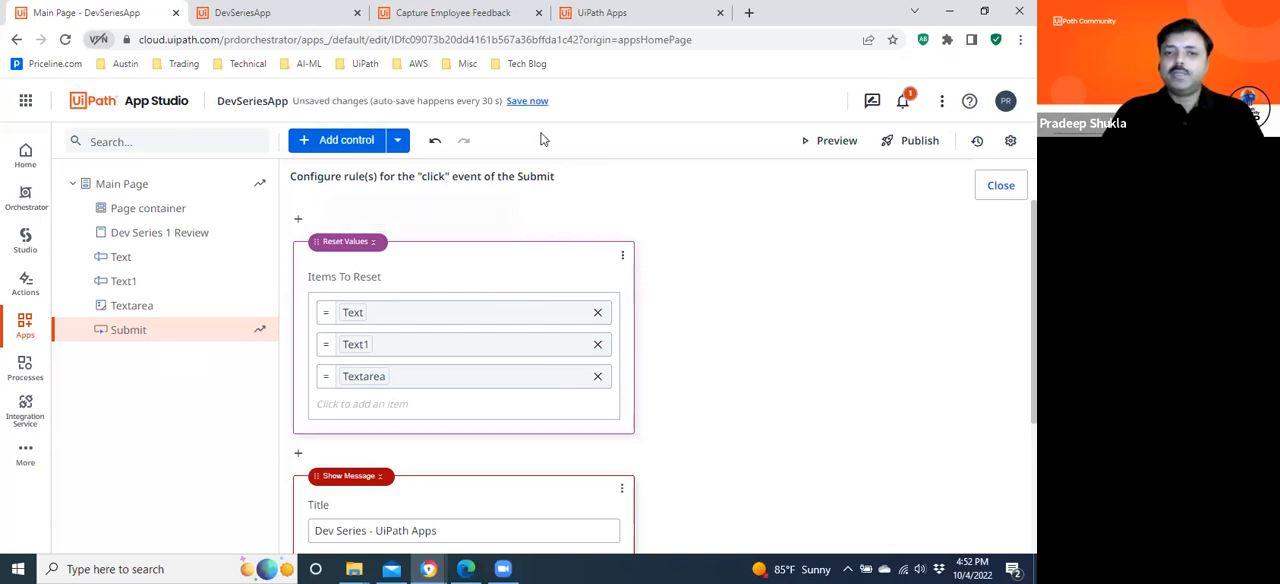
Save the app changes, recheck and close the Submit click rules, and go back to the Apps home page.
{"action": "left_click", "coordinate": [529, 102]}
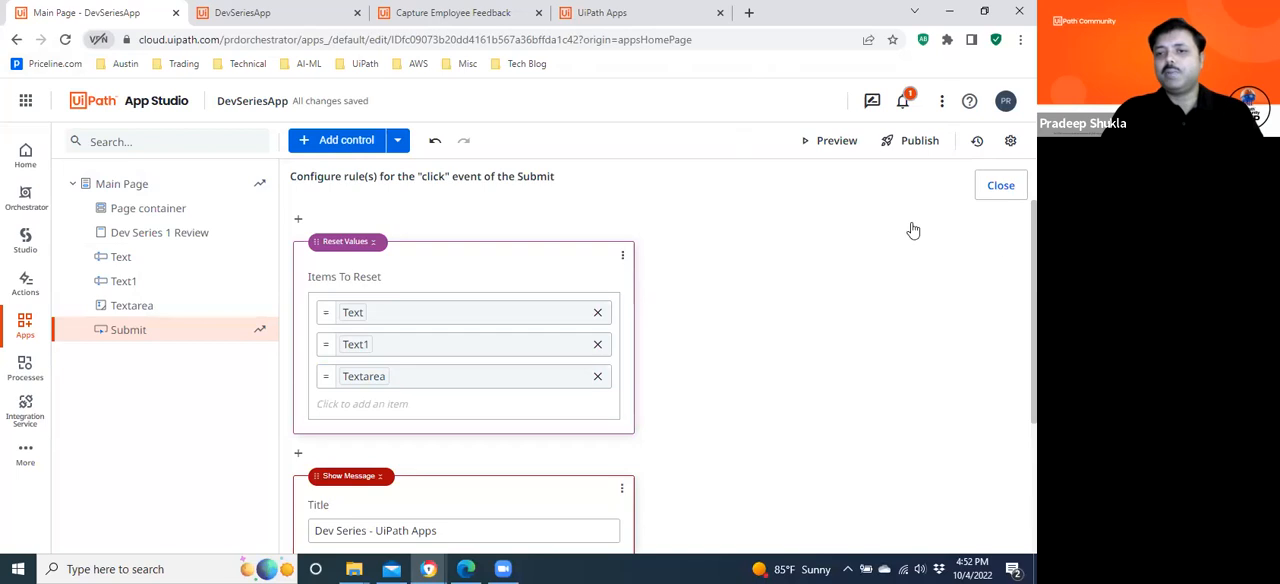
{"action": "left_click", "coordinate": [1001, 187]}
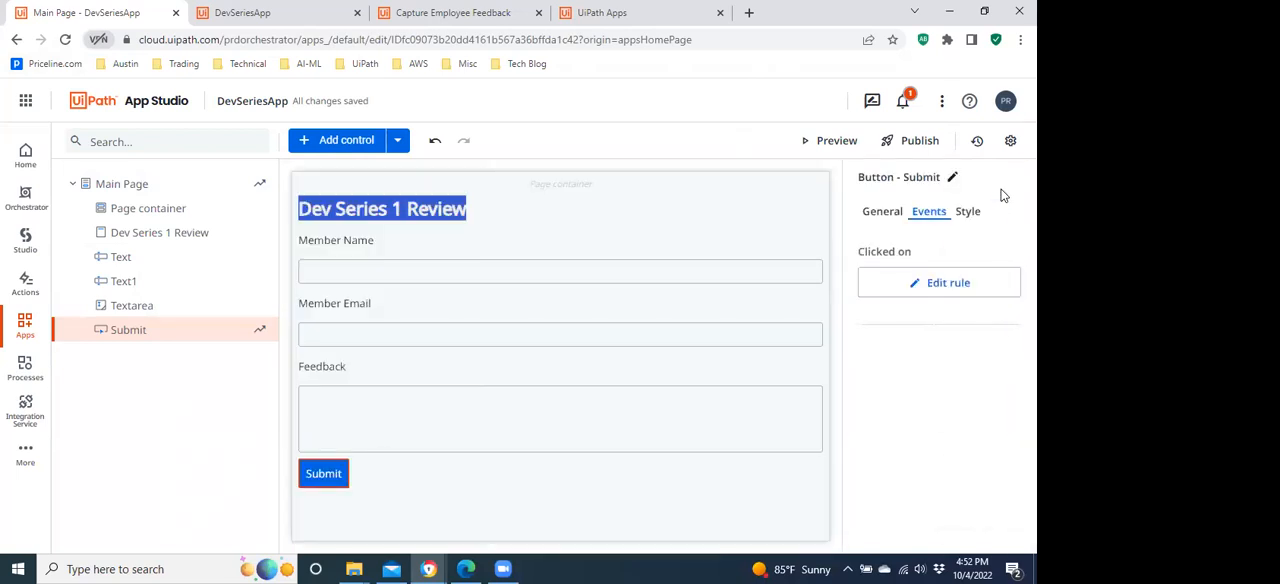
{"action": "left_click", "coordinate": [934, 286]}
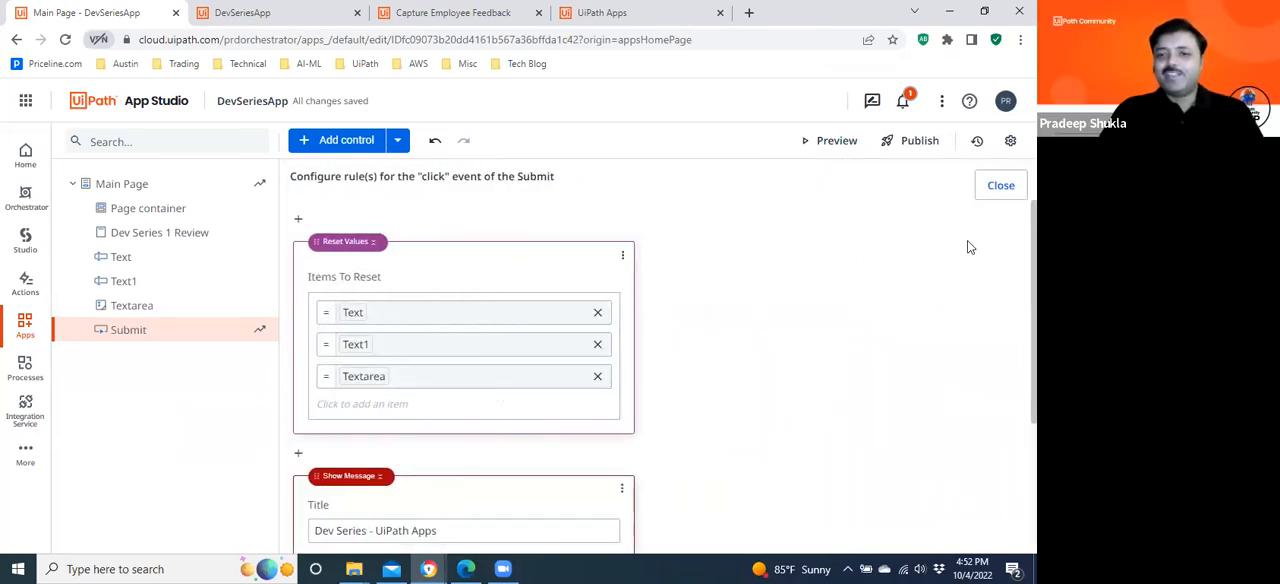
{"action": "left_click", "coordinate": [1000, 186]}
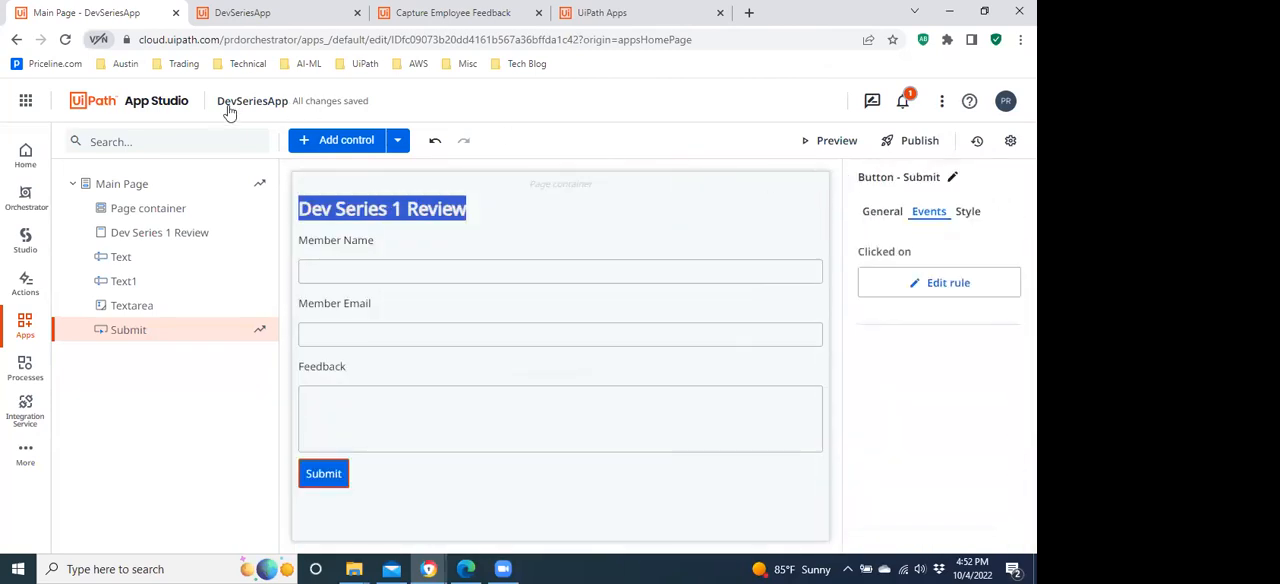
{"action": "left_click", "coordinate": [18, 333]}
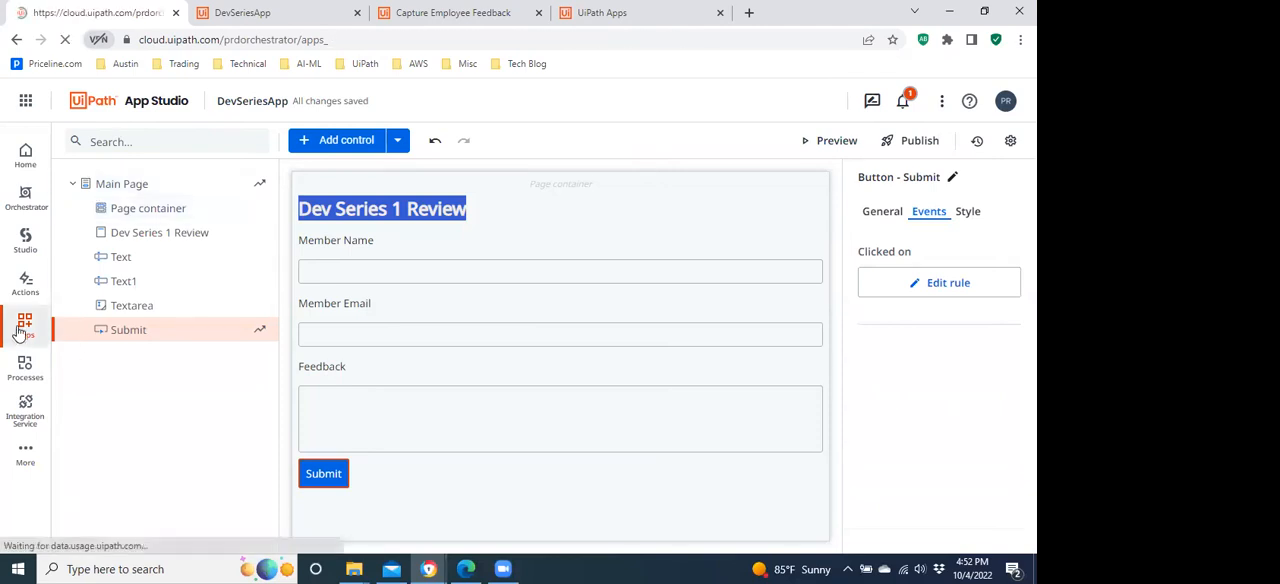
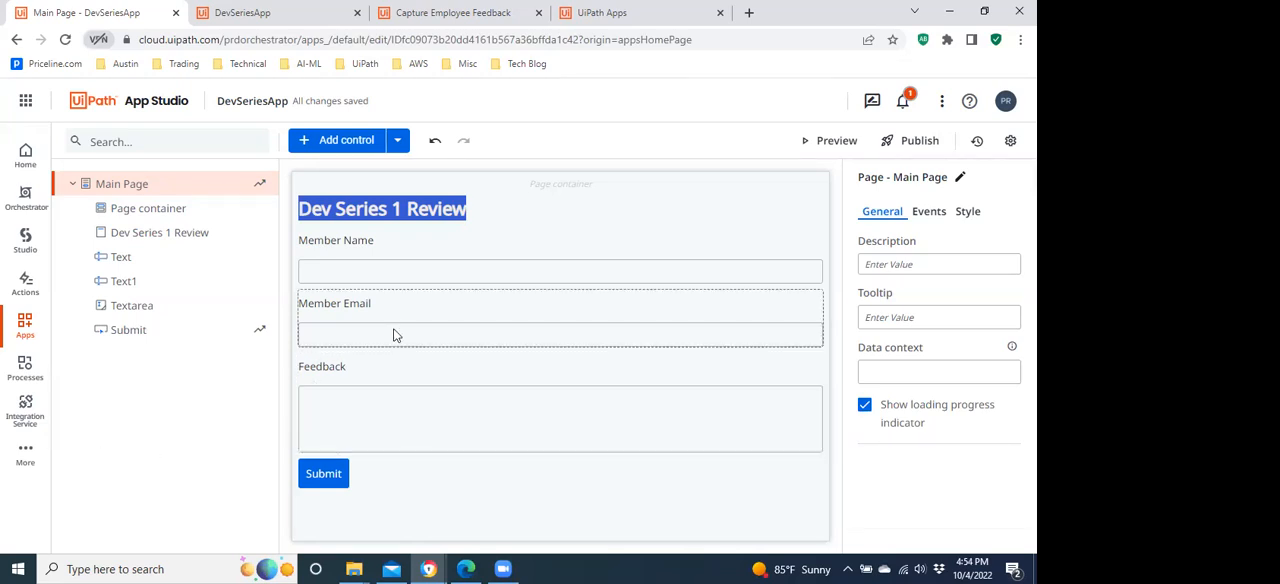
Examine the Member Email textbox's general properties, including its input type, value binding, required setting, and allowed and blocked domain validation.
{"action": "left_click", "coordinate": [358, 338]}
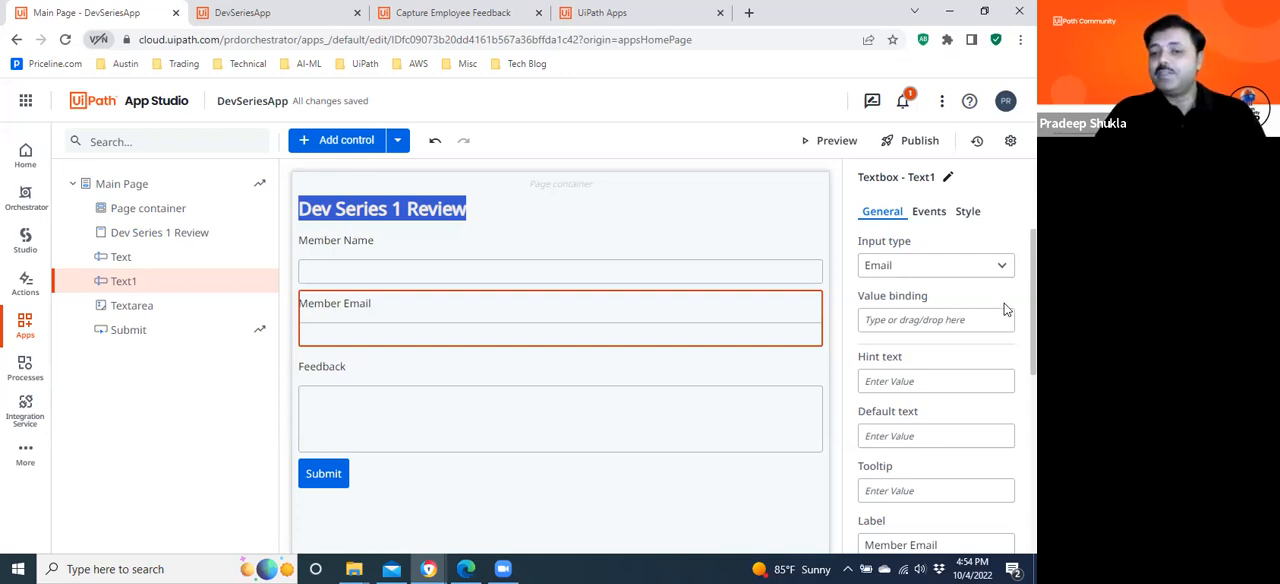
{"action": "scroll", "coordinate": [936, 390], "scroll_direction": "down", "scroll_amount": 8}
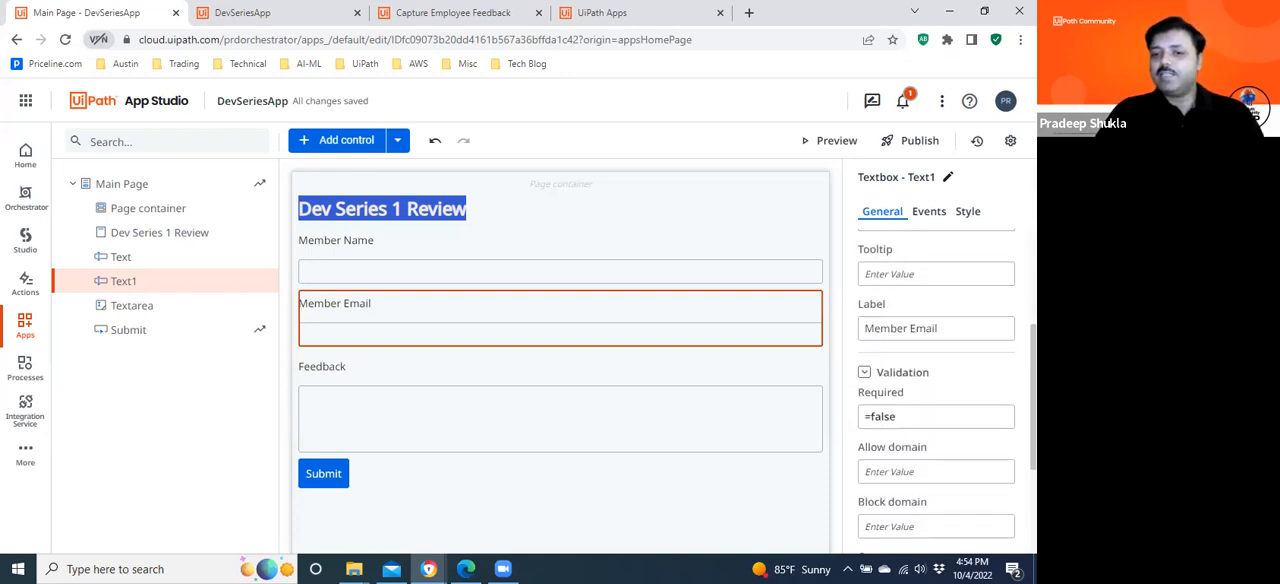
{"action": "scroll", "coordinate": [936, 390], "scroll_direction": "up", "scroll_amount": 1}
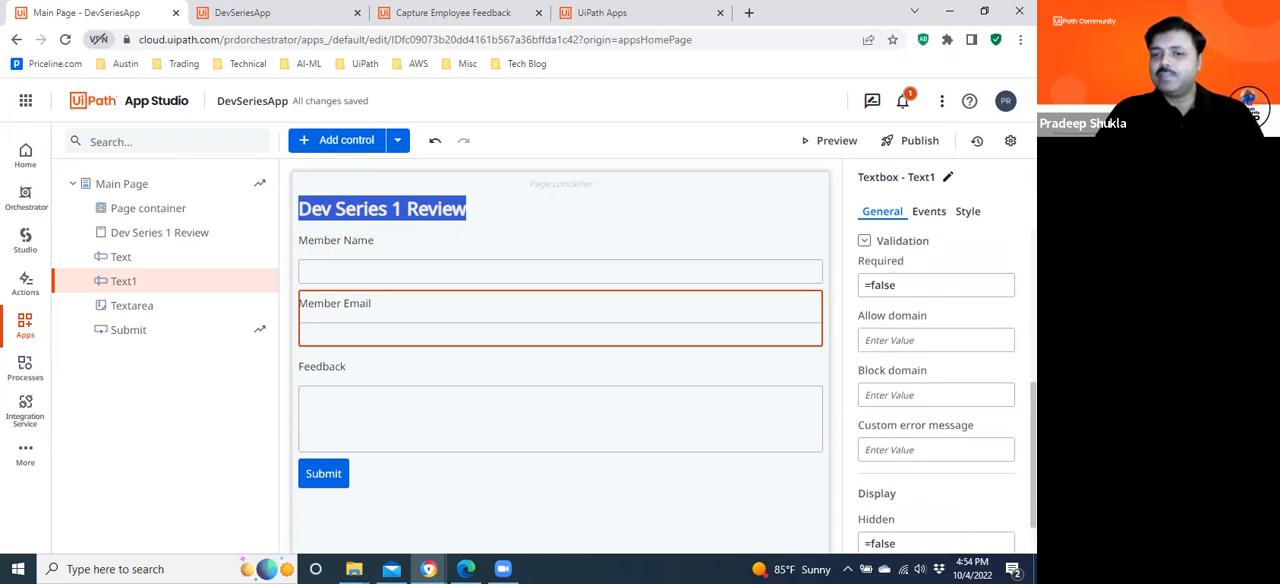
{"action": "left_click", "coordinate": [885, 340]}
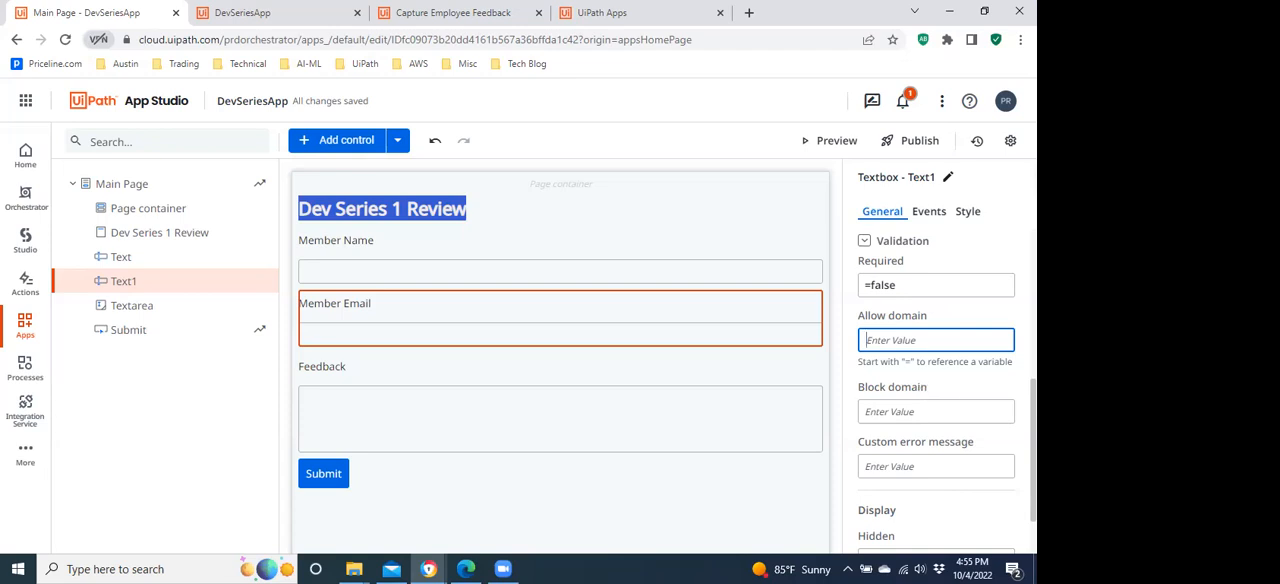
{"action": "scroll", "coordinate": [947, 391], "scroll_direction": "down", "scroll_amount": 1}
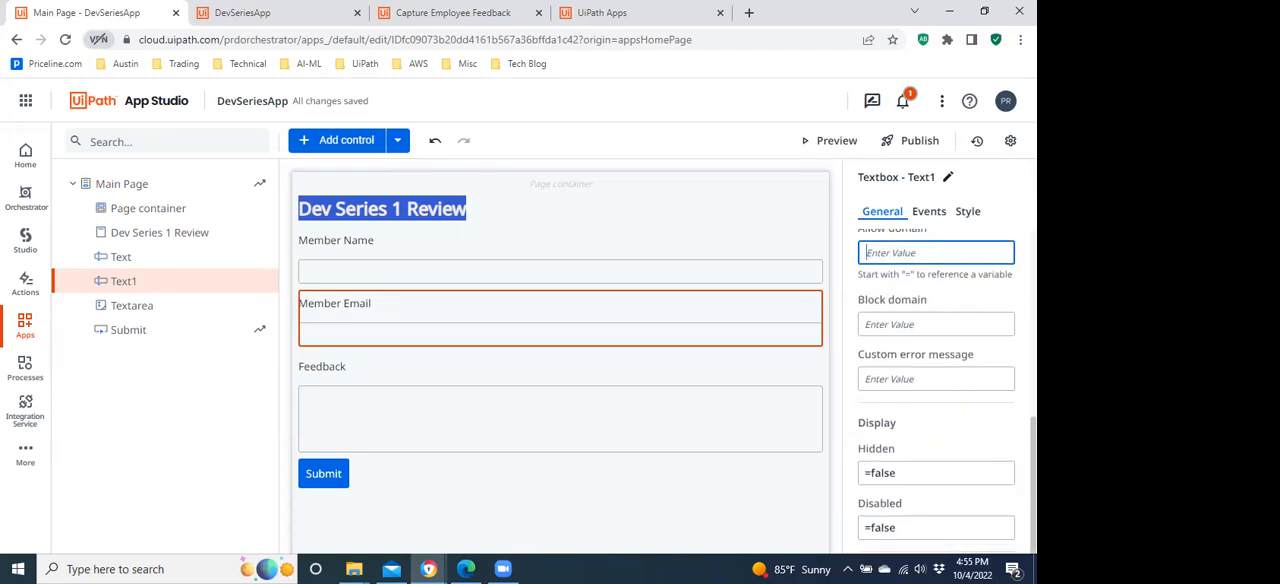
{"action": "scroll", "coordinate": [947, 391], "scroll_direction": "up", "scroll_amount": 3}
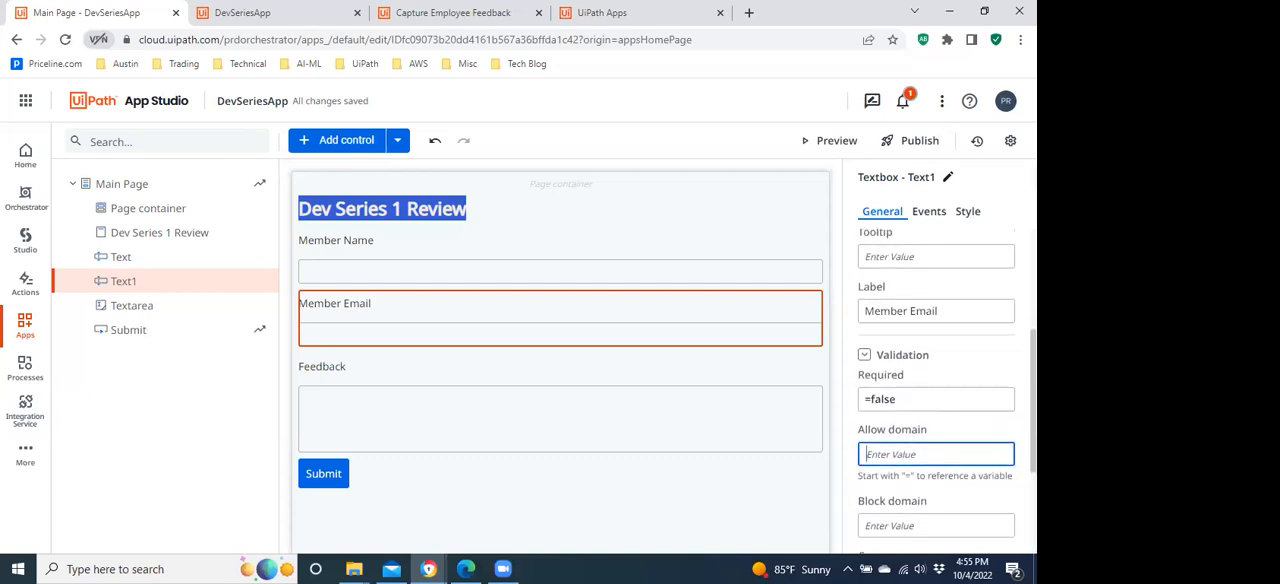
{"action": "scroll", "coordinate": [947, 391], "scroll_direction": "up", "scroll_amount": 1}
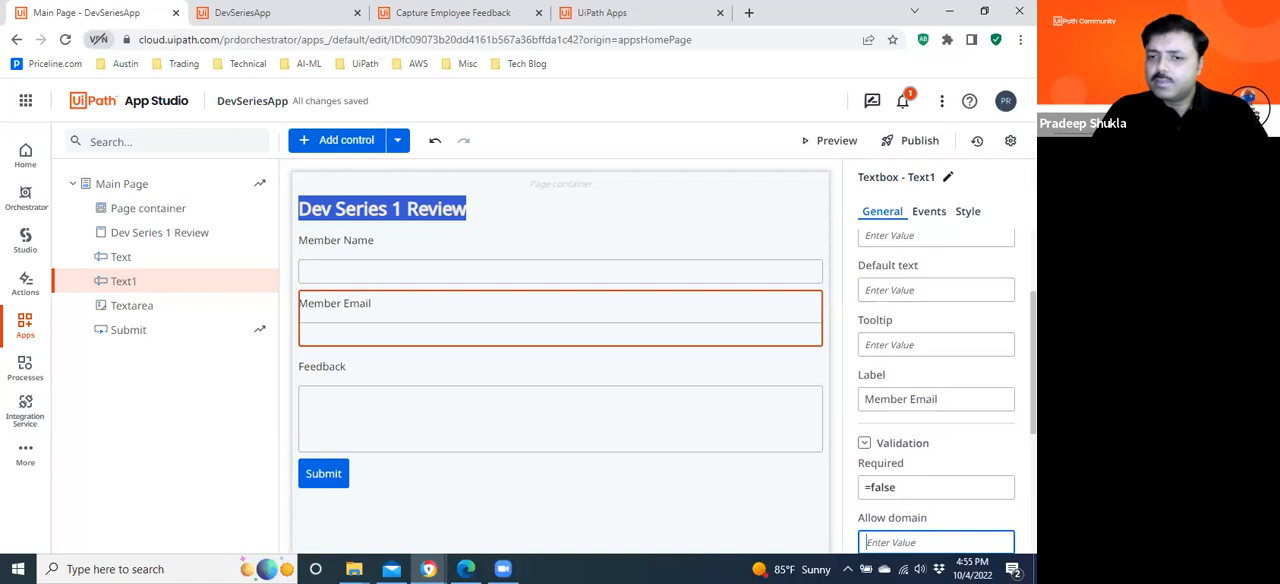
{"action": "scroll", "coordinate": [947, 391], "scroll_direction": "down", "scroll_amount": 1}
{"action": "scroll", "coordinate": [946, 391], "scroll_direction": "down", "scroll_amount": 3}
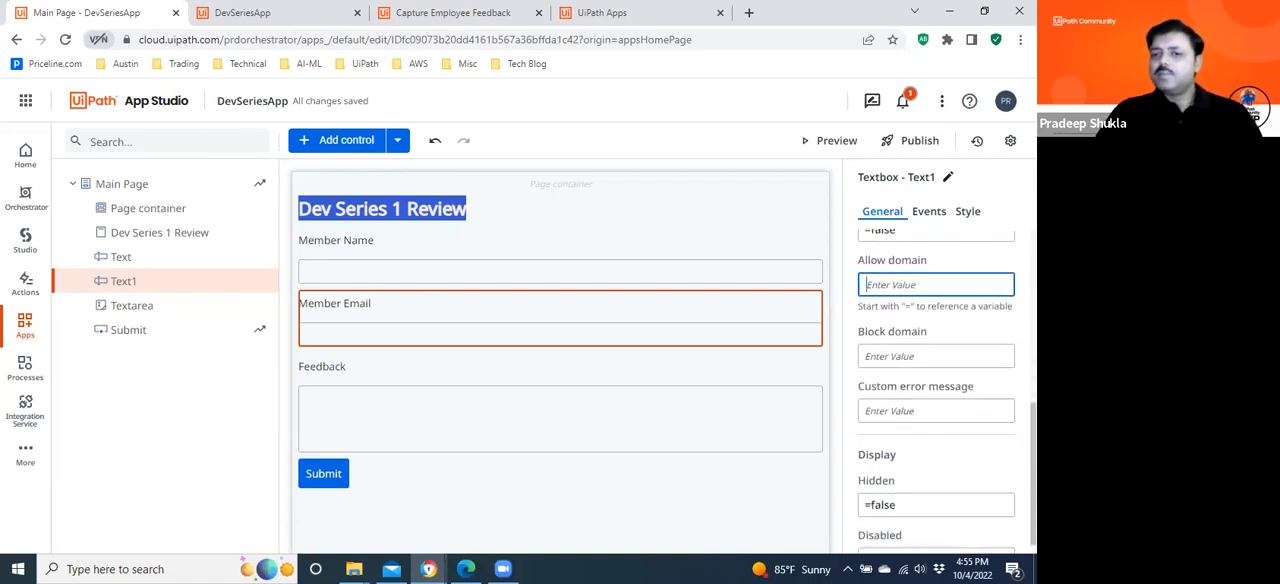
{"action": "scroll", "coordinate": [936, 391], "scroll_direction": "down", "scroll_amount": 1}
{"action": "scroll", "coordinate": [936, 391], "scroll_direction": "up", "scroll_amount": 1}
{"action": "scroll", "coordinate": [936, 391], "scroll_direction": "up", "scroll_amount": 1}
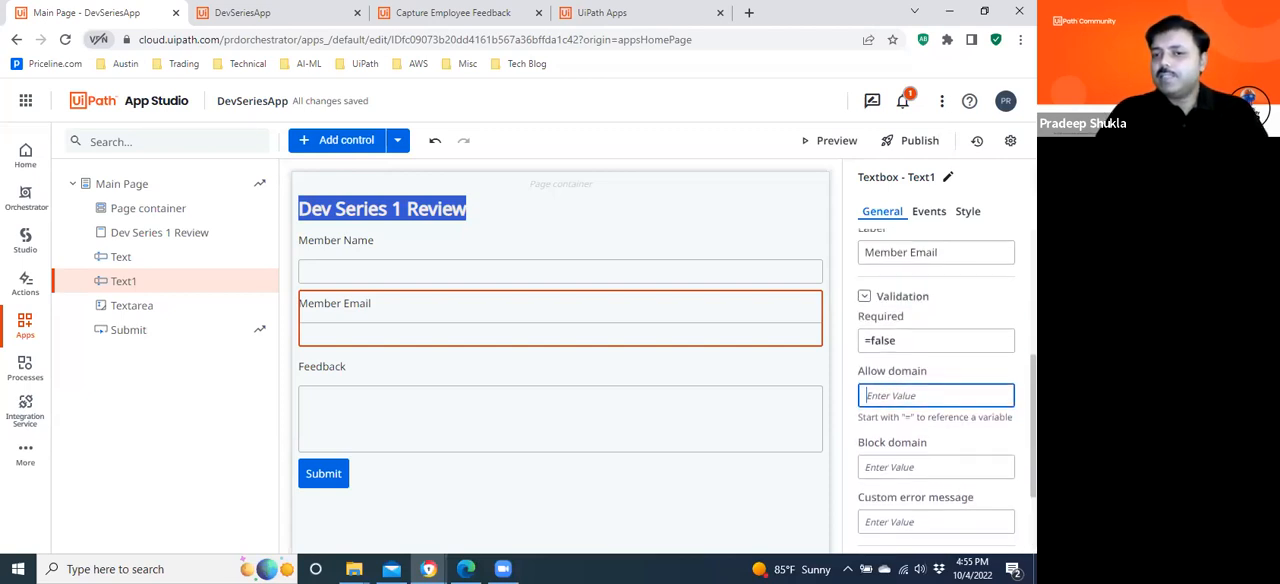
{"action": "scroll", "coordinate": [936, 391], "scroll_direction": "down", "scroll_amount": 1}
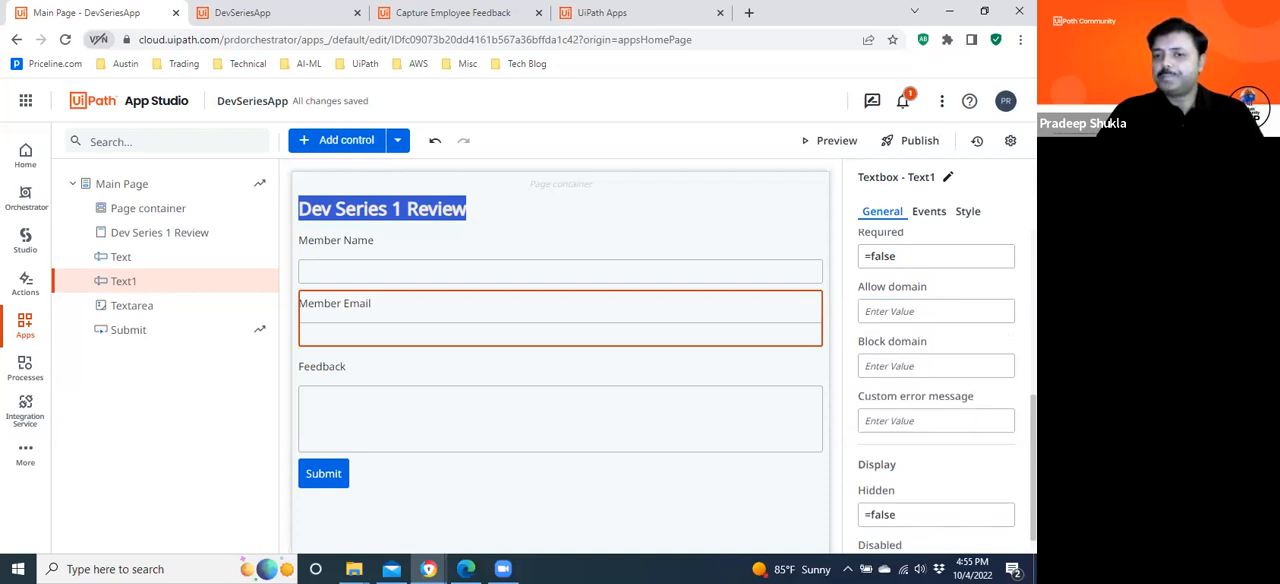
{"action": "scroll", "coordinate": [936, 390], "scroll_direction": "up", "scroll_amount": 5}
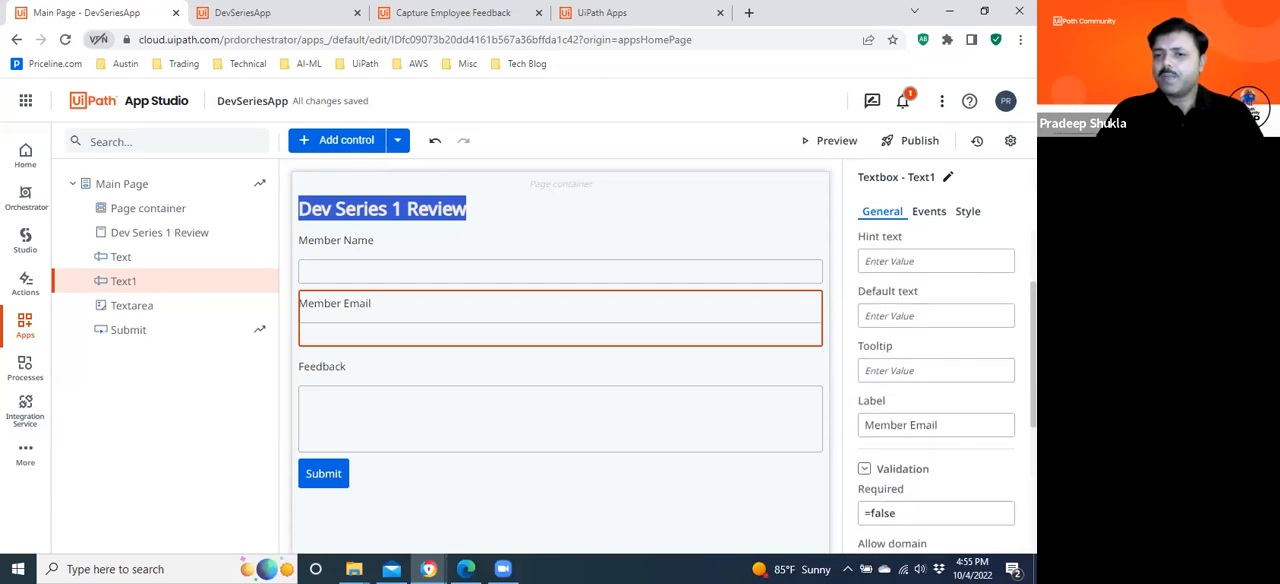
{"action": "scroll", "coordinate": [938, 305], "scroll_direction": "up", "scroll_amount": 3}
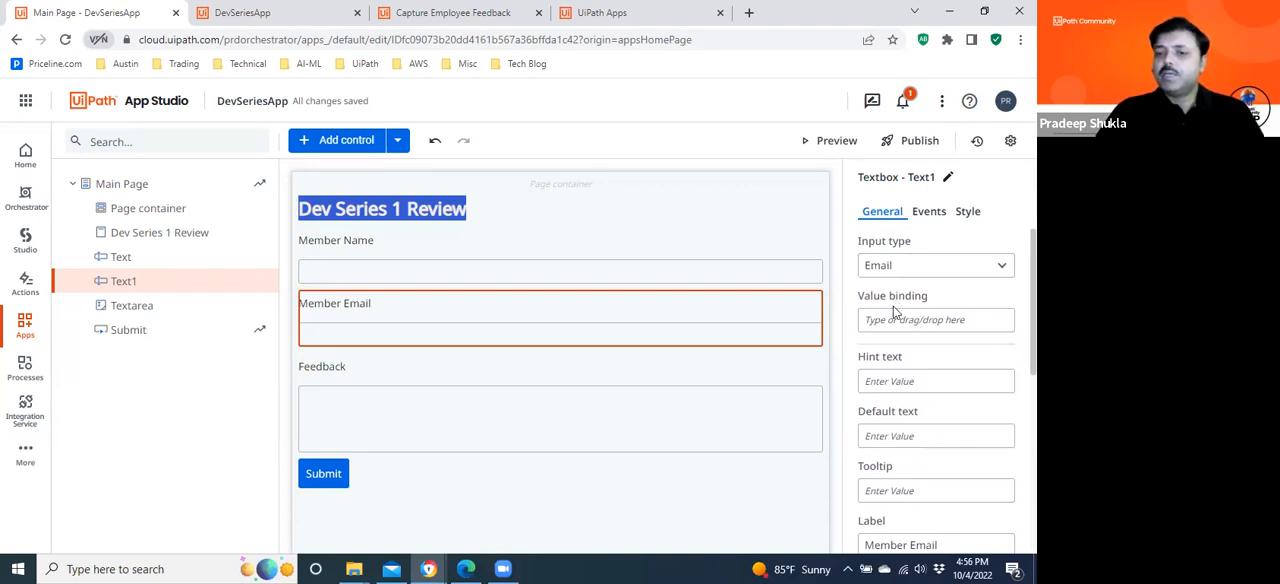
{"action": "scroll", "coordinate": [945, 390], "scroll_direction": "down", "scroll_amount": 4}
{"action": "scroll", "coordinate": [945, 390], "scroll_direction": "up", "scroll_amount": 1}
{"action": "scroll", "coordinate": [936, 390], "scroll_direction": "down", "scroll_amount": 2}
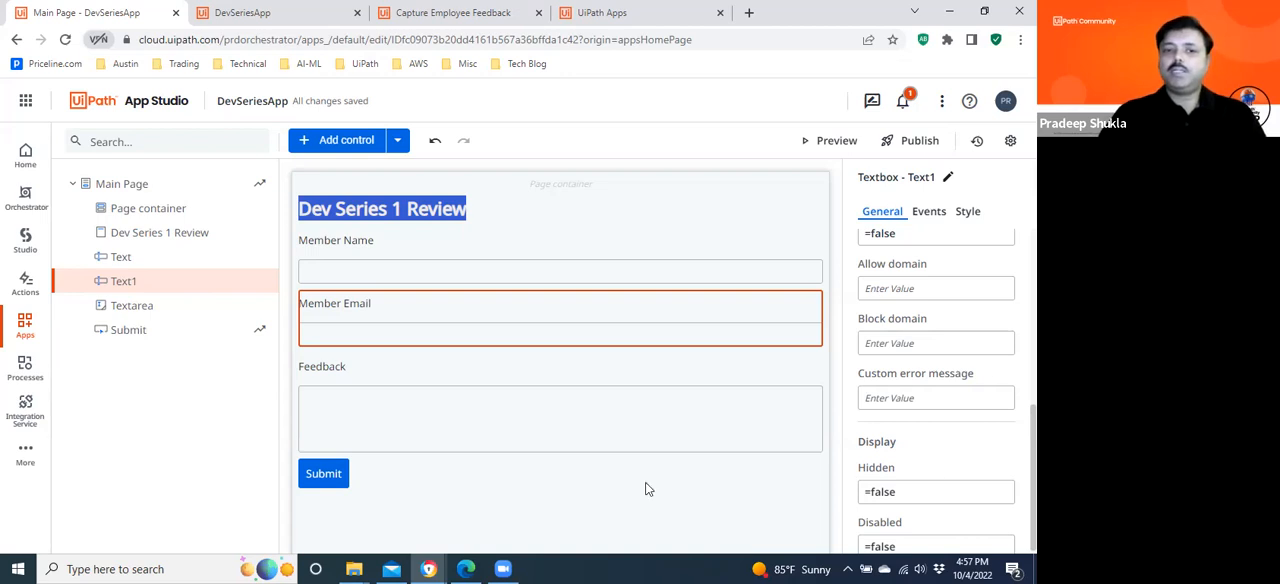
{"action": "left_click", "coordinate": [127, 333]}
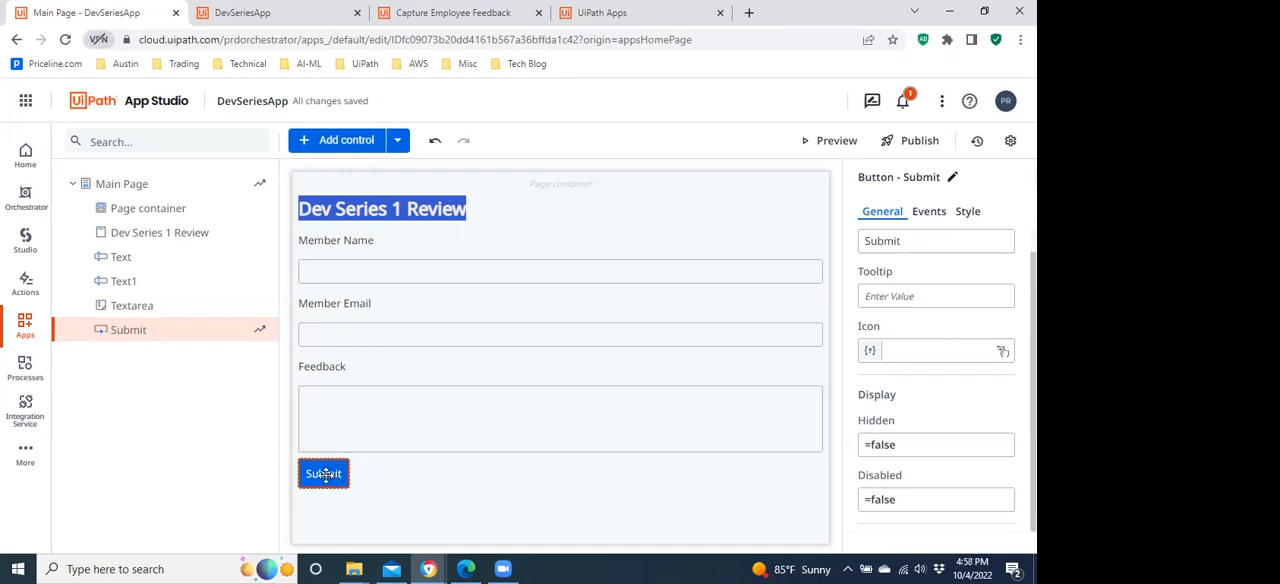
{"action": "left_click", "coordinate": [650, 504]}
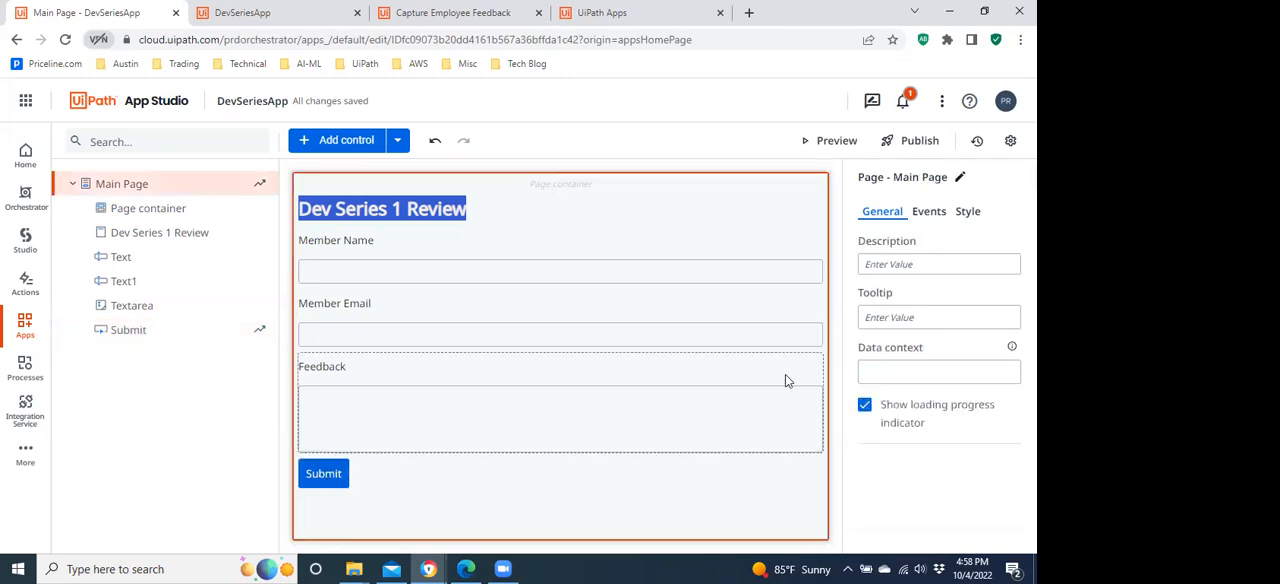
{"action": "left_click", "coordinate": [147, 336]}
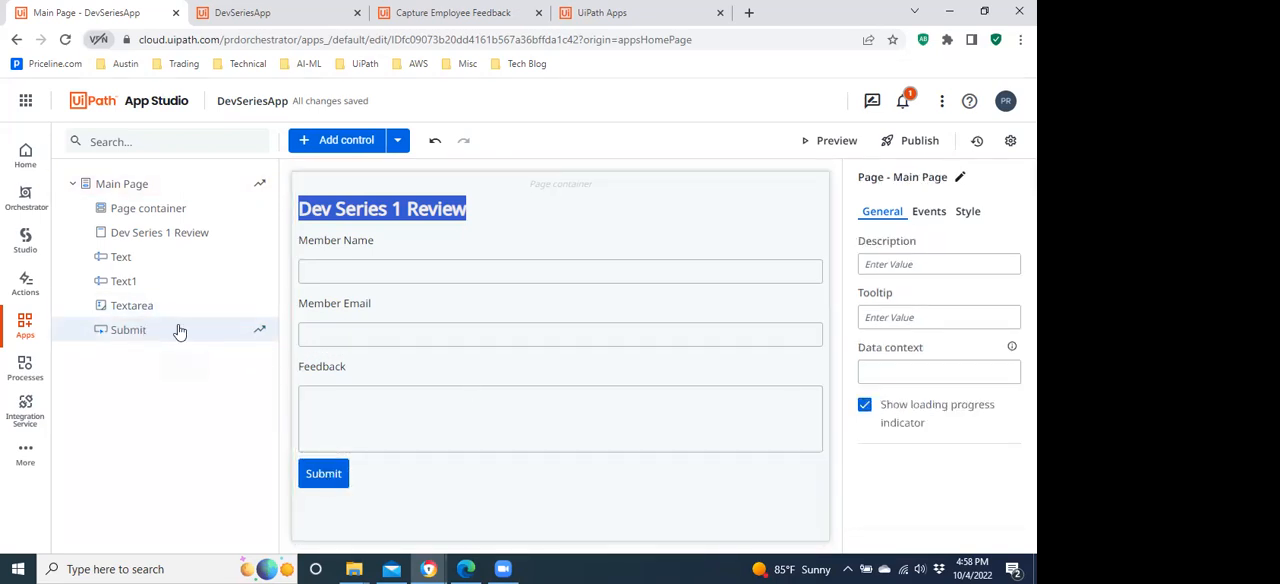
Review the Main Page's load event rules and the rule types available to insert before Reset Values, and close the rules.
{"action": "left_click", "coordinate": [100, 190]}
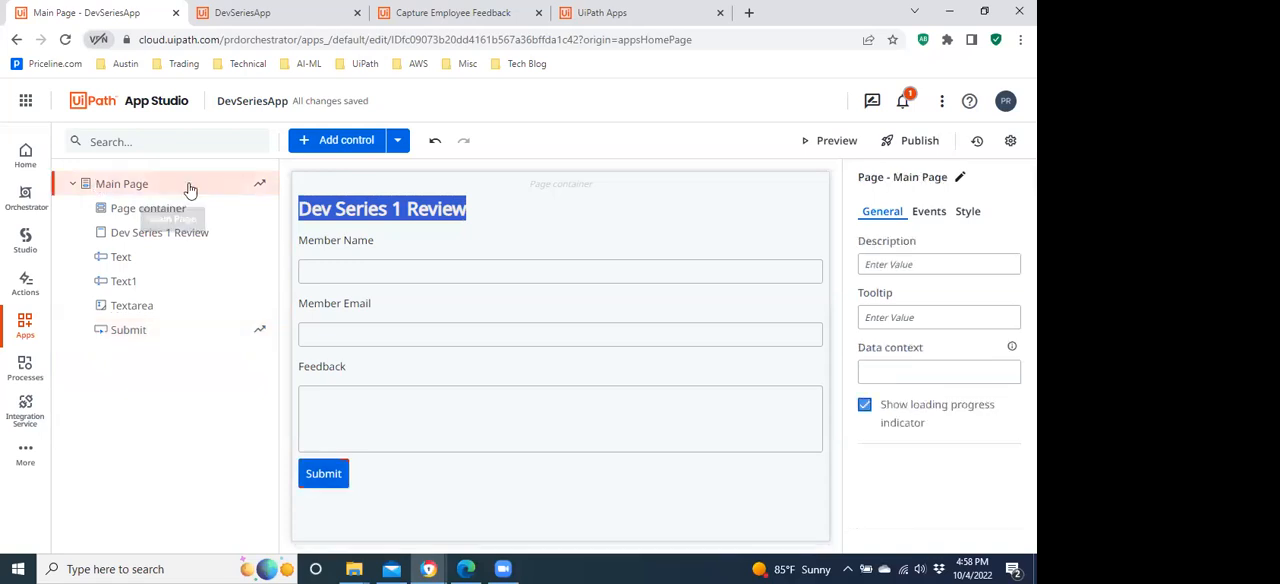
{"action": "left_click", "coordinate": [938, 214]}
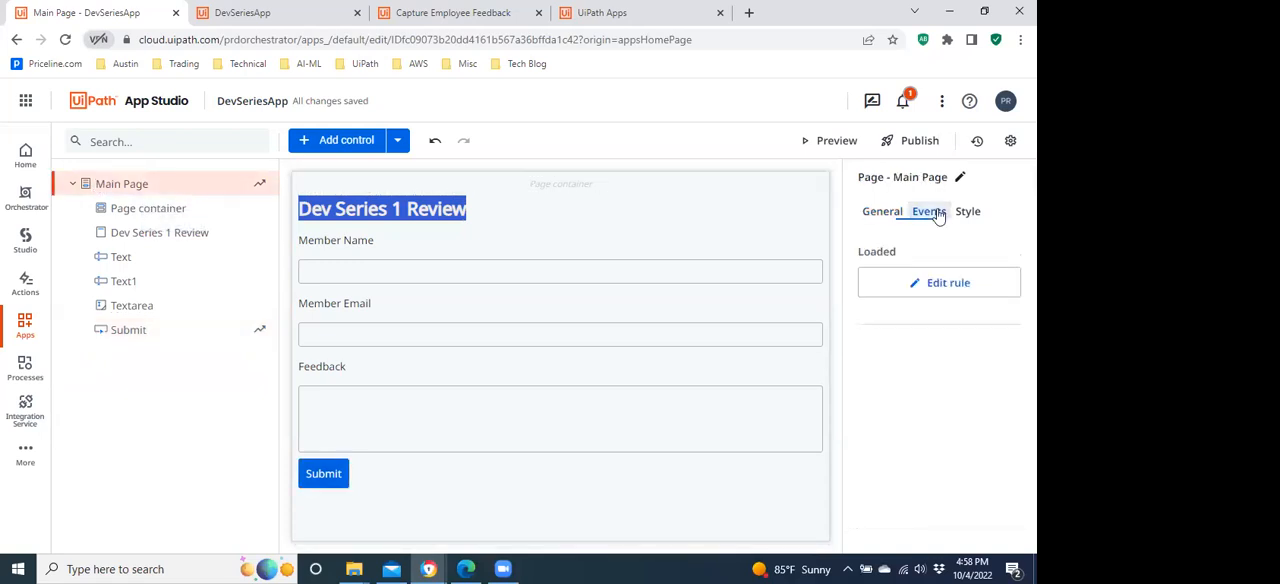
{"action": "left_click", "coordinate": [937, 285]}
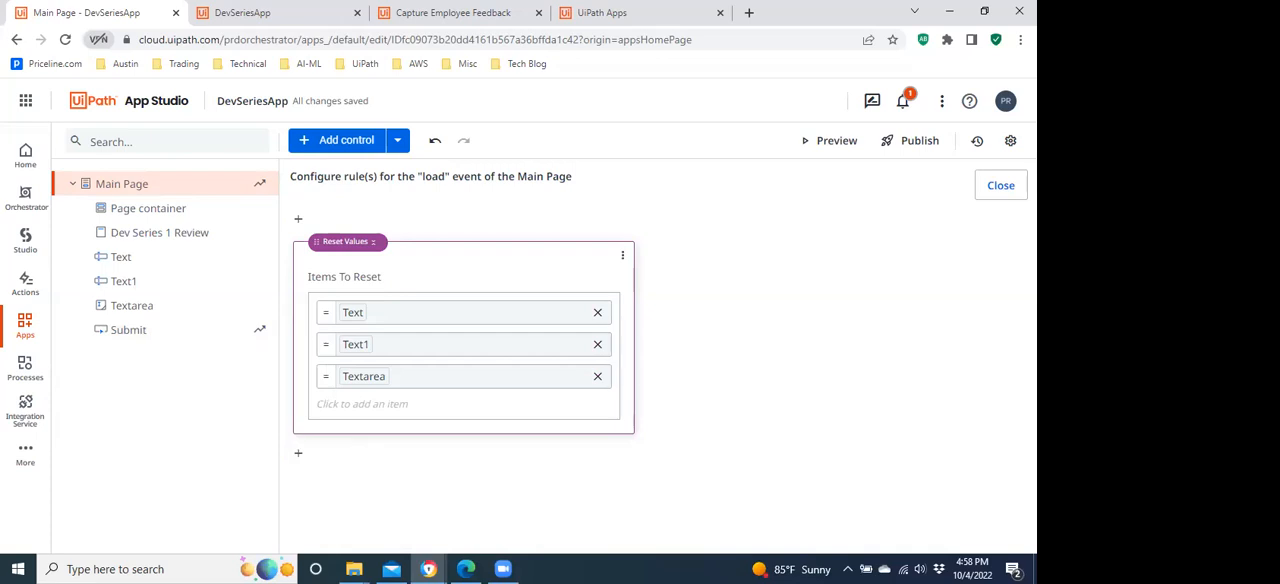
{"action": "left_click", "coordinate": [298, 219]}
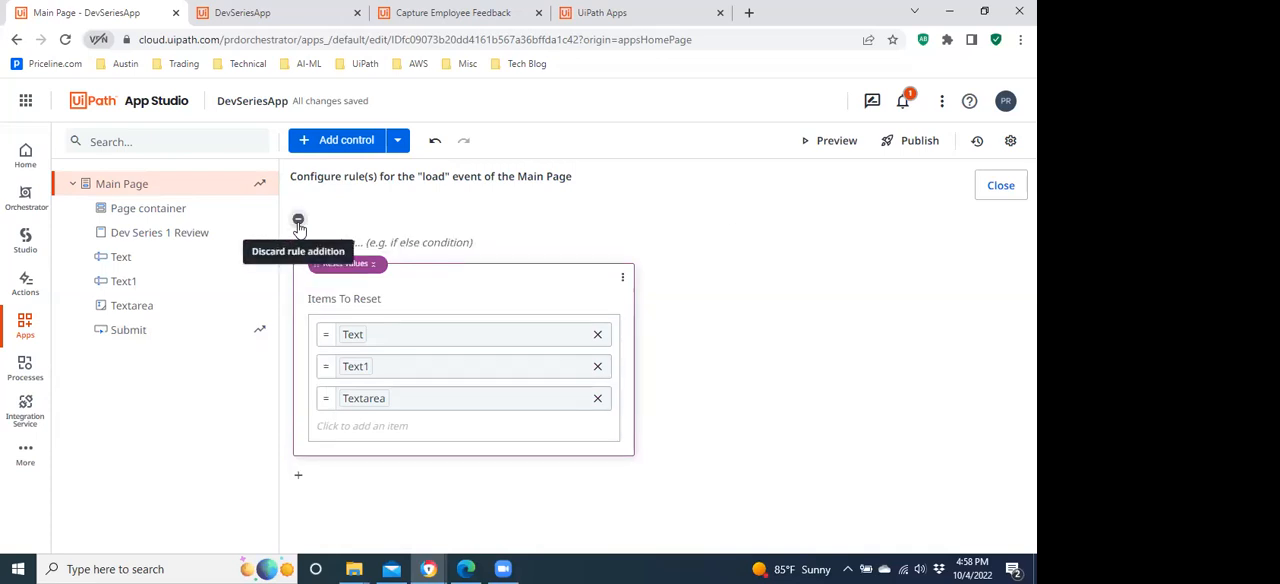
{"action": "left_click", "coordinate": [409, 243]}
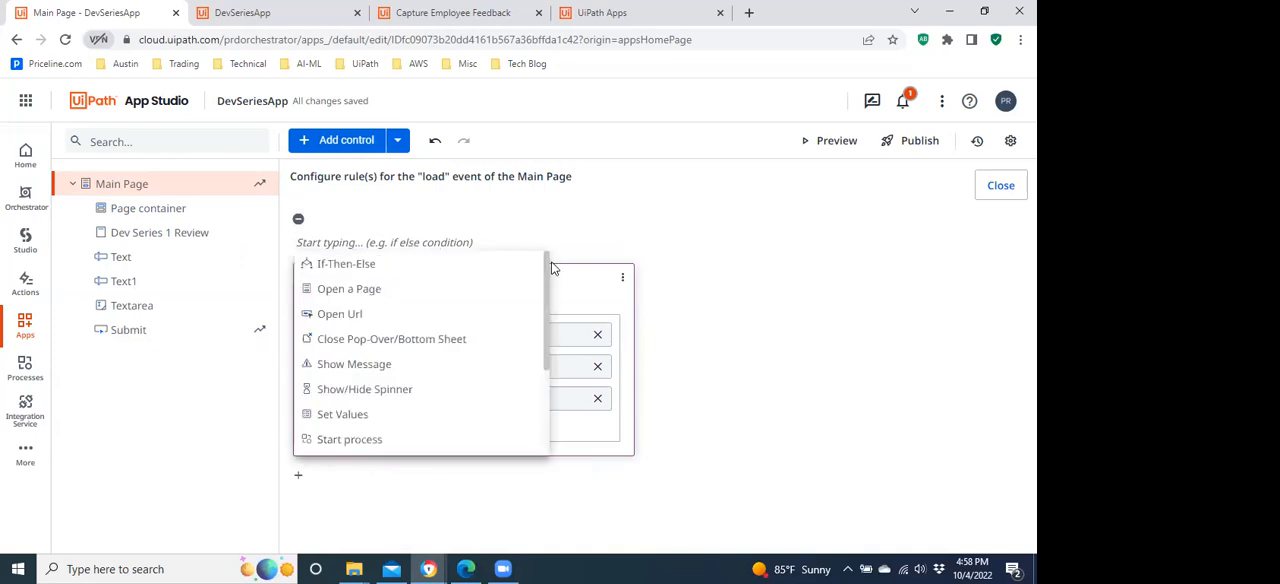
{"action": "left_click_drag", "start_coordinate": [545, 286], "coordinate": [545, 407]}
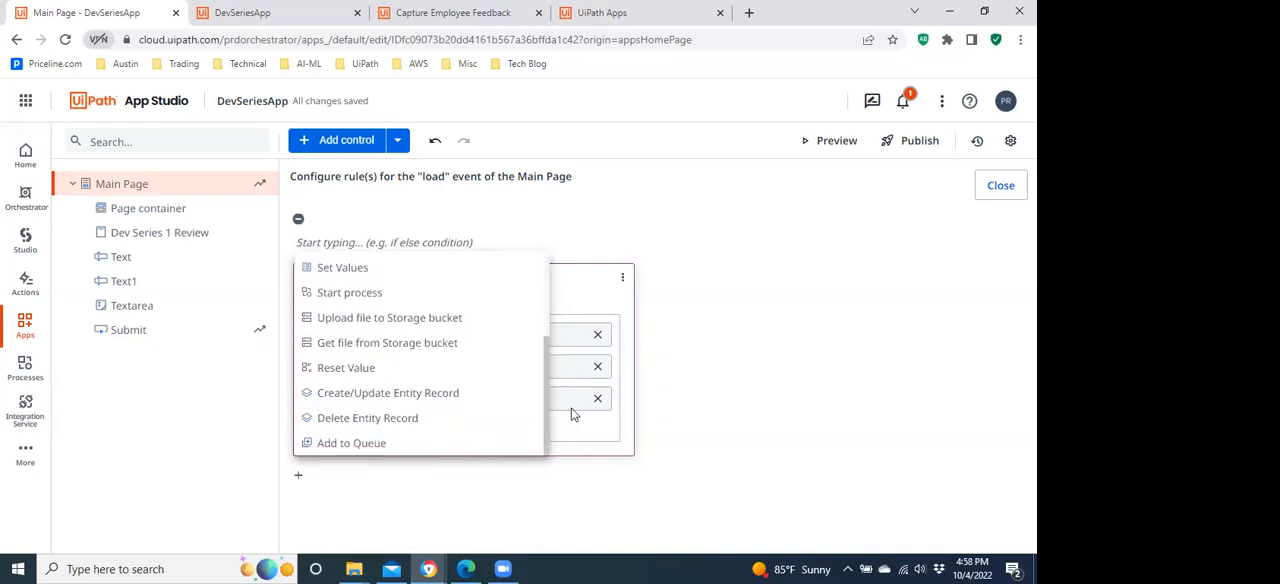
{"action": "left_click", "coordinate": [842, 310]}
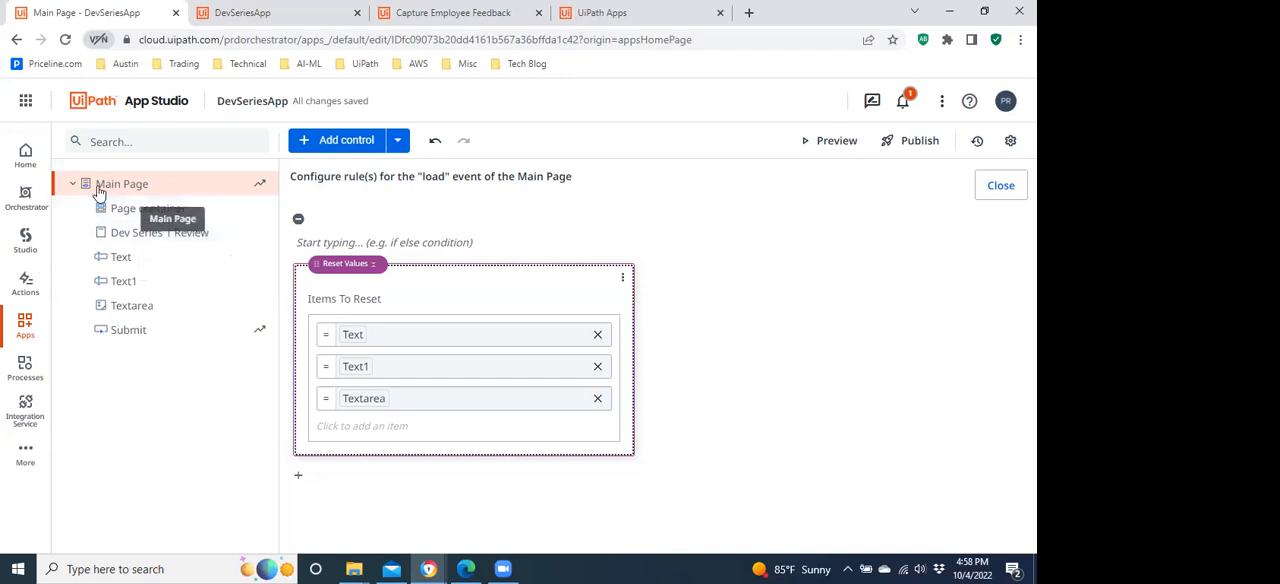
{"action": "left_click", "coordinate": [1001, 188]}
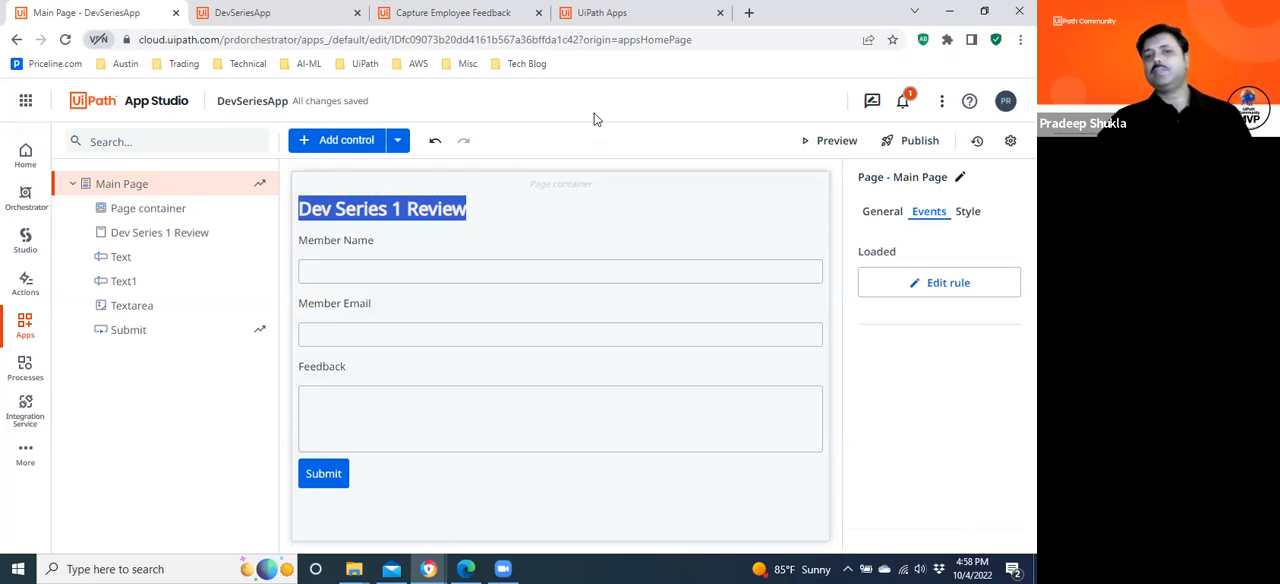